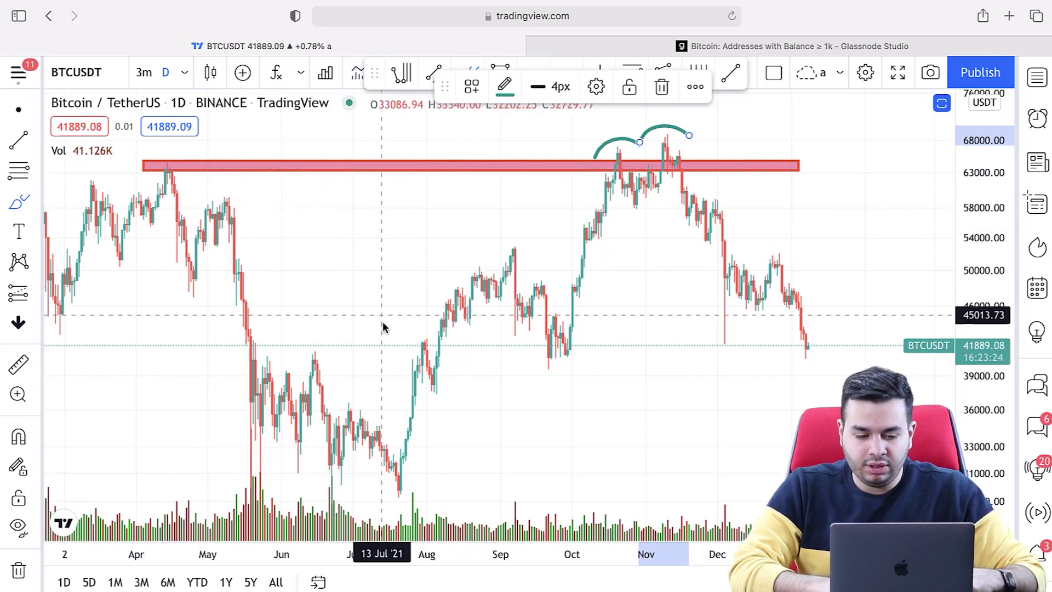
- Remove the existing drawings and draw a rectangle zone from 06 Apr '21 across the highs, between about 63,490 and 64,902
left_click(19, 570)
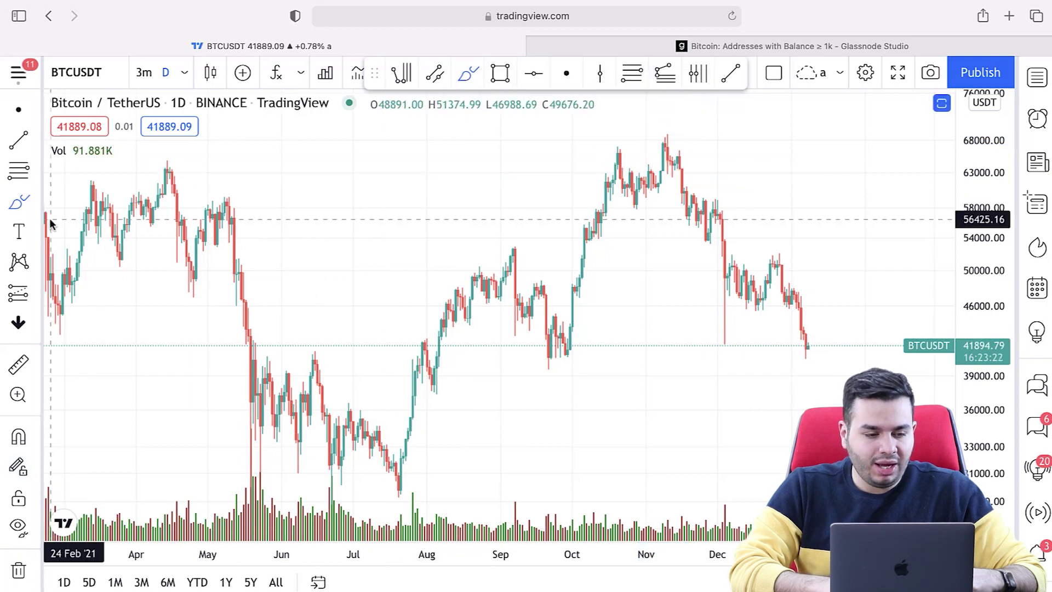
left_click(37, 203)
left_click(78, 249)
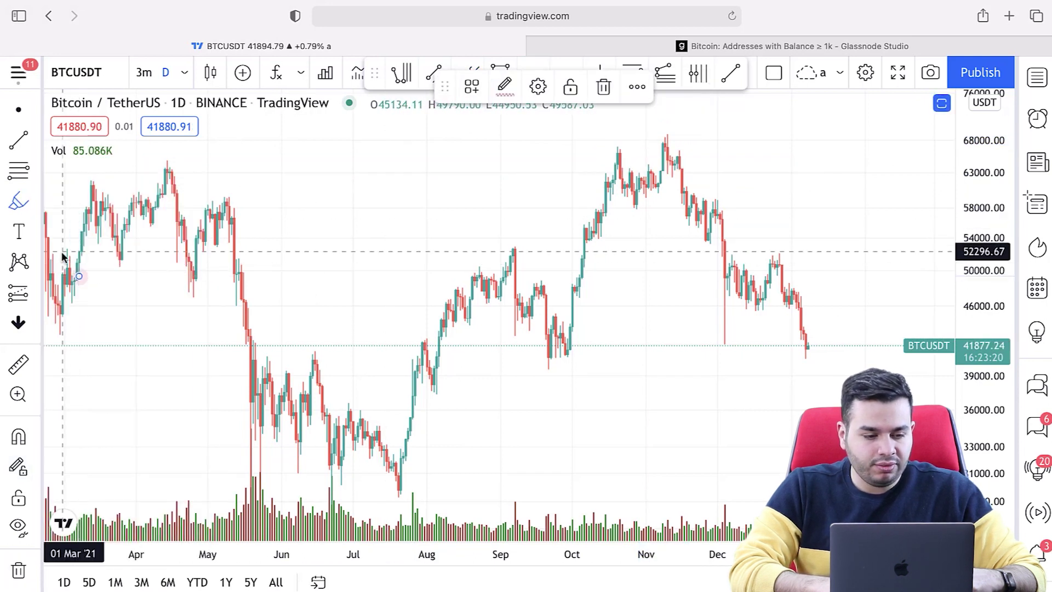
left_click(32, 202)
left_click(68, 272)
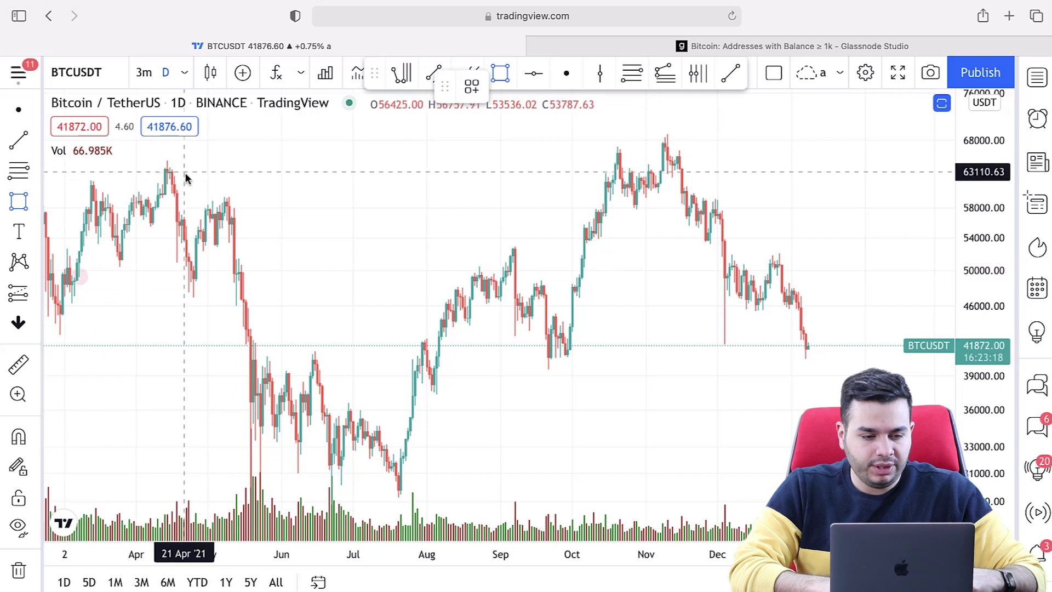
left_click_drag(148, 165, 853, 169)
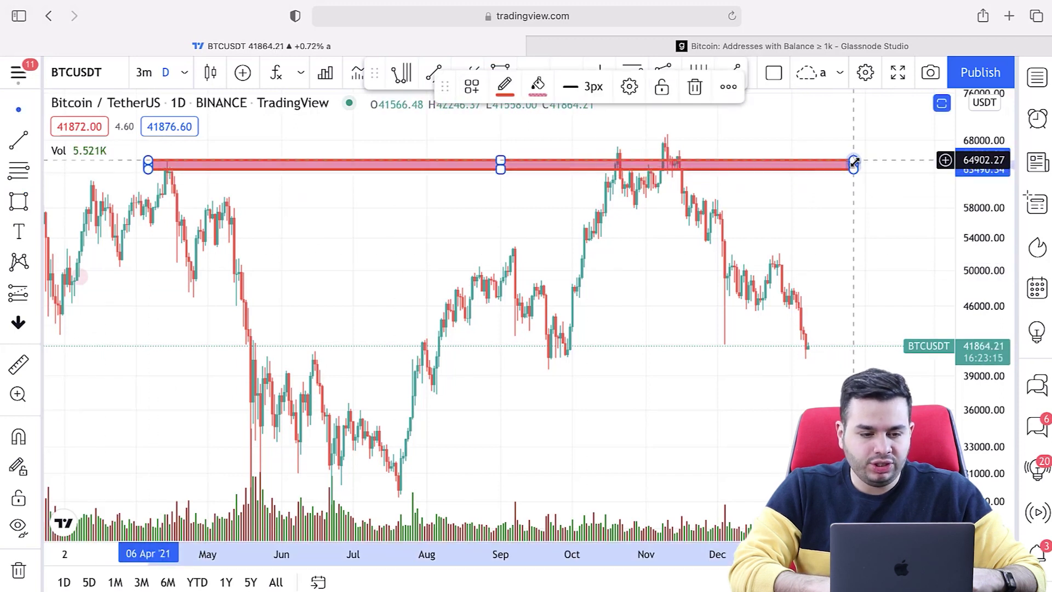
- Switch the chart to the 1-hour timeframe and examine price action around the rectangle zone back to September 2021
left_click(184, 73)
left_click(220, 310)
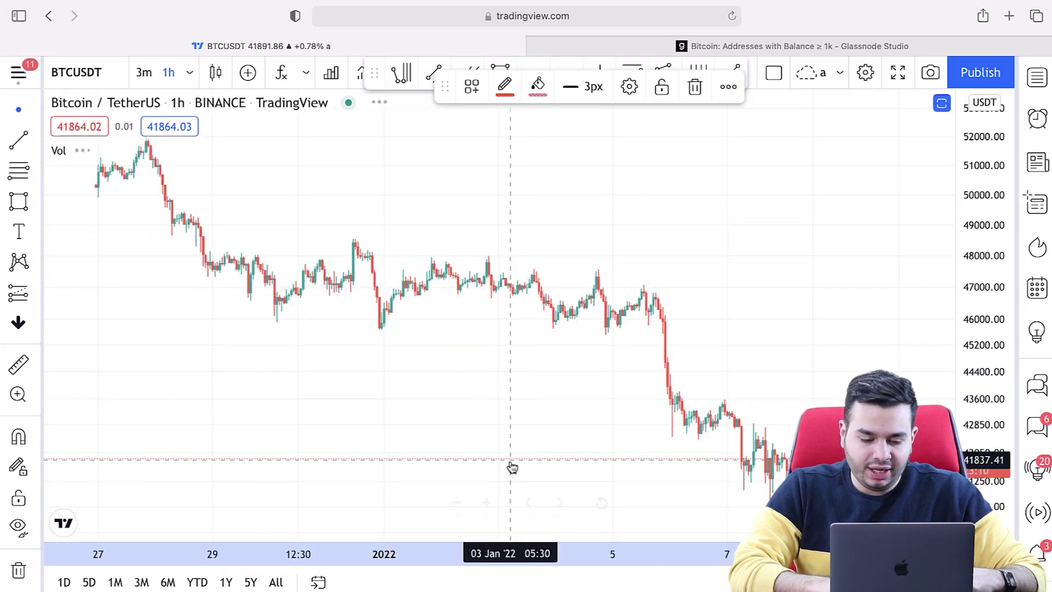
left_click(455, 502)
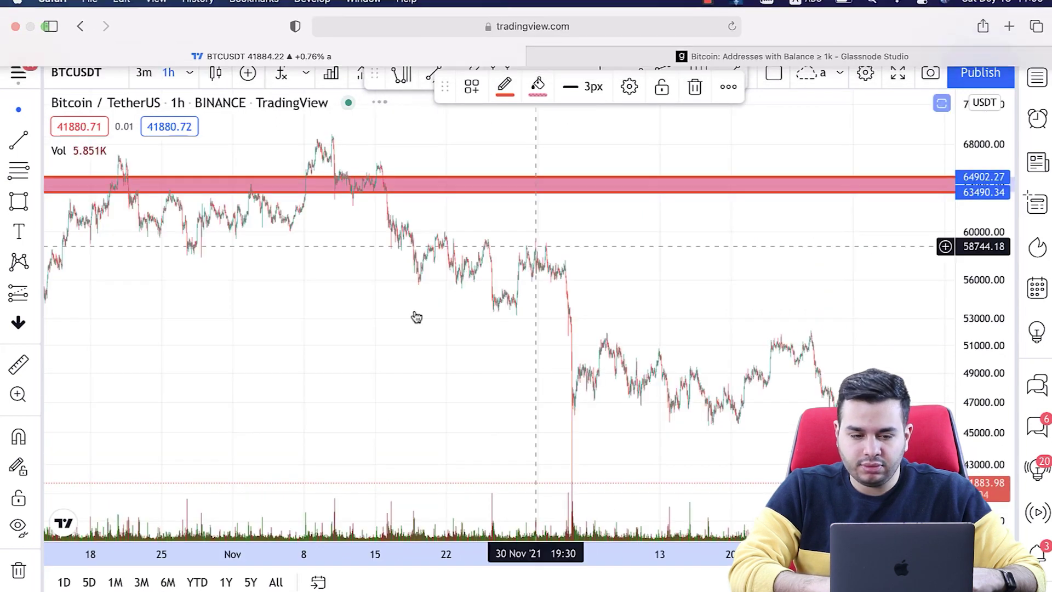
left_click_drag(338, 324, 763, 257)
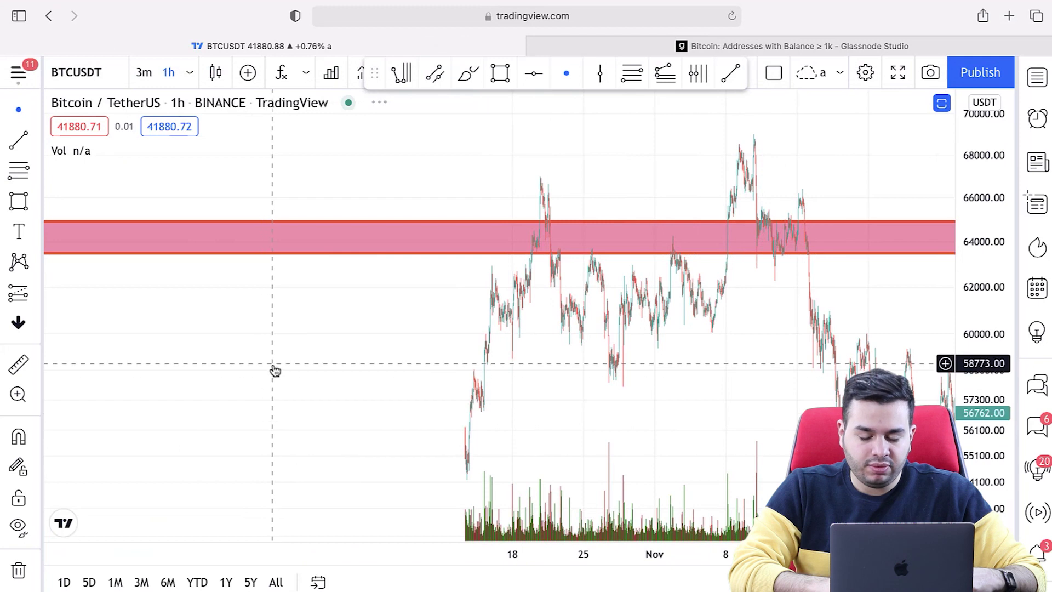
left_click_drag(274, 372, 484, 345)
left_click_drag(282, 286, 493, 281)
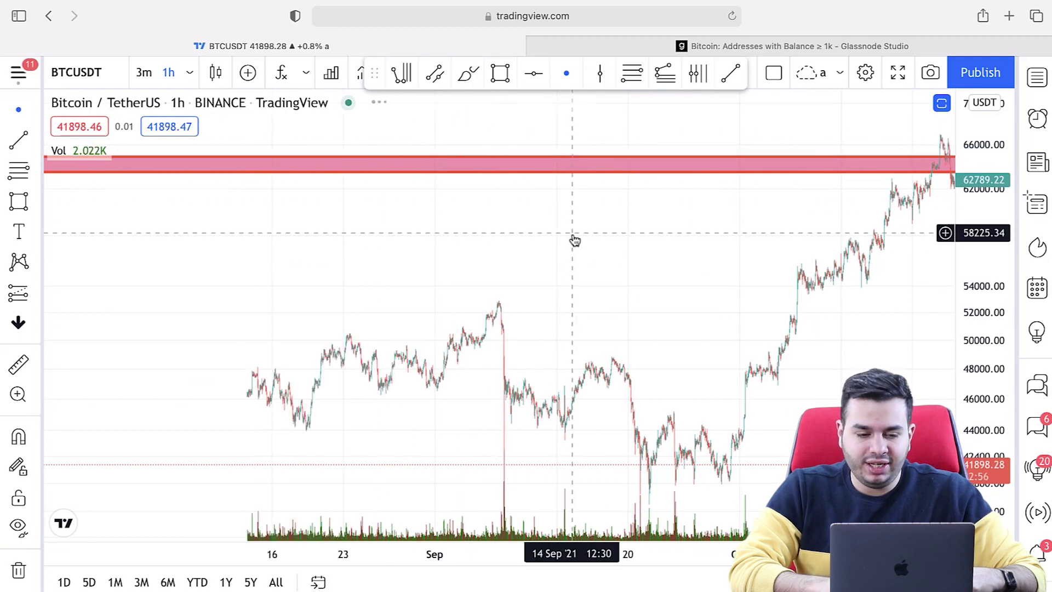
- Switch the chart to the 4-hour timeframe and check the computer's Wi-Fi connection
left_click(190, 75)
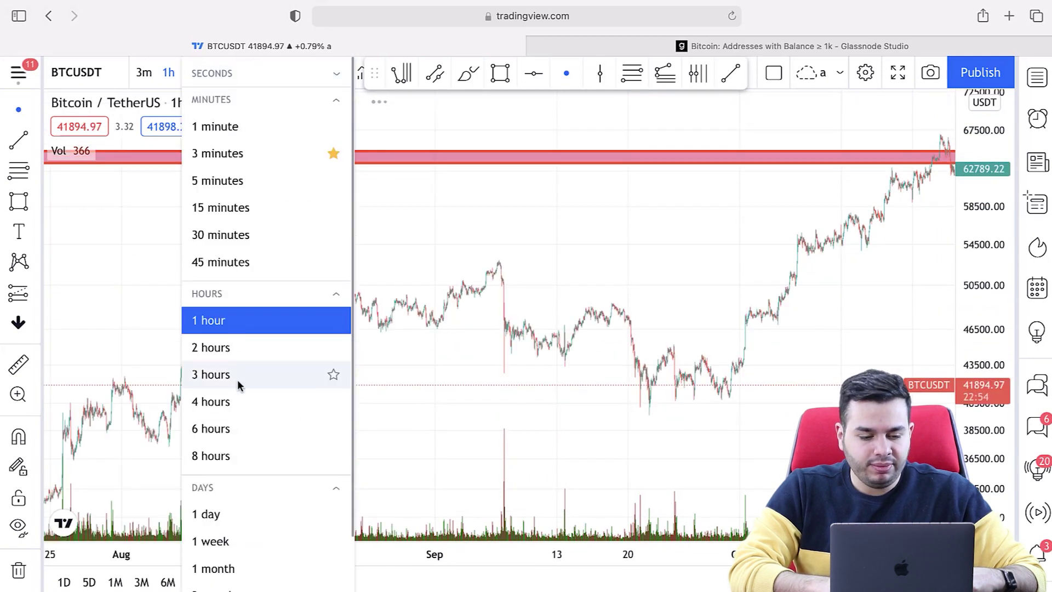
left_click(242, 401)
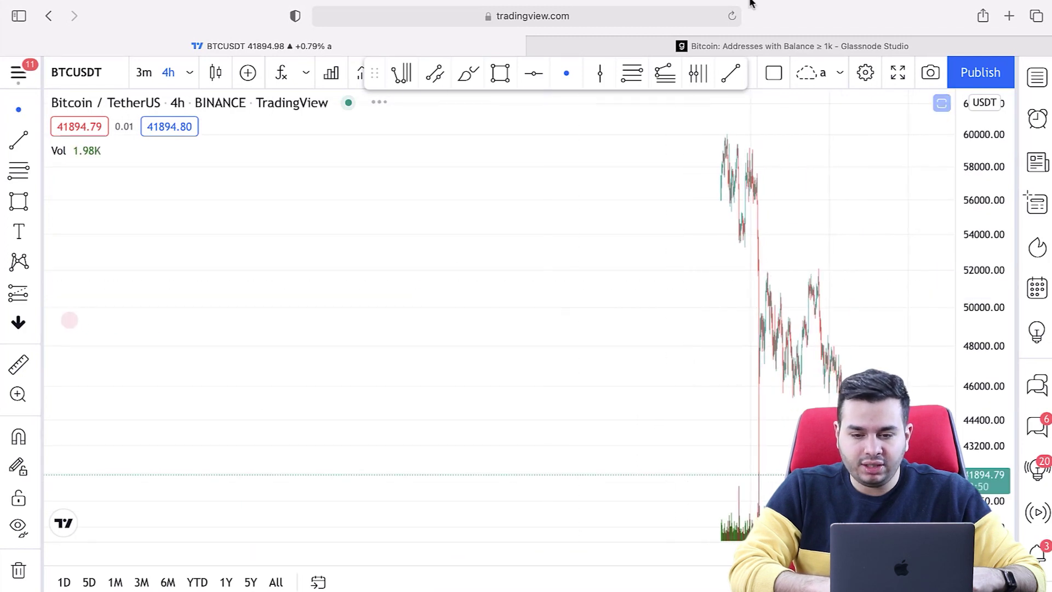
mouse_move(753, 4)
left_click(894, 5)
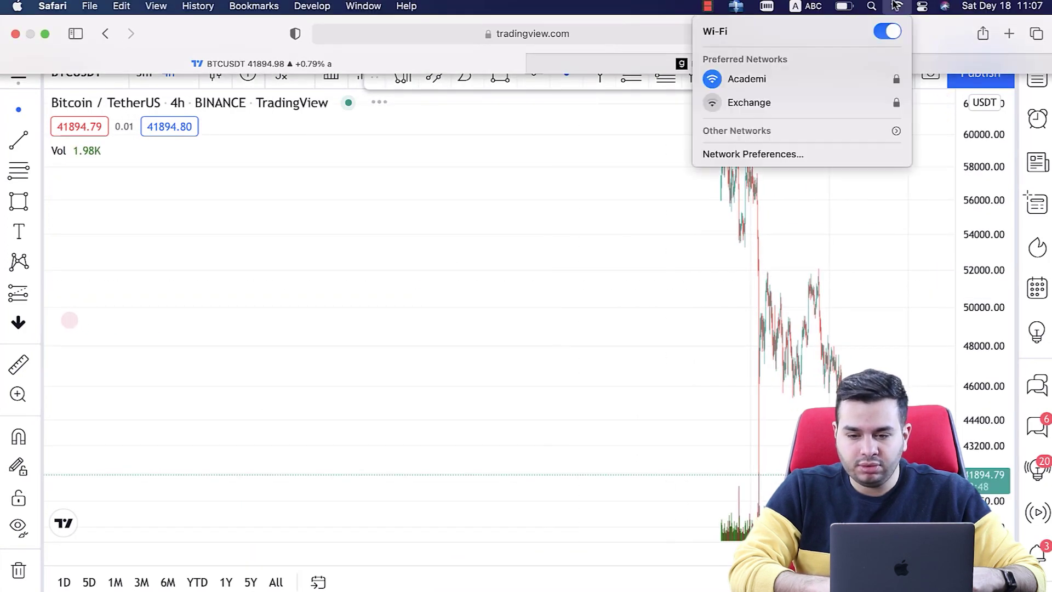
left_click(539, 233)
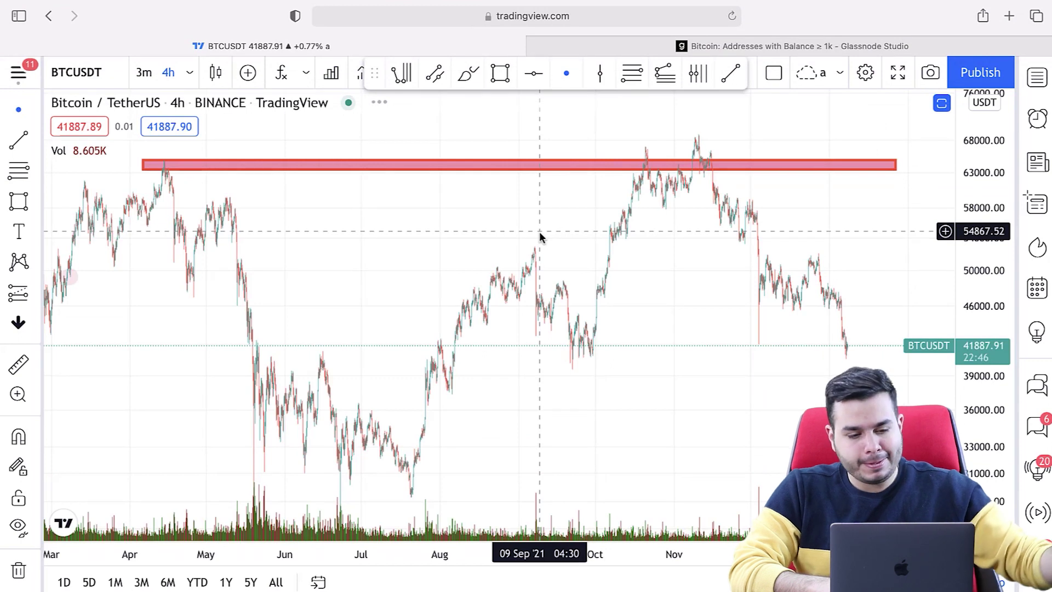
- Examine the 4-hour candles where the April 2021 peak meets the start of the rectangle zone
left_click_drag(346, 274, 453, 272)
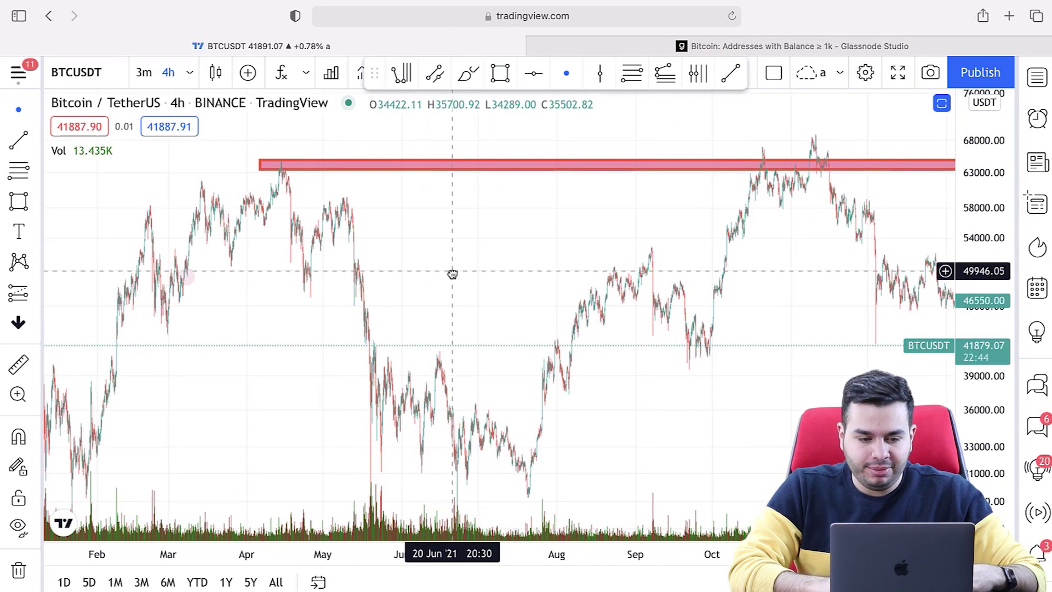
left_click(286, 174)
left_click(305, 188)
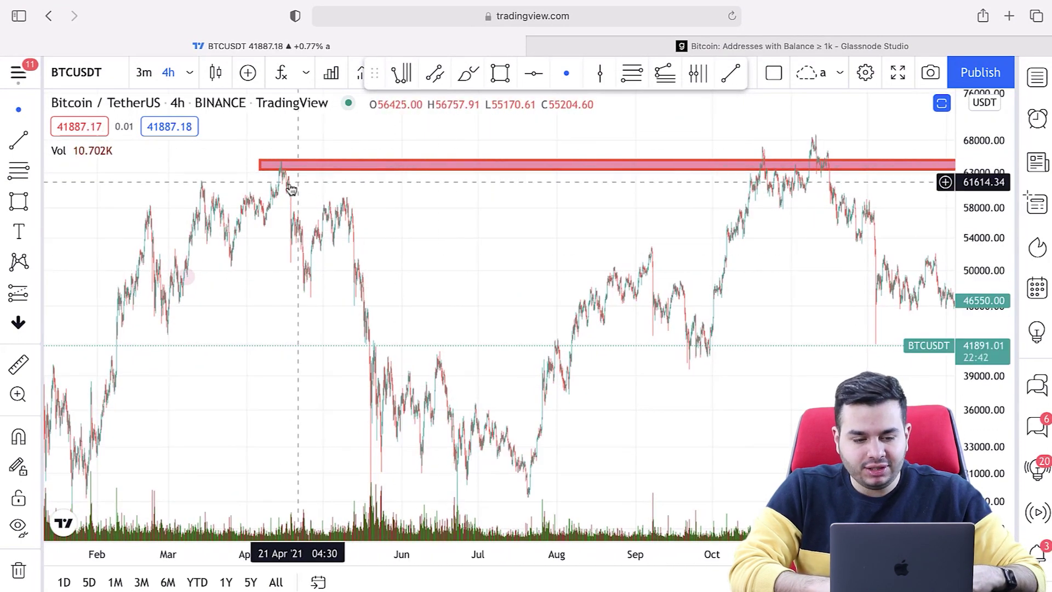
left_click_drag(475, 305, 422, 310)
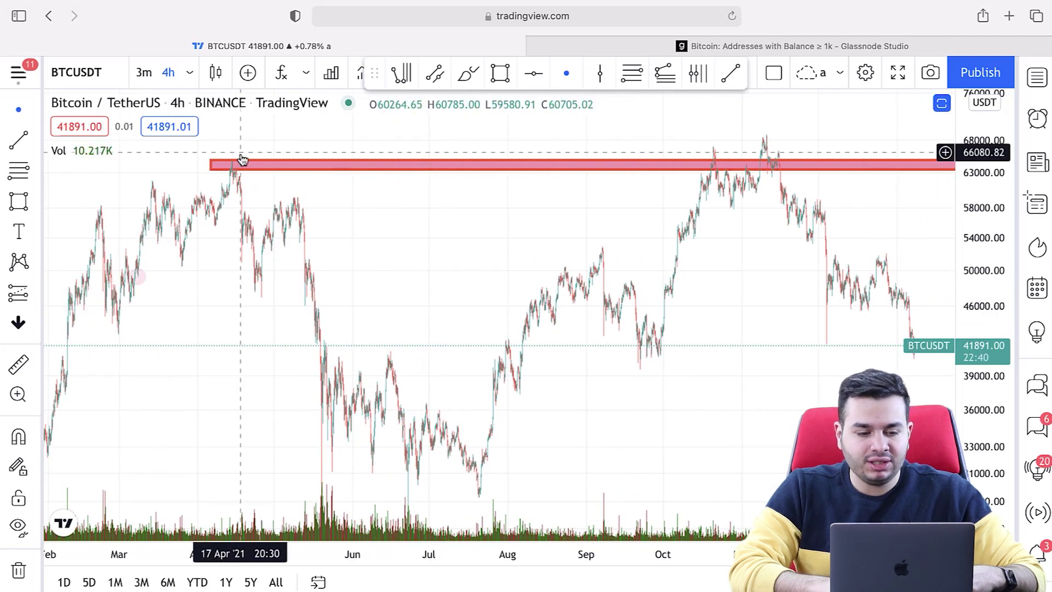
- Switch the chart to the 1-day timeframe and examine the candles spanned by the rectangle zone
left_click(190, 76)
left_click(259, 506)
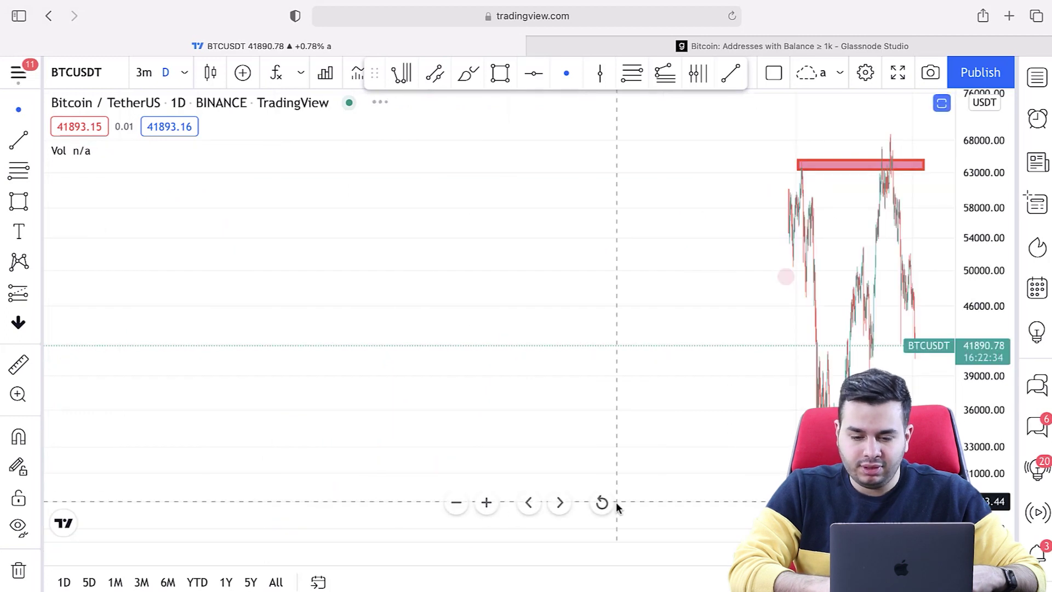
left_click(486, 503)
left_click(486, 503)
left_click(487, 503)
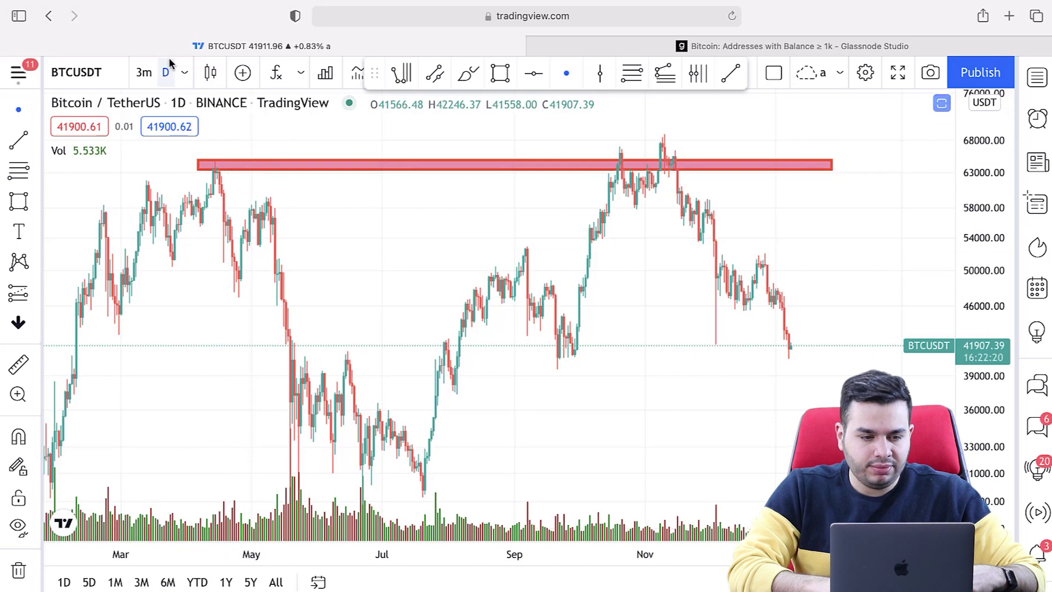
- On the 1-week timeframe, extend the rectangle's lower starting corner to 15 Feb '21 at about 60,121
left_click(183, 73)
left_click(230, 541)
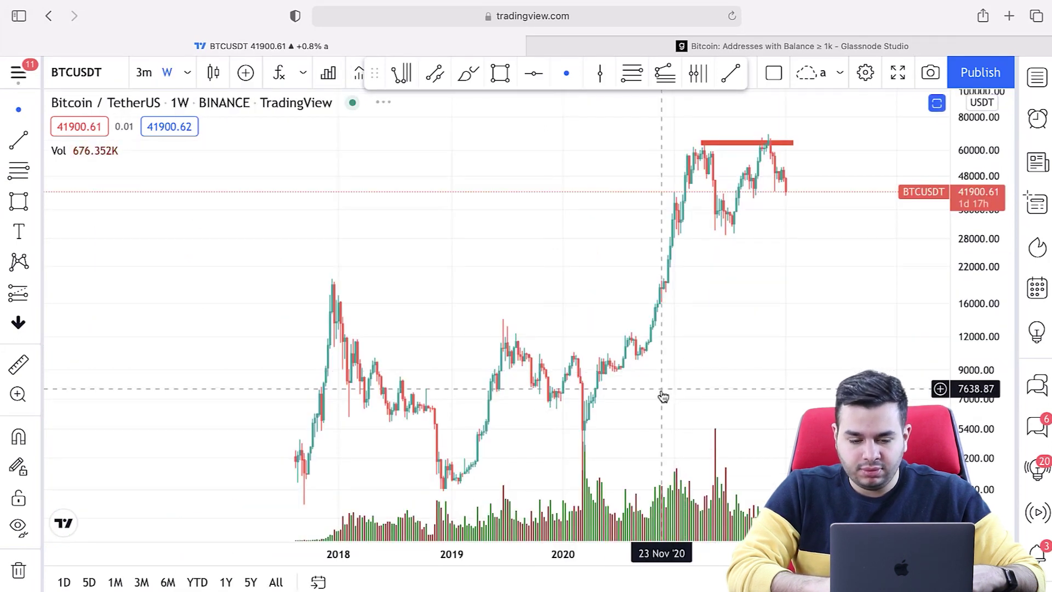
left_click(486, 503)
left_click(486, 502)
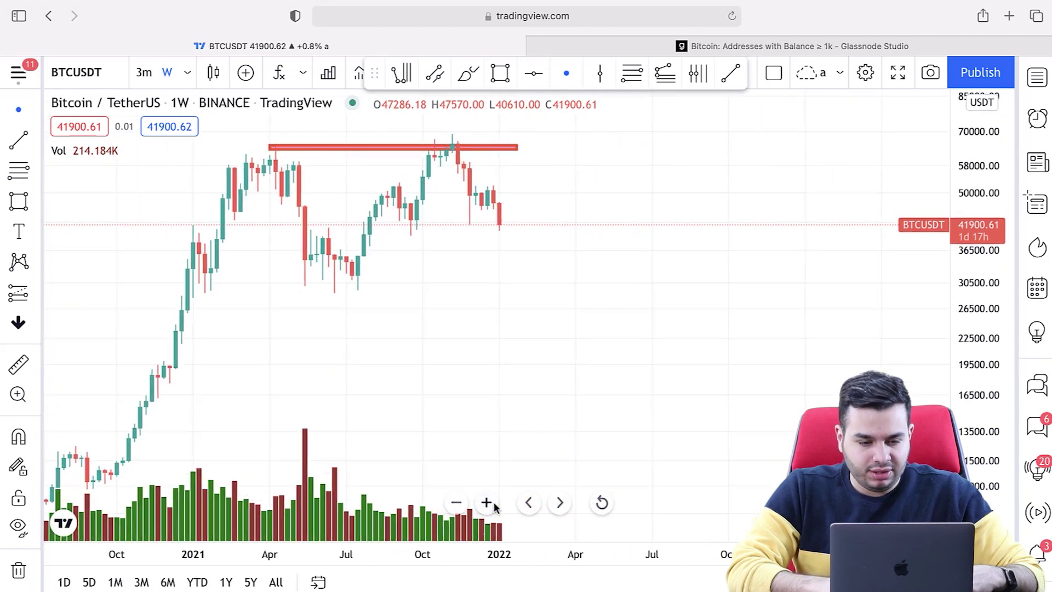
left_click(270, 148)
left_click_drag(270, 149, 229, 159)
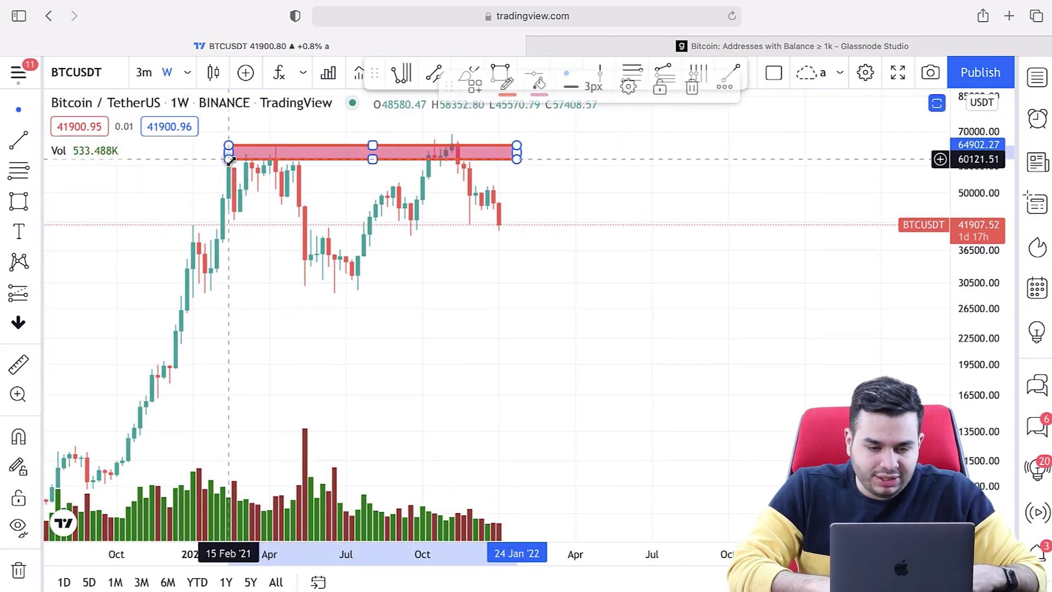
left_click(430, 242)
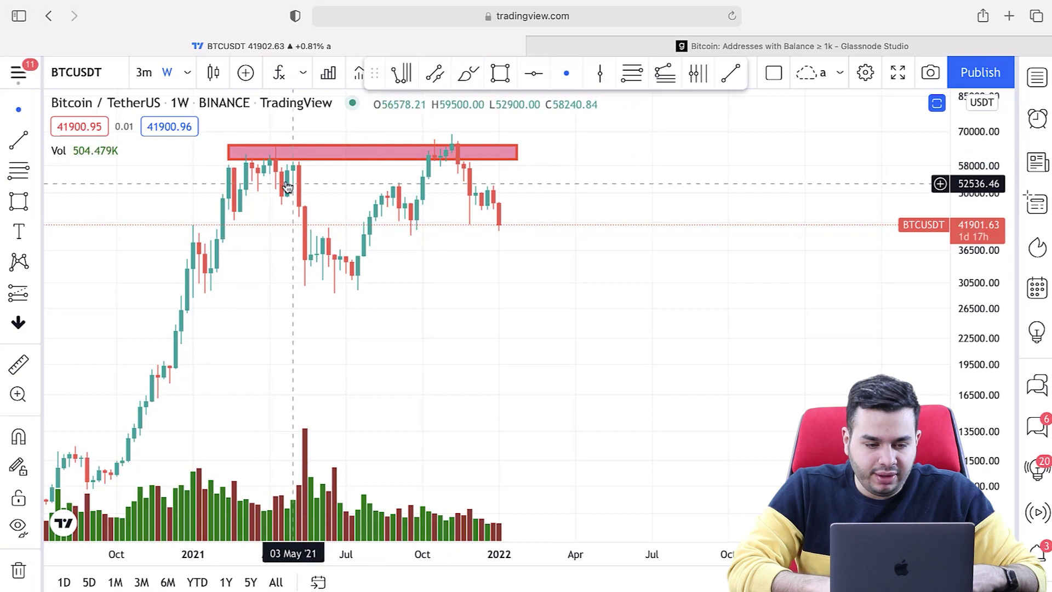
- On the 1-month timeframe, extend the rectangle's lower starting corner back to about December 2020 and slightly lower in price
left_click(186, 81)
left_click(238, 566)
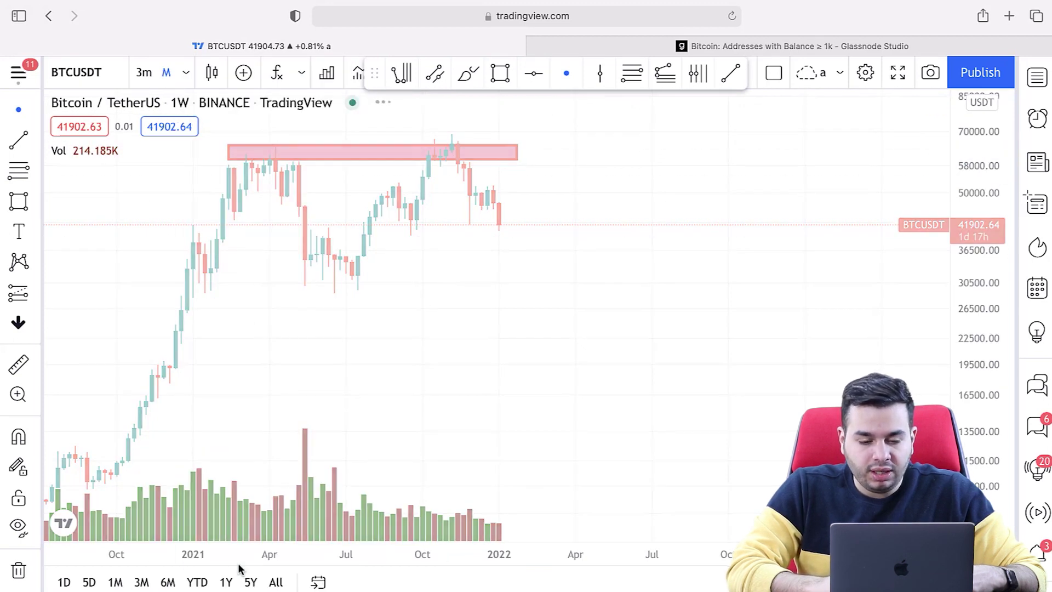
left_click_drag(540, 432, 629, 425)
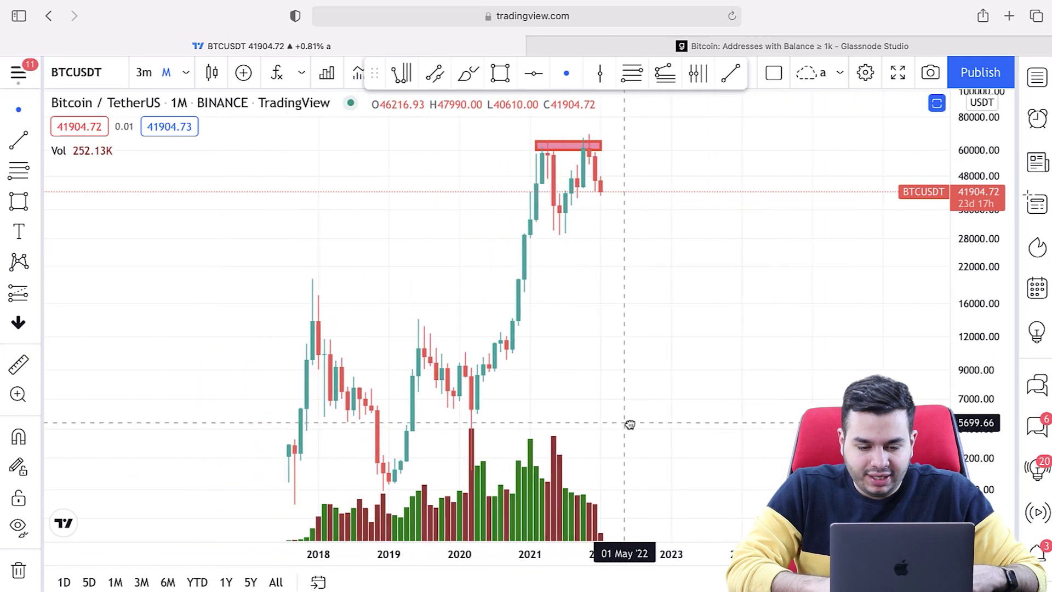
left_click(486, 502)
left_click(486, 502)
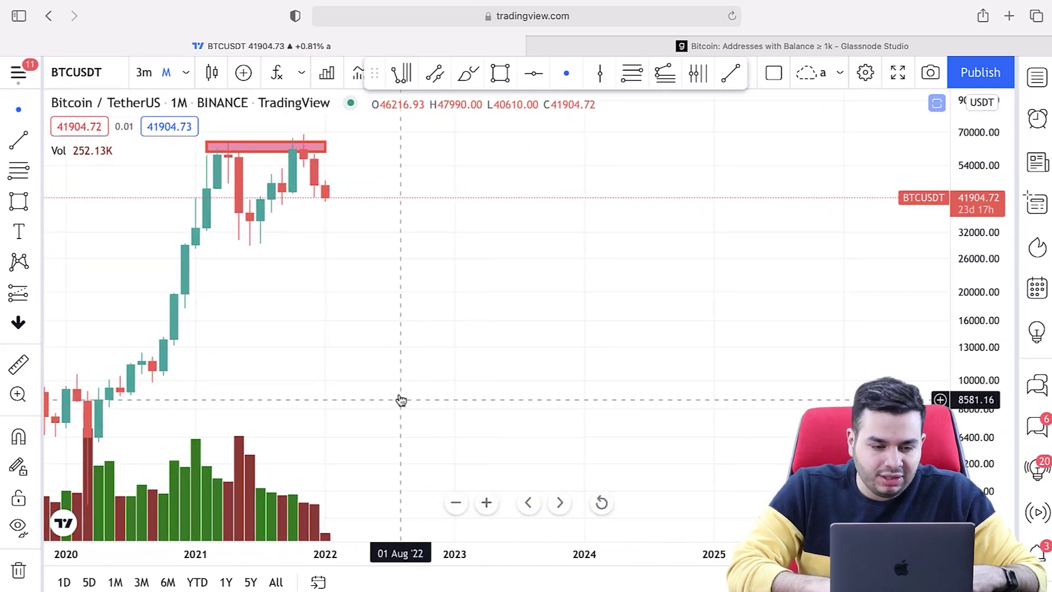
left_click_drag(399, 399, 626, 363)
left_click_drag(441, 152, 415, 155)
left_click(399, 228)
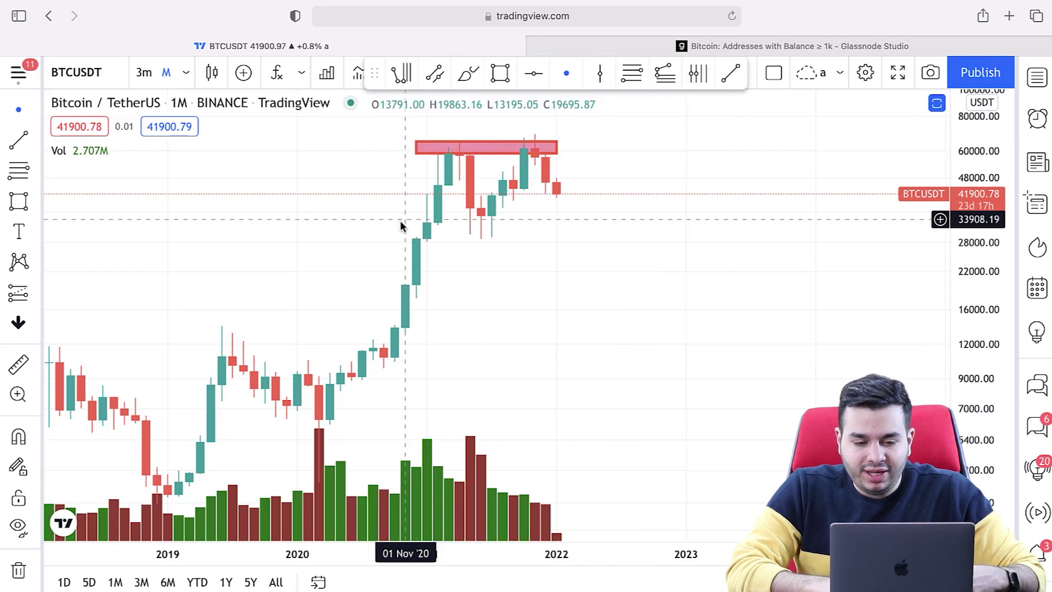
- Draw a freehand arrow with the Brush tool pointing at the start of the rectangle zone
left_click(37, 202)
left_click(94, 202)
left_click_drag(373, 125, 371, 174)
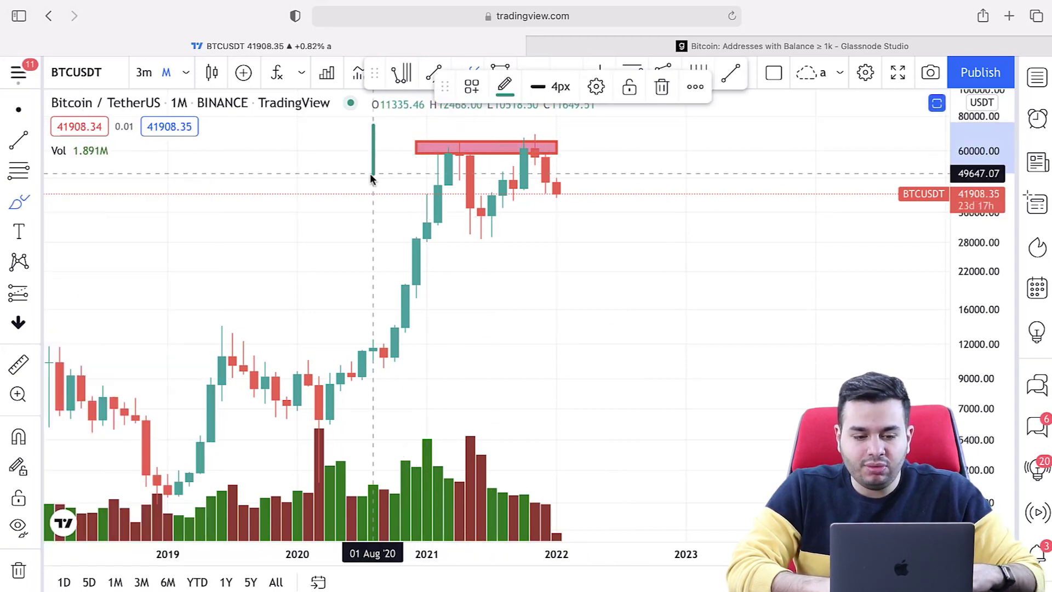
left_click_drag(399, 146, 405, 172)
- Return the chart to the 1-day timeframe and view the zone around the late 2021 peaks
left_click(185, 73)
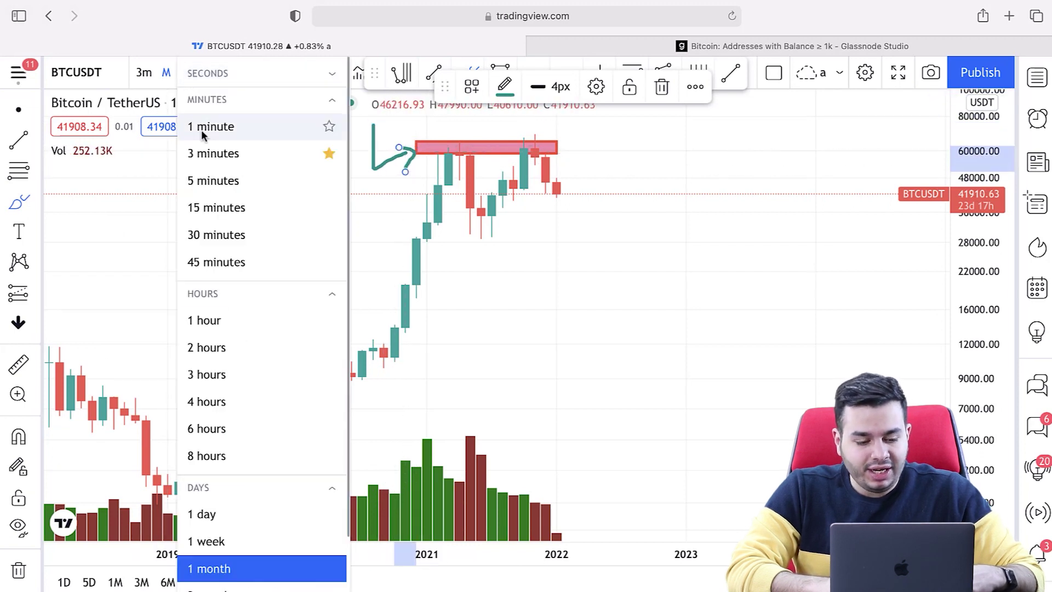
left_click(235, 525)
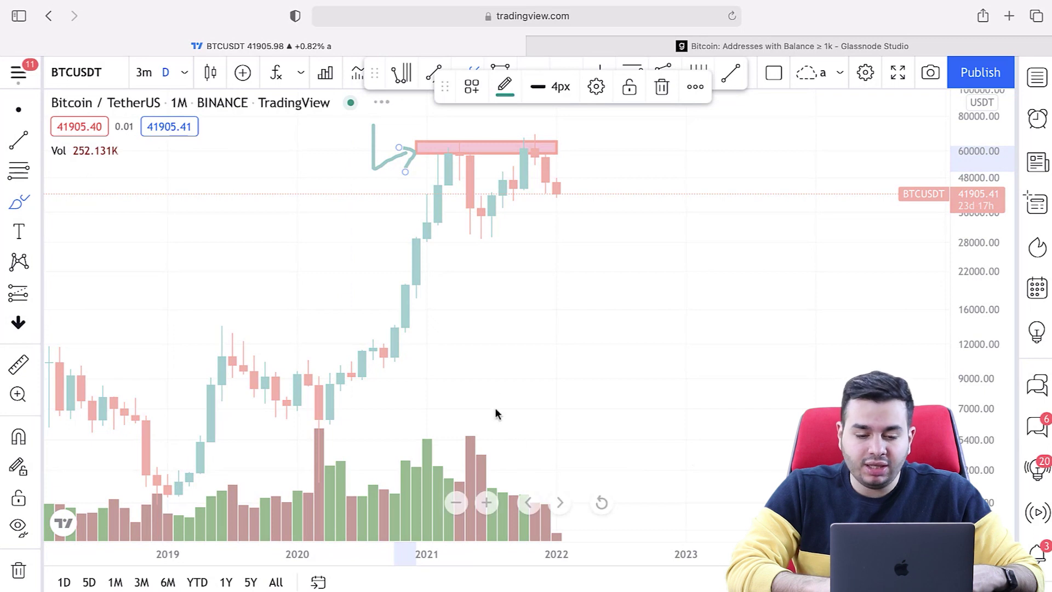
left_click(456, 503)
left_click(456, 503)
- Brush curves over the October and November 2021 peaks and along the decline to mid-December, and undo the strokes
mouse_move(434, 153)
left_mouse_down()
mouse_move(460, 137)
mouse_move(471, 154)
left_mouse_up()
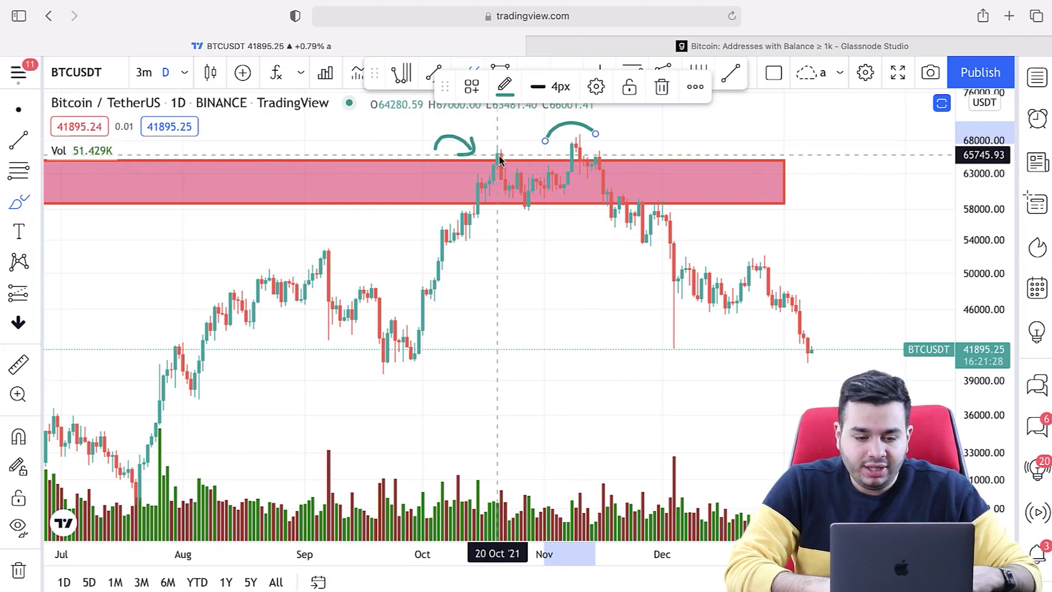
mouse_move(576, 146)
left_mouse_down()
mouse_move(601, 201)
mouse_move(714, 293)
left_mouse_up()
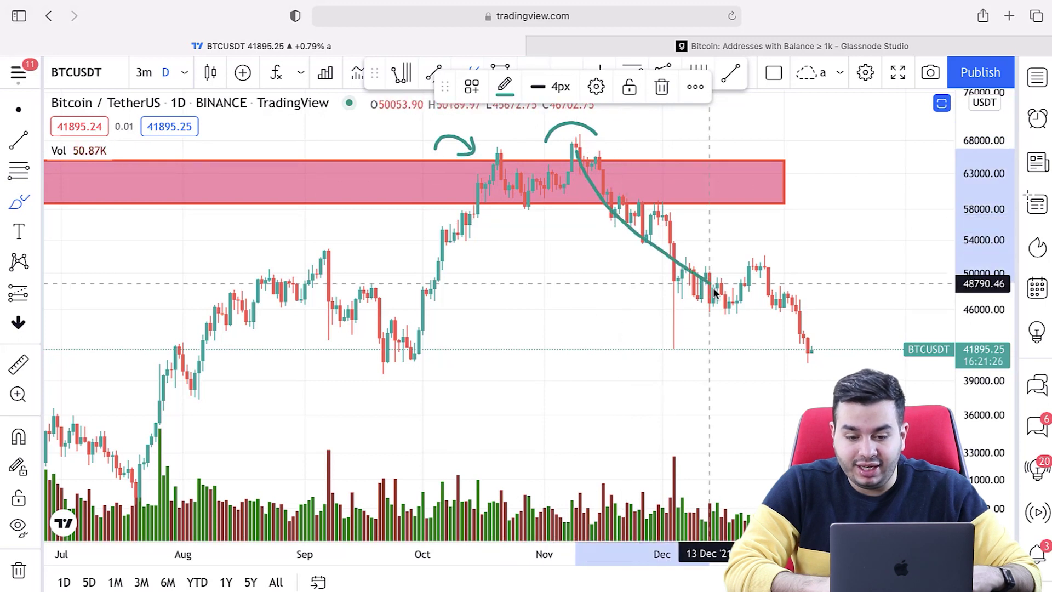
key("super+z")
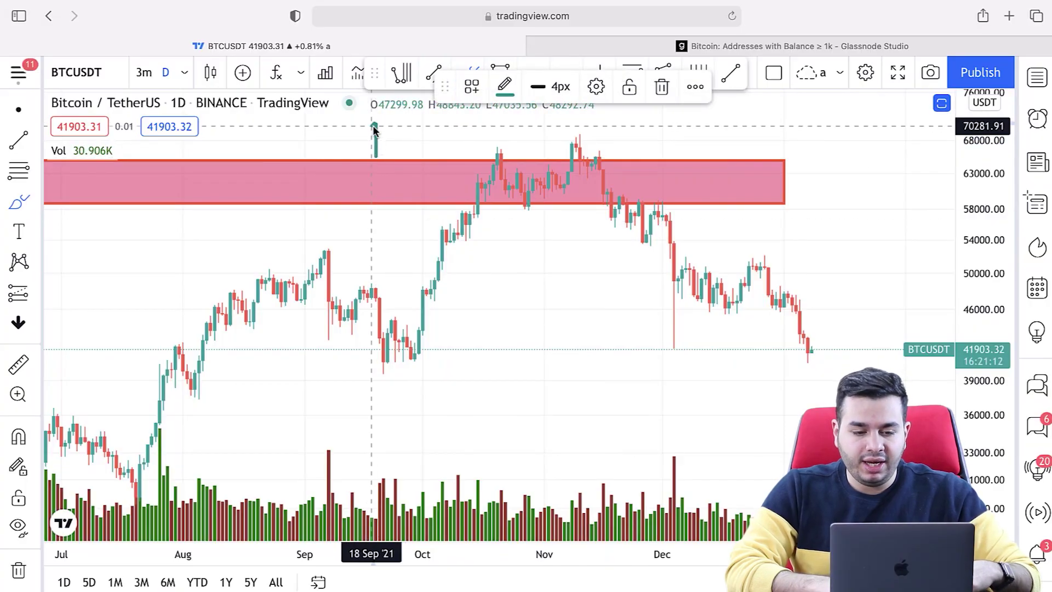
- Remove all drawings, including the brush strokes and the rectangle zone, and switch the chart to the 1-week timeframe
left_click_drag(387, 160, 387, 162)
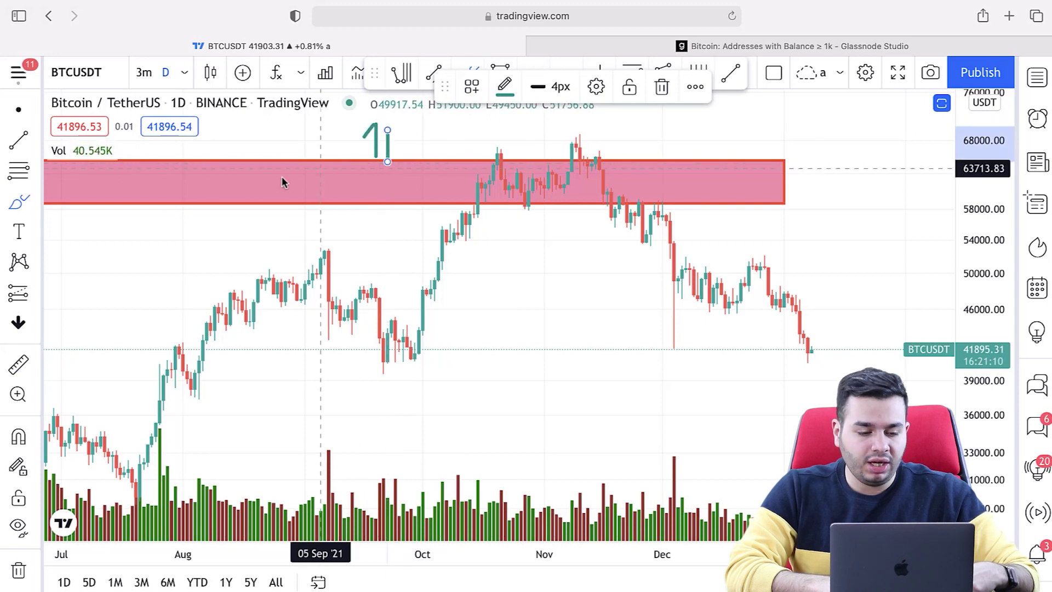
left_click(13, 573)
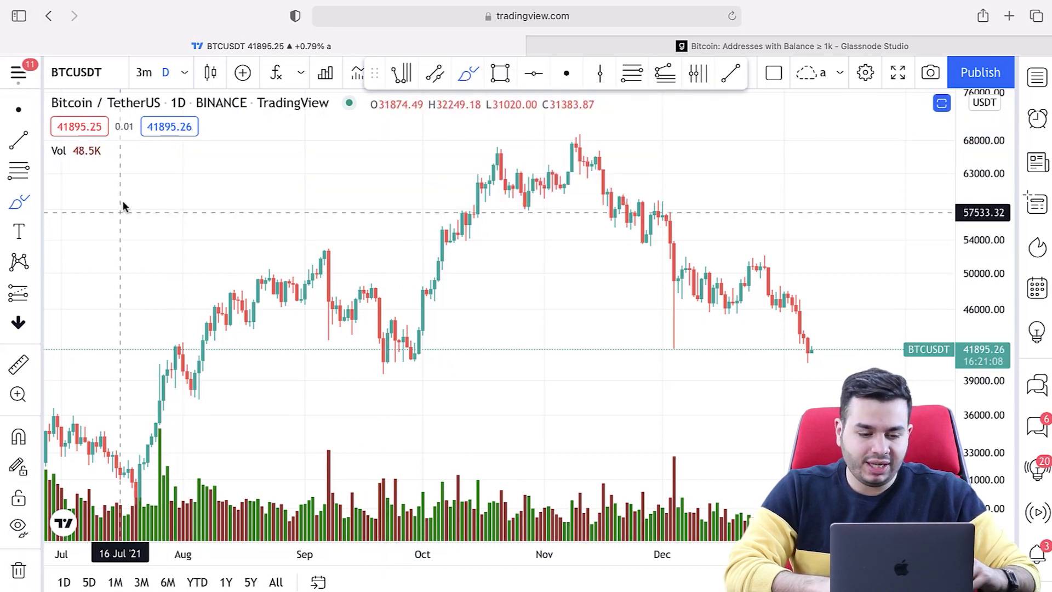
left_click(186, 72)
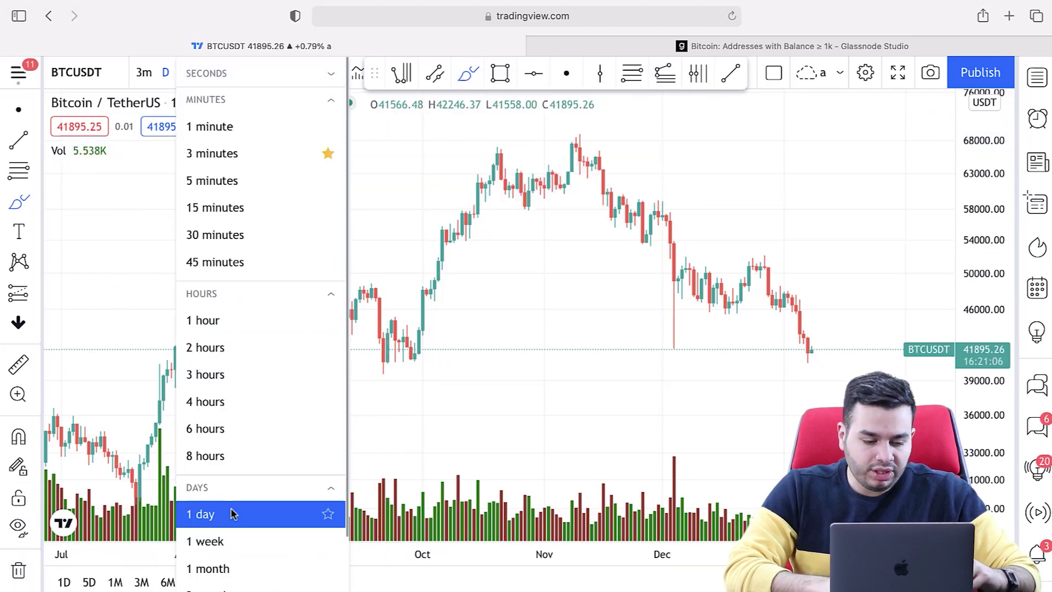
left_click(229, 539)
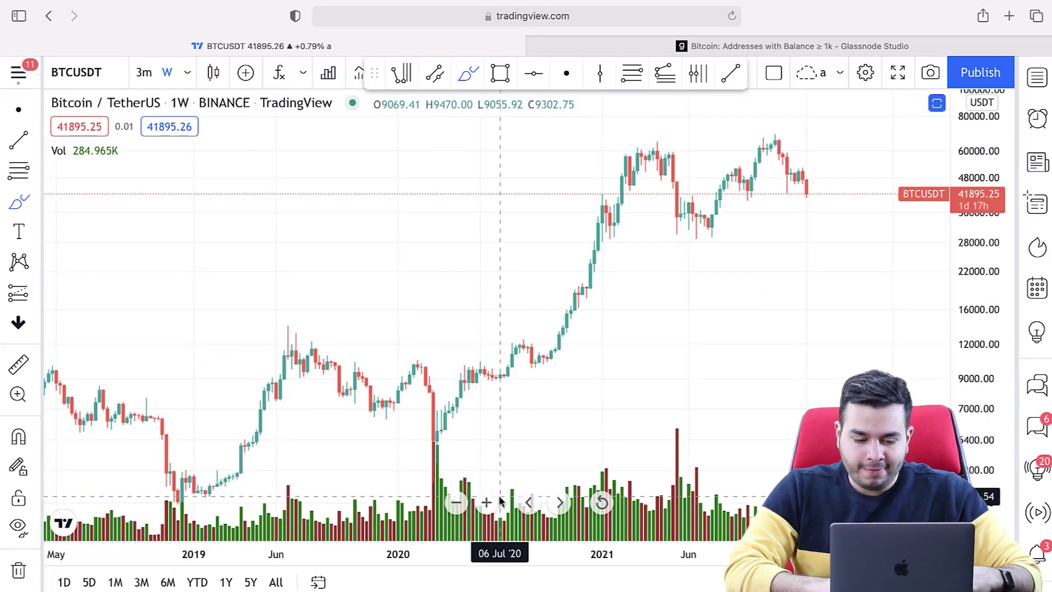
- Switch the chart to the 4-hour timeframe and show the price history back to June 2021
scroll(463, 508, "up", 5)
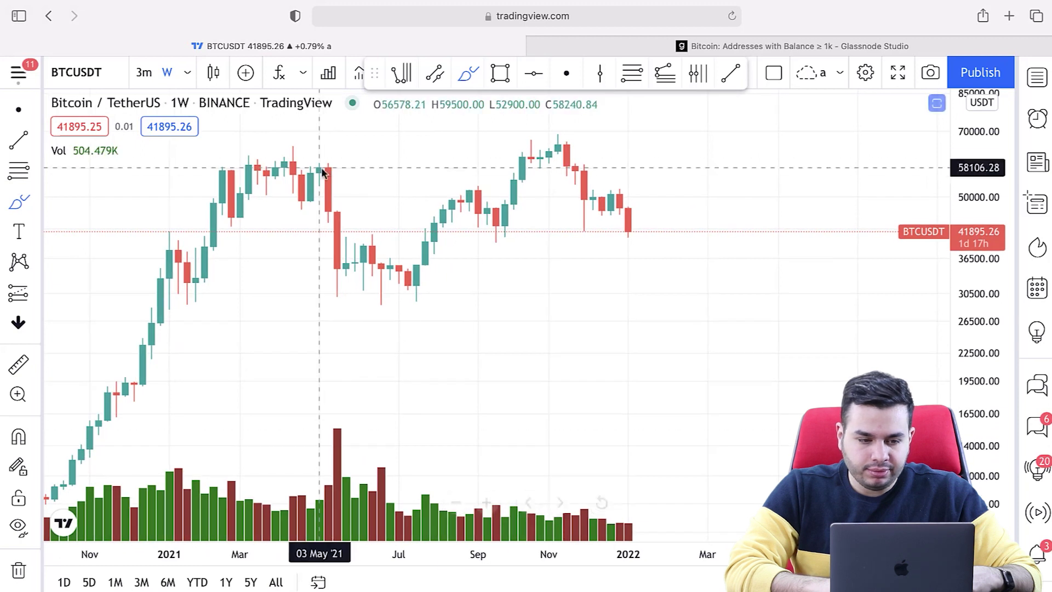
left_click(187, 76)
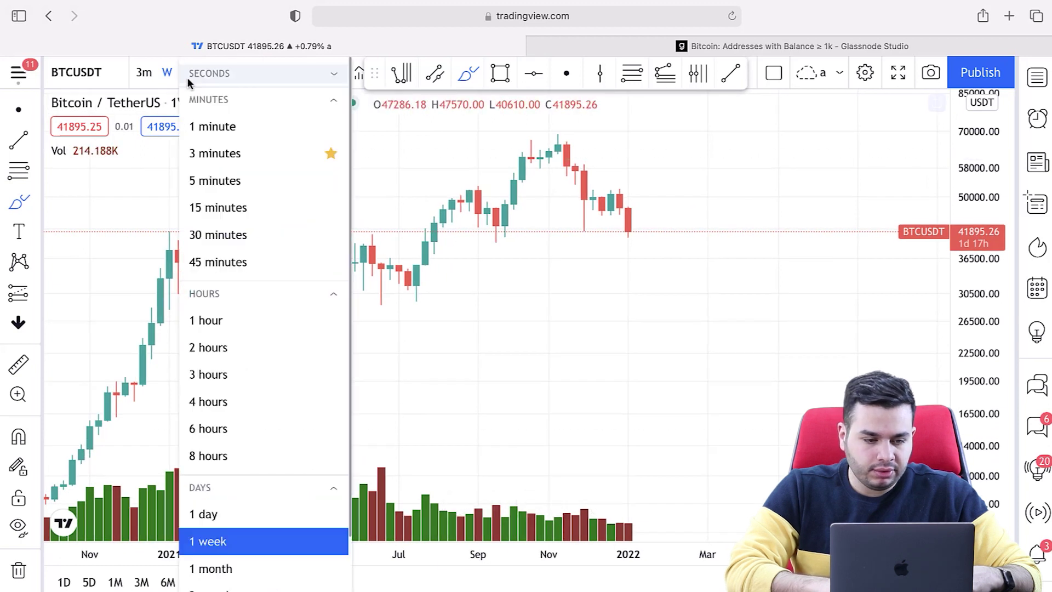
left_click(245, 401)
left_click(456, 503)
left_click(456, 502)
- Draw a thin rectangle zone from late May 2021 to the latest candles, between about 41,000 and 41,800
left_click(34, 201)
left_click(105, 277)
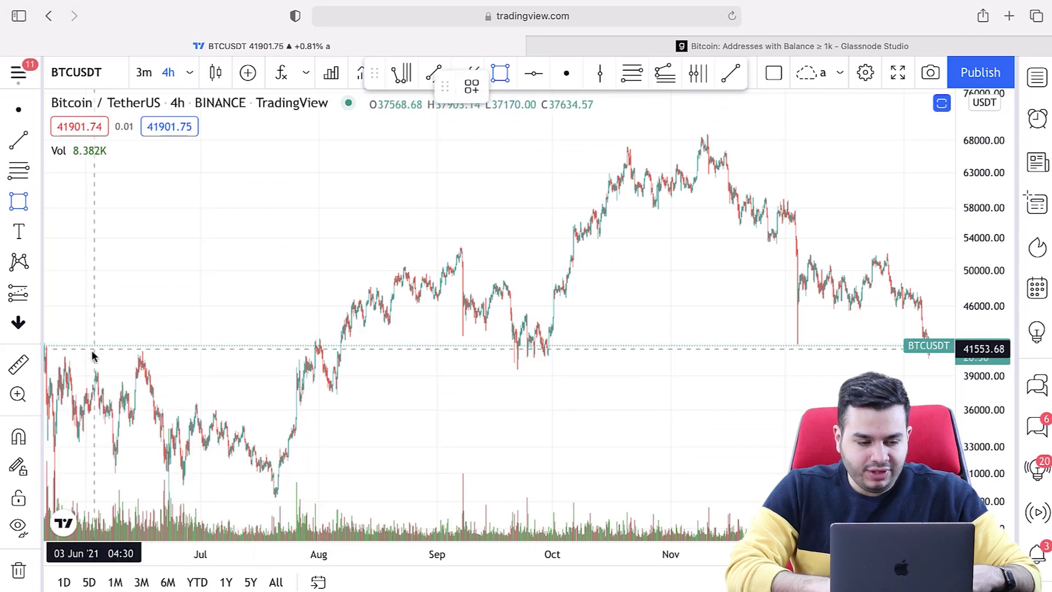
left_click_drag(65, 351, 946, 351)
right_click(650, 367)
left_click(608, 433)
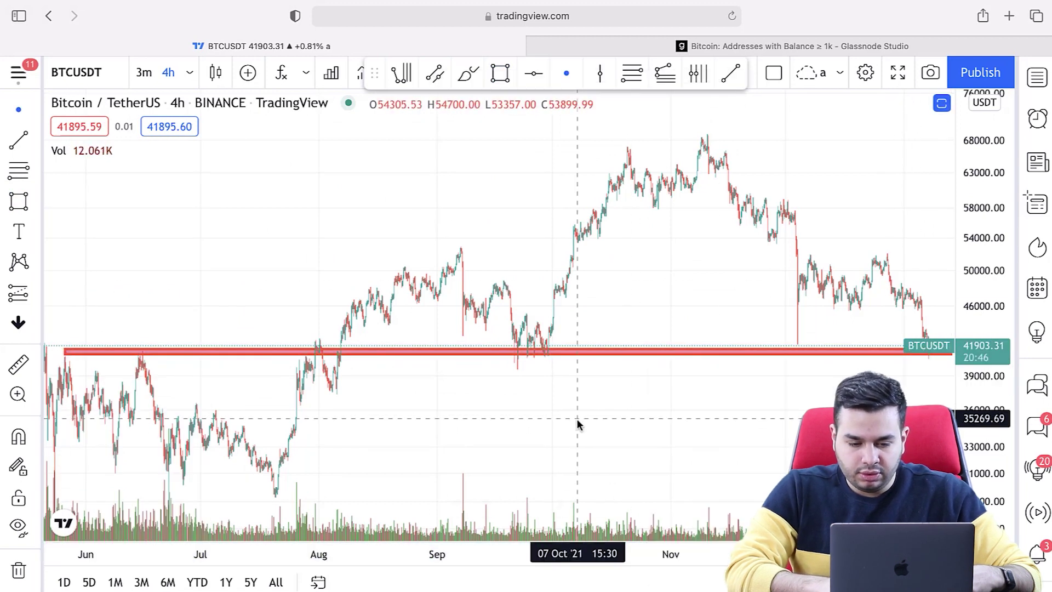
- Extend the start of the rectangle zone back to about mid-April 2021
left_click(457, 503)
left_click_drag(550, 445, 461, 423)
left_click_drag(252, 351, 148, 350)
left_click(649, 414)
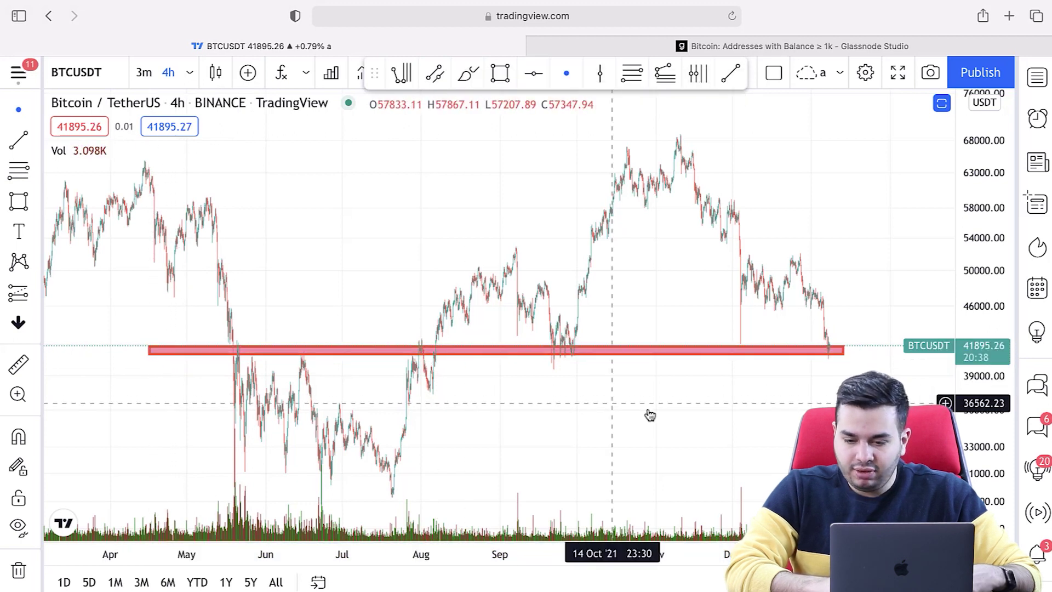
scroll(767, 394, "right", 3)
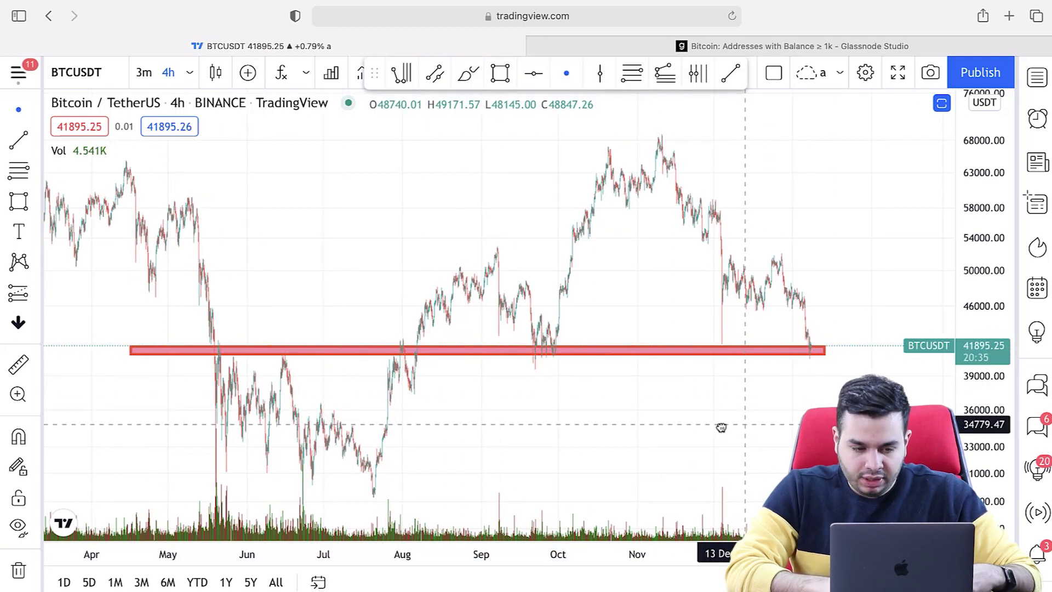
- Switch the chart to the 1-day timeframe and view how the zone fits the daily candles
left_click(189, 74)
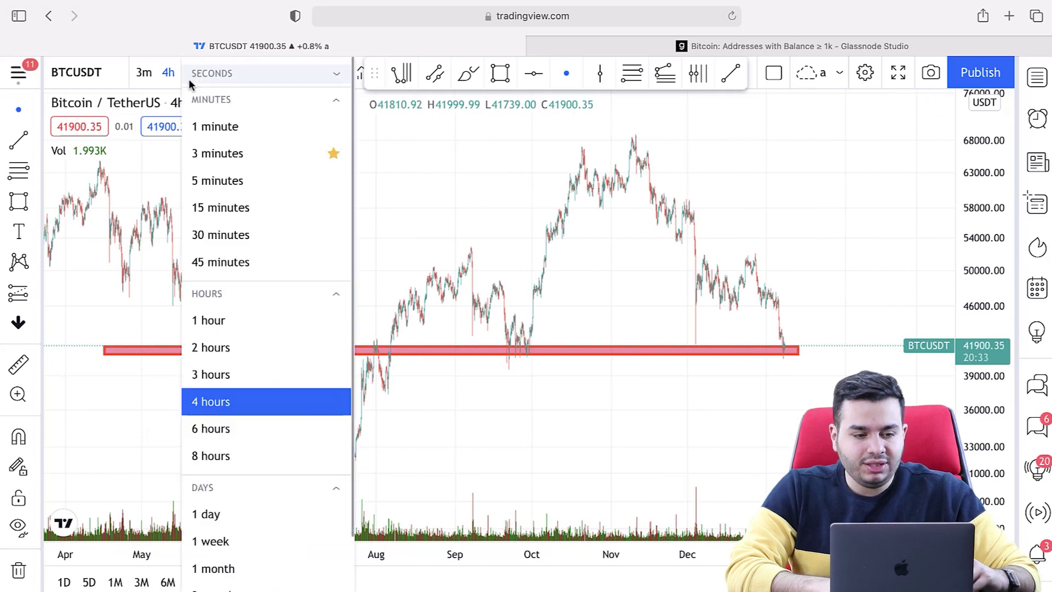
left_click(254, 515)
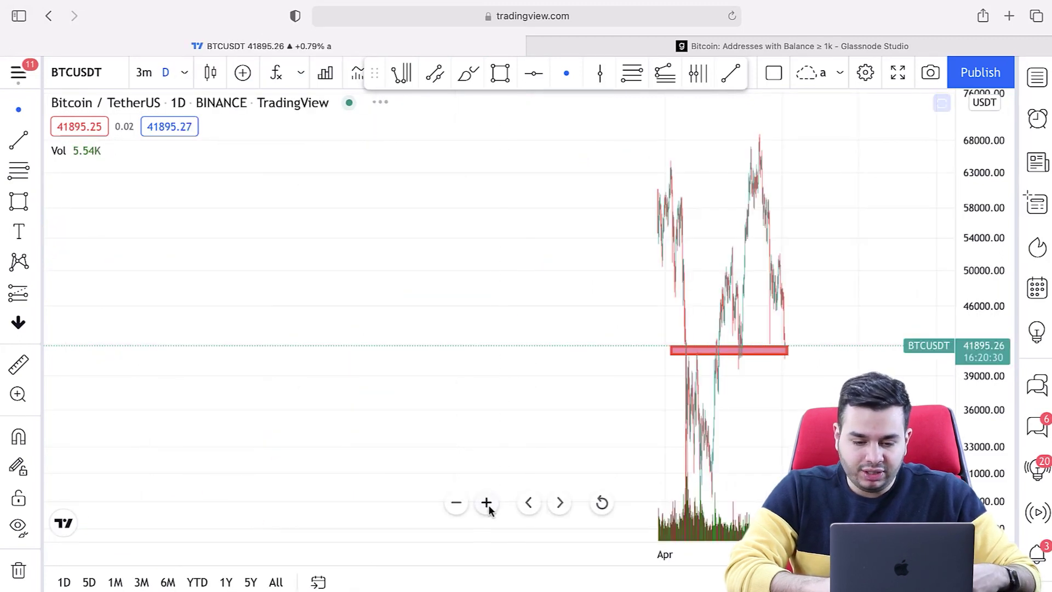
left_click(486, 502)
left_click(486, 502)
left_click(486, 502)
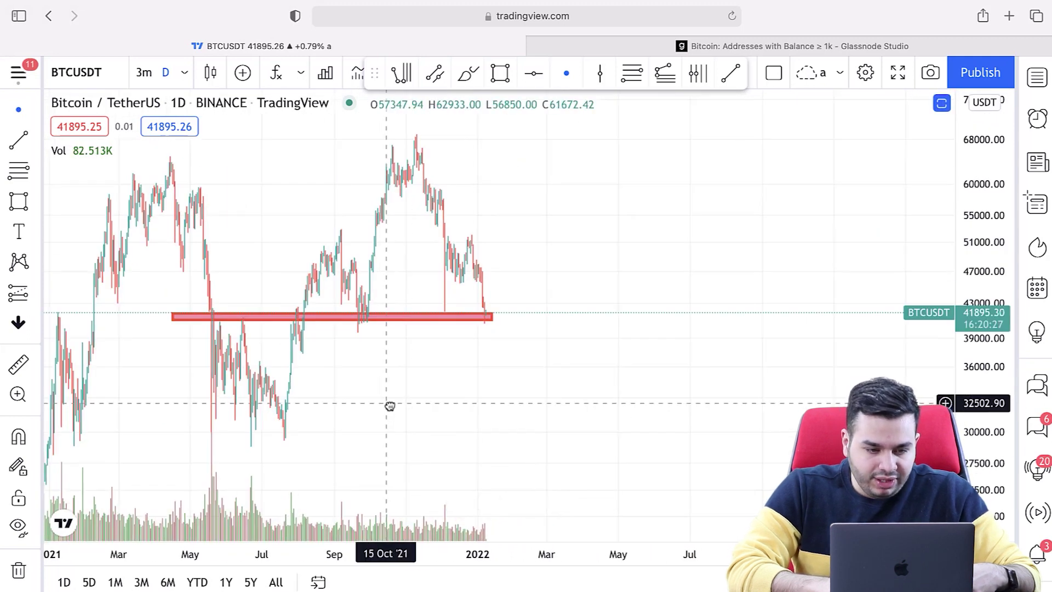
- Switch the chart to the 1-week timeframe and bring the zone and its 2021 candles into close view
left_click(184, 73)
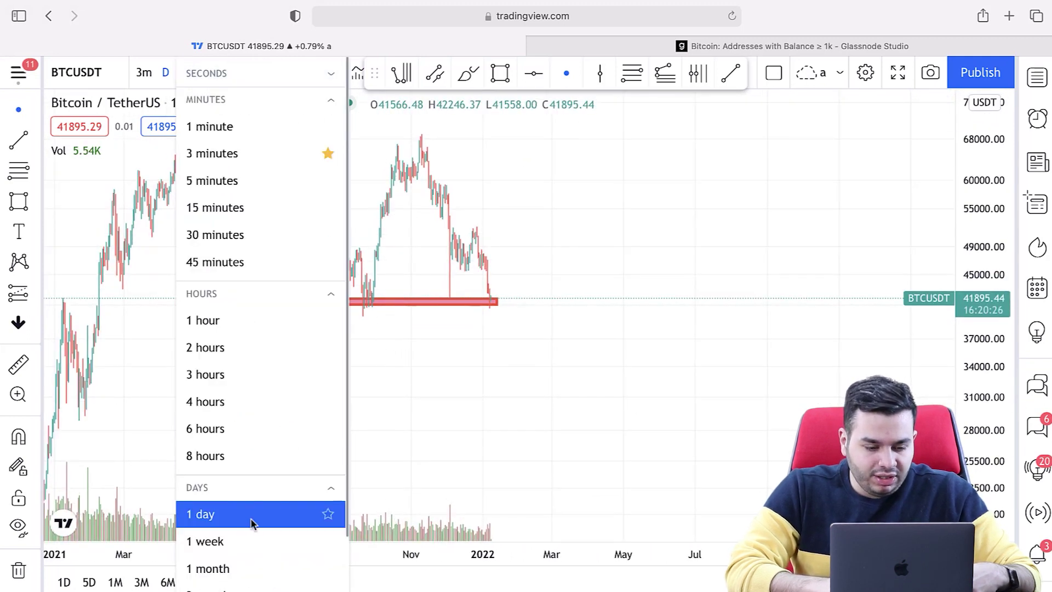
left_click(247, 540)
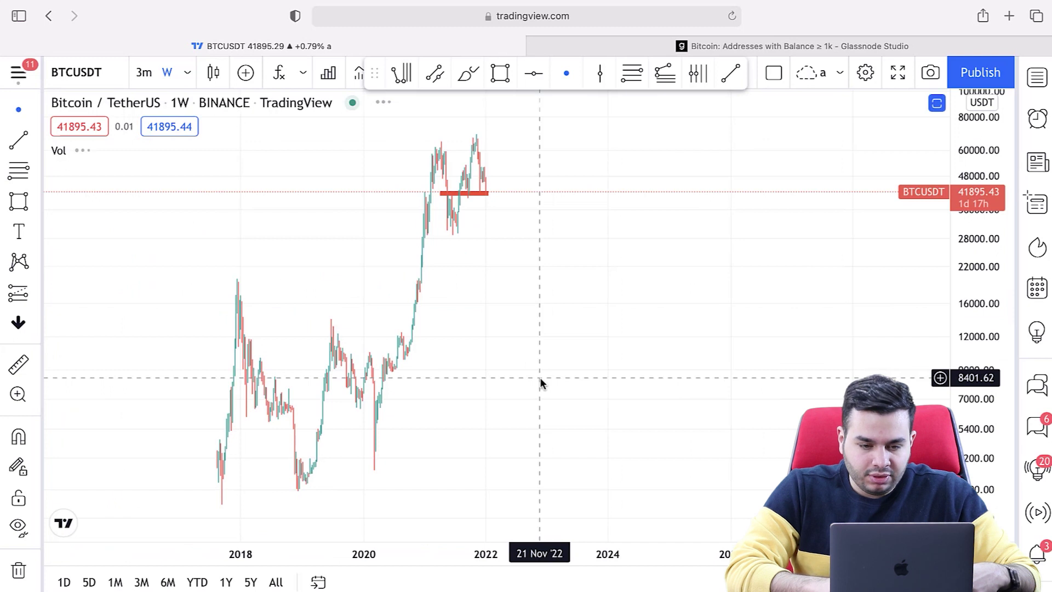
left_click_drag(540, 379, 767, 376)
mouse_move(465, 481)
left_click(485, 502)
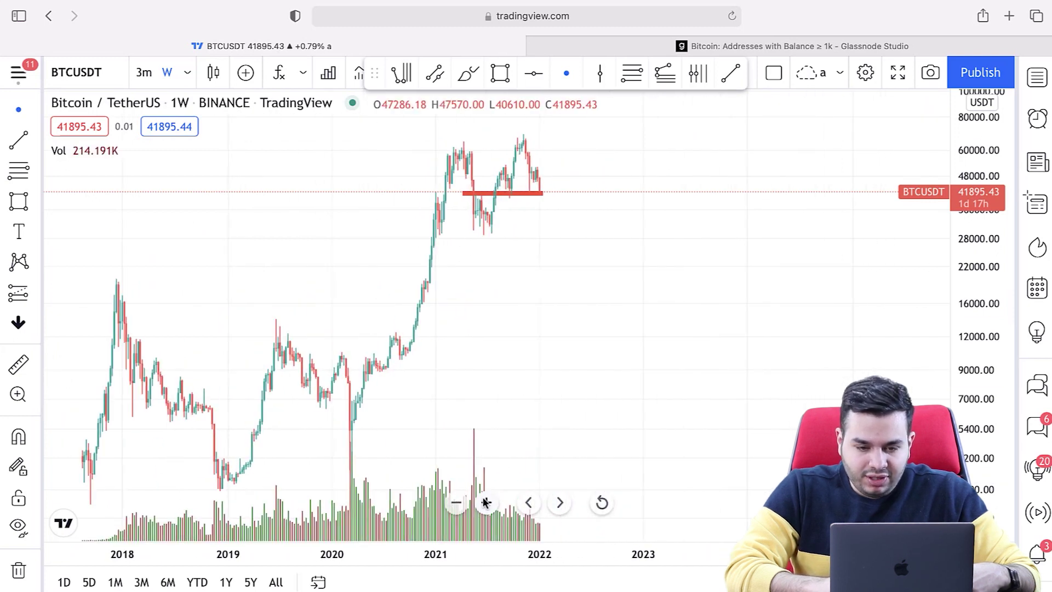
left_click(485, 501)
left_click_drag(392, 359, 528, 363)
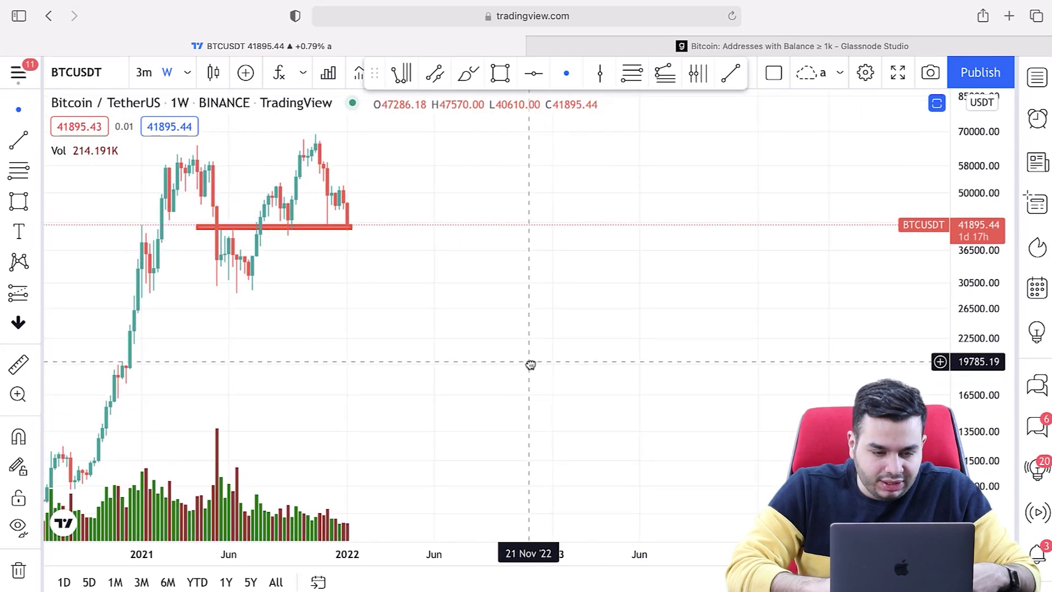
scroll(488, 406, "left", 3)
left_click(487, 503)
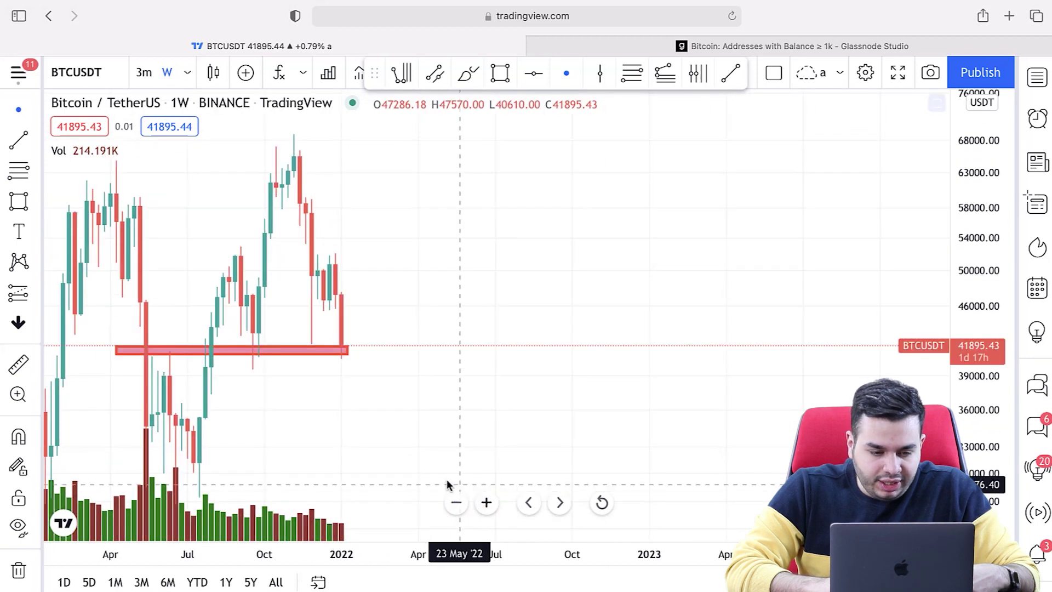
- Stretch the zone's lower starting corner to 22 Mar '21 at 40234.95
left_click(256, 344)
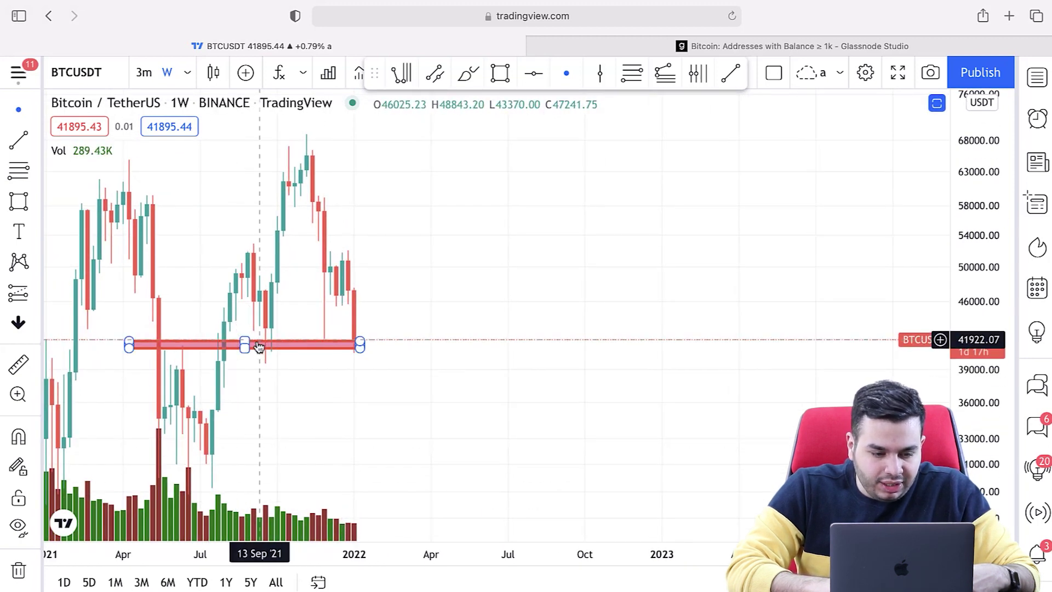
left_click(164, 353)
left_click_drag(131, 351, 110, 357)
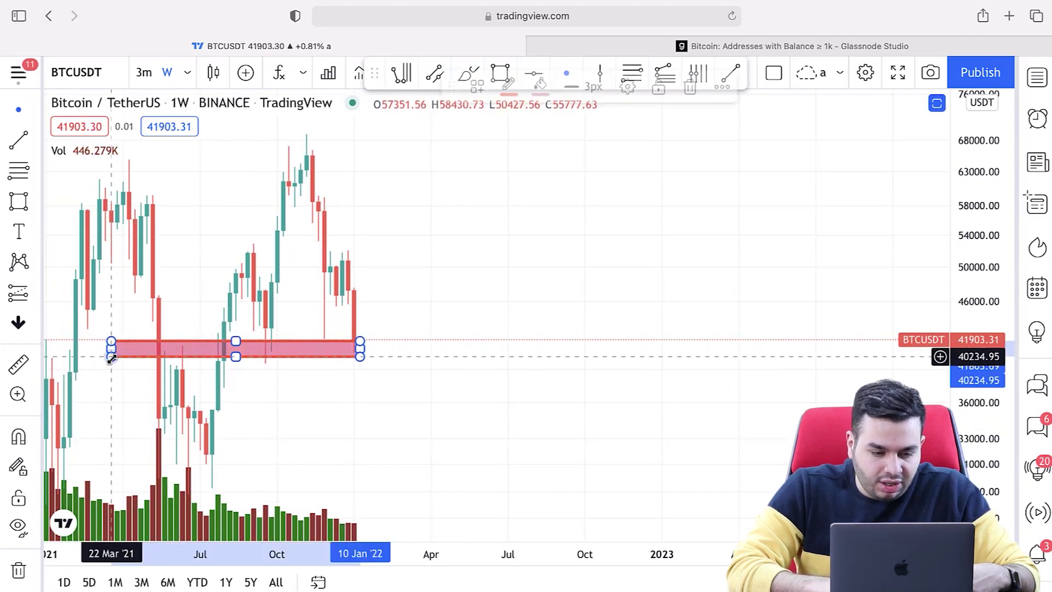
left_click(349, 387)
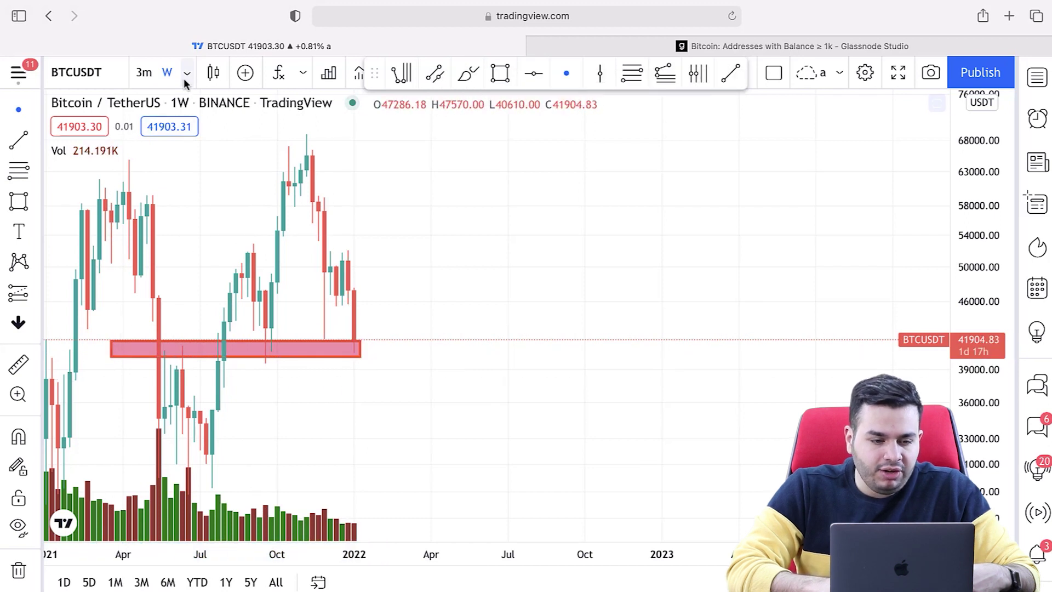
- Switch the chart to the 1-month timeframe with the full history and inspect the zone against the monthly candles
left_click(187, 73)
left_click(248, 548)
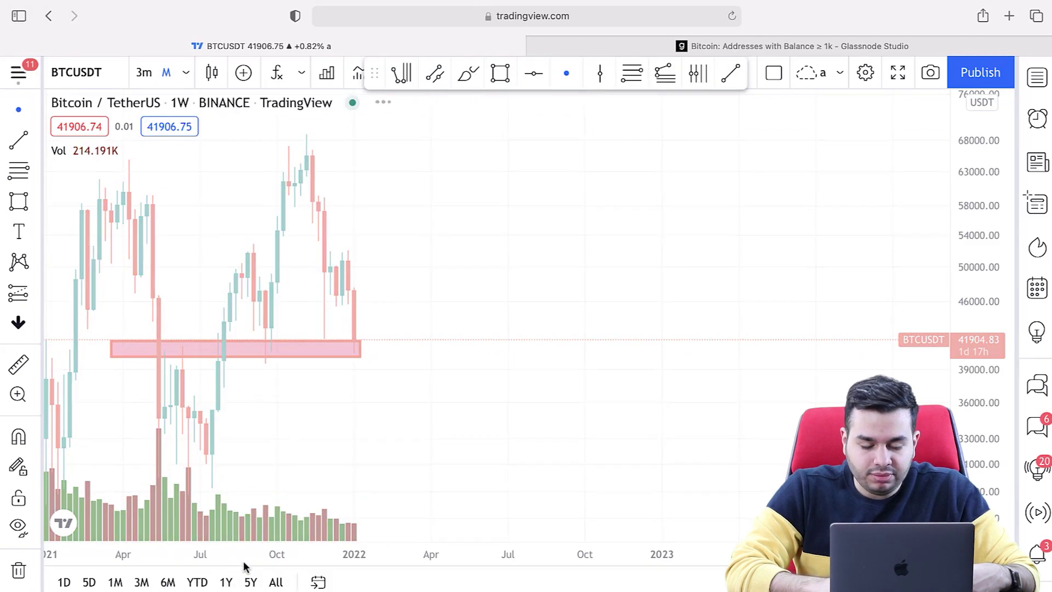
left_click(276, 581)
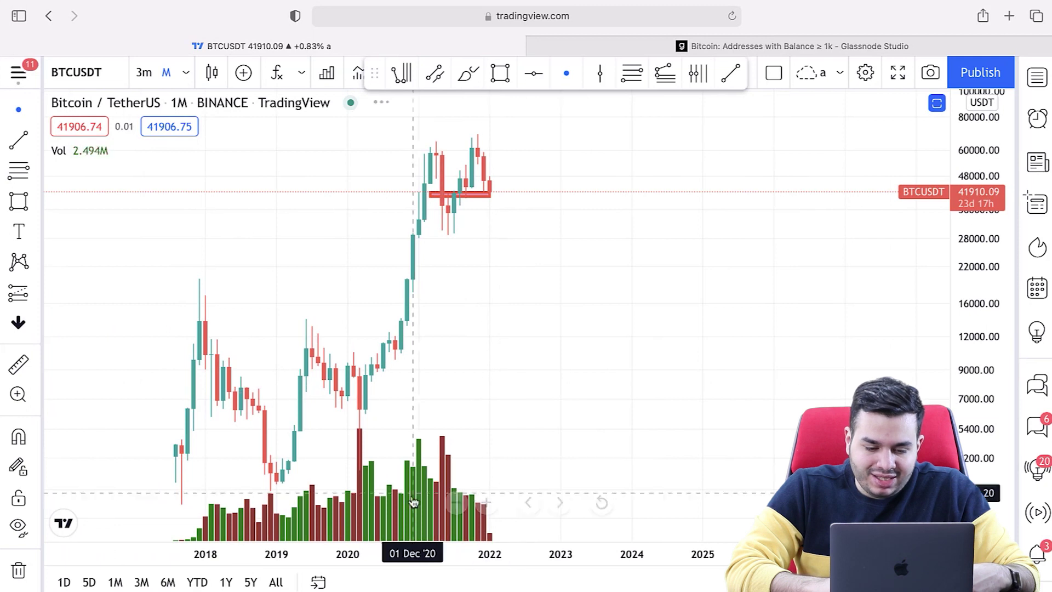
left_click(486, 503)
left_click_drag(373, 449, 585, 402)
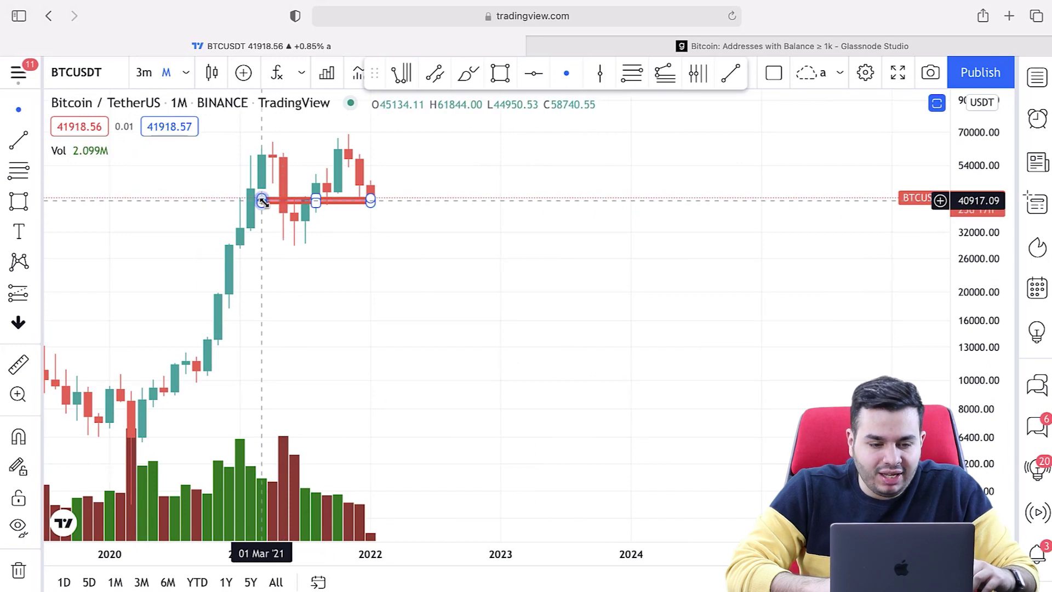
left_click(333, 165)
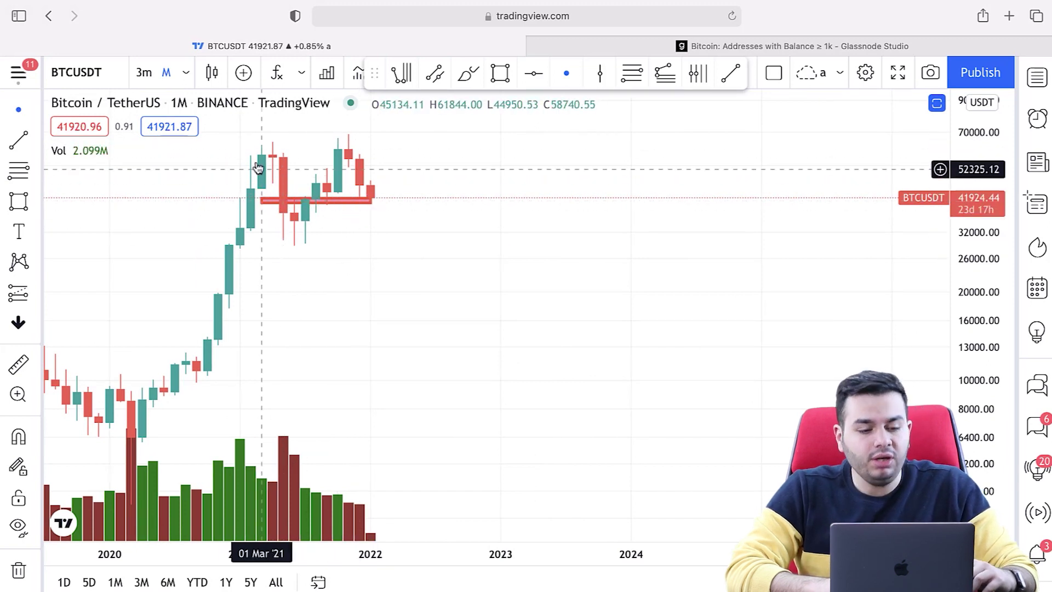
- Return the chart to the 1-week timeframe and choose the Brush tool
left_click(184, 73)
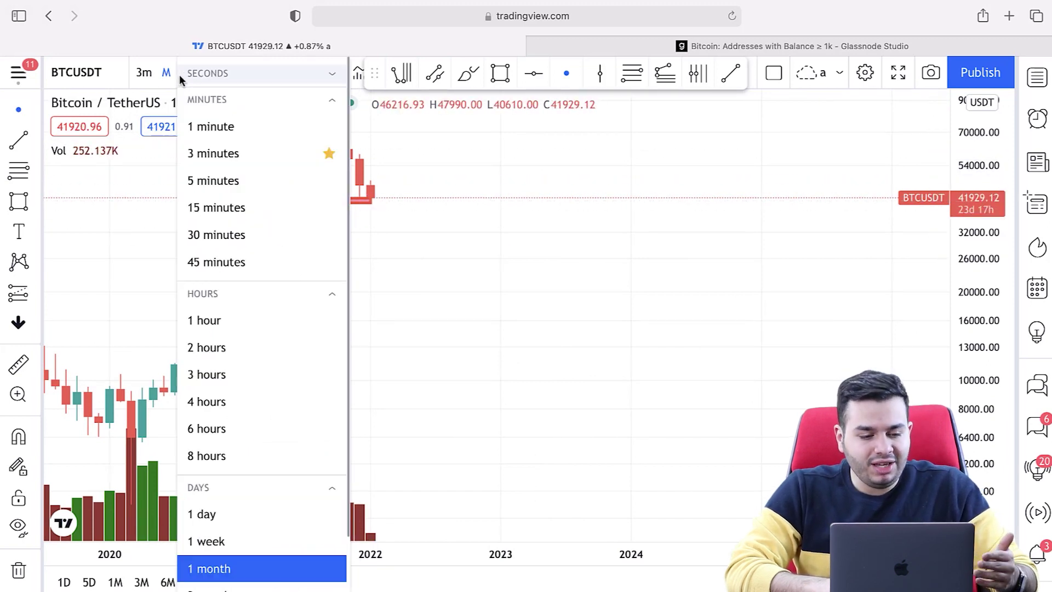
left_click(269, 537)
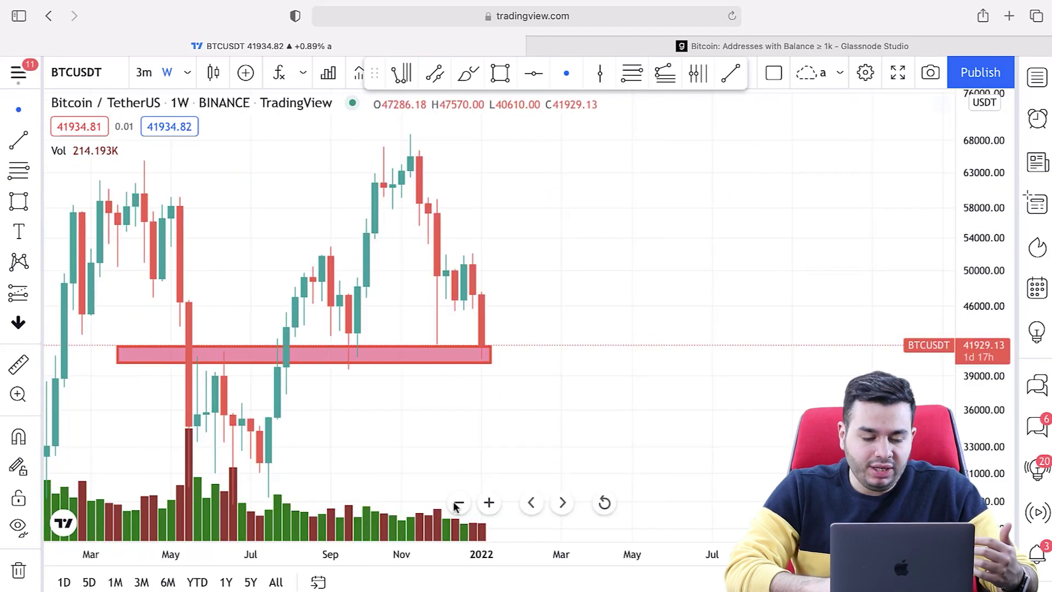
left_click(35, 200)
left_click(64, 206)
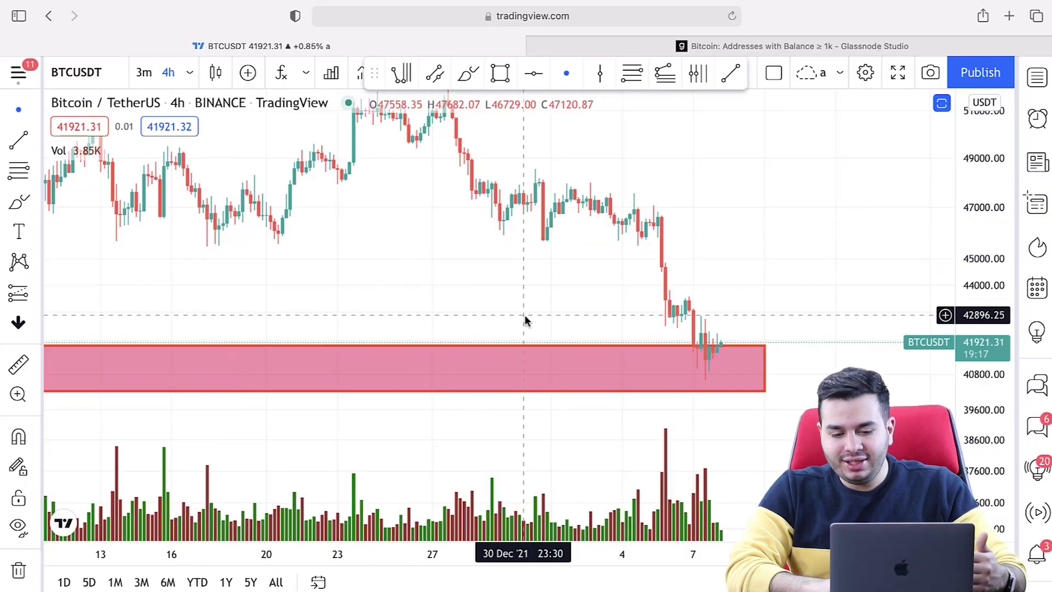
- Brush a V-shaped price path dipping below the zone and rising to about 42,700 on the 4-hour chart, and delete it
left_click_drag(544, 303, 399, 298)
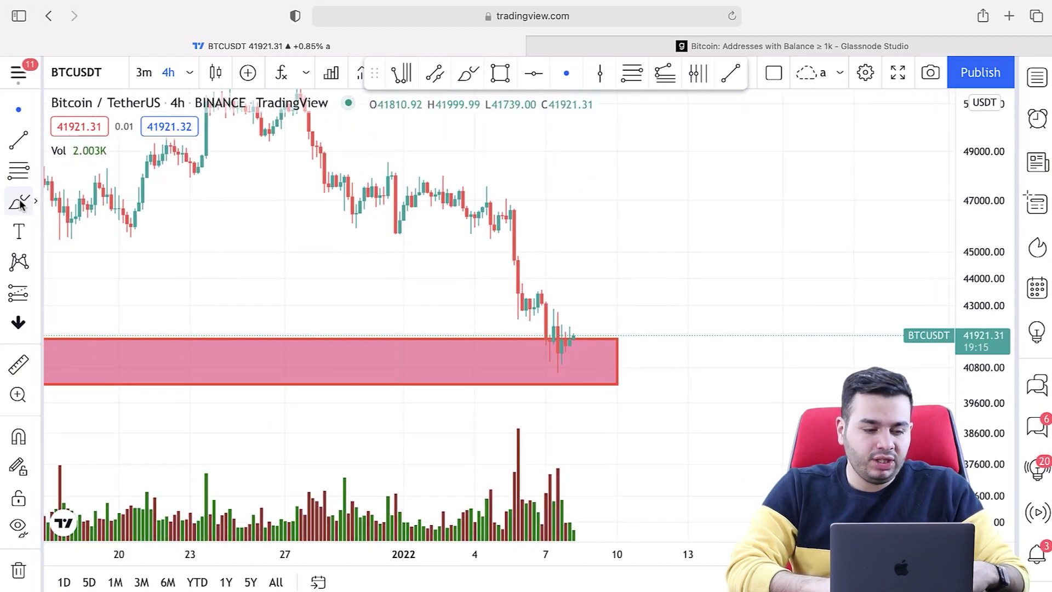
left_click(581, 343)
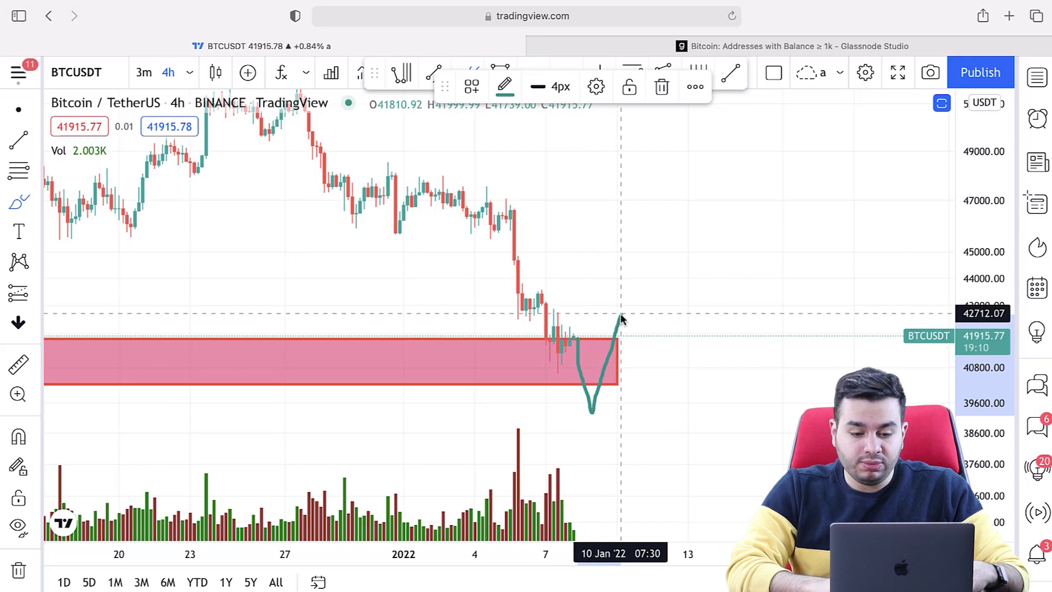
key("Delete")
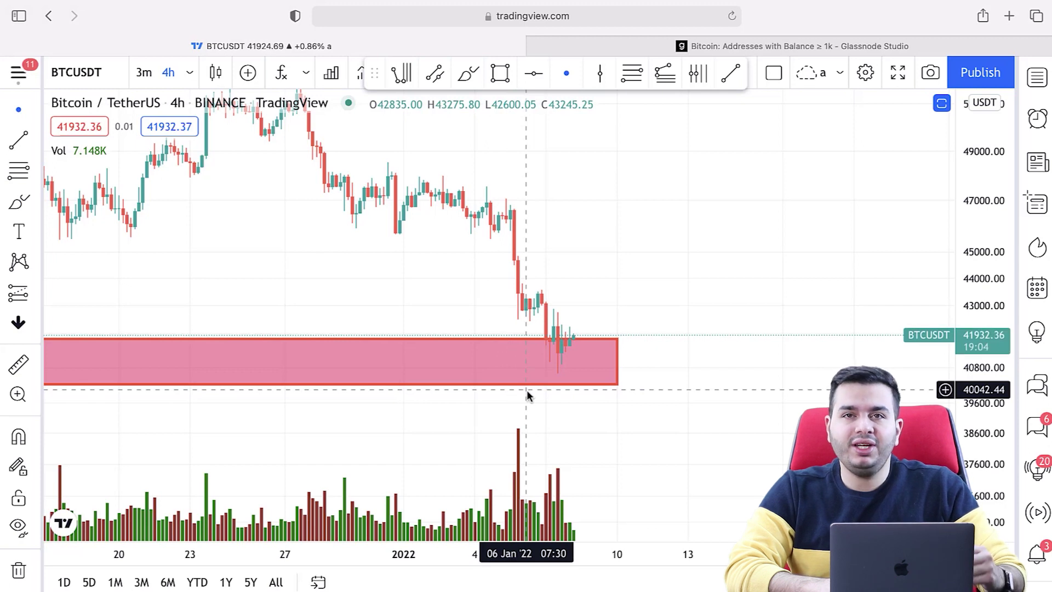
- Set the chart back to the 1-week timeframe and bring the zone and the 2021 peaks into view
left_click(190, 72)
left_click(278, 544)
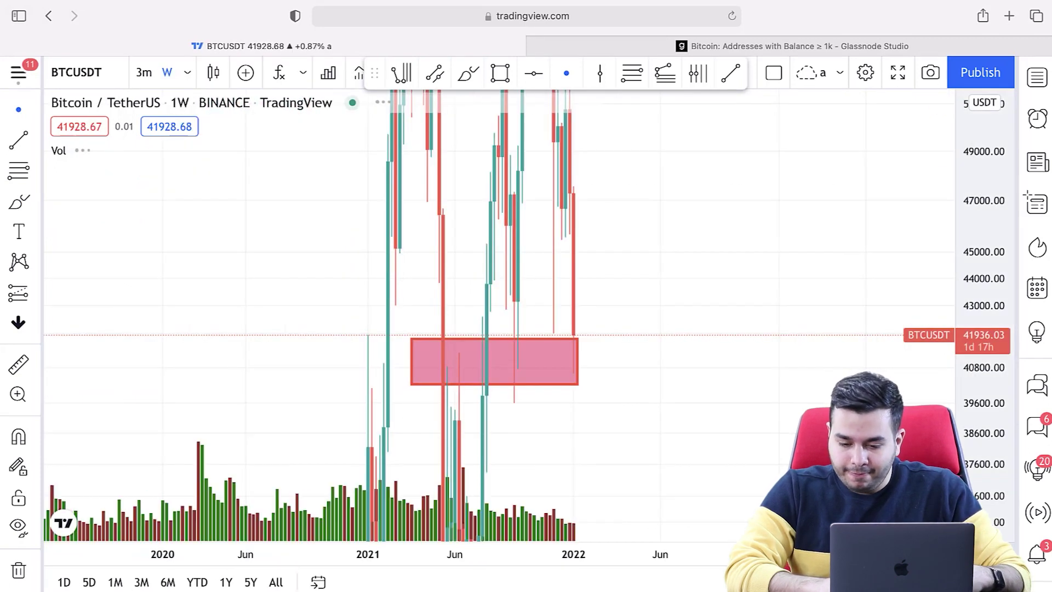
scroll(372, 456, "up", 5)
left_click_drag(372, 456, 498, 432)
- Brush an arrow pointing at the May 2021 drop and a small curve beneath the end of the zone
left_click(19, 201)
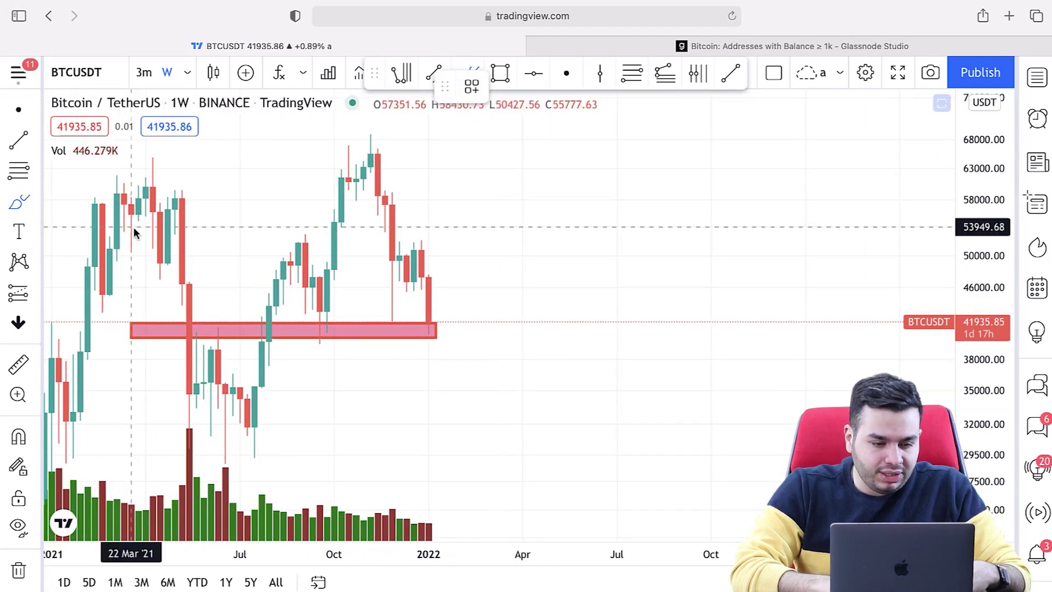
mouse_move(290, 160)
left_mouse_down()
mouse_move(197, 239)
mouse_move(228, 242)
left_mouse_up()
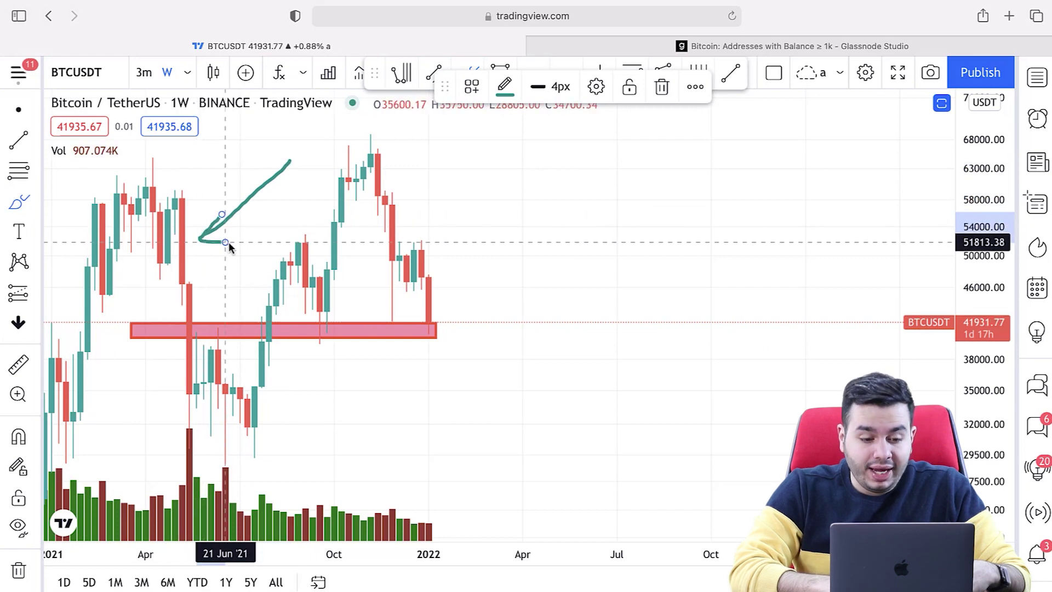
left_click_drag(414, 348, 435, 348)
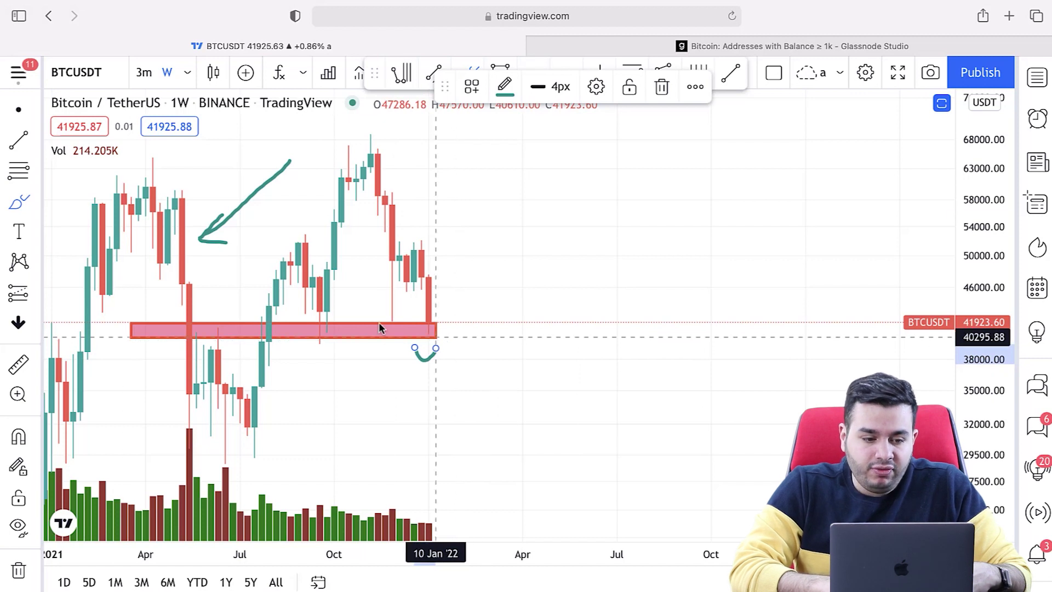
- Remove all drawings and draw a rectangle zone over the 2021 peaks, about 60,000 to 65,000, from late February 2021 to July 2022
left_click(20, 568)
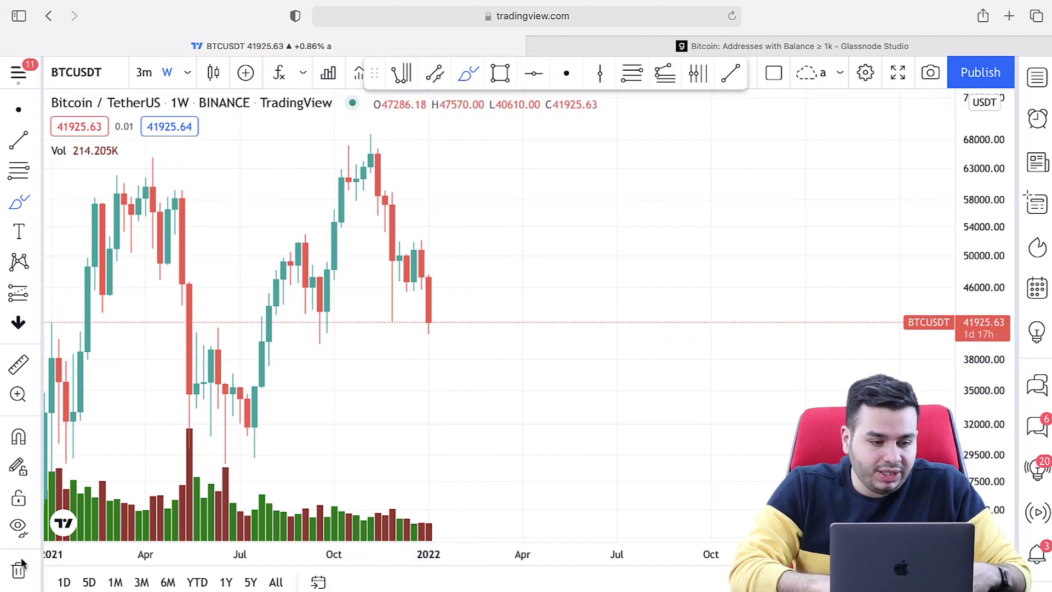
left_click(35, 203)
left_click(88, 258)
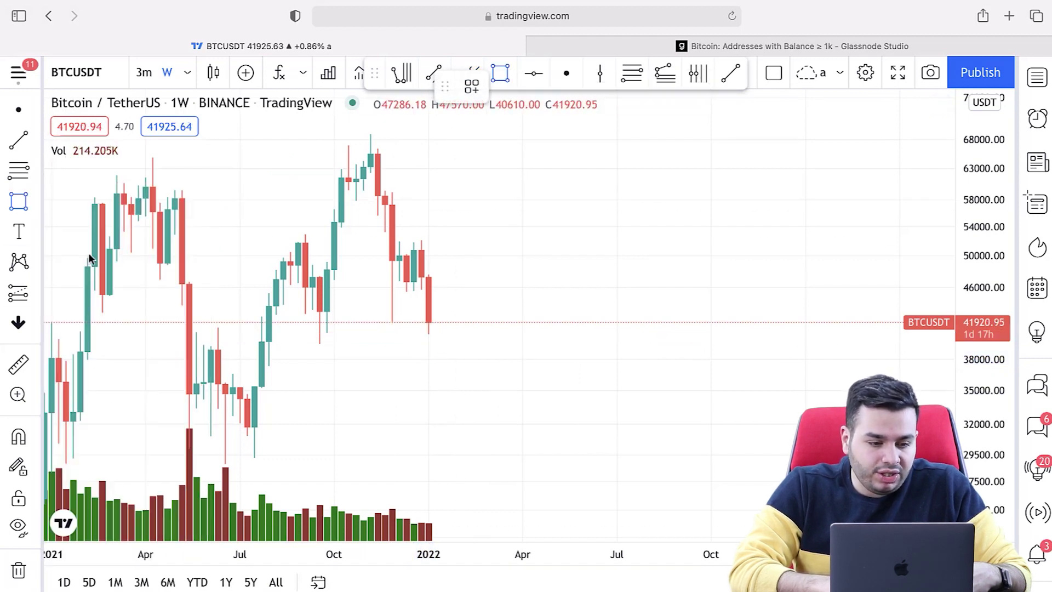
left_click_drag(104, 186, 632, 158)
left_click(615, 216)
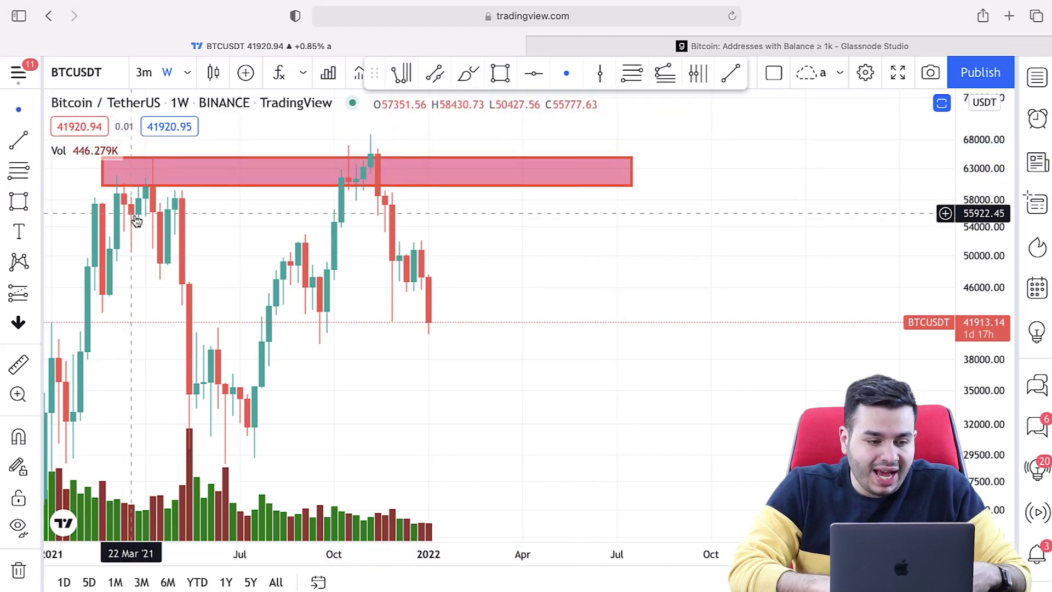
- Brush a small arrow pointing at the November 2021 peak above the zone on the weekly chart
left_click(35, 203)
left_click(90, 202)
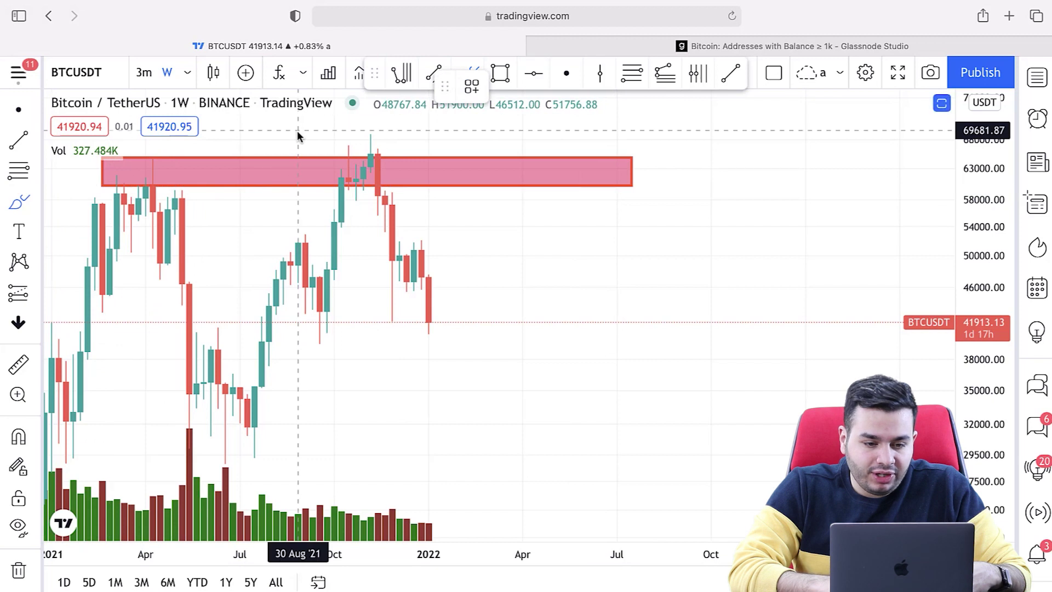
left_click_drag(415, 134, 377, 148)
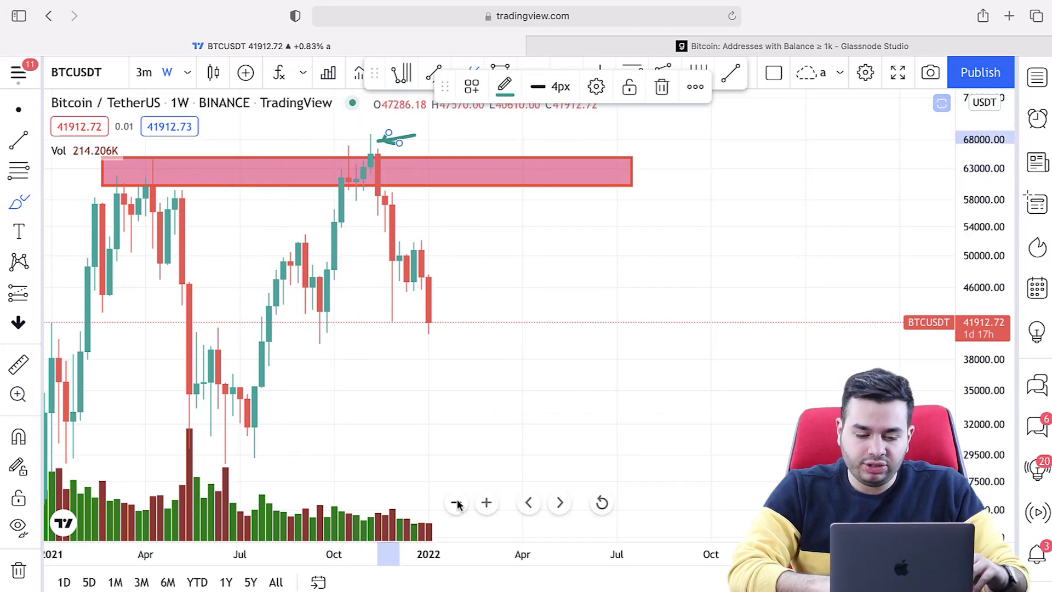
left_click(455, 503)
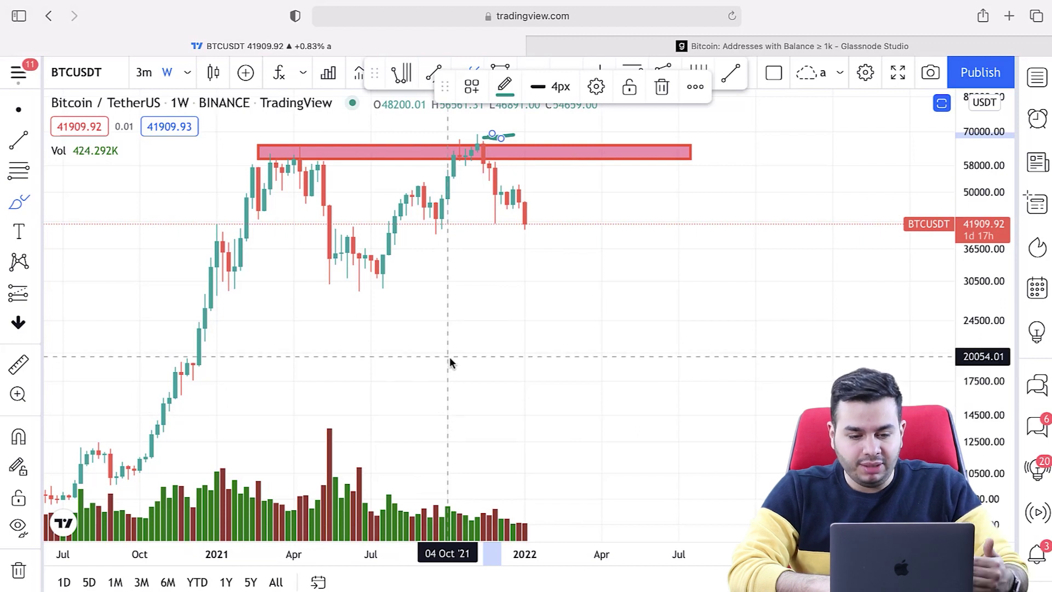
- Remove all drawings from the BTCUSDT chart and load the FXCM EURUSD symbol
left_click(11, 570)
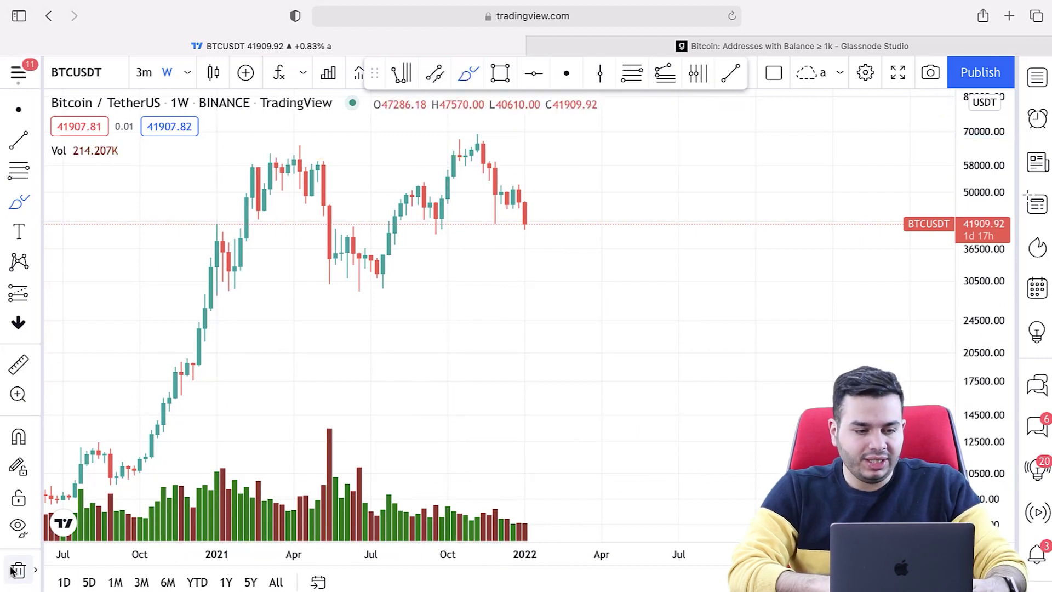
type("EURUSD")
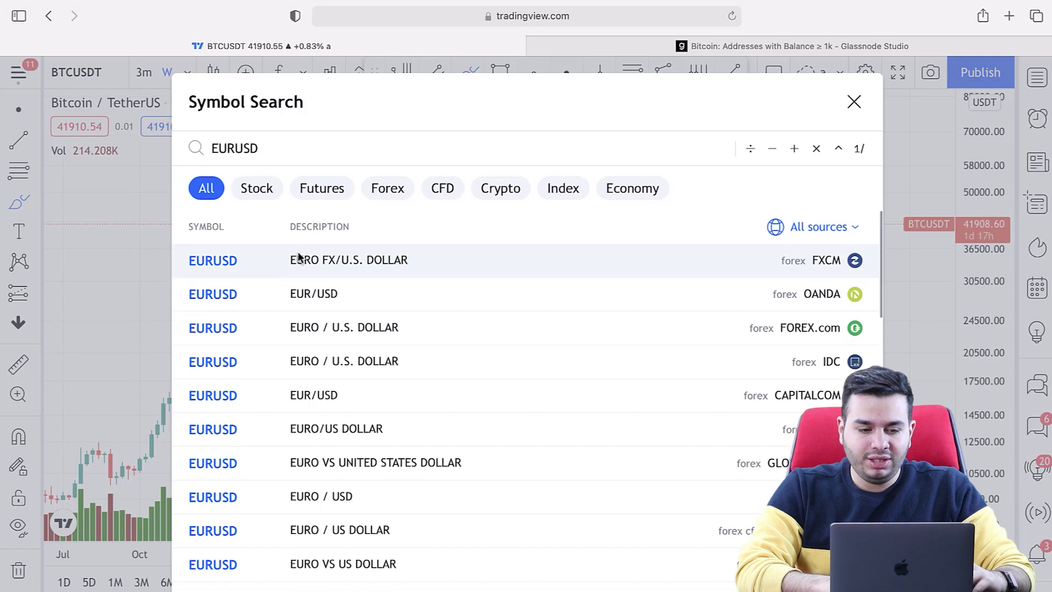
left_click(299, 258)
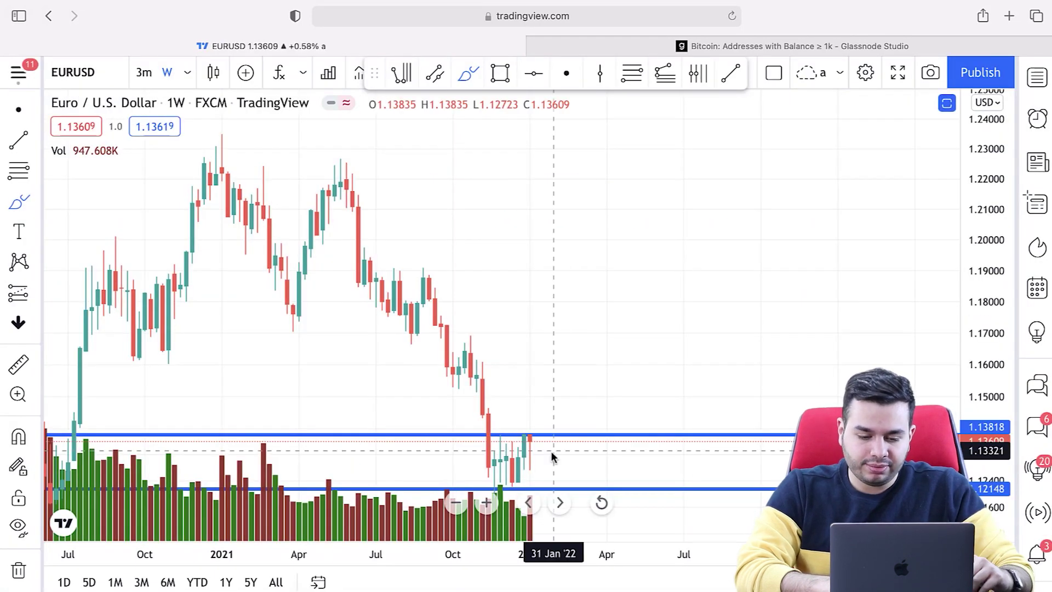
- Set the EURUSD chart to the 1-hour timeframe and bring the price action since November 2021 into view
key("4")
key("h")
key("Return")
key("1")
key("h")
key("Return")
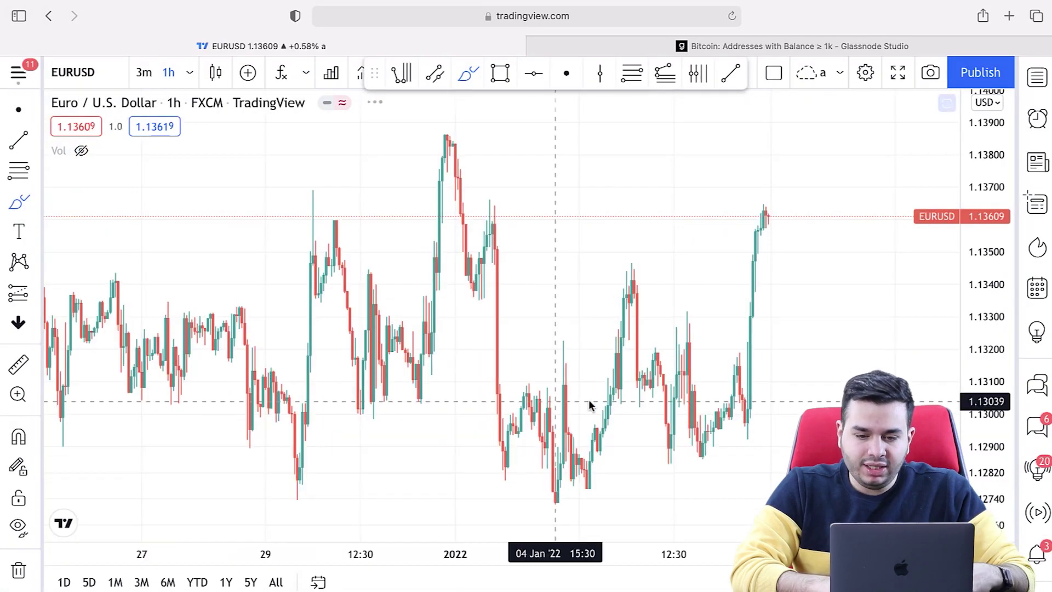
left_click(456, 502)
left_click(455, 503)
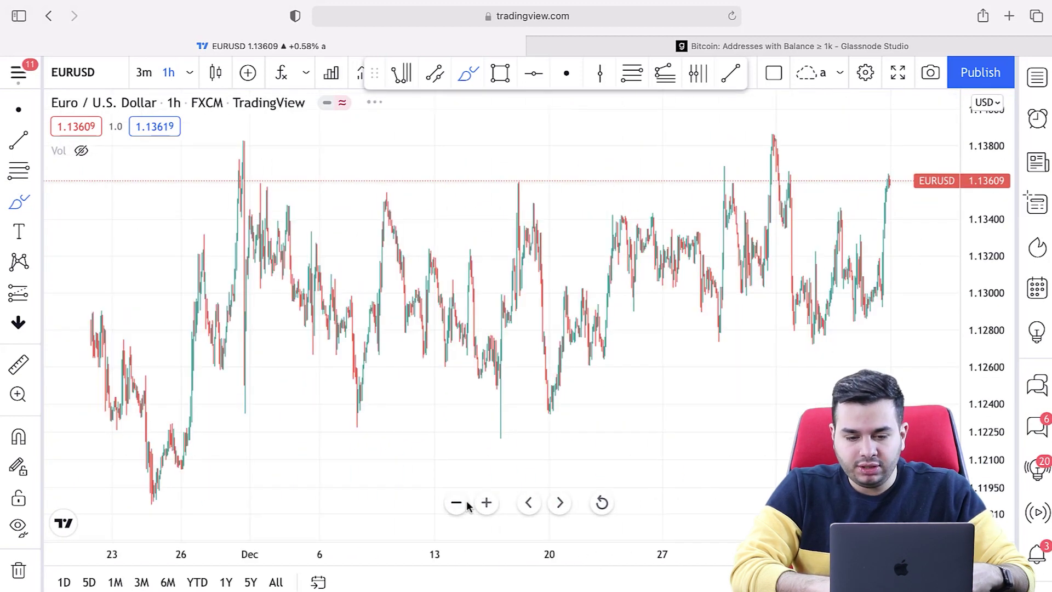
left_click(466, 503)
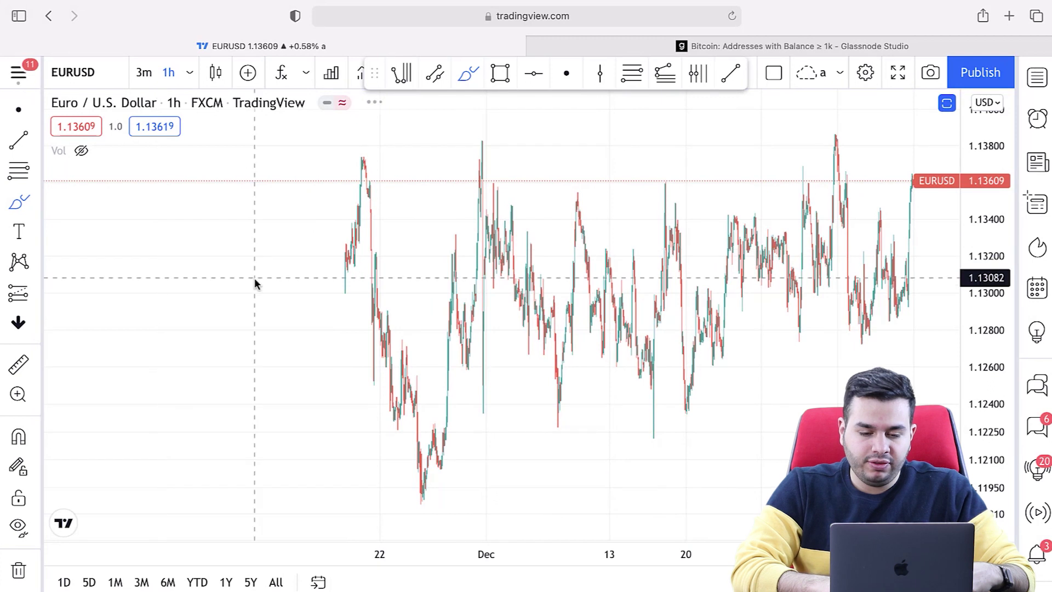
- Clear the stray brush stroke and draw a rectangle zone over the EURUSD highs, about 1.1366 to 1.1384, from 16 November 2021 past the latest candle
left_click_drag(614, 321, 535, 329)
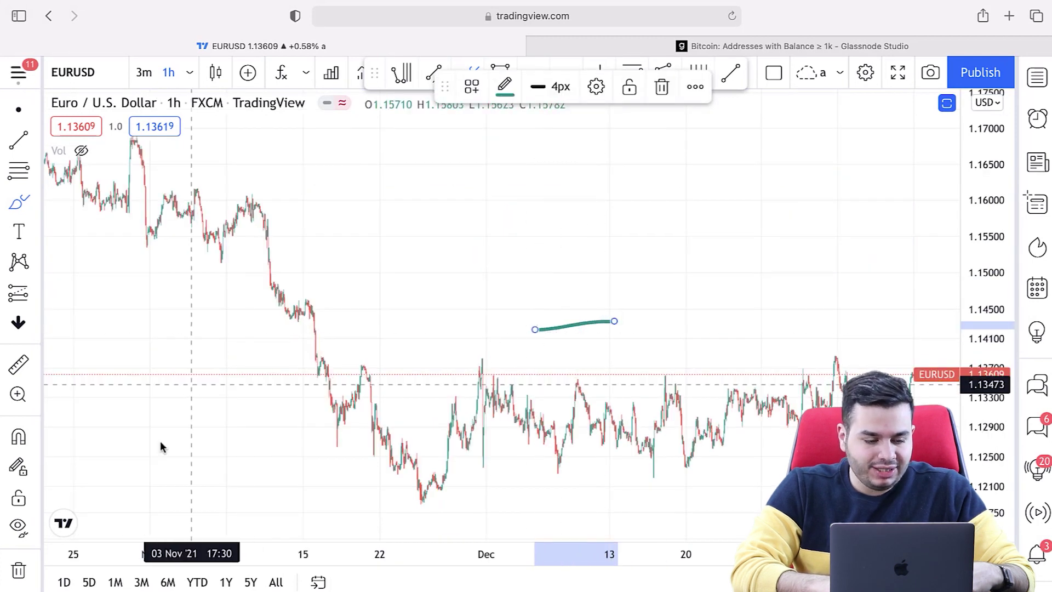
left_click(18, 569)
left_click(36, 204)
left_click(82, 272)
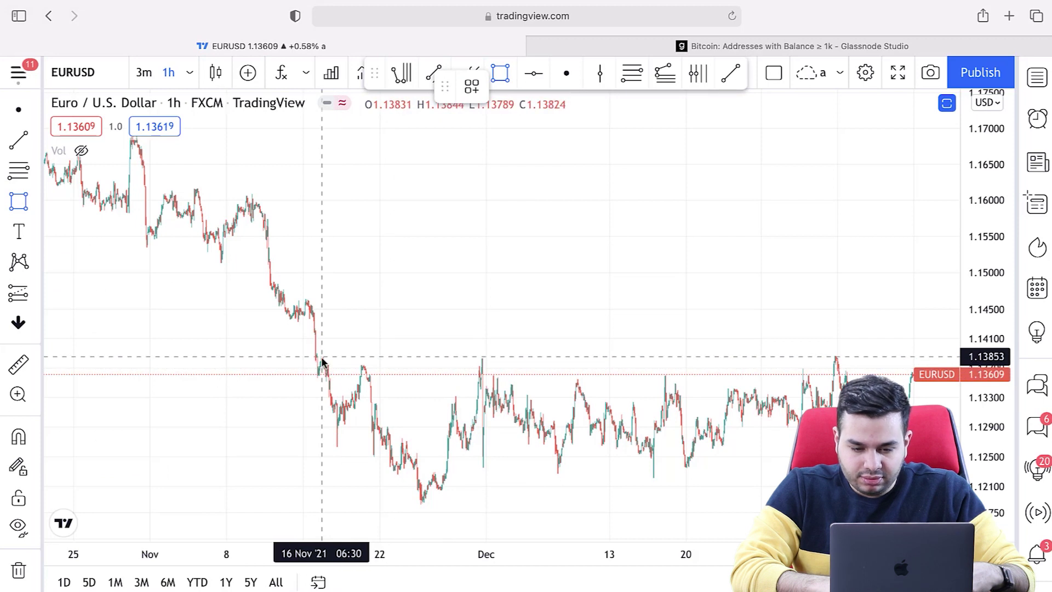
left_click_drag(321, 359, 931, 366)
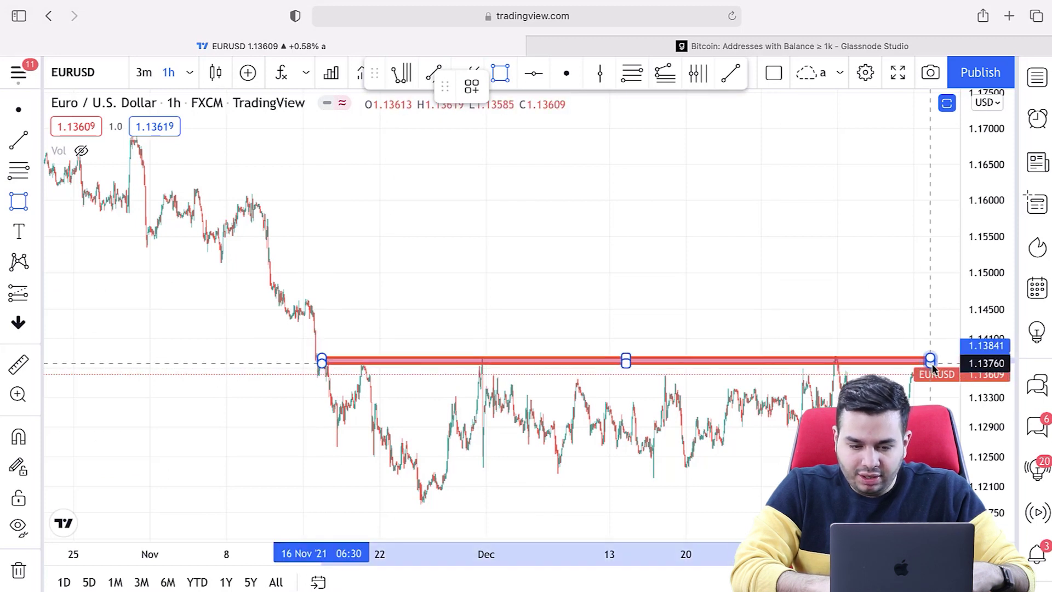
left_click(812, 281)
left_click_drag(813, 281, 692, 282)
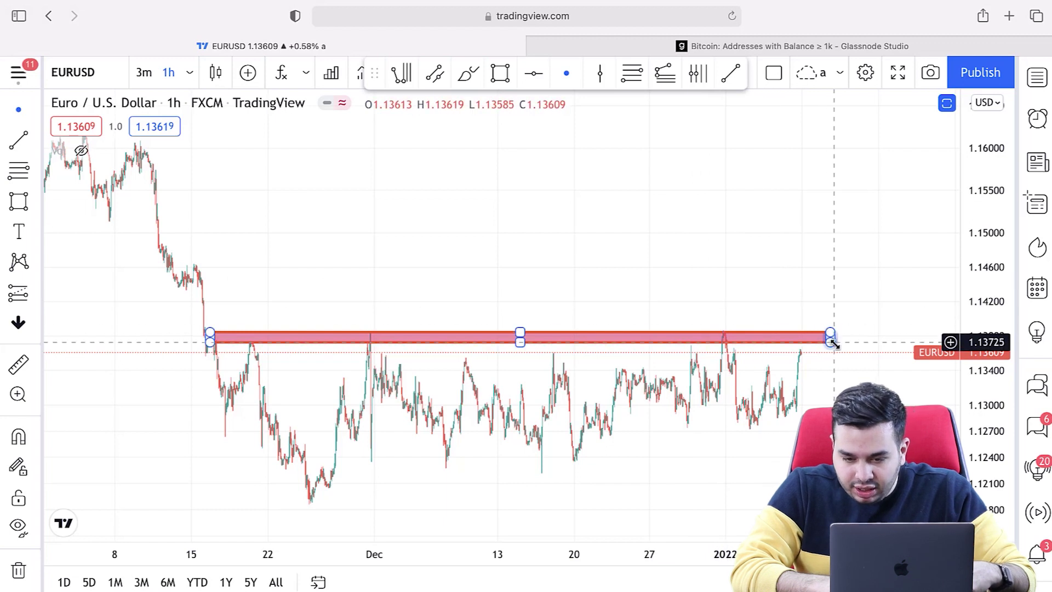
left_click_drag(831, 342, 849, 347)
left_click(786, 292)
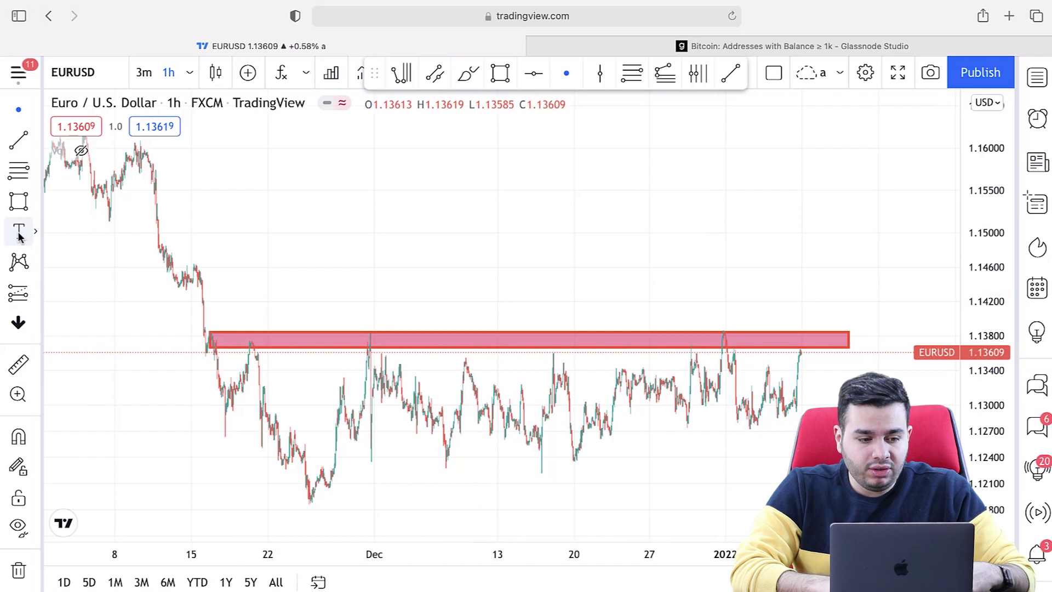
- Set the chart to the 4-hour timeframe and examine how price touches the zone
left_click(37, 208)
left_click(134, 196)
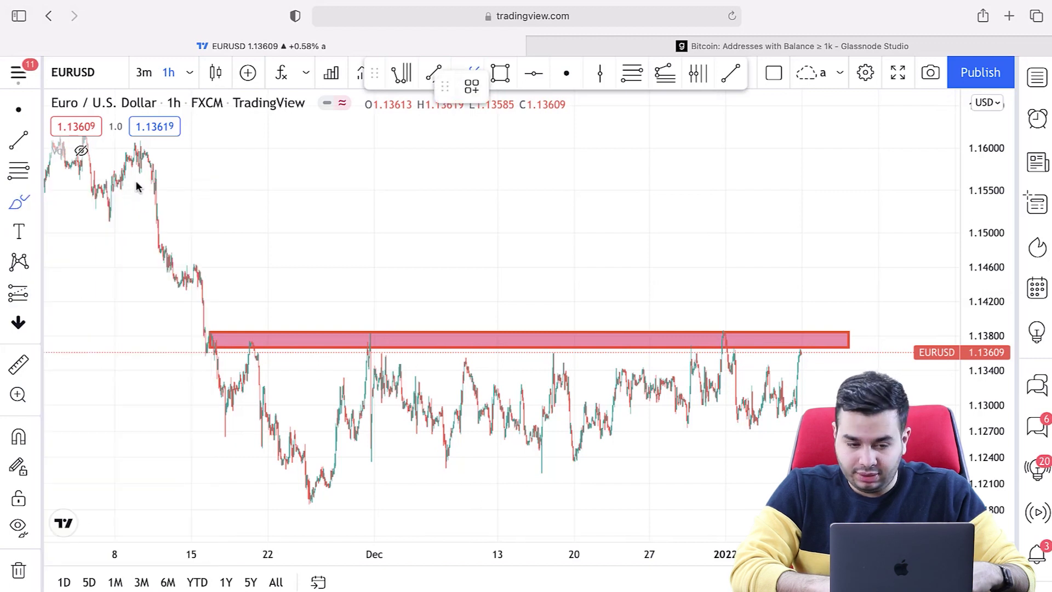
left_click(188, 77)
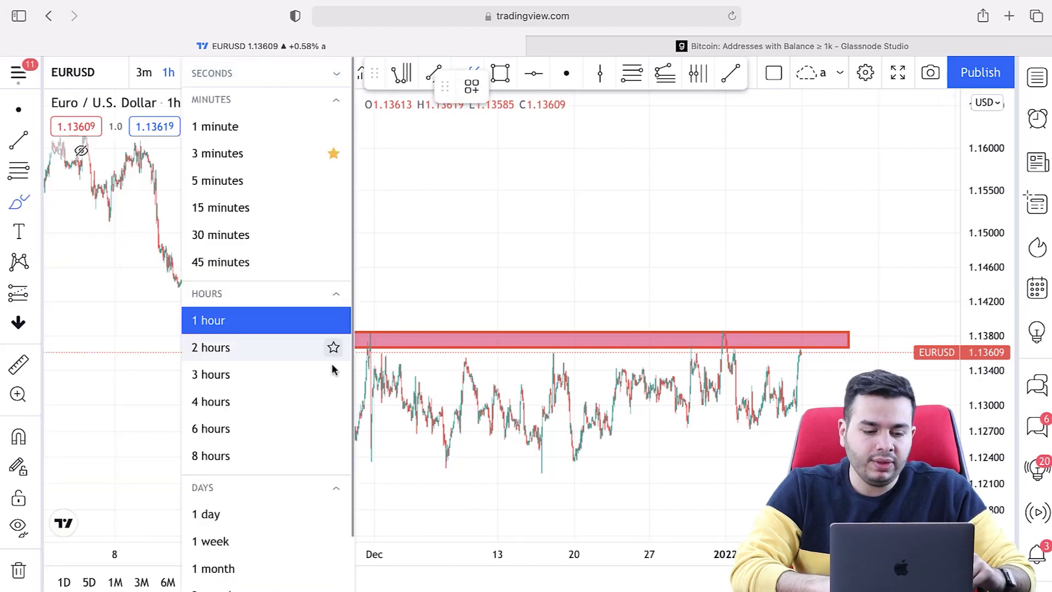
left_click(282, 403)
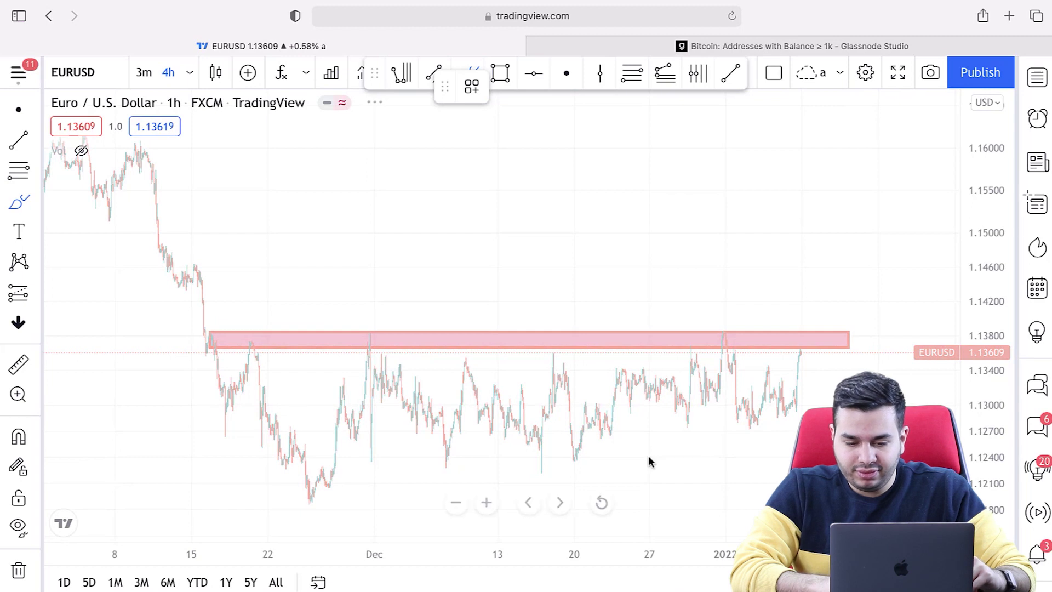
left_click(485, 504)
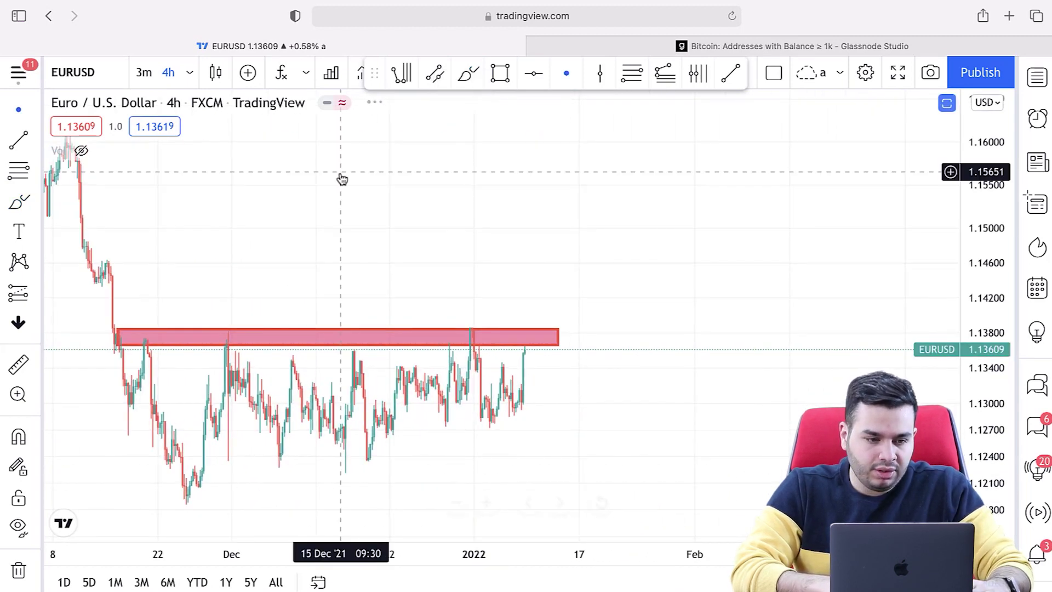
- Examine the zone on the 1-day timeframe and then on the 1-week timeframe
left_click(191, 75)
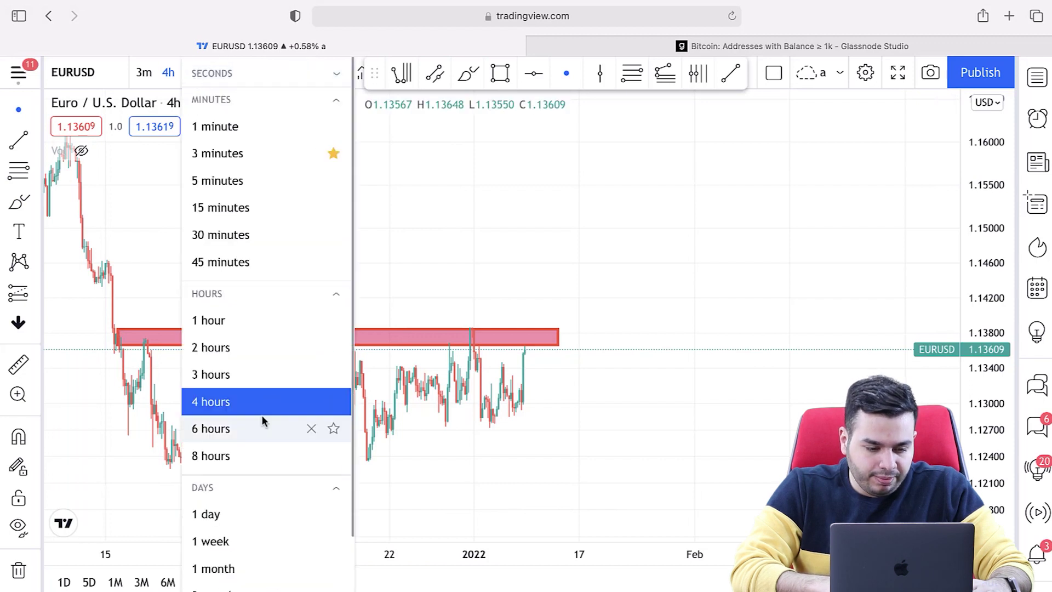
left_click(248, 512)
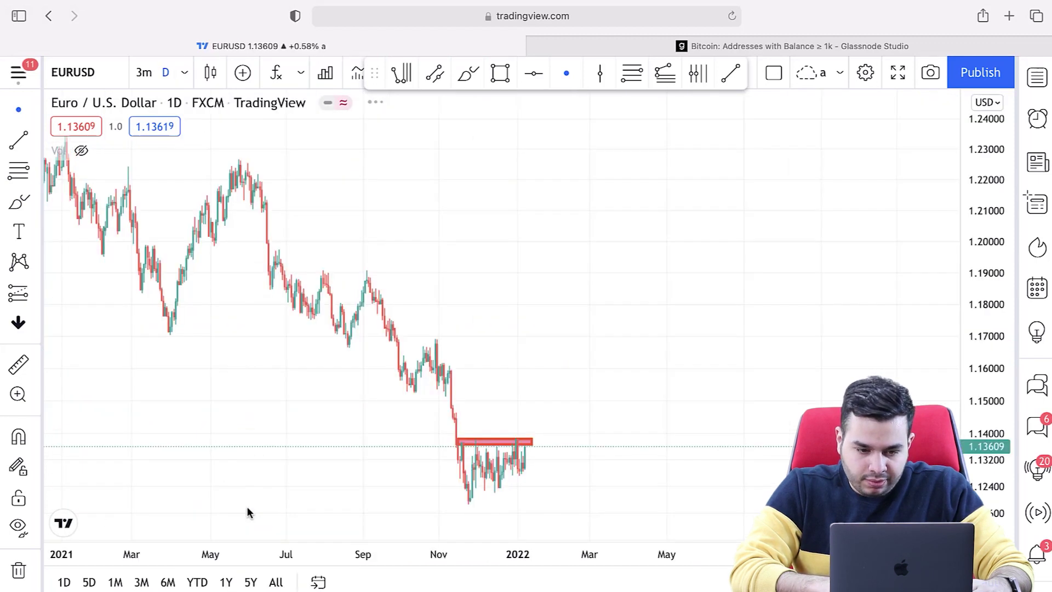
scroll(579, 307, "left", 5)
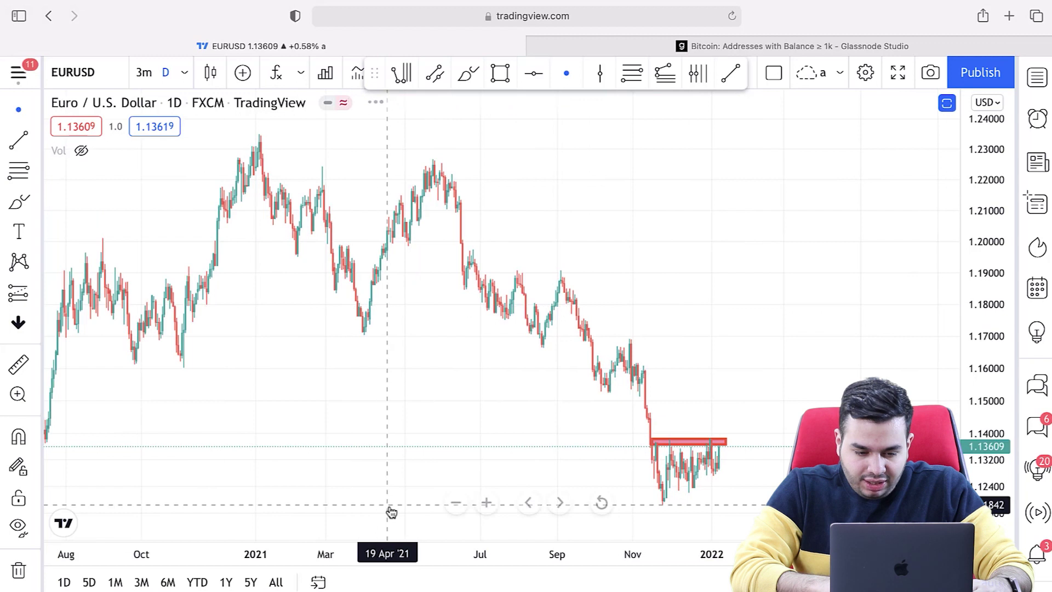
left_click(486, 503)
left_click(486, 502)
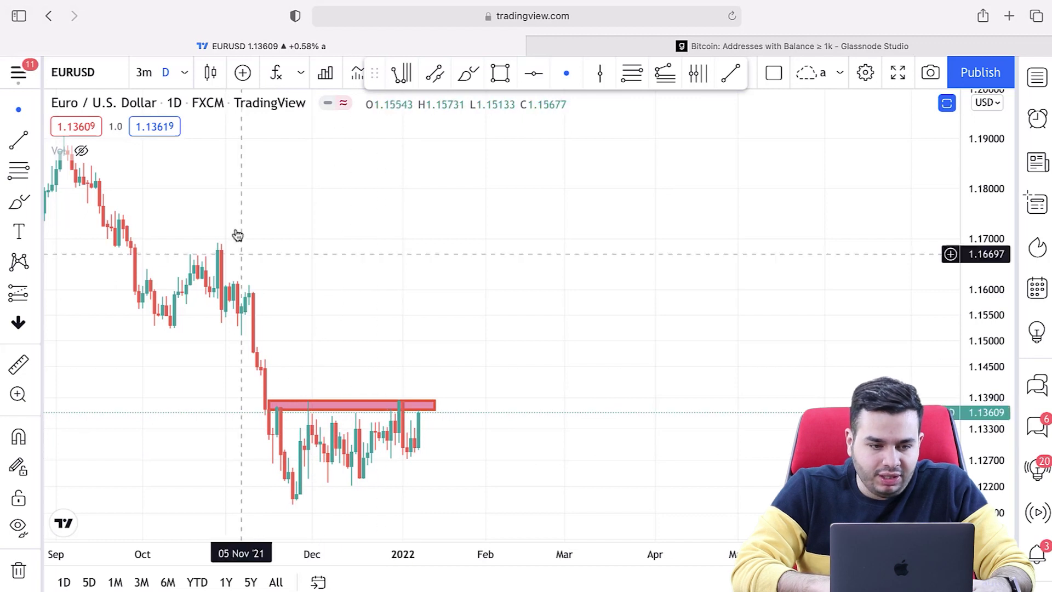
left_click(185, 71)
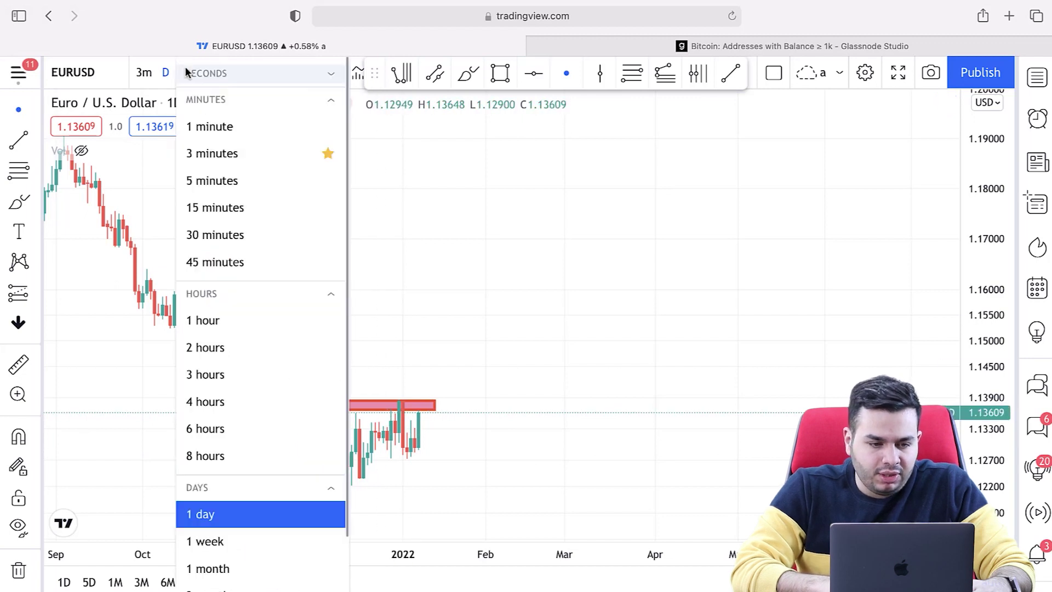
left_click(243, 544)
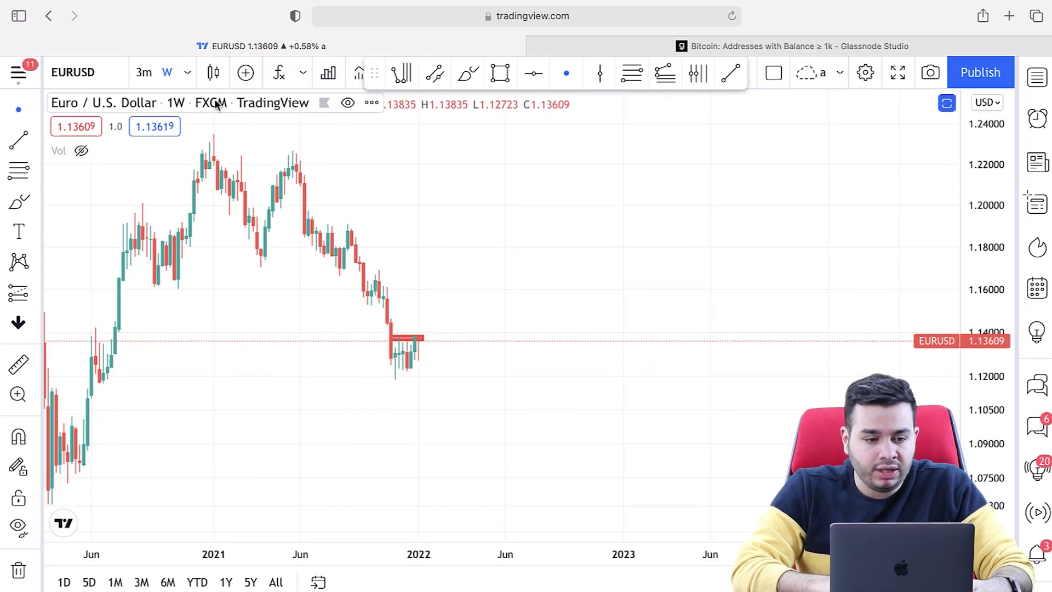
- Return to the 1-day timeframe and brush a vertical line from the latest candle up through the zone to about 1.1445
left_click(188, 78)
left_click(224, 513)
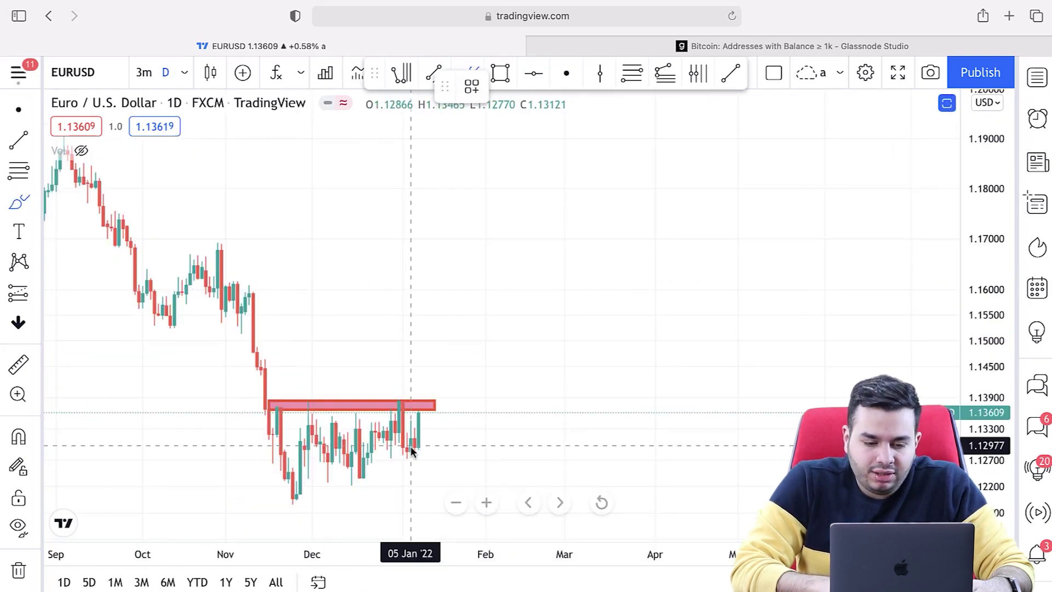
left_click(418, 422)
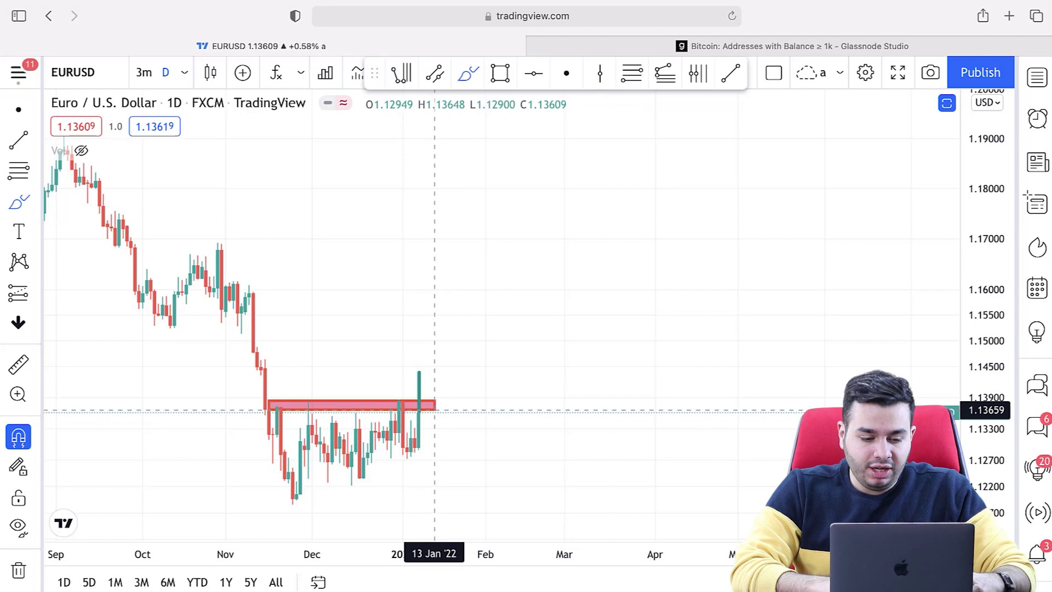
- Set the chart back to the 1-hour timeframe and bring the 31 December 2021 peak in the zone into view
left_click(185, 72)
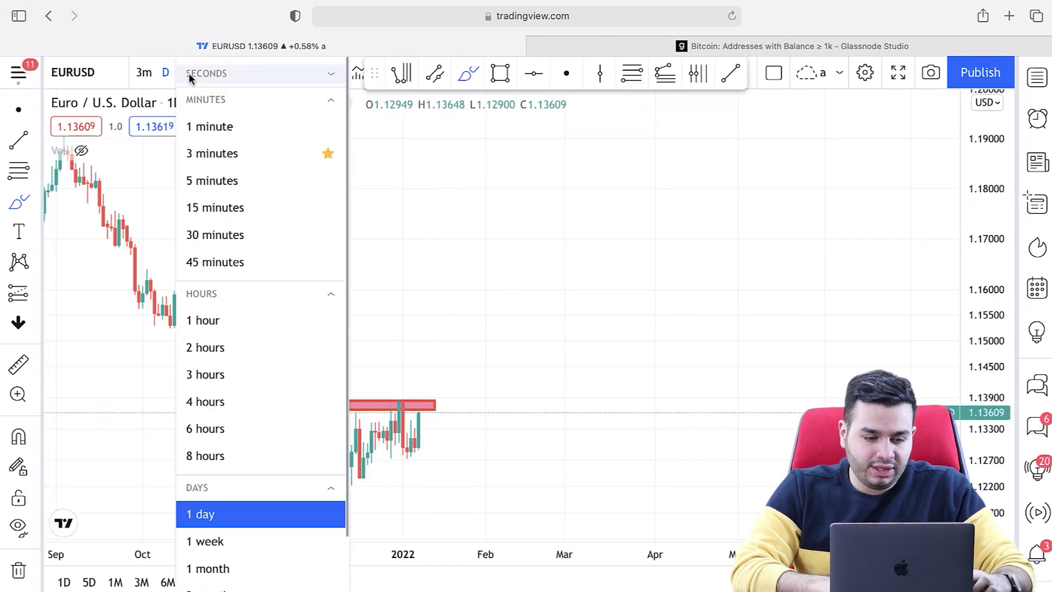
left_click(241, 322)
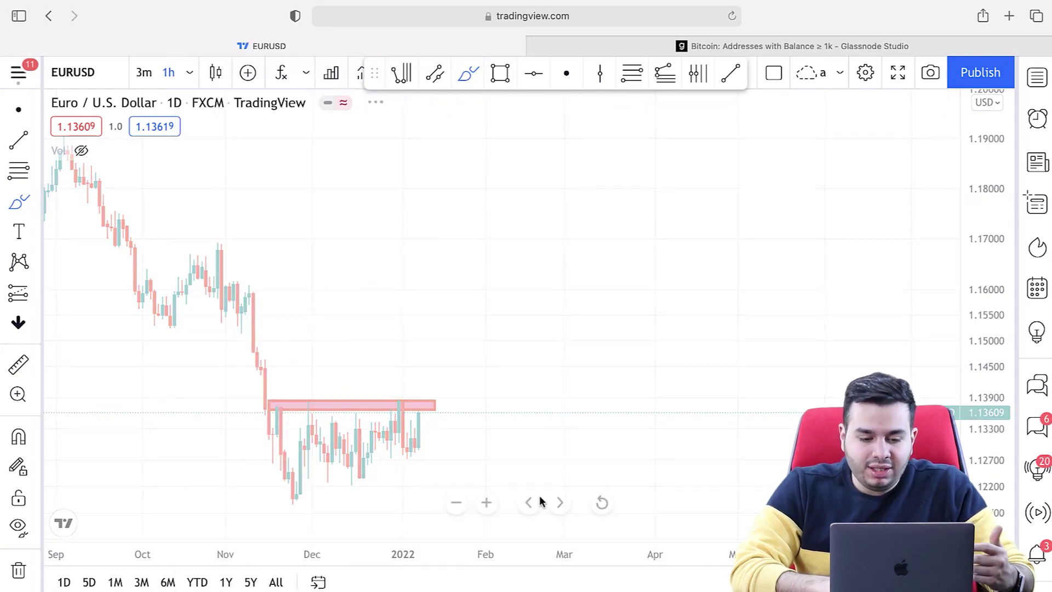
left_click(457, 502)
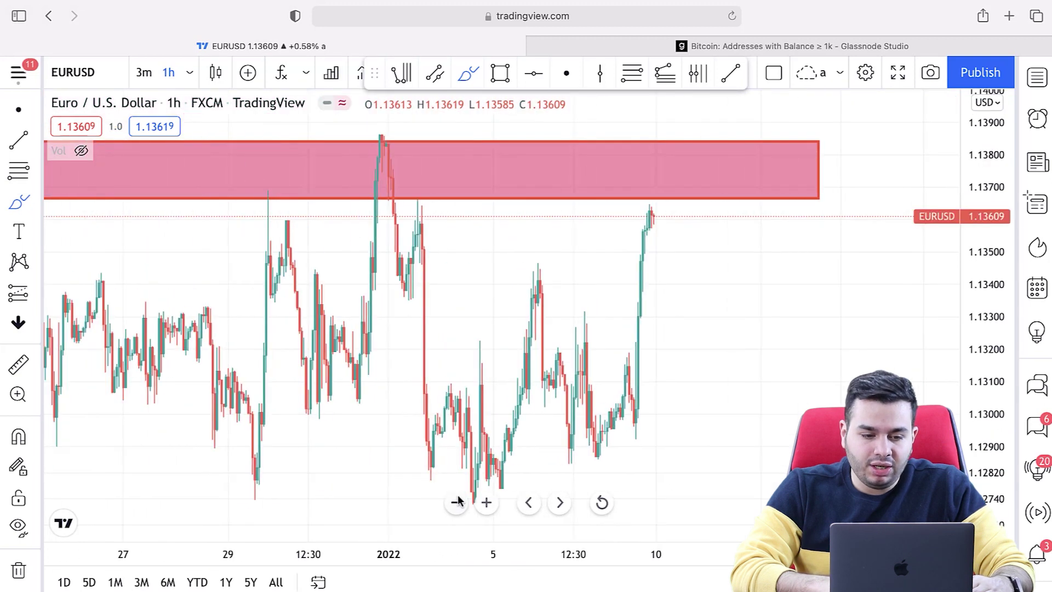
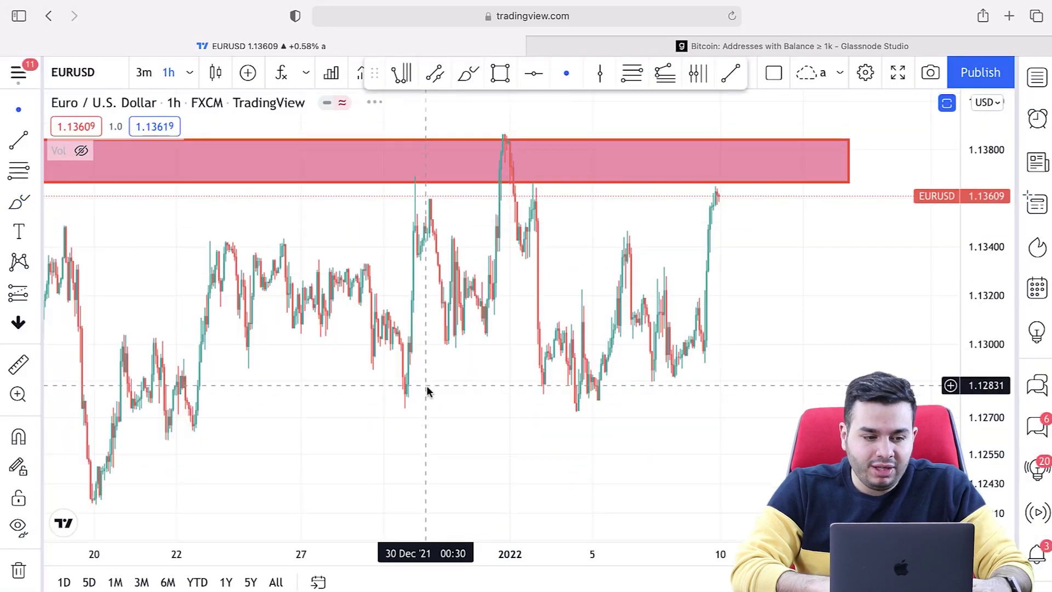
left_click(486, 502)
left_click(486, 502)
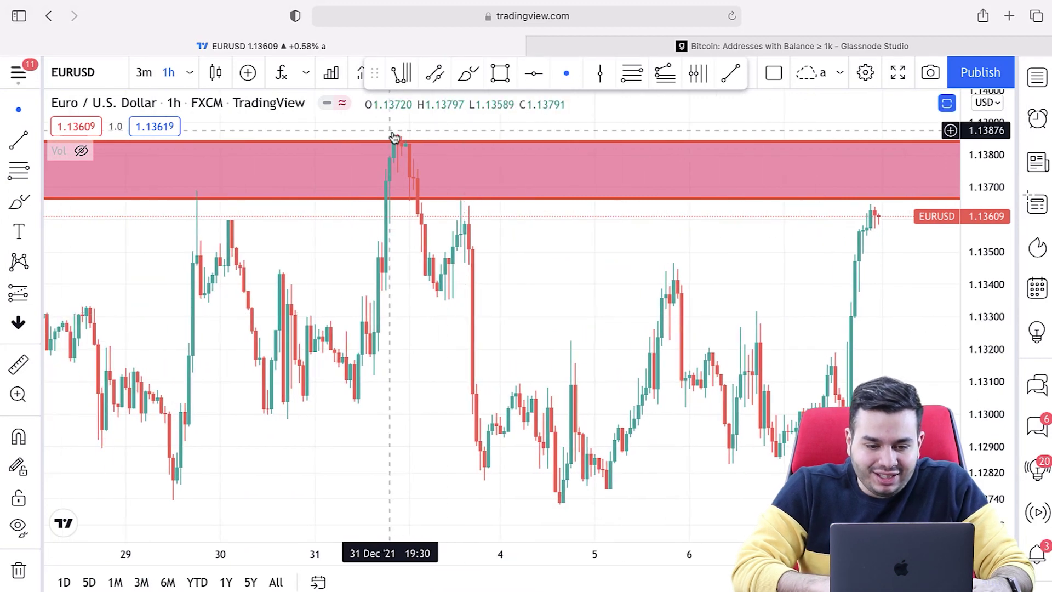
- Brush an arrow at the 31 December 2021 peak and a line down the following drop, and undo the latest strokes
left_click(25, 194)
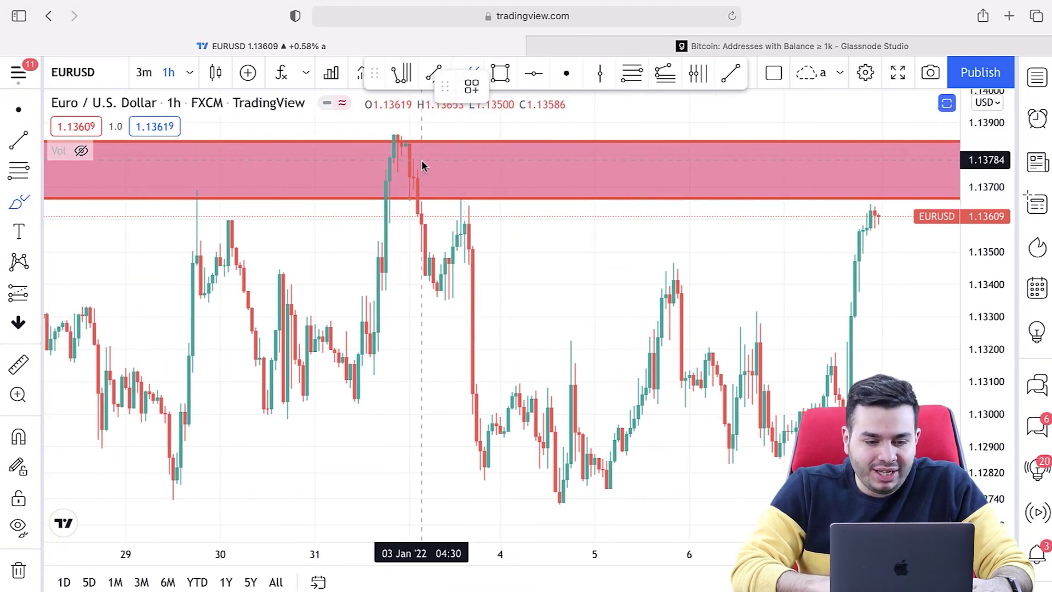
left_click_drag(353, 116, 374, 136)
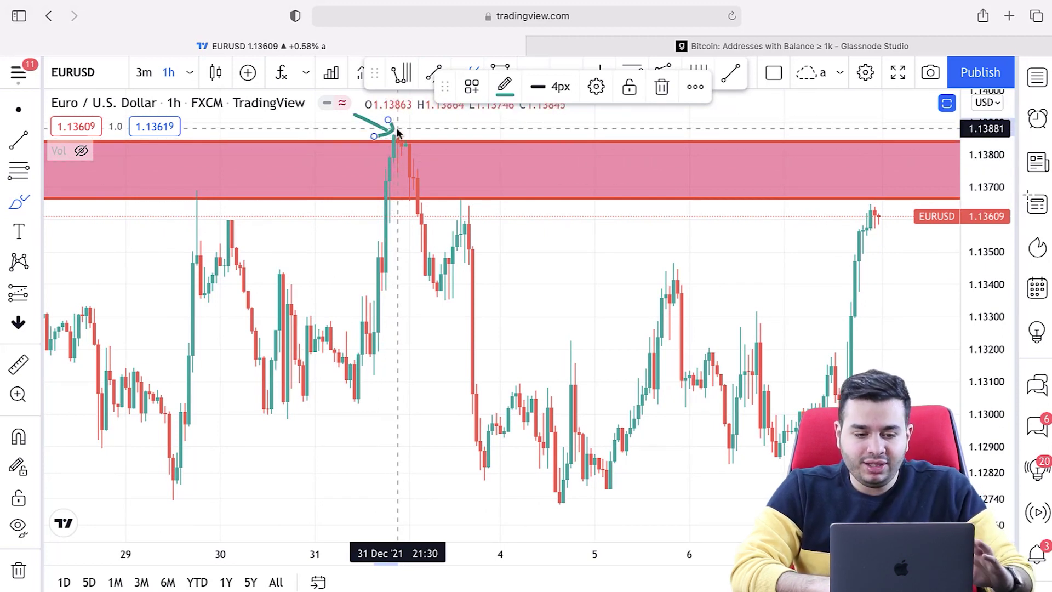
left_click_drag(401, 149, 452, 267)
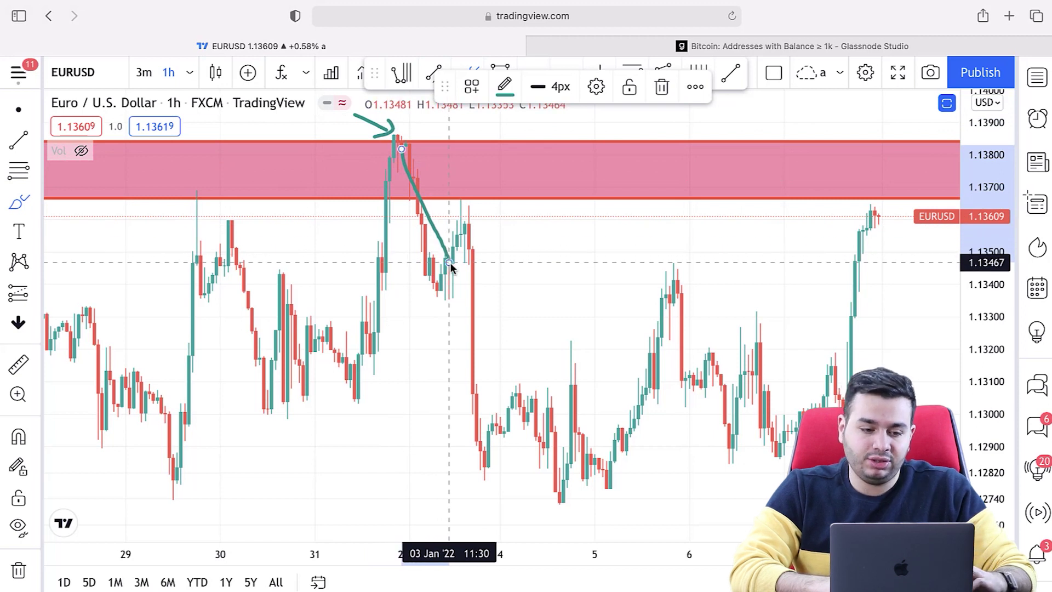
key("super+z")
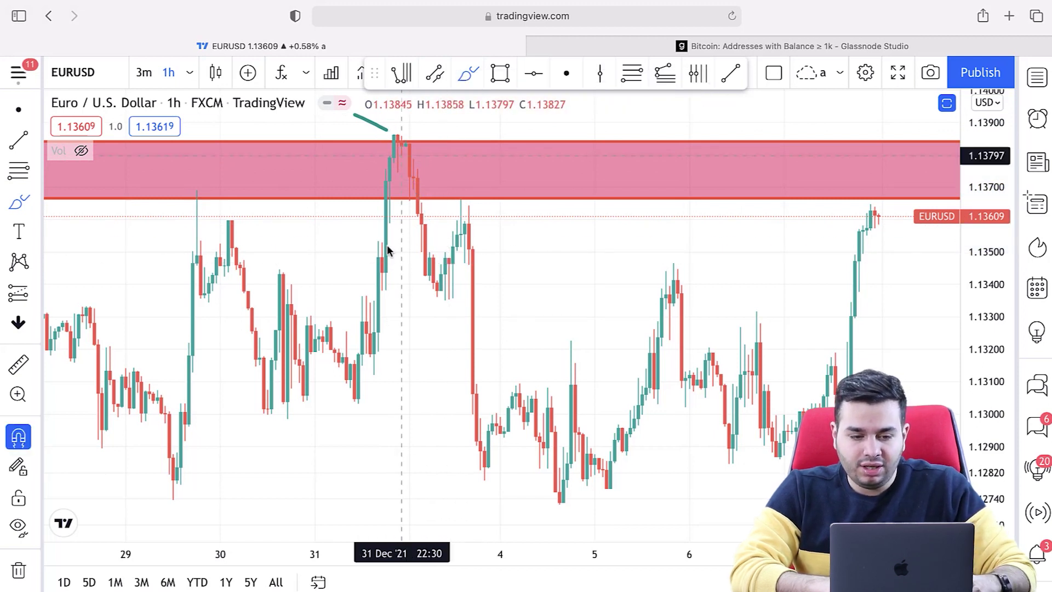
- Undo the remaining brush stroke at the EURUSD peak and switch the chart to the BTCUSDT symbol
key("super+z")
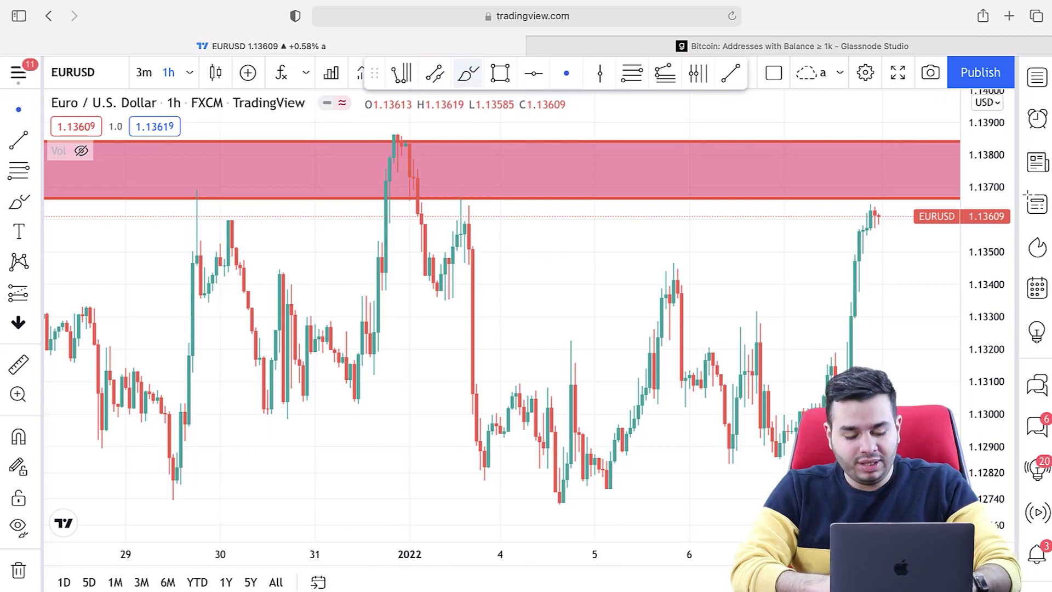
type("BTCUSDT")
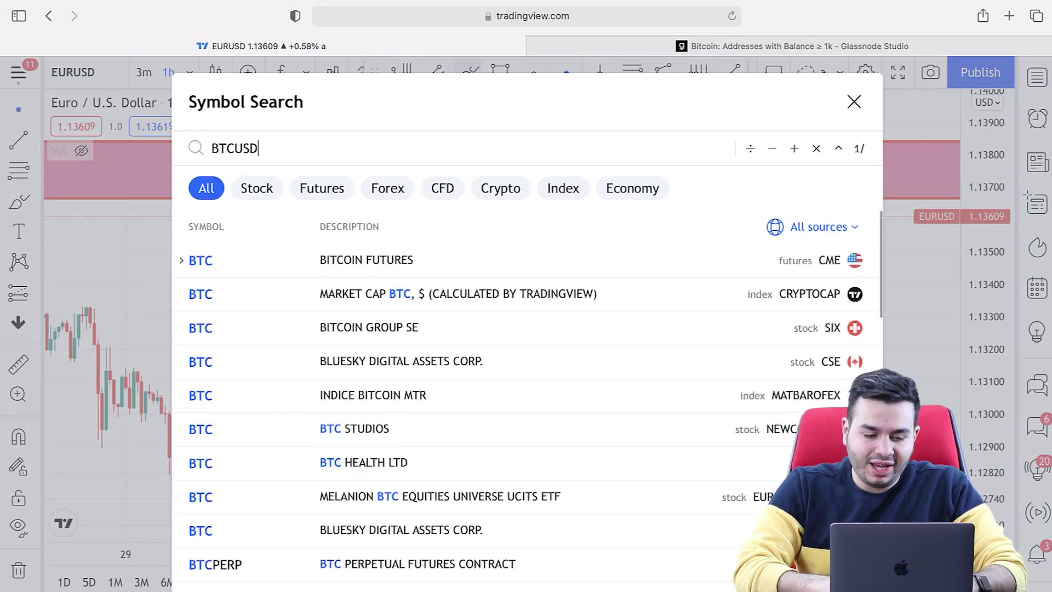
left_click(289, 258)
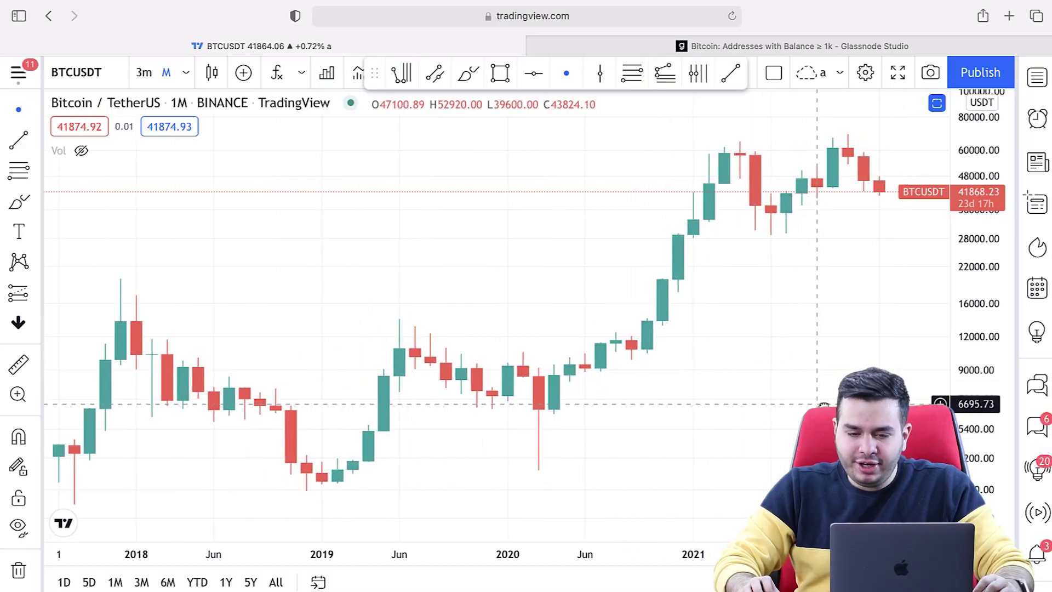
- Draw a rectangle zone across the 2021 highs on the monthly chart, from February 2021 past January 2022, spanning about 58,000 to 64,500
scroll(812, 399, "up", 5)
scroll(934, 401, "up", 1)
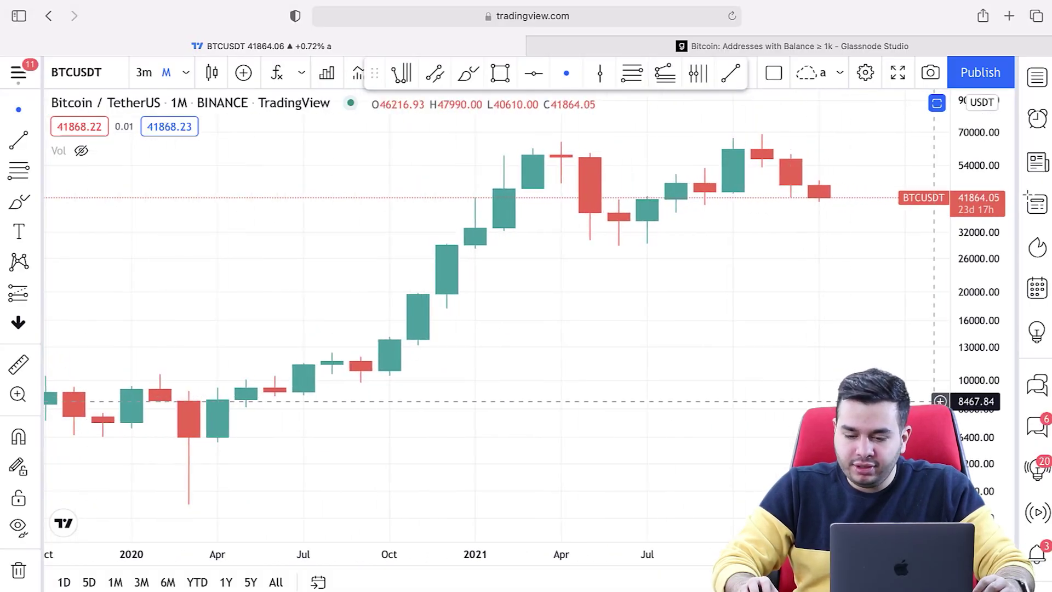
scroll(979, 416, "right", 5)
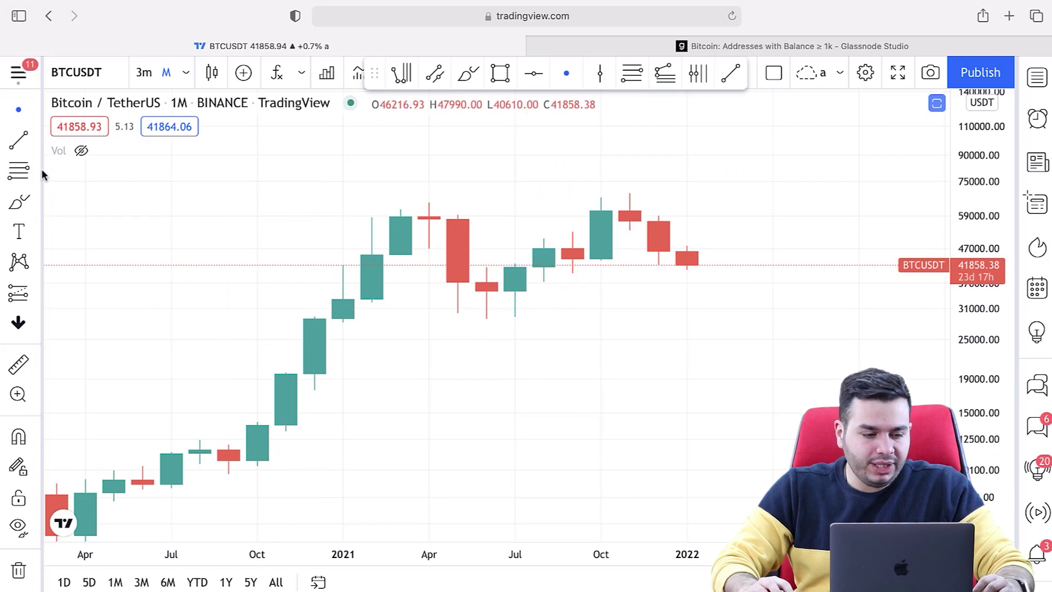
left_click(36, 204)
left_click(104, 268)
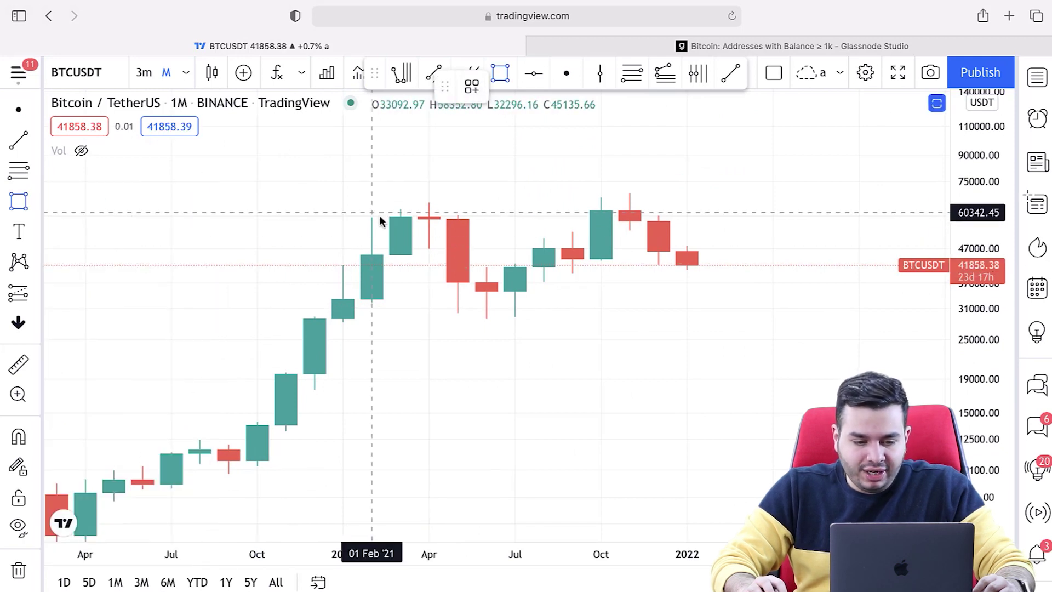
mouse_move(377, 217)
left_mouse_down()
mouse_move(858, 237)
mouse_move(860, 218)
mouse_move(883, 209)
left_mouse_up()
left_click(742, 165)
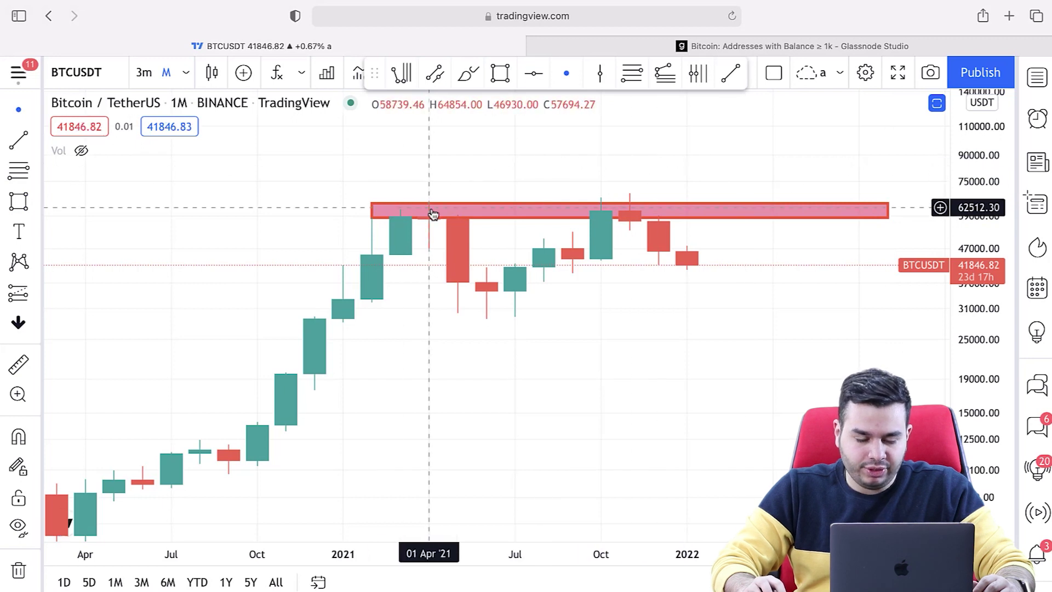
- Brush a freehand curve just above the zone over the February to April 2021 monthly candles
left_click(36, 204)
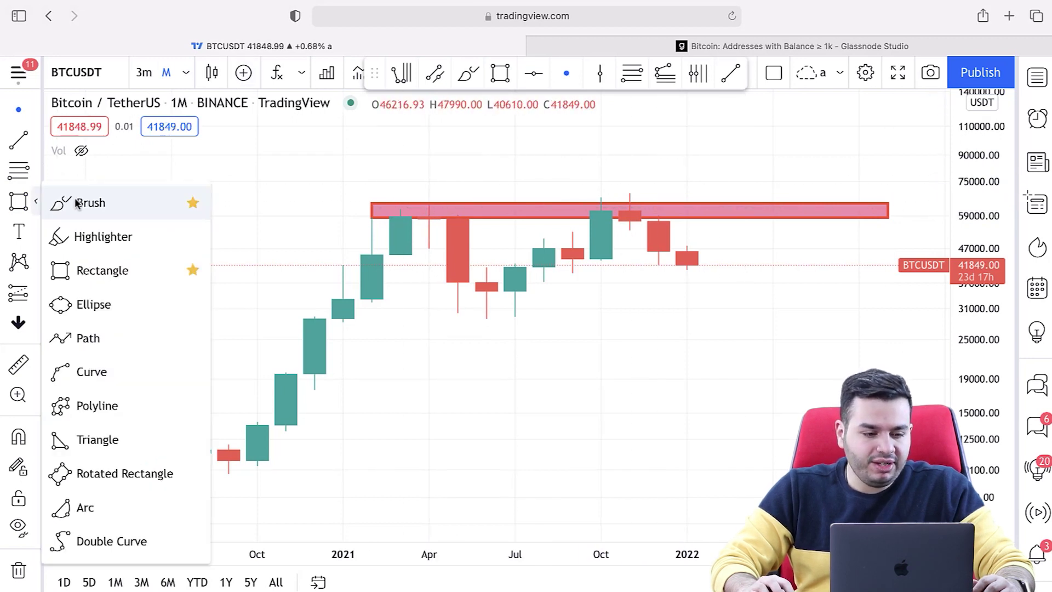
left_click(104, 202)
mouse_move(356, 194)
left_mouse_down()
mouse_move(372, 164)
mouse_move(387, 188)
left_mouse_up()
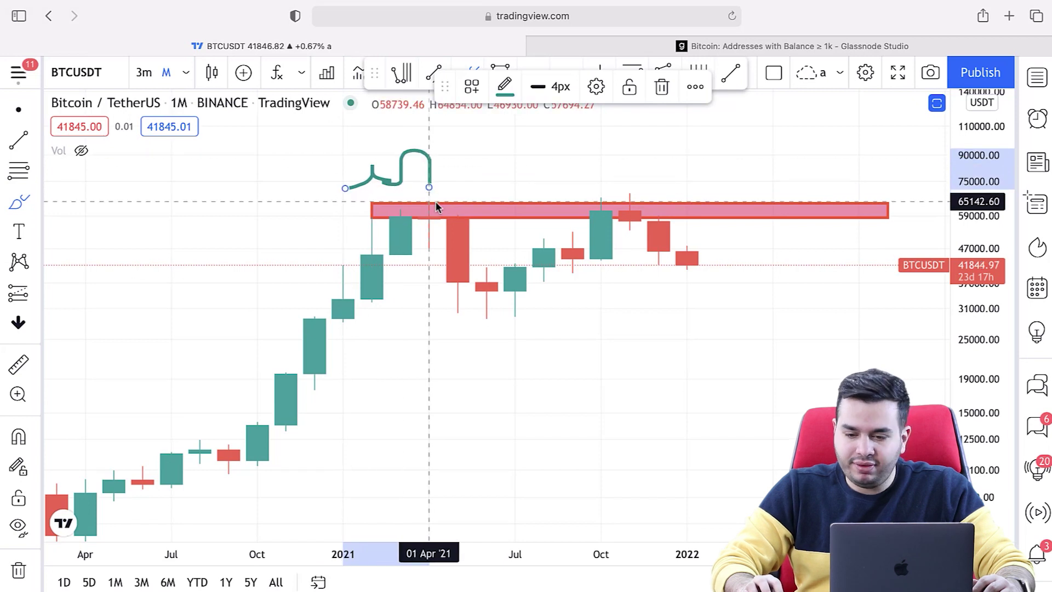
- Set the chart to the 1-day timeframe and bring the October and November 2021 peaks in the zone into view
left_click(185, 72)
left_click(225, 512)
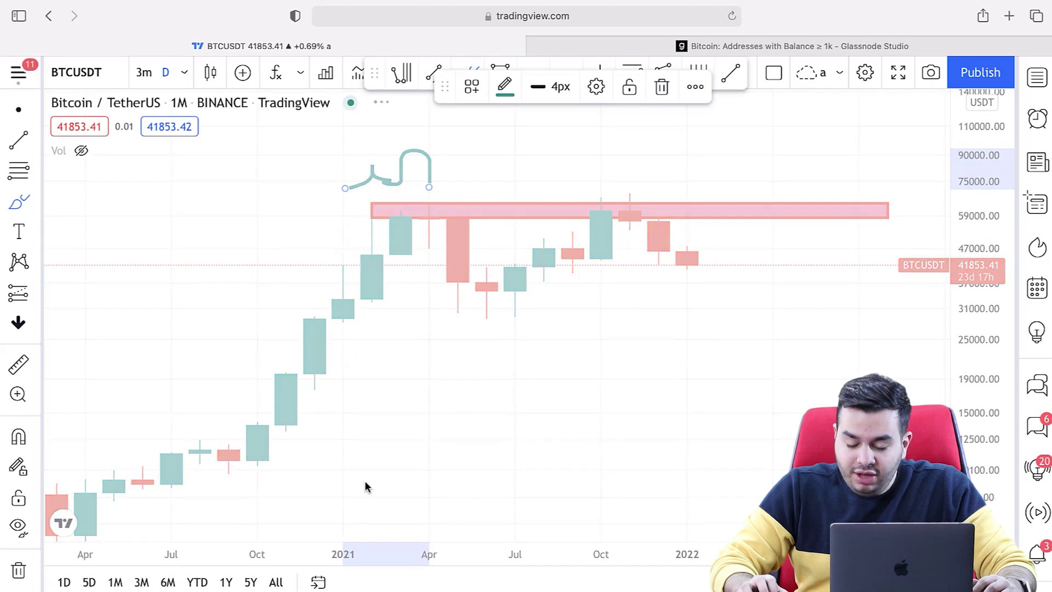
scroll(797, 421, "down", 10)
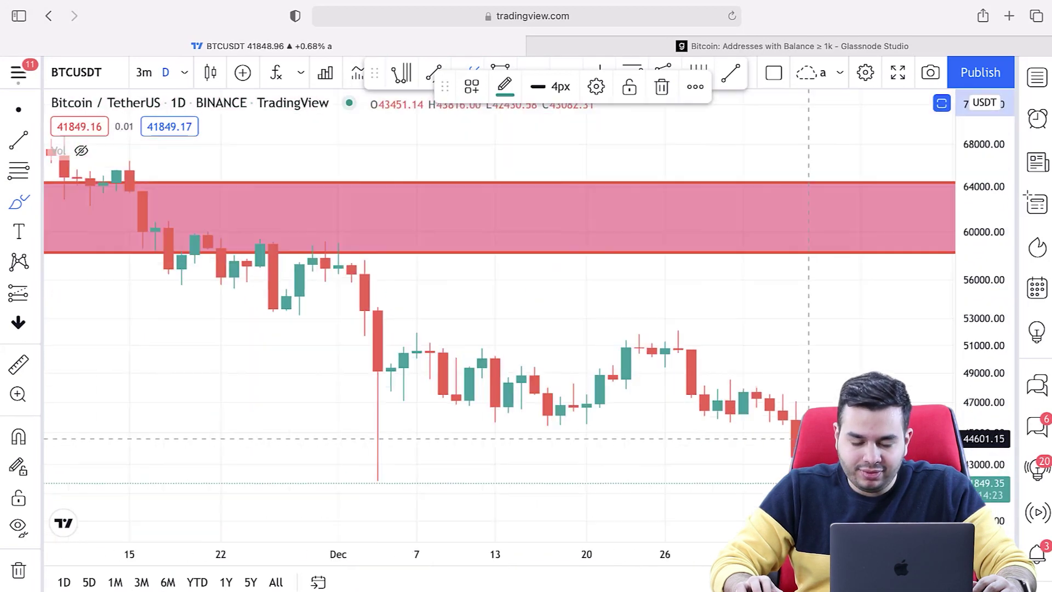
left_click(479, 340)
mouse_move(479, 340)
left_mouse_down()
mouse_move(648, 345)
mouse_move(518, 340)
left_mouse_up()
scroll(518, 341, "right", 5)
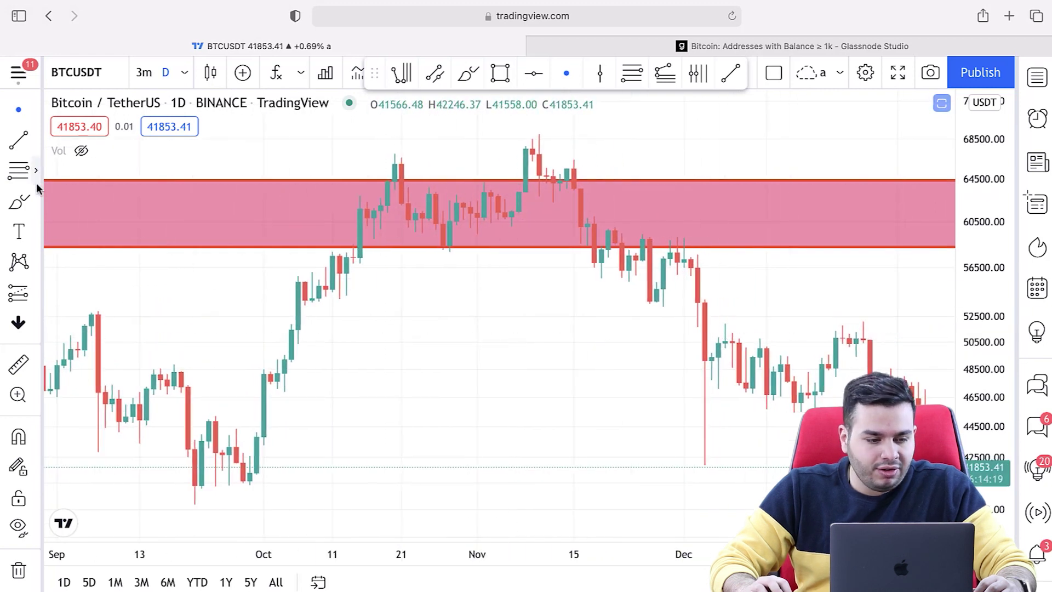
- Brush an arc over the October 2021 peak and another over the November 2021 peak, and undo both
left_click(27, 200)
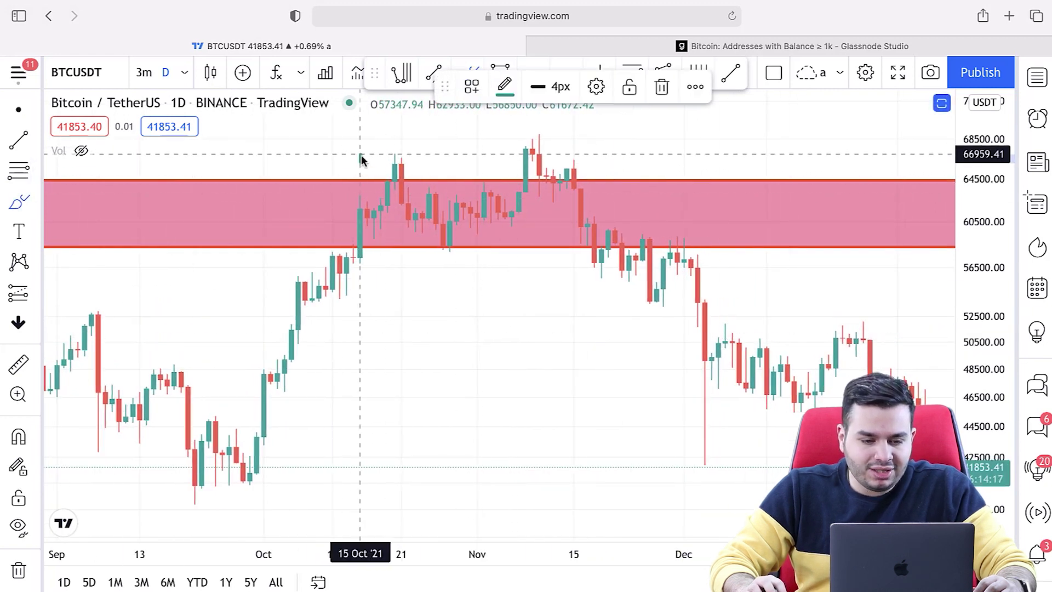
left_click_drag(406, 157, 414, 164)
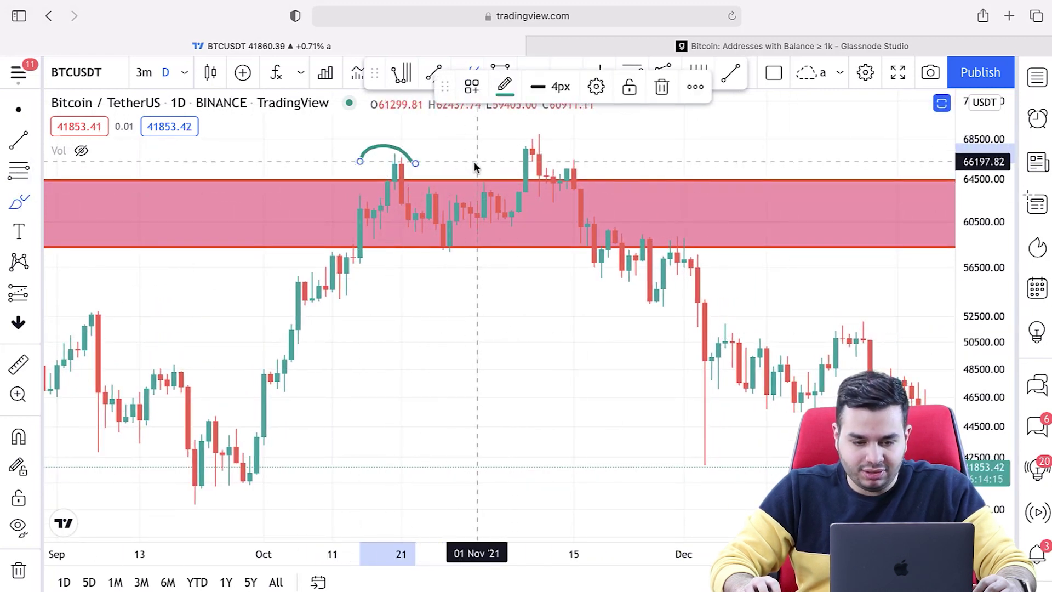
left_click_drag(513, 155, 524, 136)
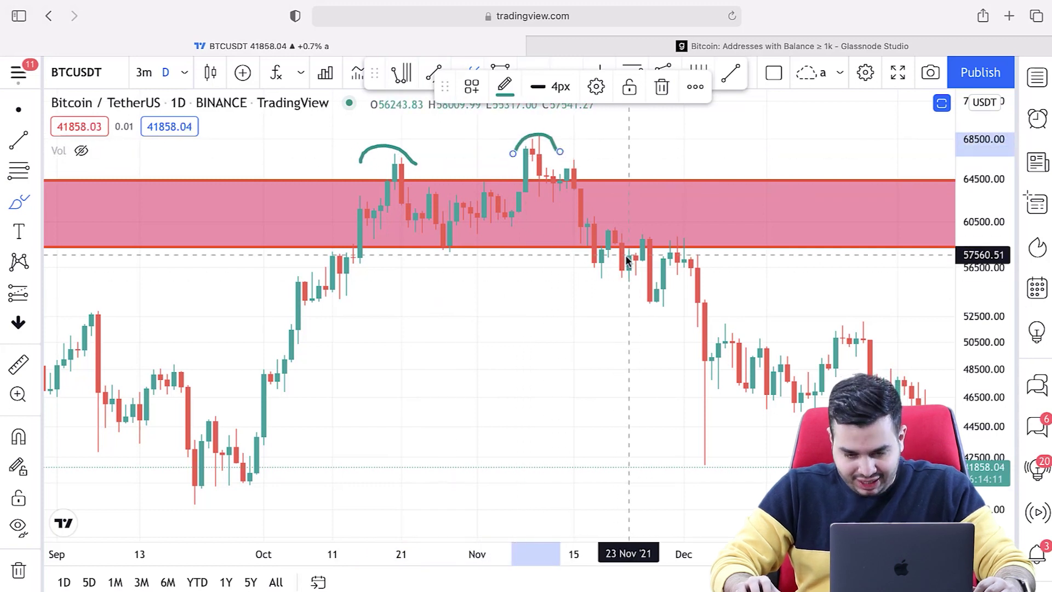
left_click(701, 366)
scroll(576, 265, "left", 3)
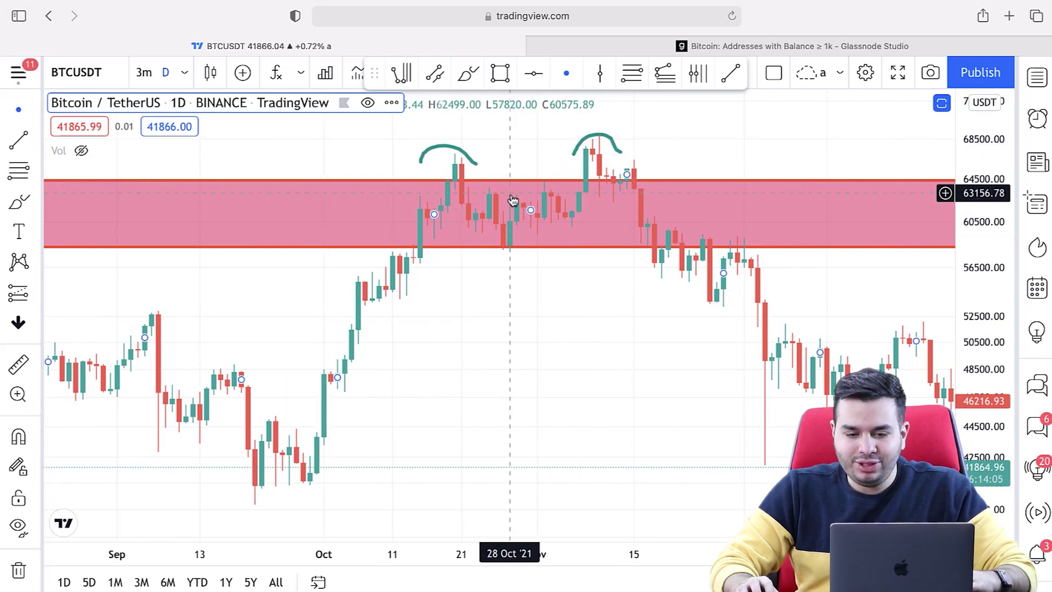
scroll(515, 199, "right", 3)
key("super+z")
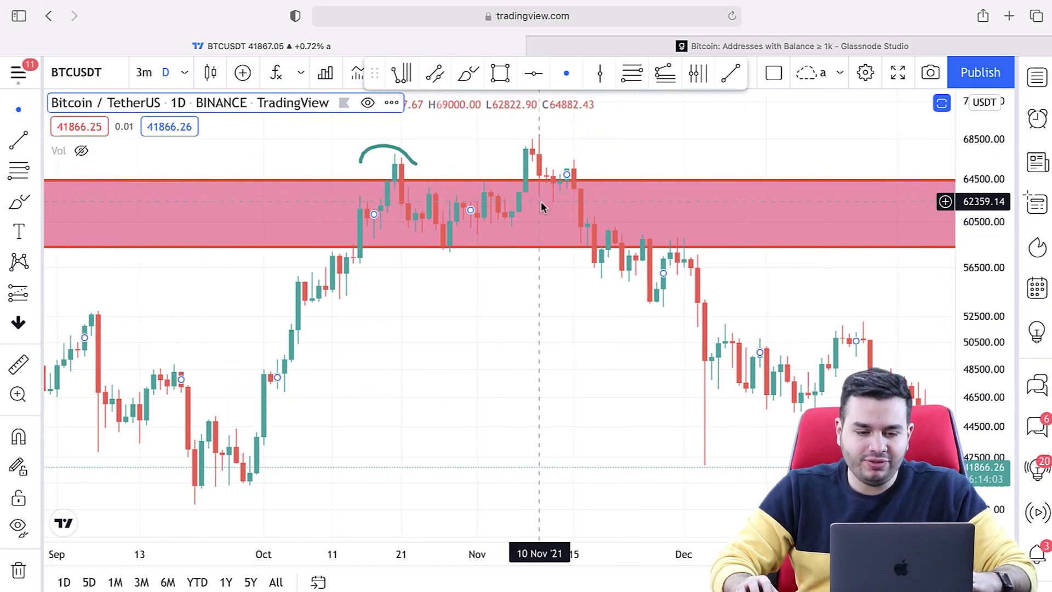
key("super+z")
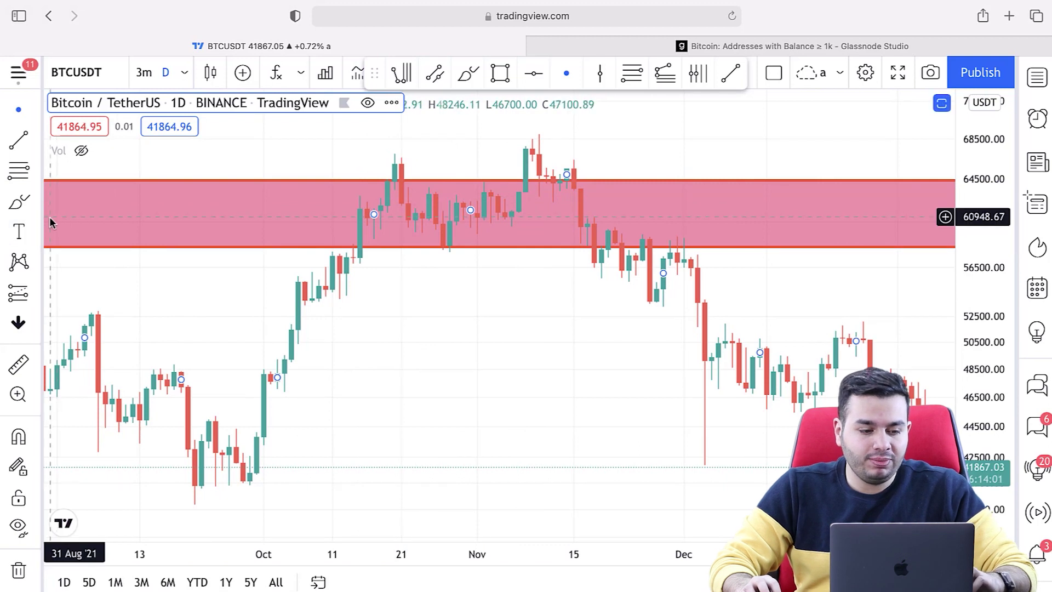
- Brush an arc over the October 2021 peak and compare it with the zone's price action since April 2021
left_click(22, 205)
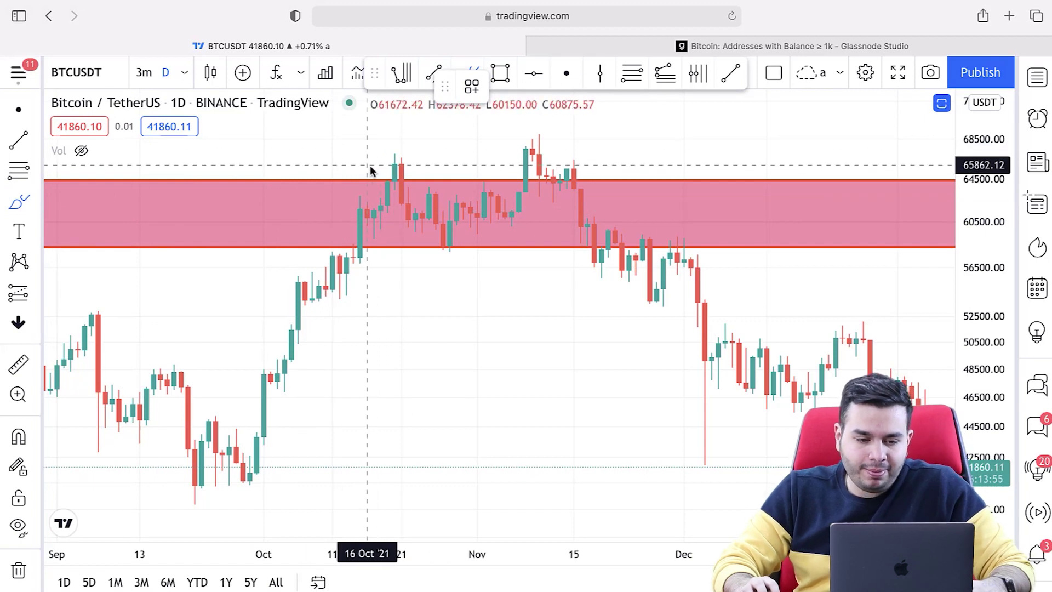
left_click_drag(377, 176, 381, 169)
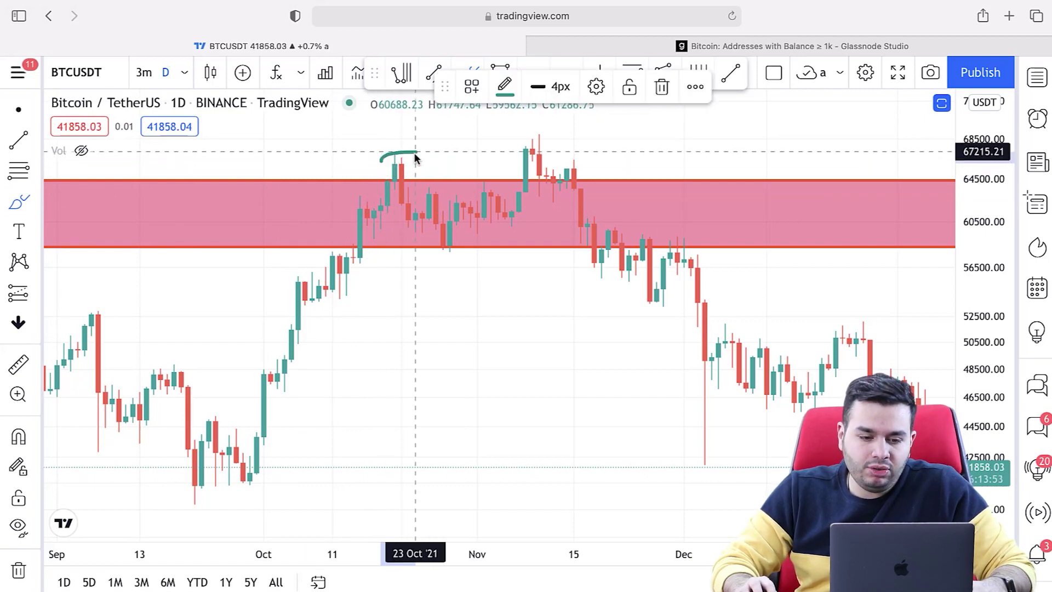
scroll(406, 164, "down", 5)
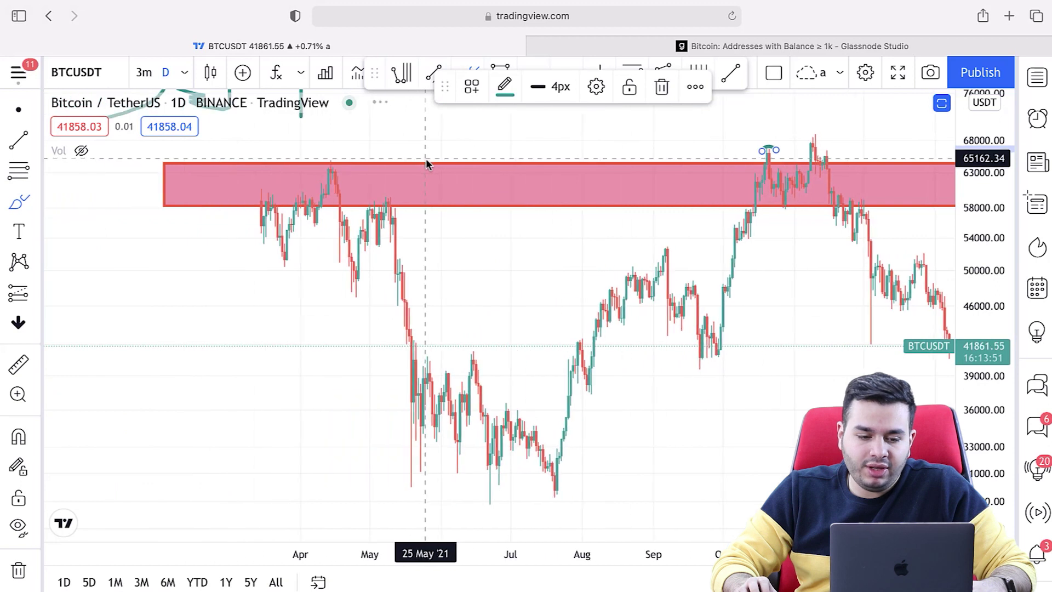
scroll(504, 162, "up", 8)
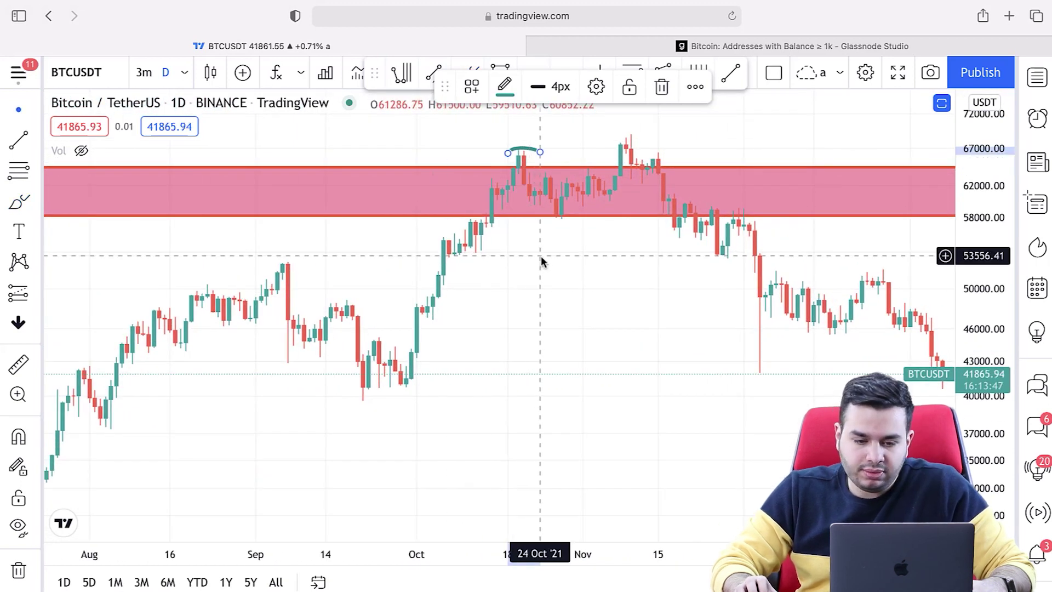
scroll(543, 258, "up", 3)
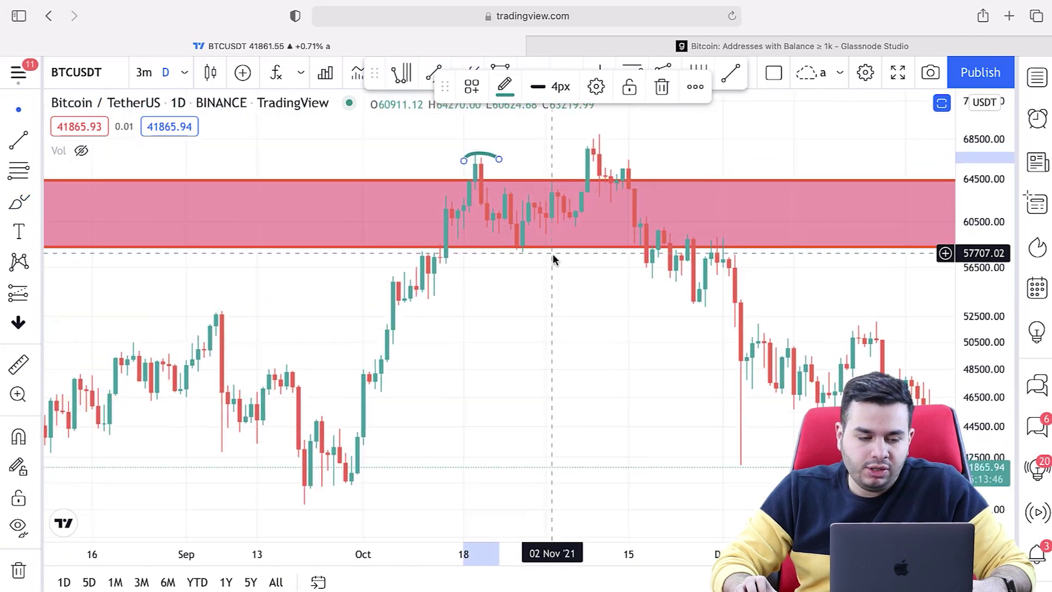
- Brush the rise from the late September low to the October peak and the swing through the November peak, and undo these strokes with the arc
left_click(26, 208)
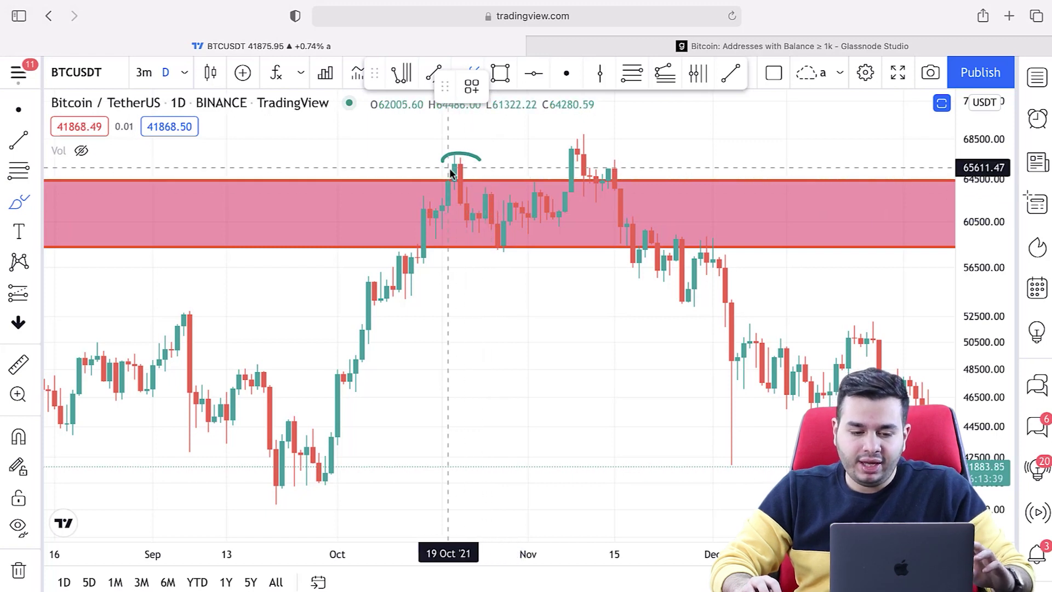
mouse_move(328, 469)
left_mouse_down()
mouse_move(426, 214)
mouse_move(452, 182)
left_mouse_up()
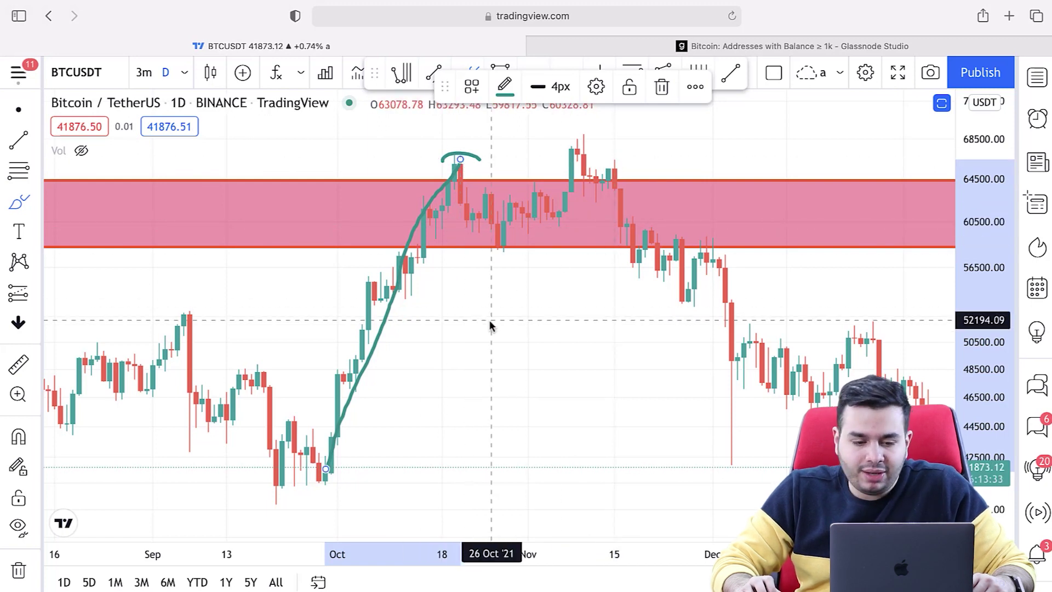
mouse_move(460, 160)
left_mouse_down()
mouse_move(478, 218)
mouse_move(504, 242)
mouse_move(533, 231)
left_mouse_up()
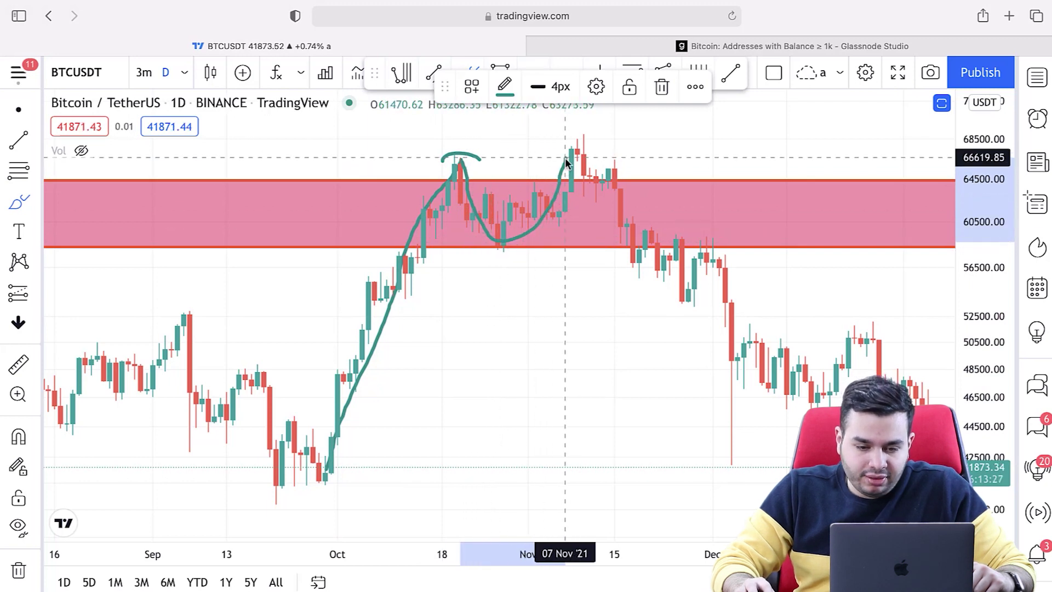
left_click_drag(564, 158, 577, 140)
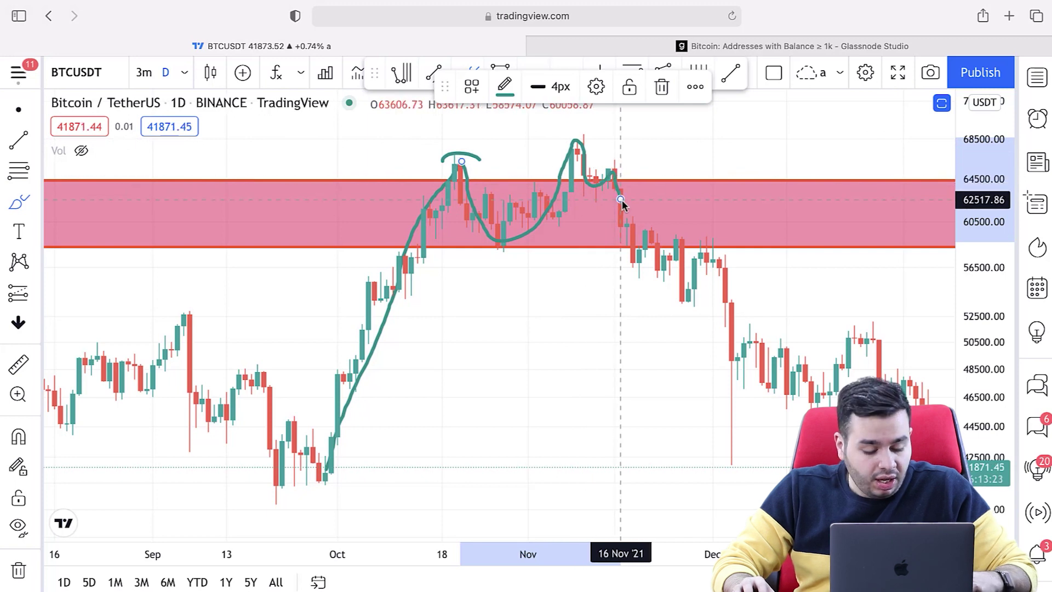
key("super+z")
key("super+z")
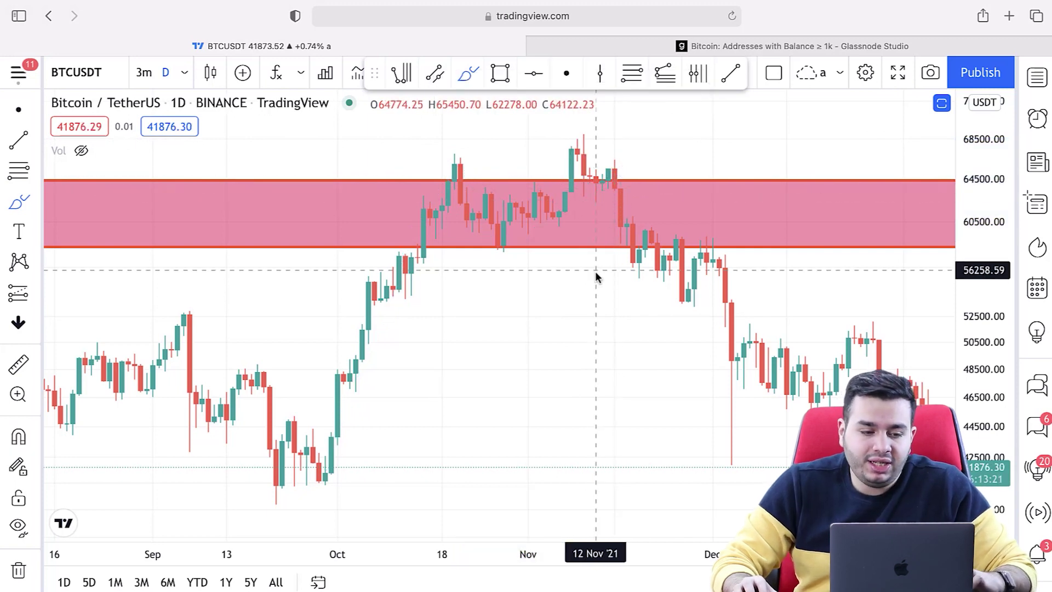
- Draw a trend line from the late October 2021 low at 57853.90 up to about 68,500 in early December 2021
left_click(20, 140)
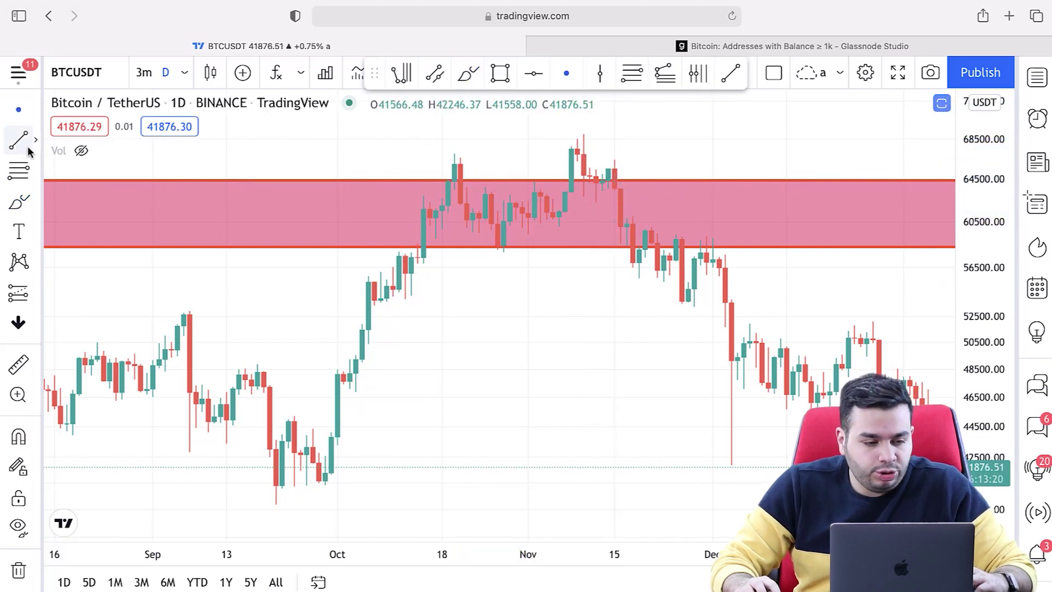
left_click(501, 251)
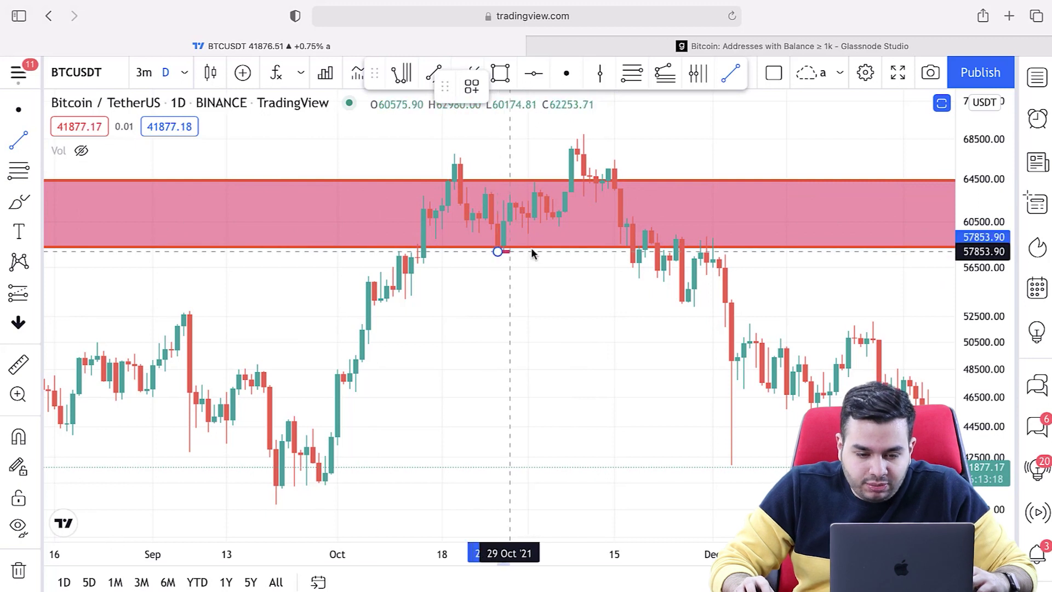
left_click(738, 141)
left_click(665, 137)
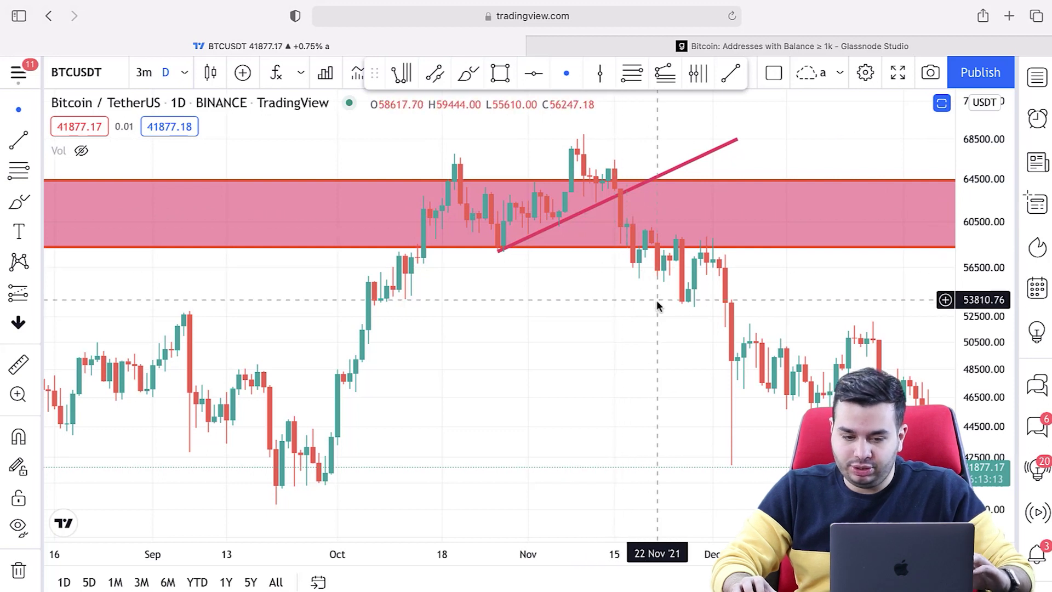
- Brush an arc over the November 2021 peak and another over the October 2021 peak above the zone
scroll(657, 301, "down", 5)
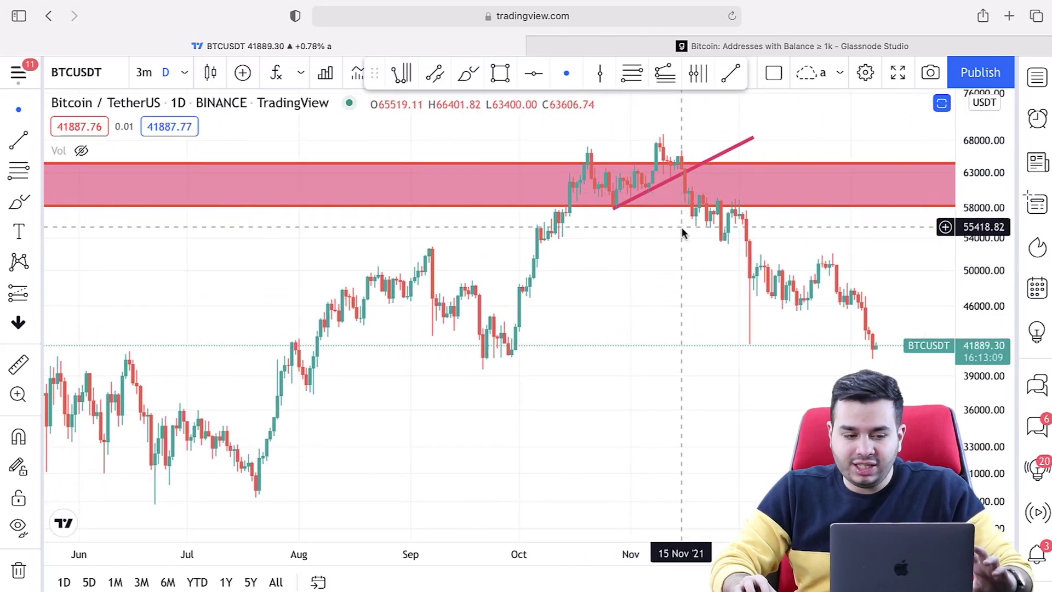
scroll(331, 221, "up", 2)
left_click(469, 73)
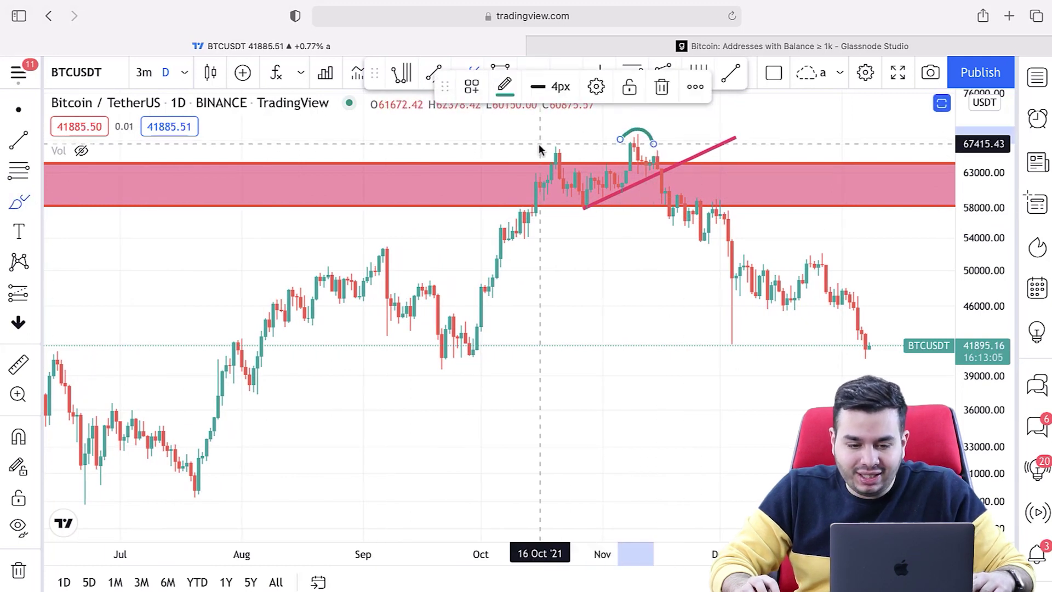
left_click_drag(541, 149, 547, 144)
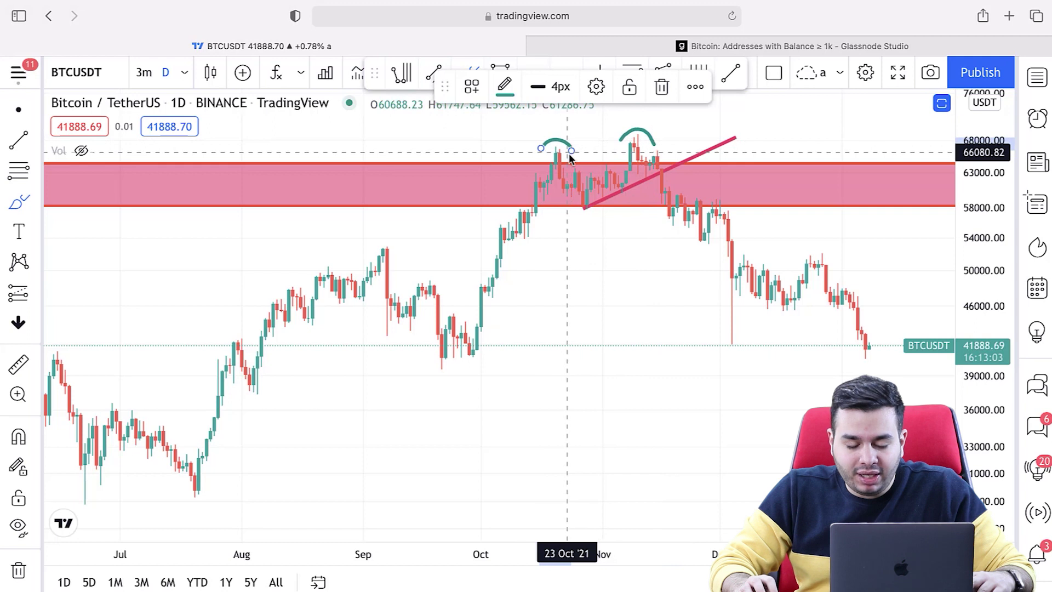
scroll(569, 153, "down", 5)
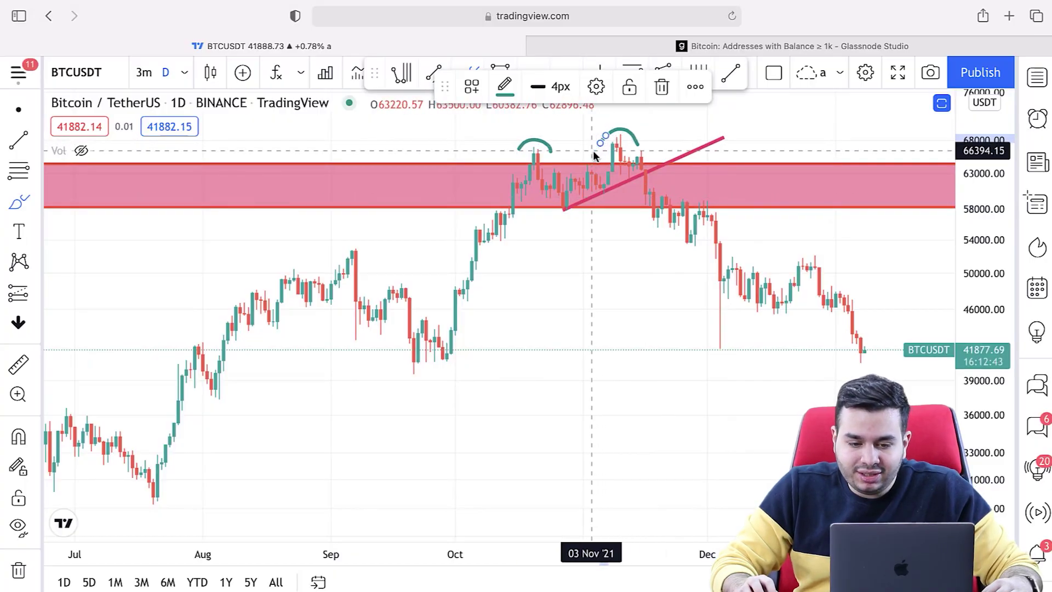
- Brush two curved arrows above the zone, one towards the October 2021 peak and one towards the November 2021 peak
scroll(581, 155, "down", 5)
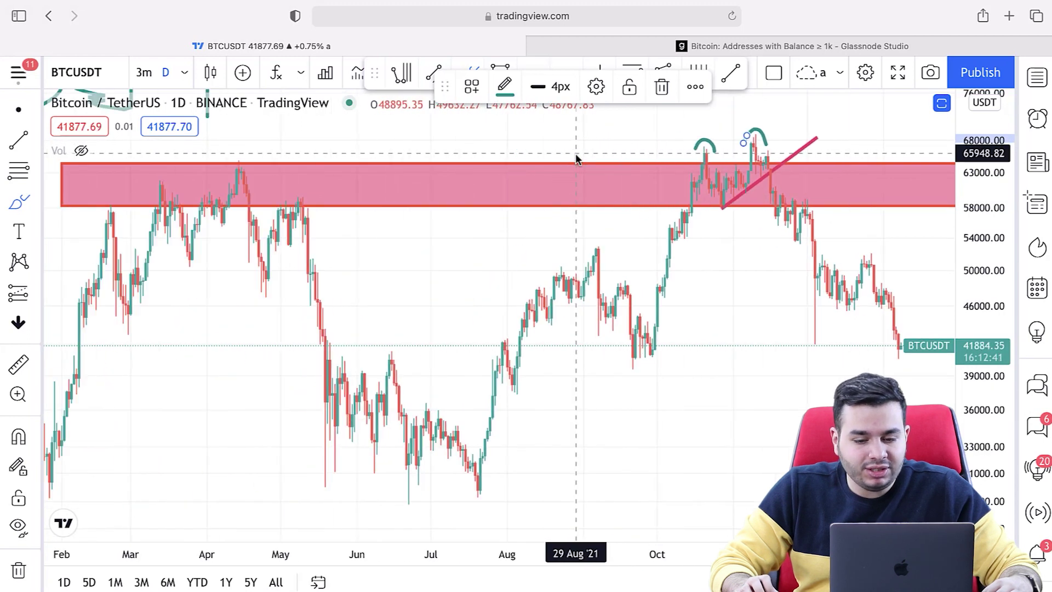
scroll(579, 156, "up", 4)
scroll(597, 160, "up", 2)
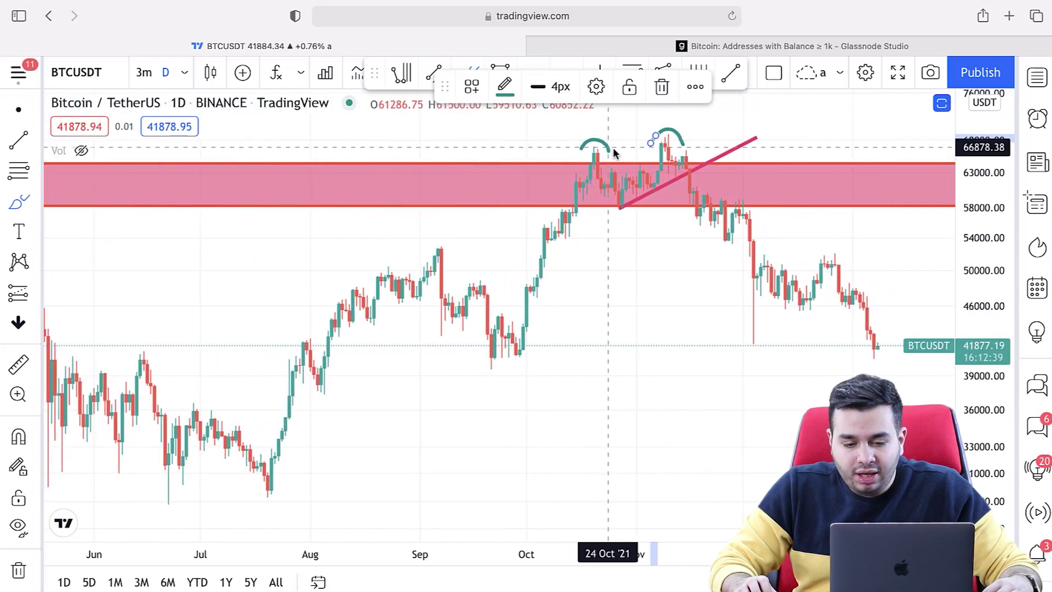
mouse_move(551, 140)
left_mouse_down()
mouse_move(598, 124)
mouse_move(679, 140)
left_mouse_up()
scroll(644, 141, "down", 2)
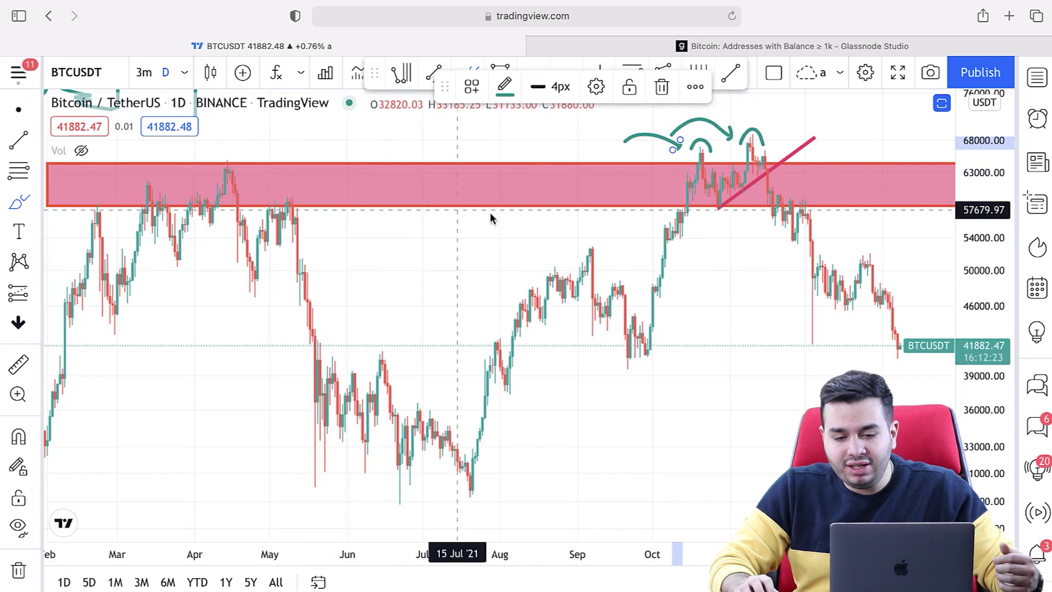
scroll(694, 218, "right", 3)
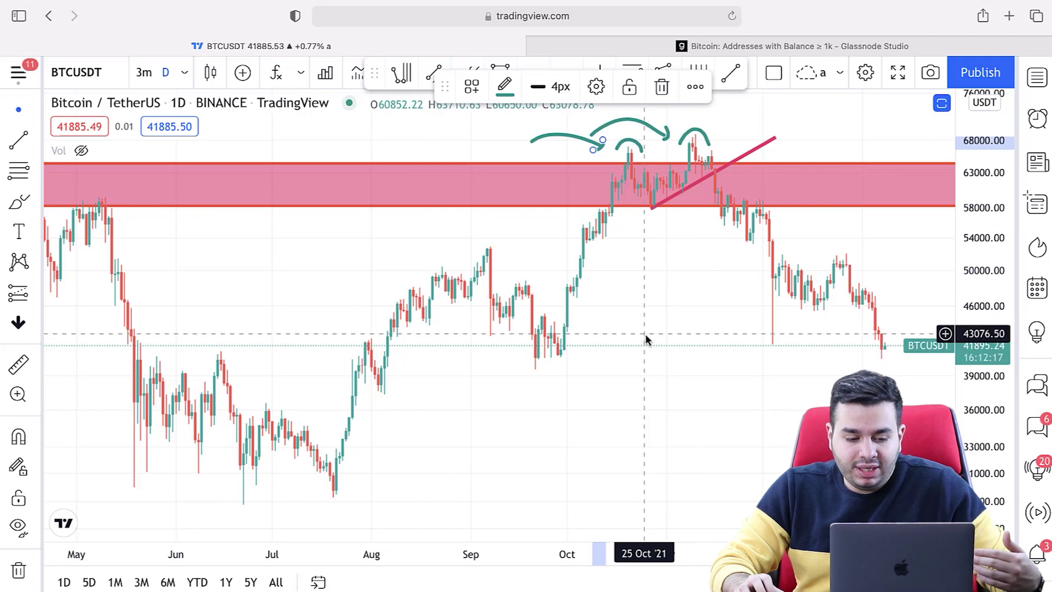
- Switch the chart to OANDA's XAUUSD gold symbol, view its price action since June 2021 and hide the watchlist
scroll(728, 340, "right", 8)
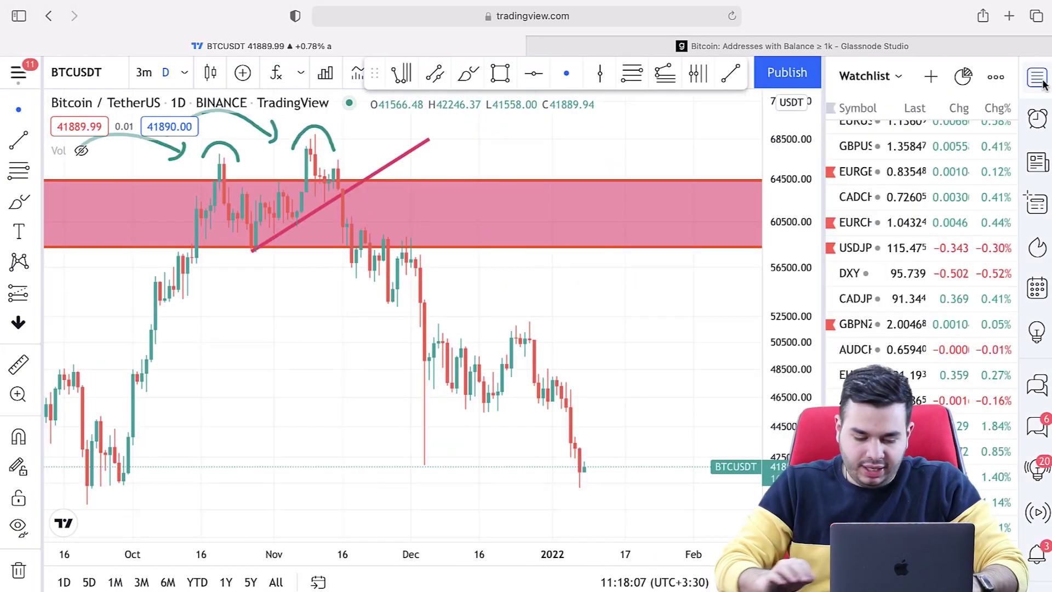
type("x")
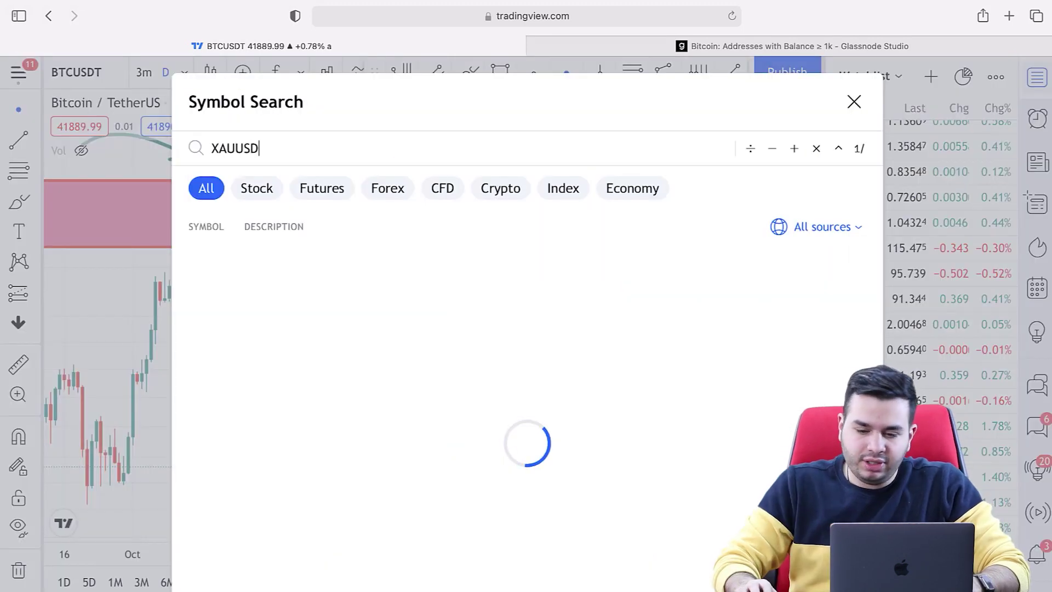
left_click(392, 257)
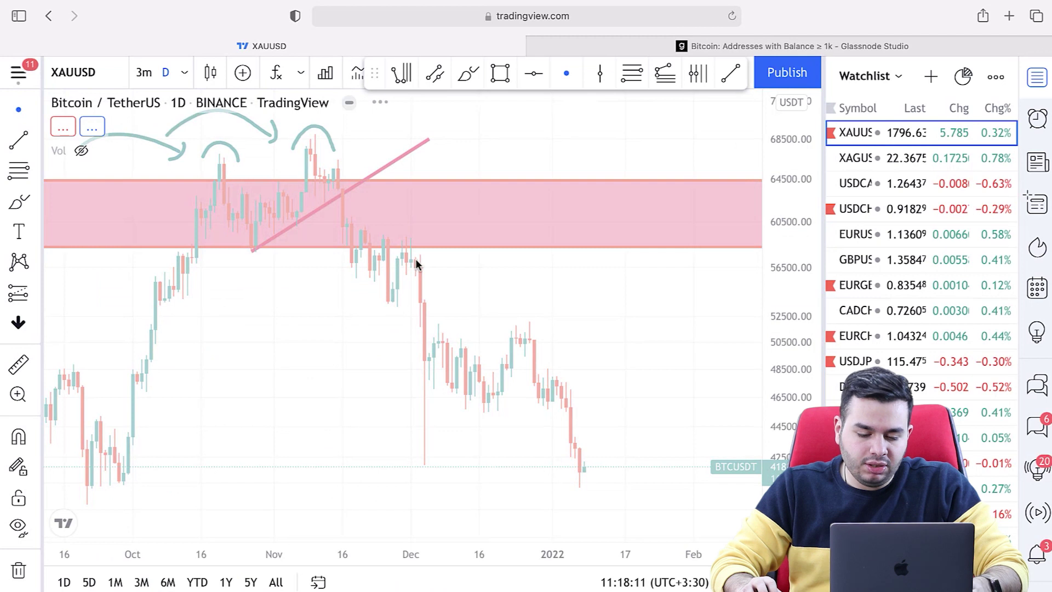
left_click_drag(345, 428, 515, 371)
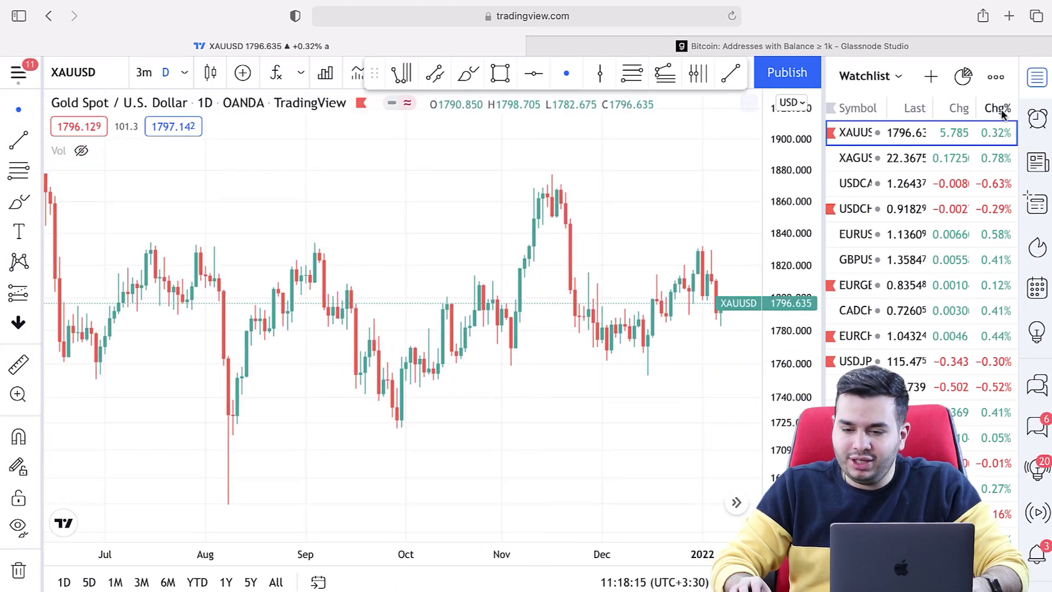
left_click(1043, 82)
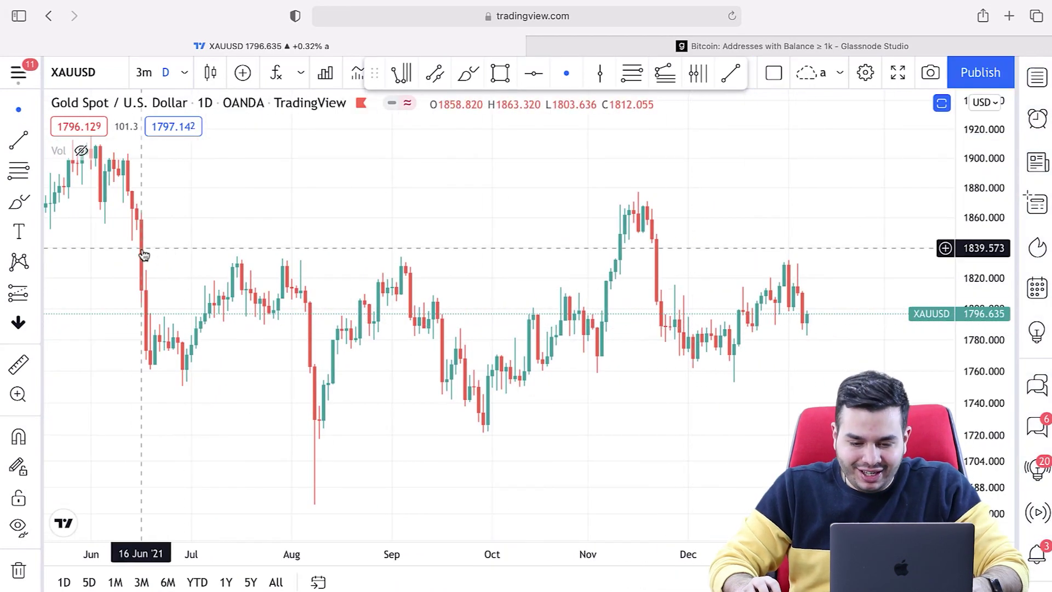
- Draw a thin rectangle zone at about 1830 over the daily highs, from early July 2021 to beyond the latest candles
left_click(34, 204)
left_click(82, 270)
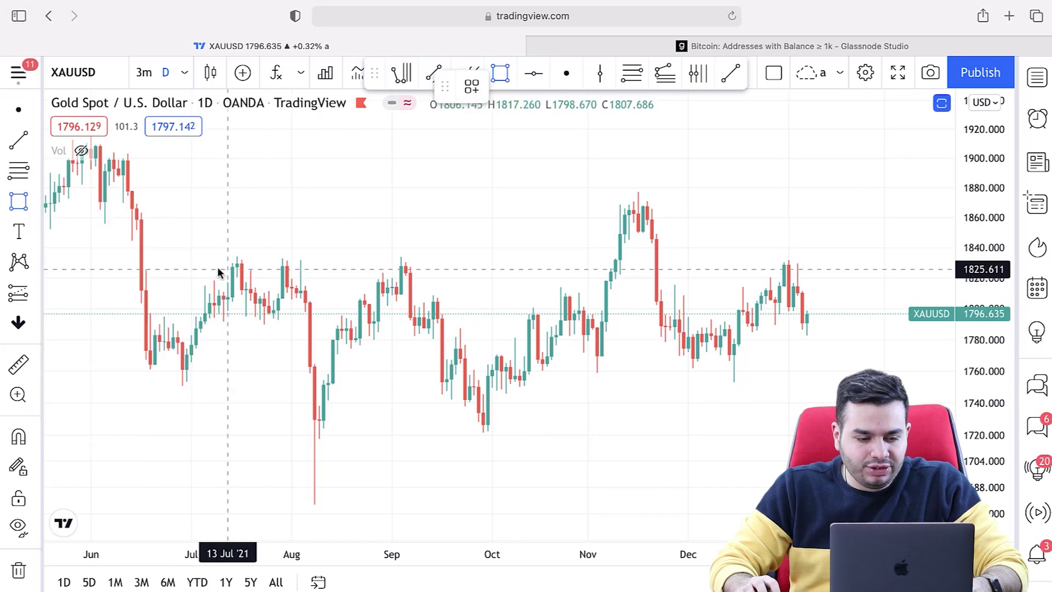
left_click_drag(199, 264, 898, 258)
key("Escape")
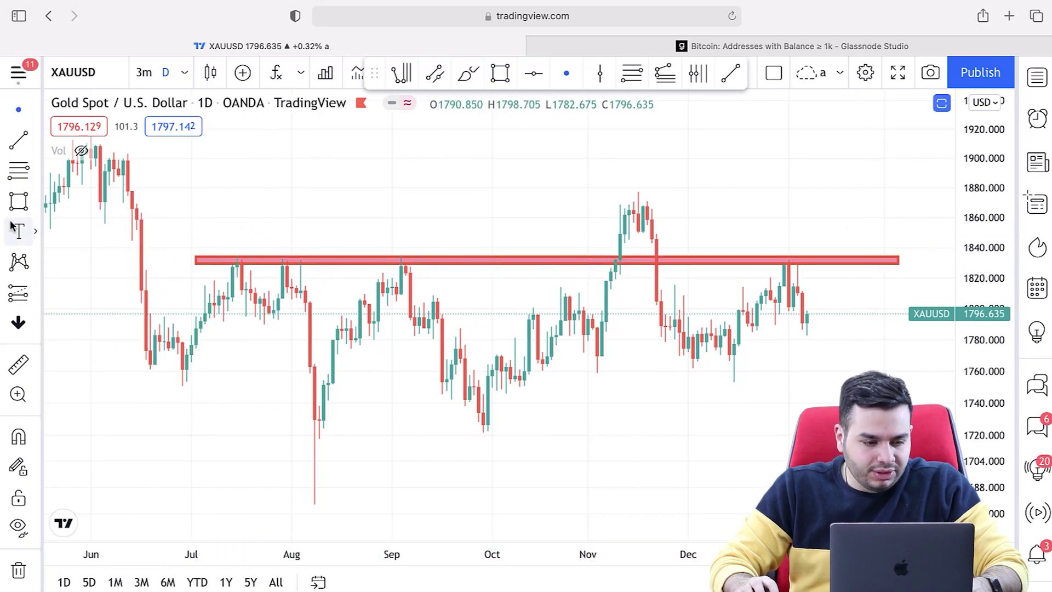
- Brush two arrows down towards the zone's upper edge, near its late July and August 2021 section
left_click(36, 203)
left_click(75, 205)
mouse_move(363, 188)
left_mouse_down()
mouse_move(265, 241)
mouse_move(285, 242)
left_mouse_up()
mouse_move(412, 212)
left_mouse_down()
mouse_move(317, 242)
mouse_move(359, 245)
left_mouse_up()
- Check how the drawn zone and arrows look on the weekly and monthly timeframes
left_click(186, 74)
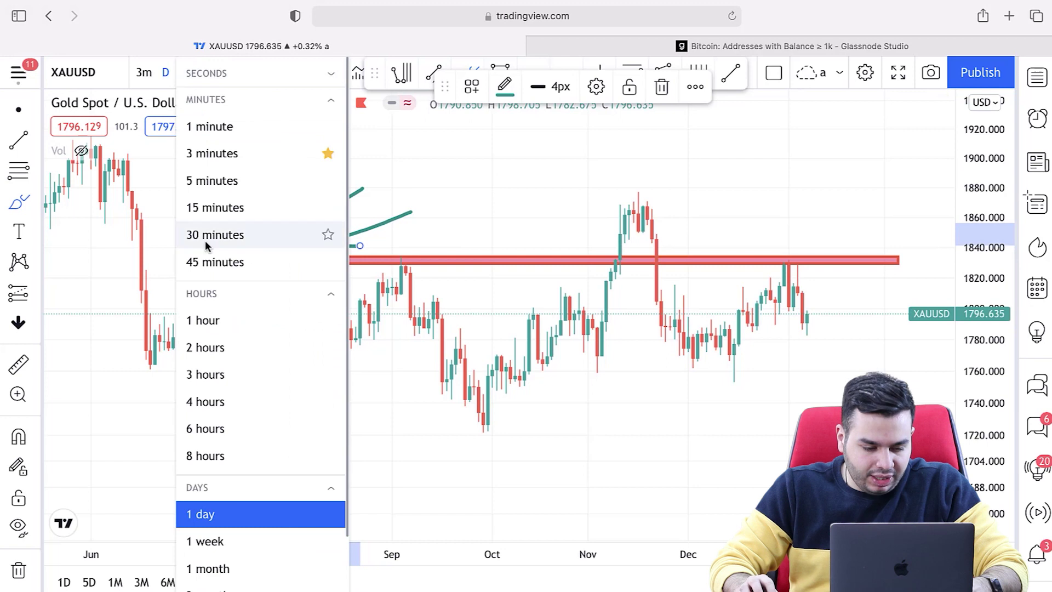
left_click(211, 541)
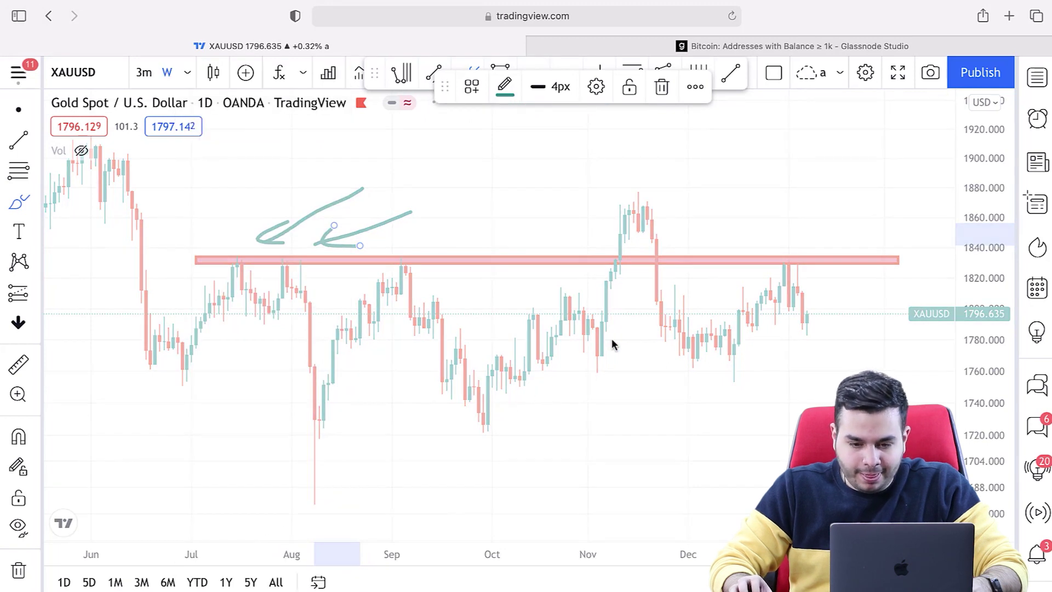
scroll(731, 323, "up", 3)
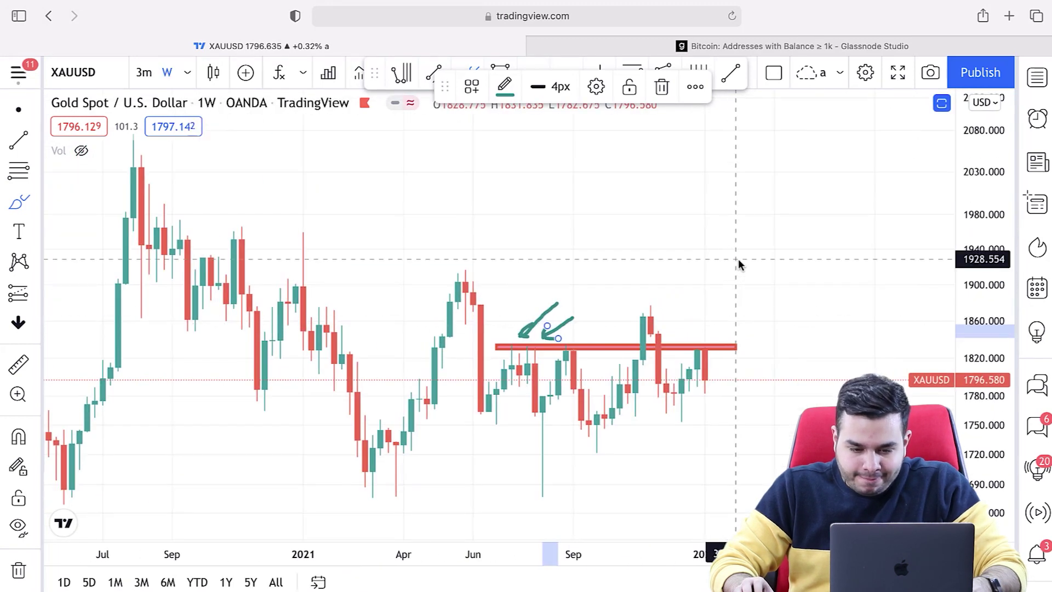
scroll(734, 285, "up", 2)
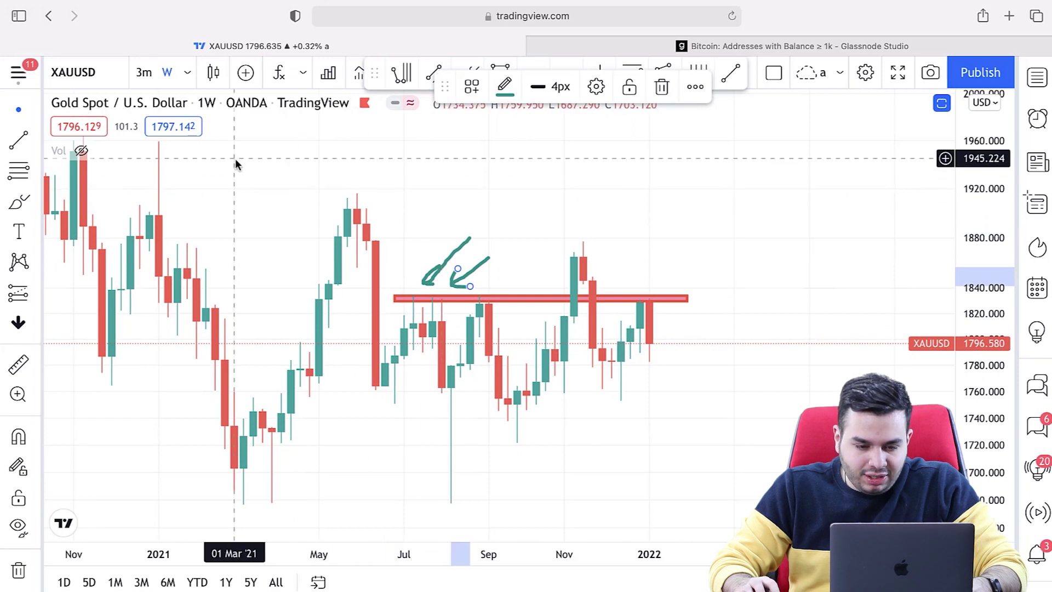
left_click(186, 74)
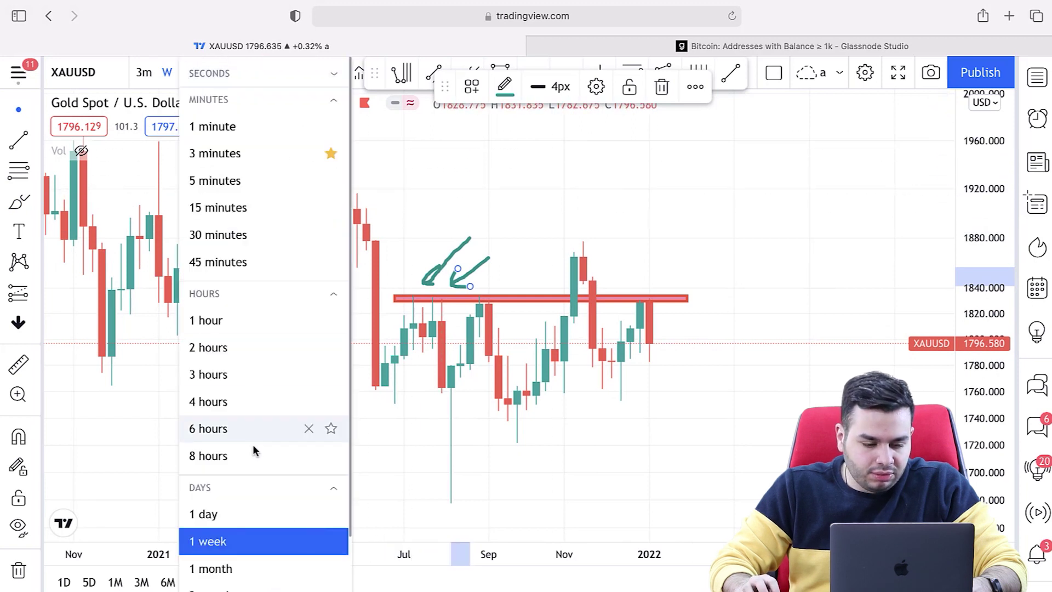
left_click(242, 565)
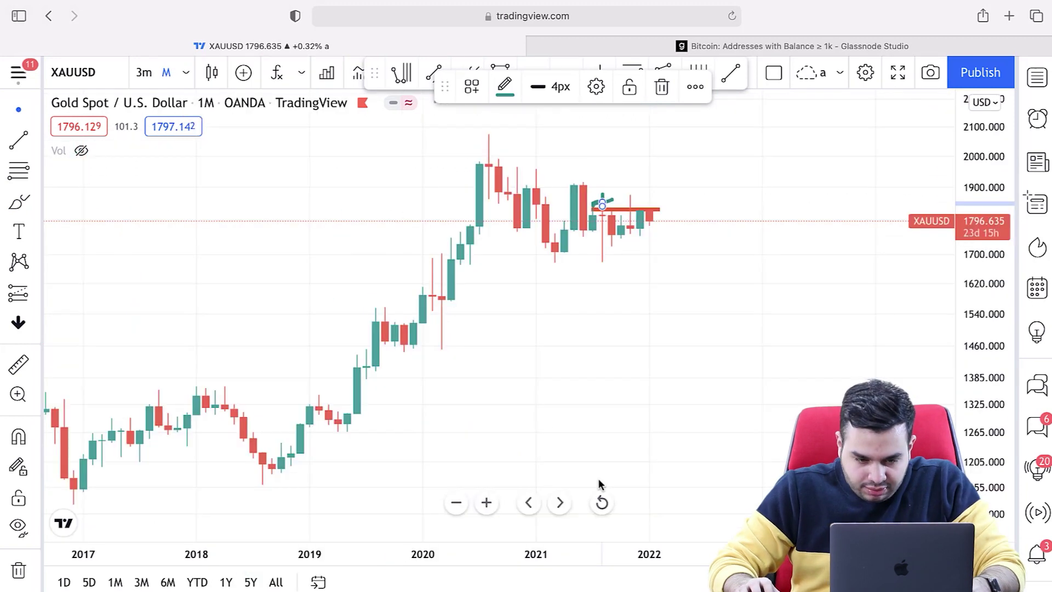
scroll(670, 339, "up", 3)
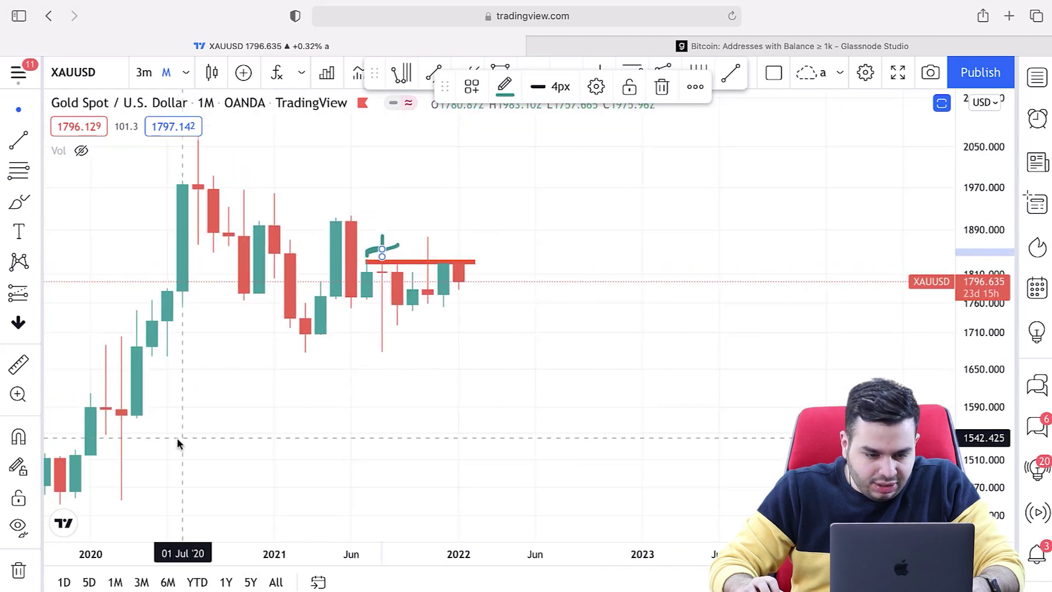
- Remove all drawings from the XAUUSD chart and switch it to the 1-week timeframe, showing candles since November 2020
left_click(18, 571)
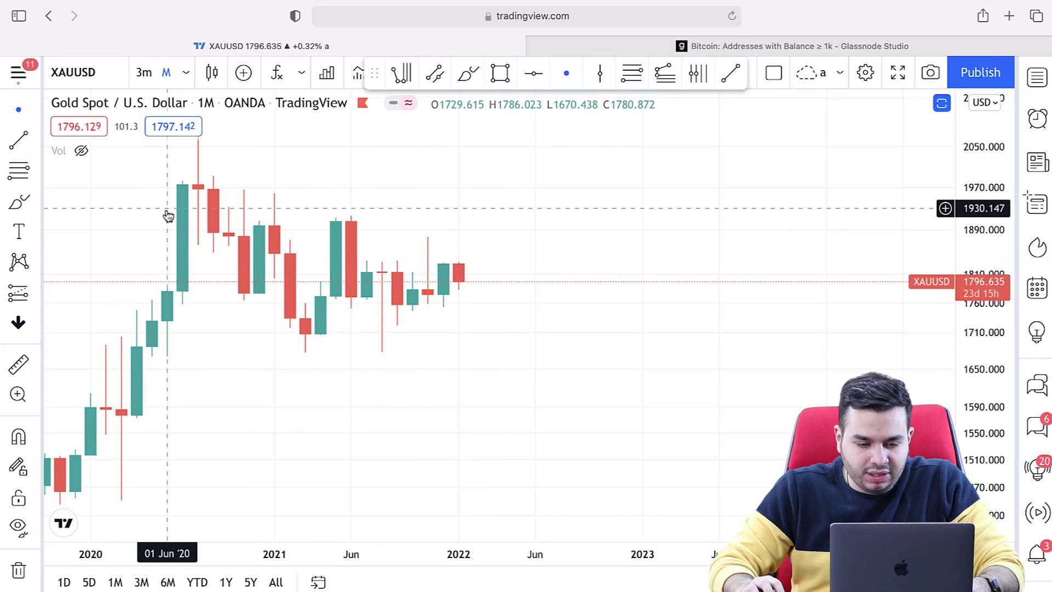
left_click(180, 75)
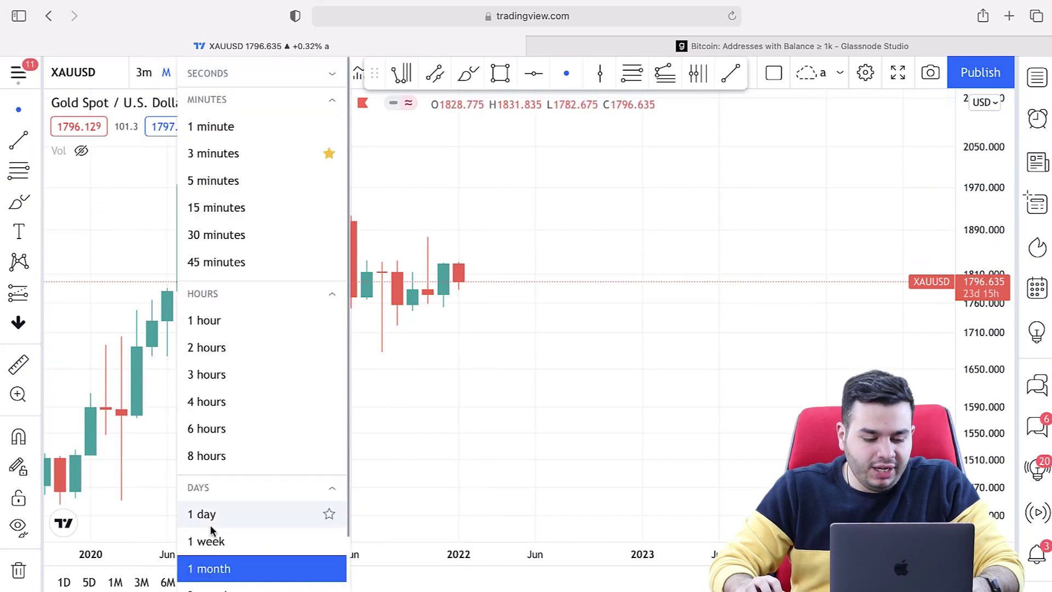
left_click(211, 538)
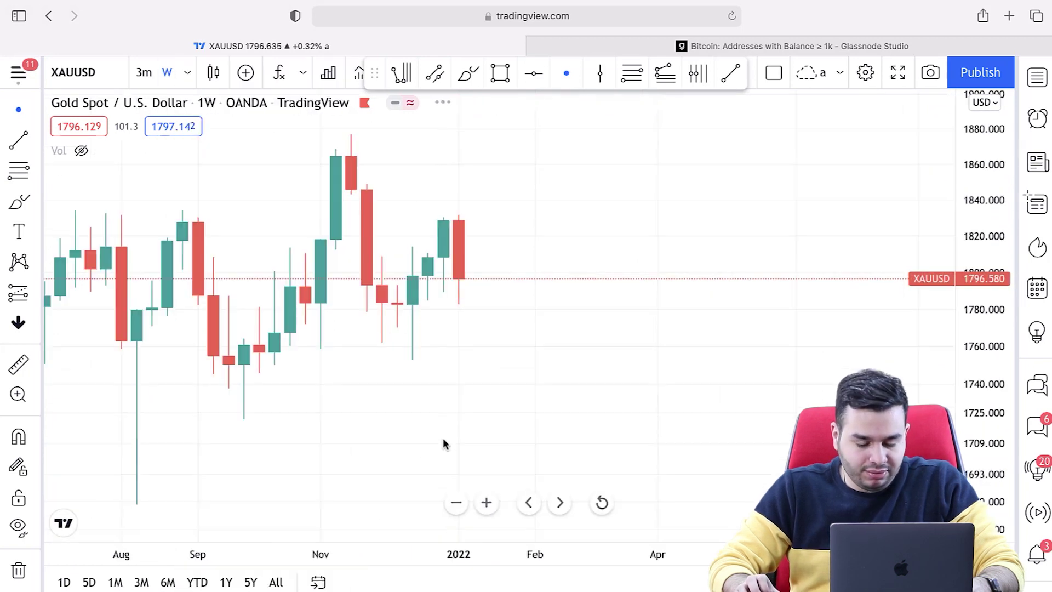
scroll(444, 438, "down", 5)
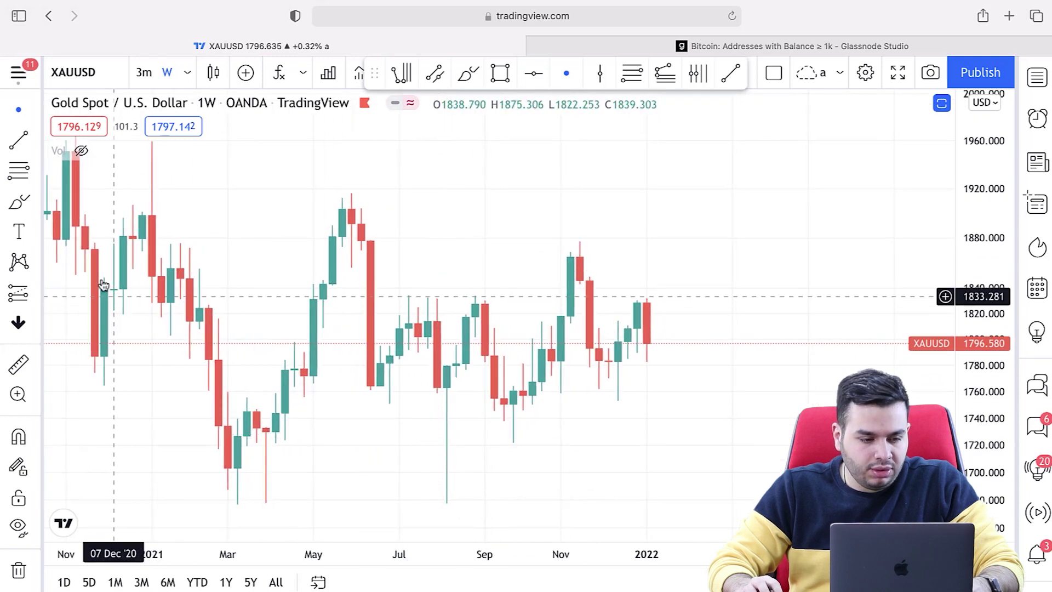
- Draw a rectangle zone on the weekly chart from 7 June 2021, between about 1824 and 1833, extending well past January 2022
left_click(34, 199)
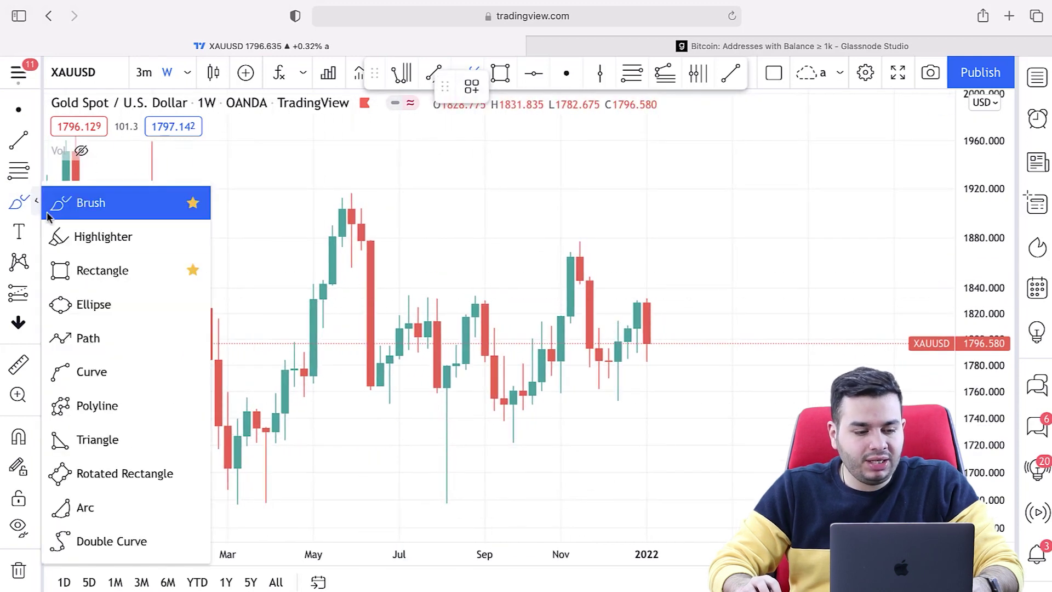
left_click(81, 272)
left_click_drag(362, 310, 754, 303)
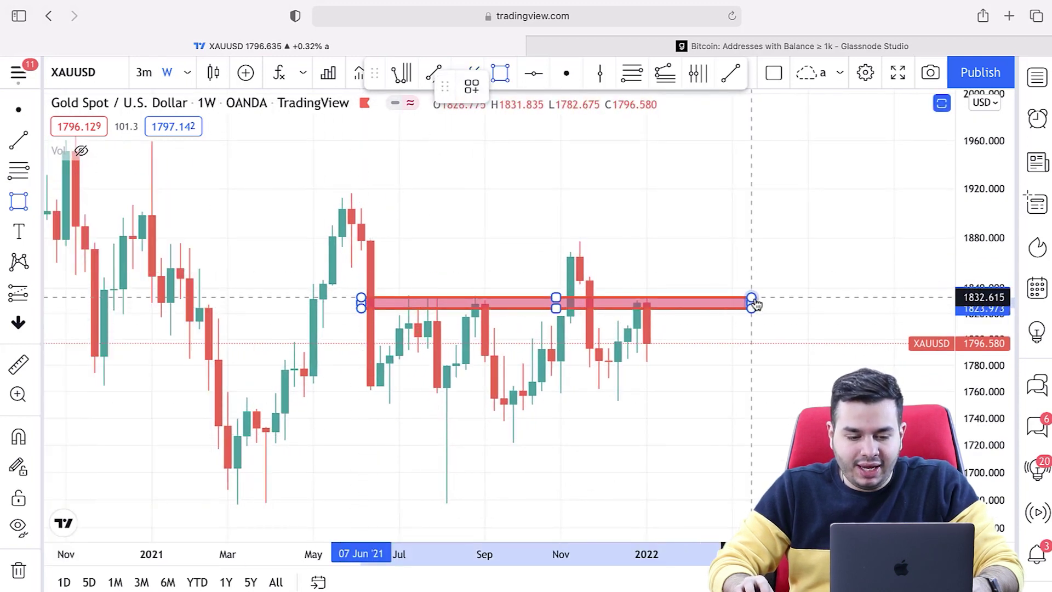
left_click(818, 303)
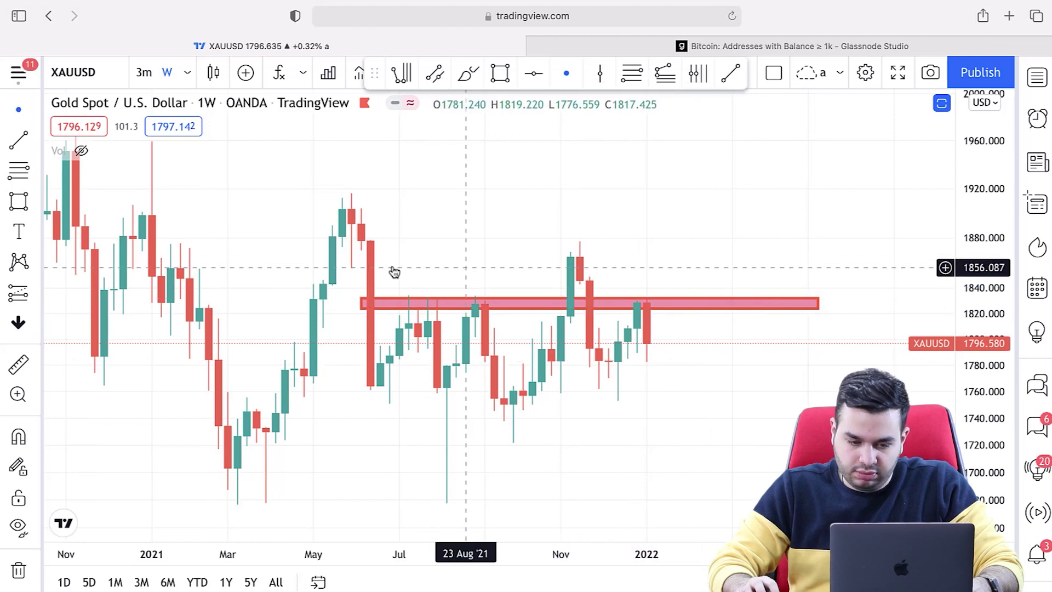
- Brush a mark across the November 2021 swing at the zone's upper edge on the weekly chart
left_click(176, 104)
left_click(186, 73)
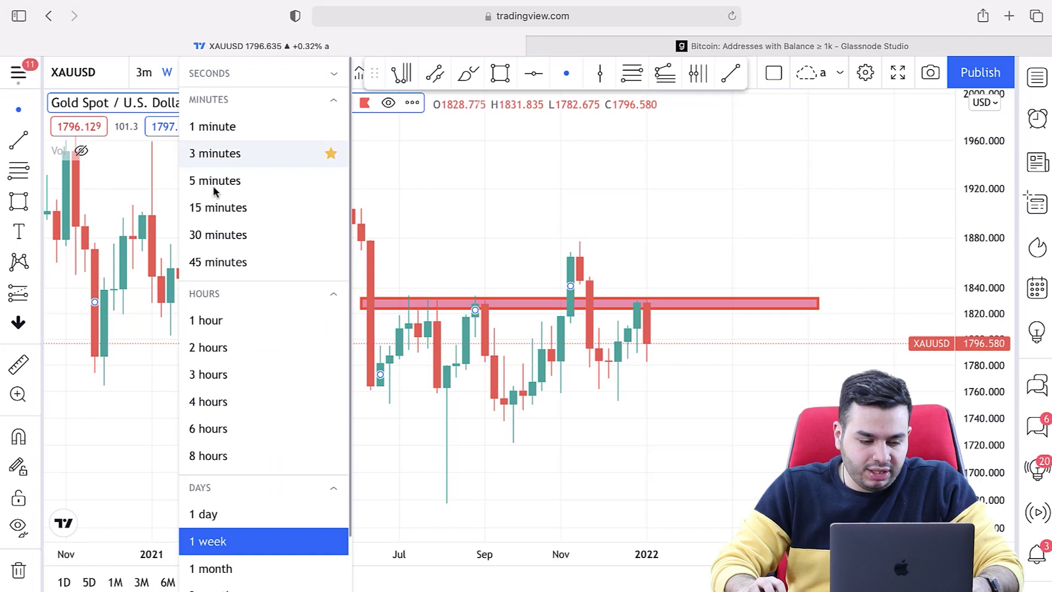
left_click(136, 389)
left_click(34, 201)
left_click(74, 202)
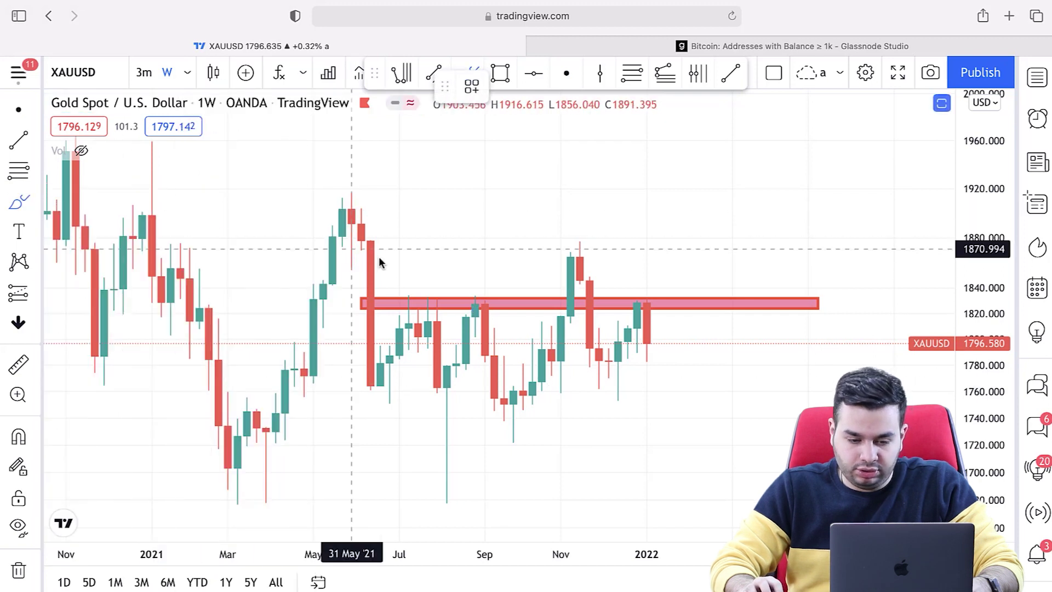
left_click_drag(596, 297, 540, 292)
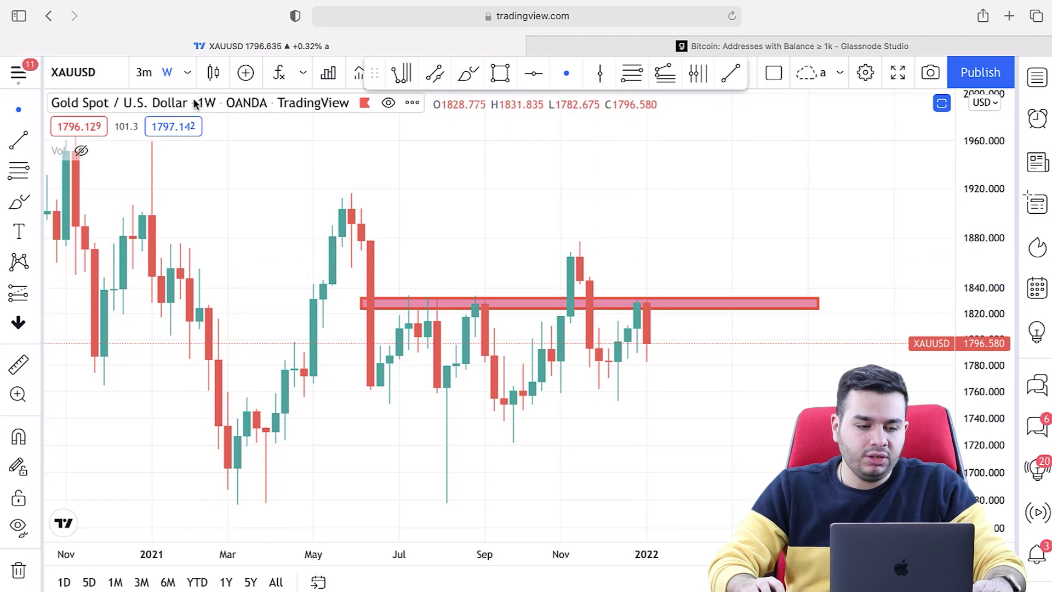
- Switch XAUUSD to the 4-hour timeframe, activate the Brush and bring the zone since mid-November 2021 into view
left_click(187, 73)
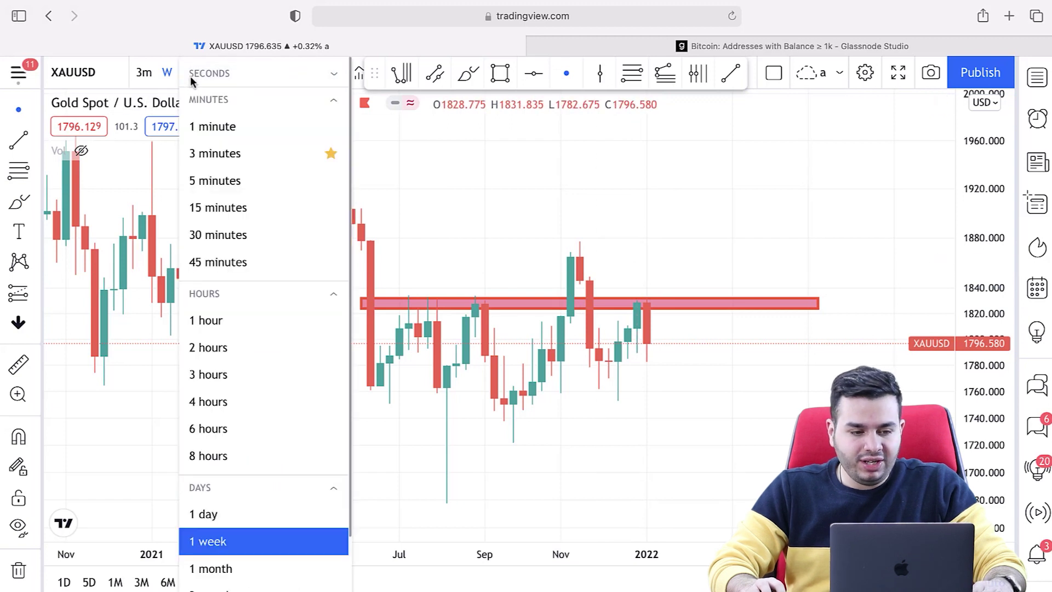
left_click(215, 403)
left_click(31, 208)
scroll(347, 281, "down", 10)
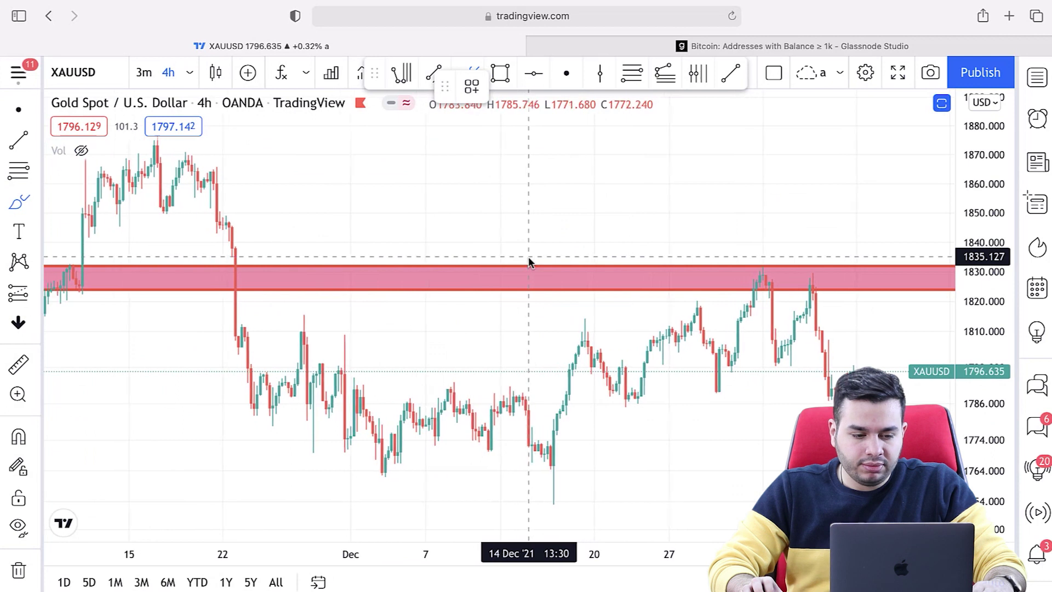
- Brush an arrow towards the late November 2021 drop through the zone, and undo it
mouse_move(559, 210)
left_mouse_down()
mouse_move(459, 255)
mouse_move(483, 260)
left_mouse_up()
scroll(457, 272, "left", 3)
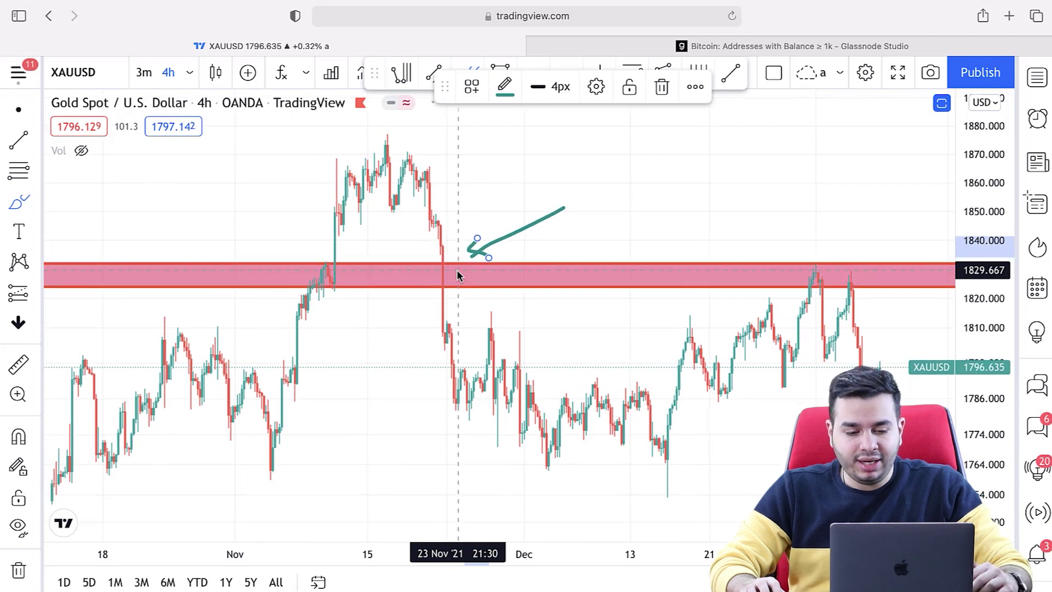
key("super+z")
key("super+z")
- Brush a curve along the price from early November 2021, up through the zone over the mid-November peak and down into December
scroll(505, 279, "left", 5)
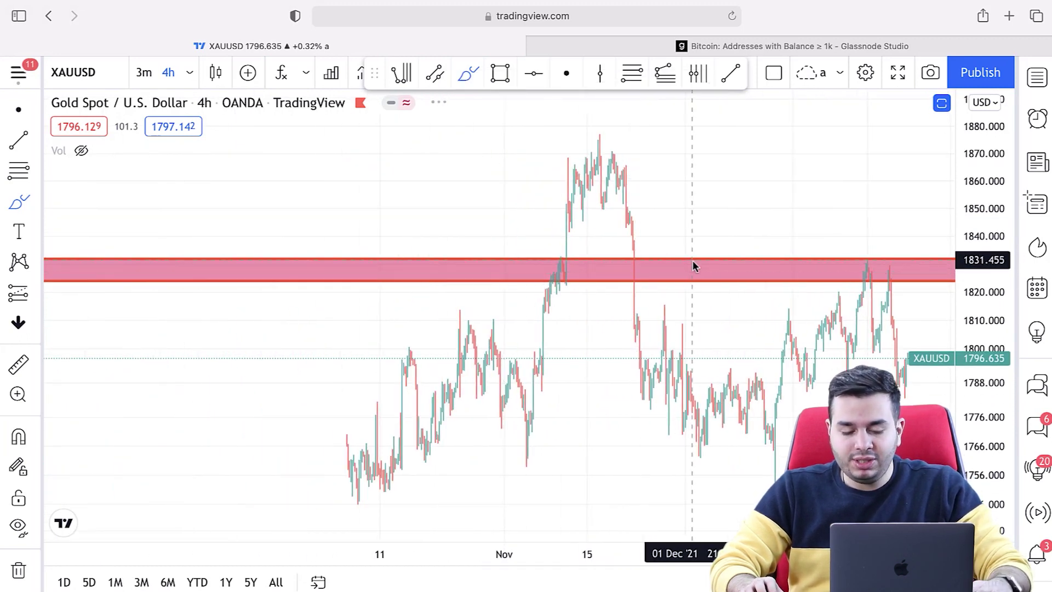
scroll(692, 254, "down", 3)
left_click_drag(531, 339, 596, 172)
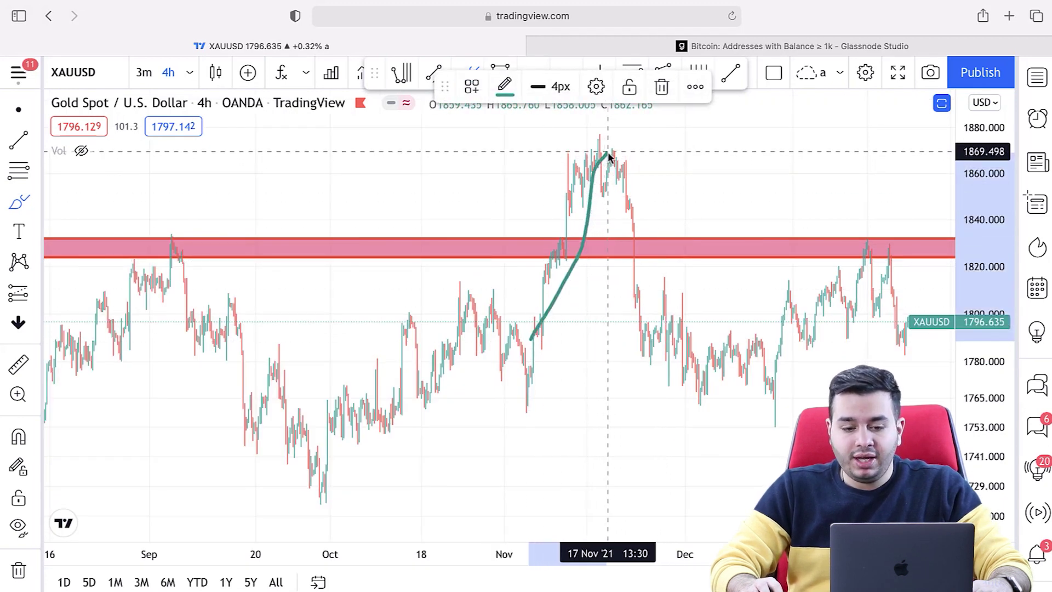
mouse_move(622, 194)
left_mouse_down()
mouse_move(652, 320)
mouse_move(745, 370)
left_mouse_up()
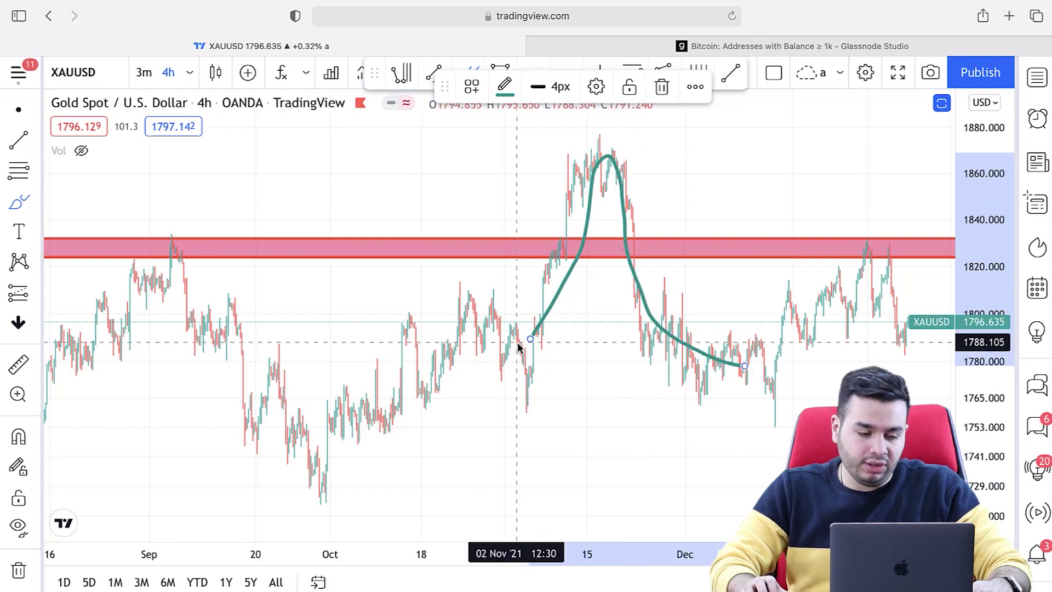
scroll(531, 345, "right", 5)
scroll(714, 352, "right", 5)
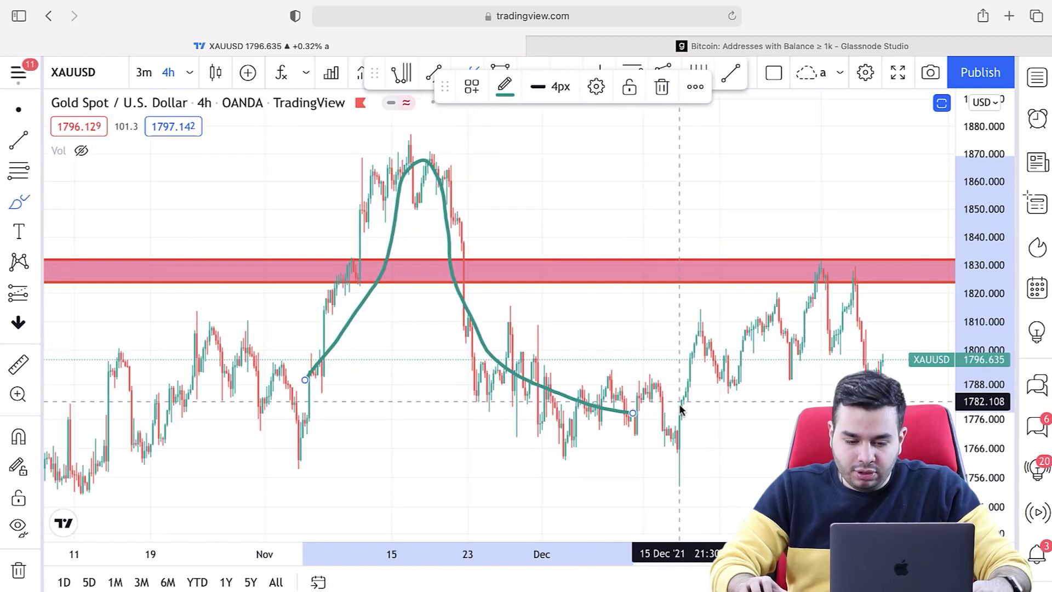
- Brush the curve onward from mid-December up to the zone, and mark the two early January 2022 tops there with circles and arrows
mouse_move(622, 421)
left_mouse_down()
mouse_move(758, 380)
mouse_move(797, 300)
mouse_move(797, 269)
left_mouse_up()
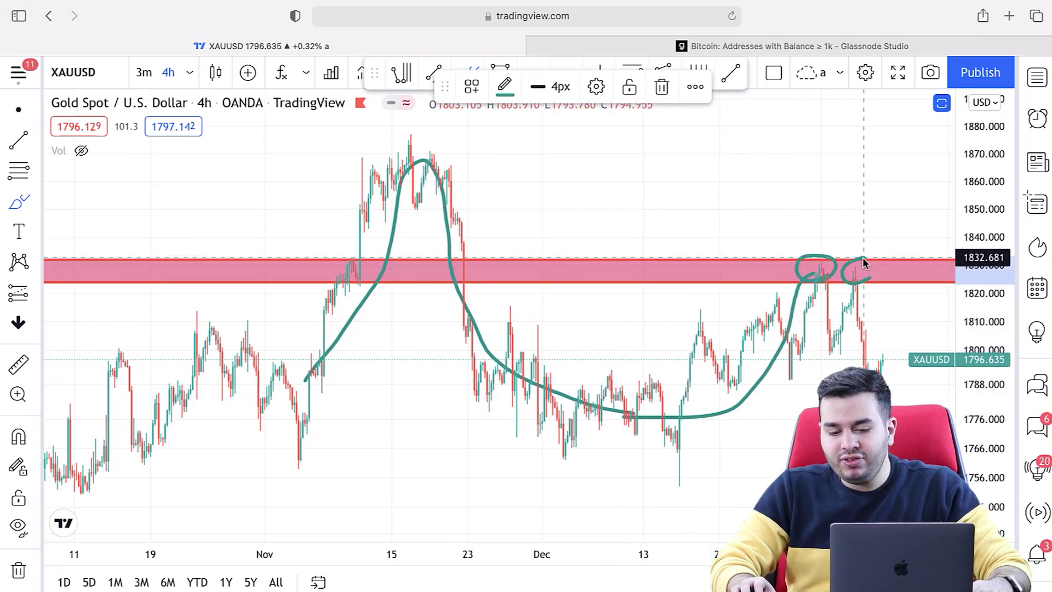
scroll(866, 281, "right", 5)
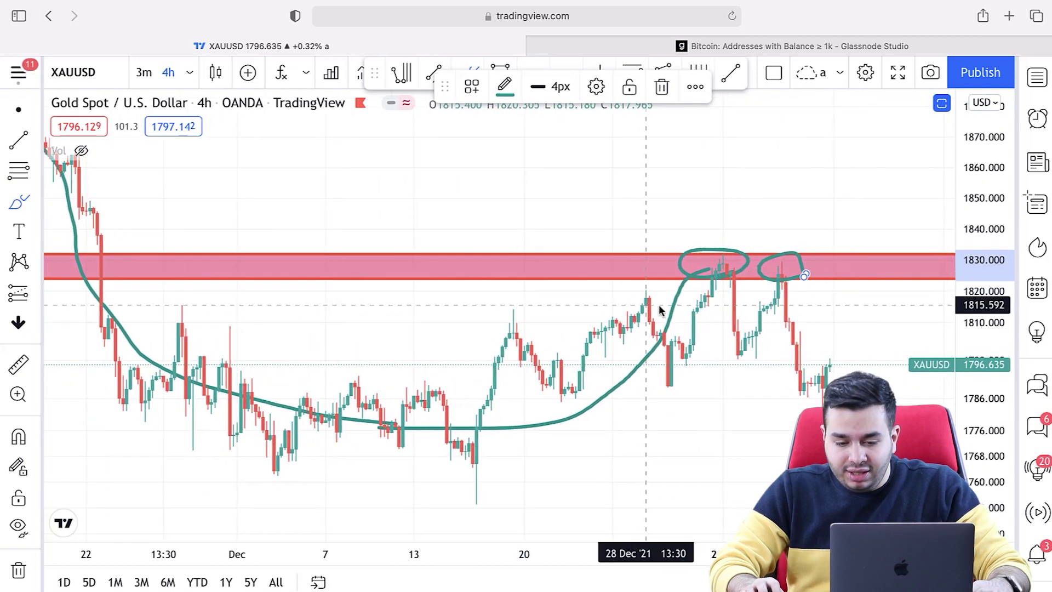
left_click_drag(745, 154, 720, 236)
left_click_drag(891, 177, 778, 244)
- Brush a loop around the mid-November 2021 peak above the zone, and examine the zone's other touches since July
scroll(850, 248, "down", 6)
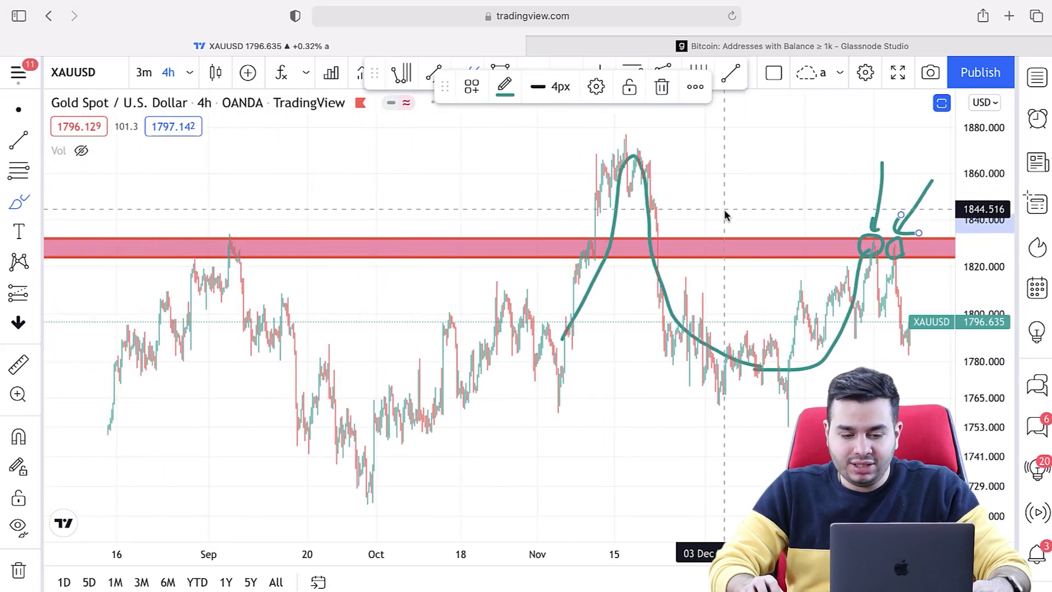
mouse_move(652, 229)
left_mouse_down()
mouse_move(619, 228)
mouse_move(544, 164)
mouse_move(646, 123)
mouse_move(672, 174)
left_mouse_up()
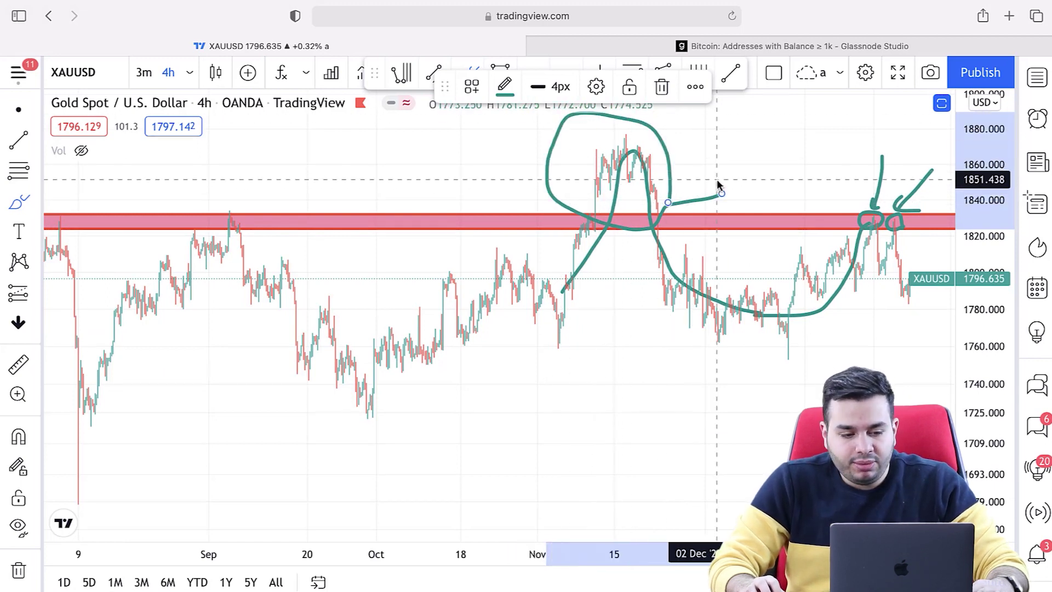
scroll(715, 179, "up", 4)
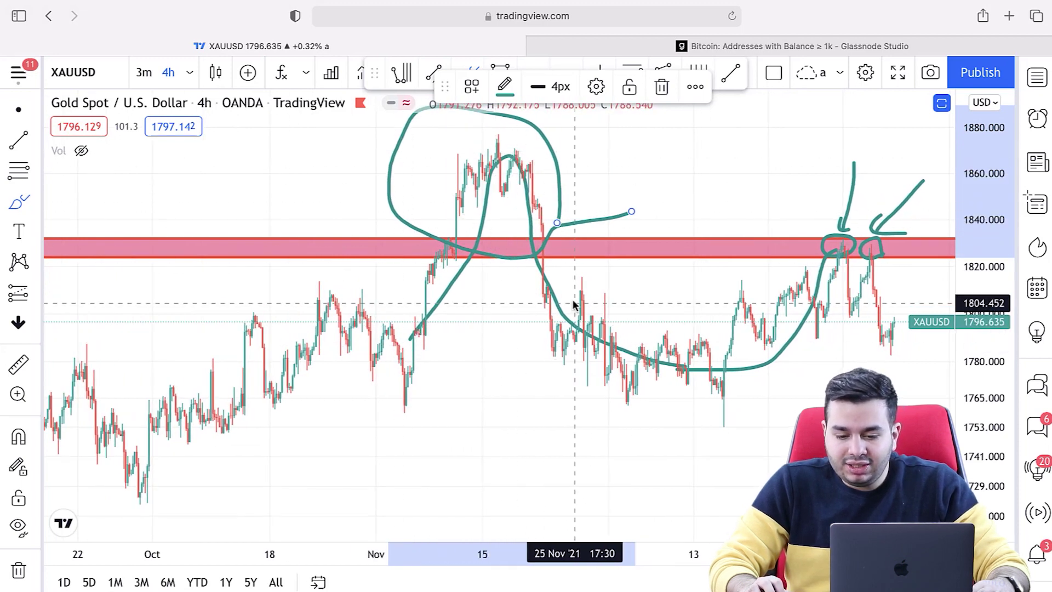
scroll(693, 320, "right", 10)
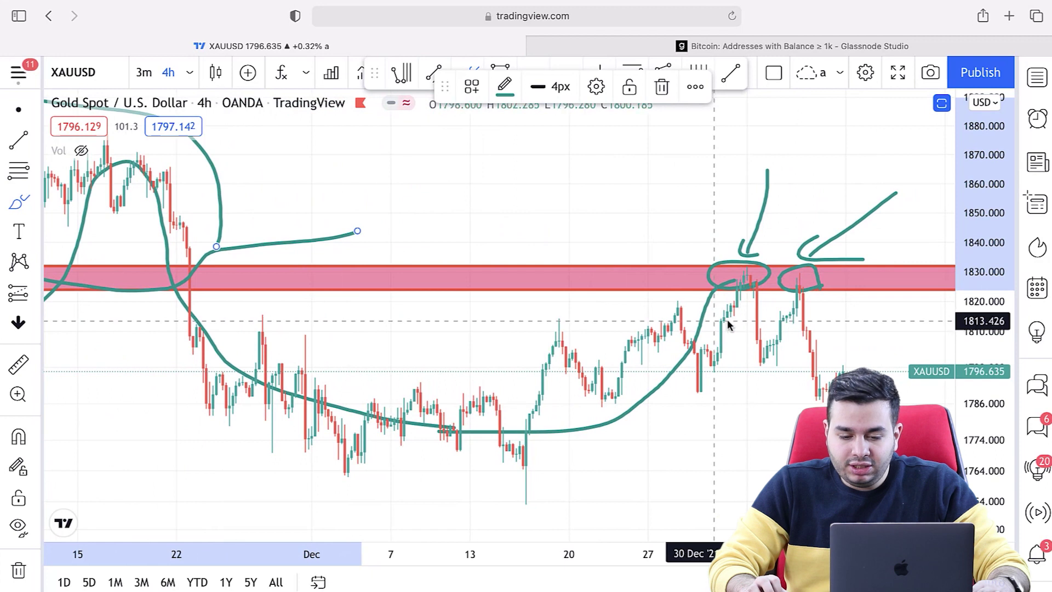
scroll(748, 290, "down", 5)
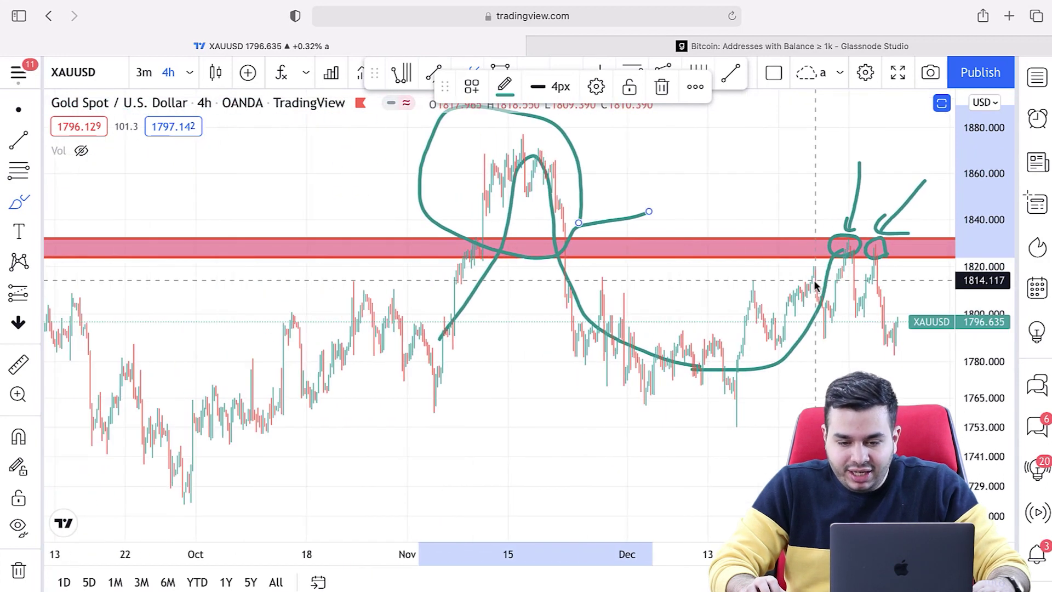
scroll(822, 283, "down", 2)
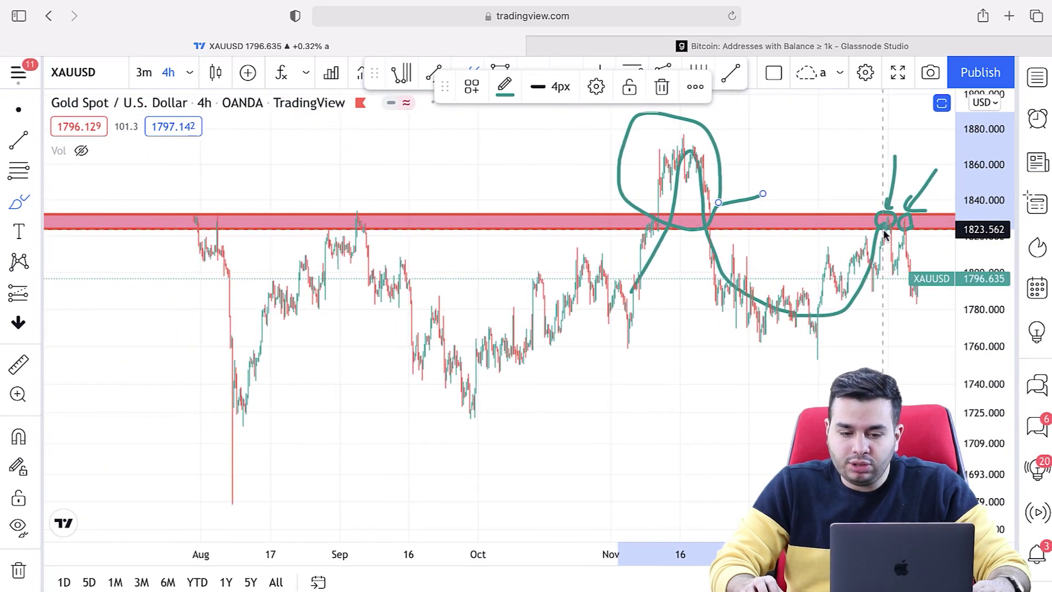
scroll(877, 223, "down", 3)
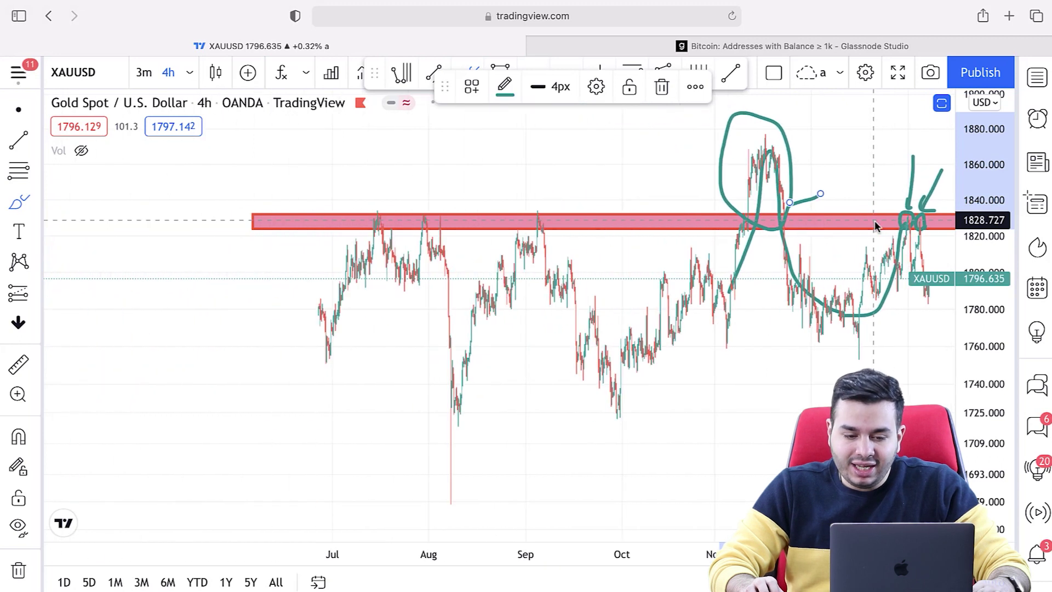
scroll(794, 231, "up", 4)
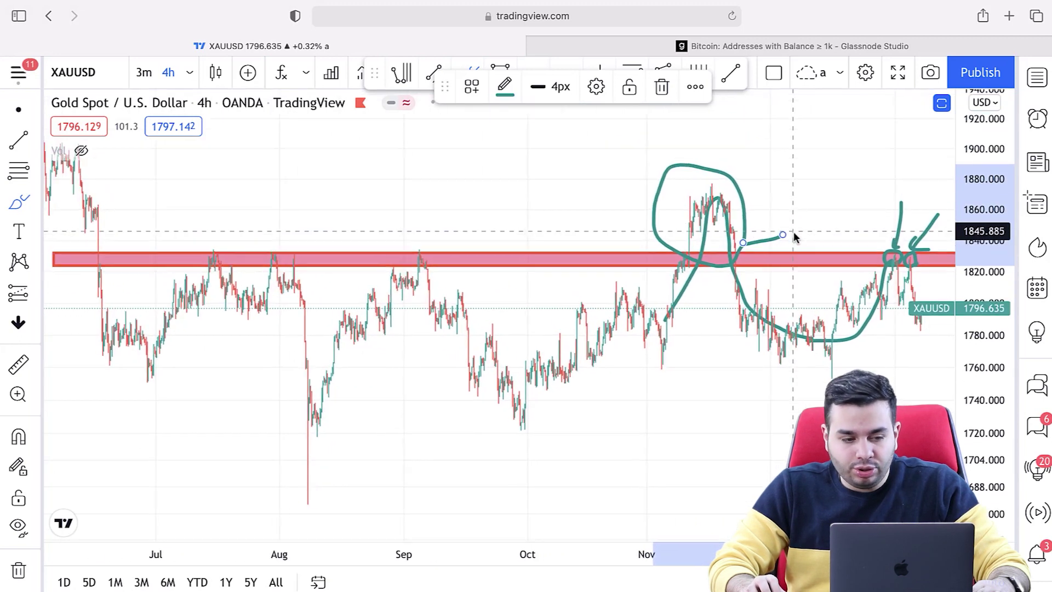
scroll(795, 231, "up", 5)
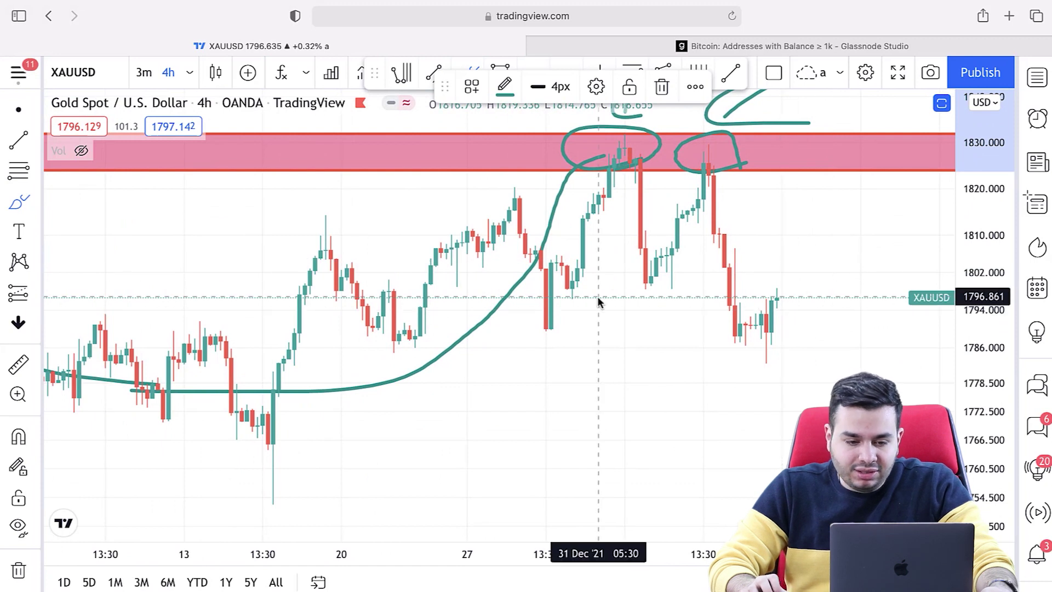
- Remove all drawings from the chart, brush a projected rise from the latest candle, and clear it again
left_click(18, 570)
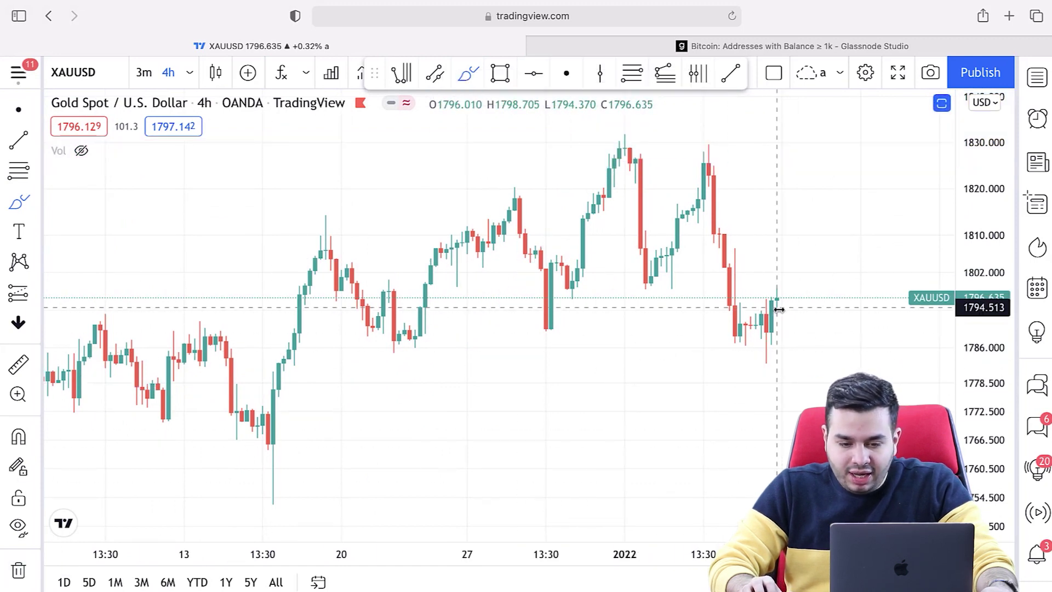
left_click_drag(778, 310, 800, 281)
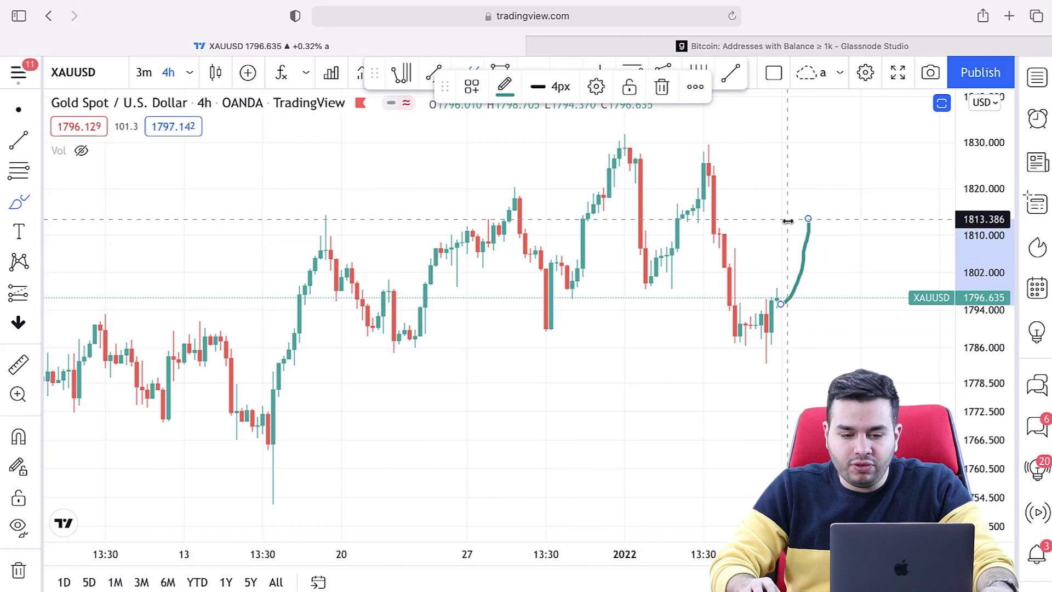
left_click_drag(808, 219, 850, 223)
left_click(18, 569)
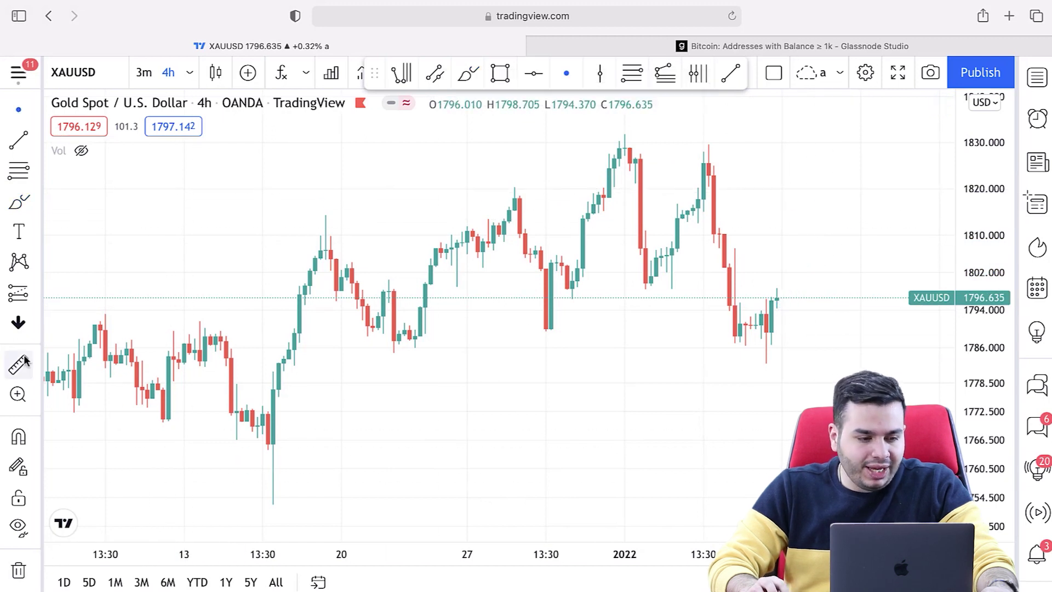
- Draw a rectangle zone from about 1815.6 to 1819.4, starting on 17 December 2021 and extending past the latest candle
left_click(37, 204)
left_click(80, 270)
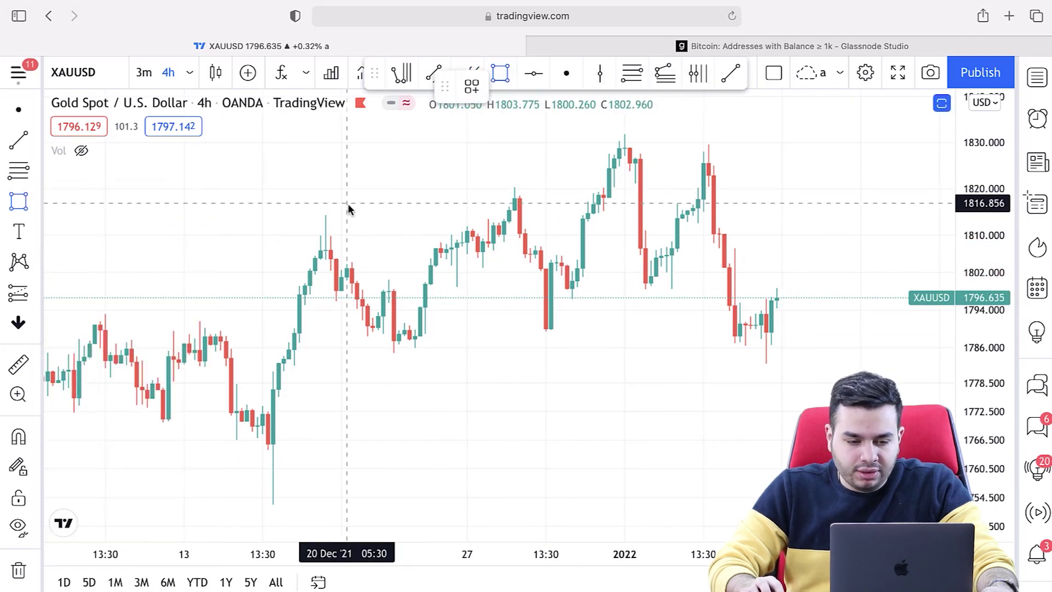
mouse_move(311, 211)
left_mouse_down()
mouse_move(794, 181)
mouse_move(876, 190)
left_mouse_up()
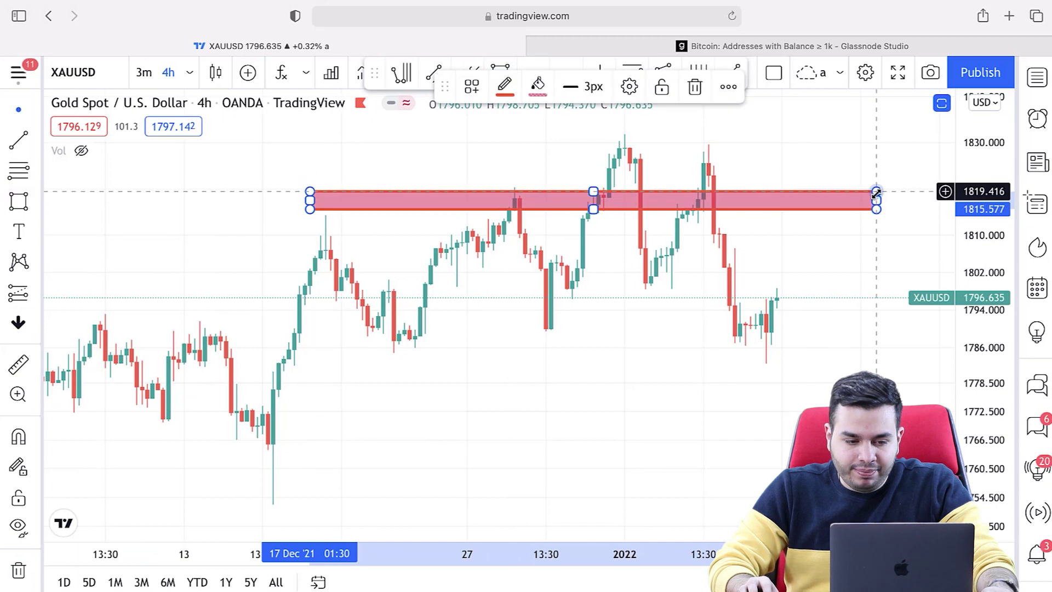
left_click(697, 178)
- Brush arrows to the zone's start and its late December touch, and circle the two early January 2022 peaks above it
left_click(37, 204)
left_click(79, 203)
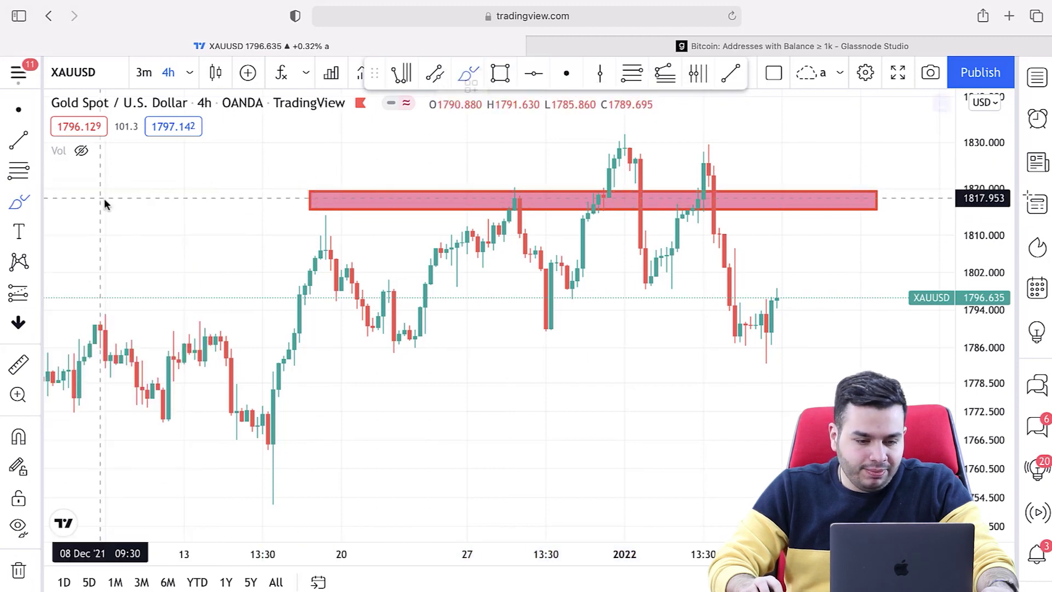
left_click_drag(240, 164, 305, 201)
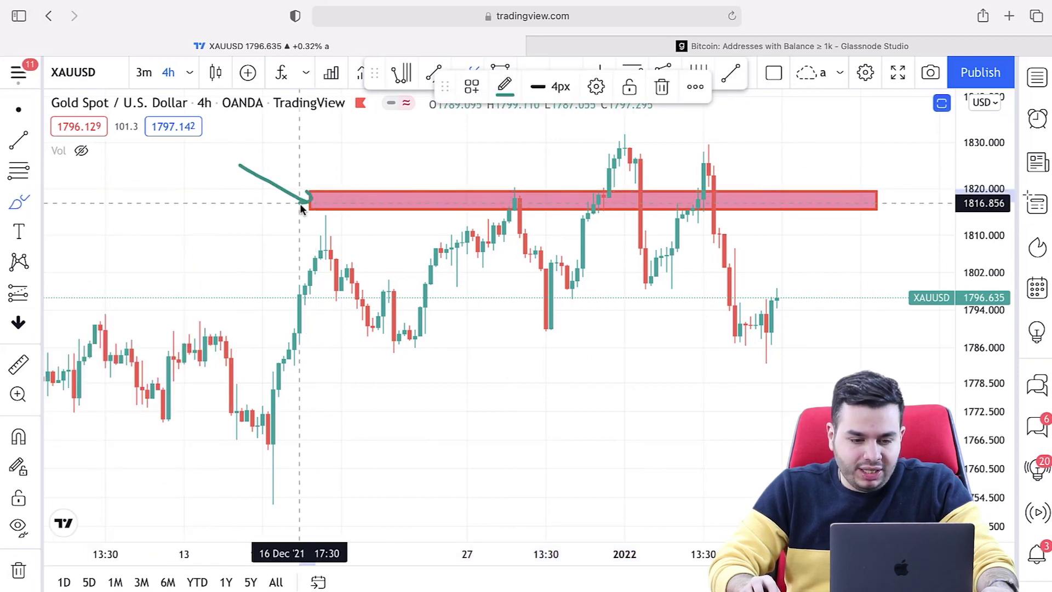
left_click_drag(438, 149, 512, 204)
mouse_move(646, 135)
left_mouse_down()
mouse_move(630, 122)
mouse_move(589, 140)
mouse_move(645, 146)
left_mouse_up()
mouse_move(719, 177)
left_mouse_down()
mouse_move(702, 187)
mouse_move(686, 147)
left_mouse_up()
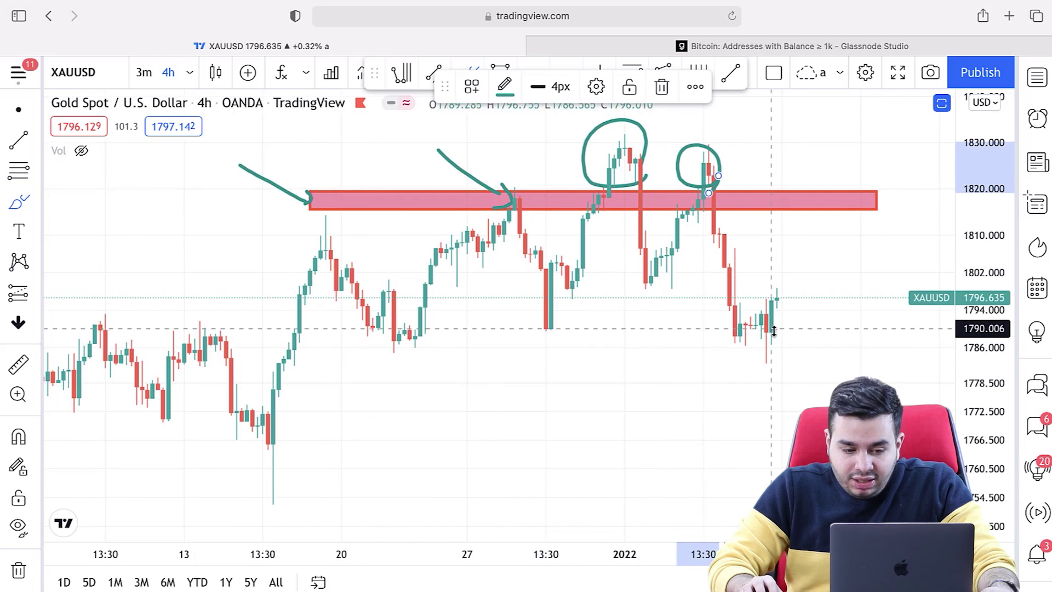
- Brush arcs under the four successive swing lows below the zone, from late December 2021 to the latest January low
scroll(739, 356, "up", 2)
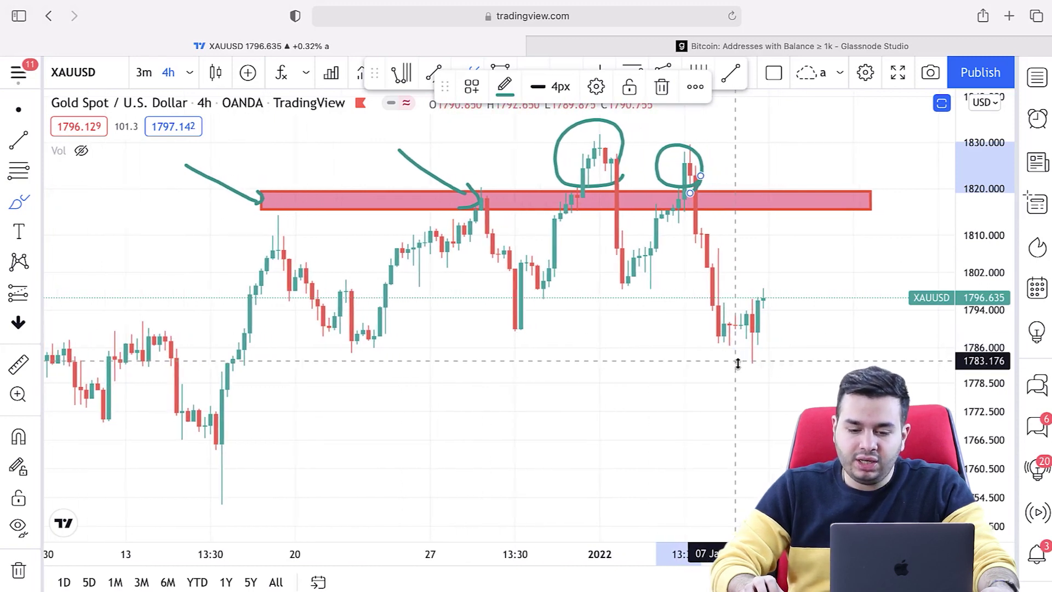
scroll(738, 363, "up", 1)
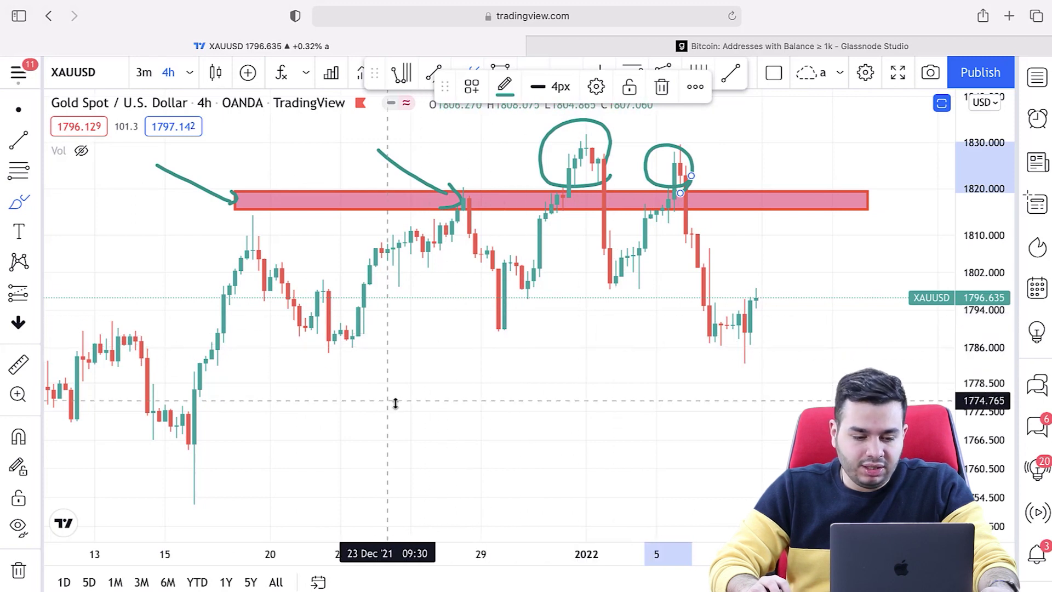
mouse_move(294, 345)
left_mouse_down()
mouse_move(347, 364)
mouse_move(387, 332)
left_mouse_up()
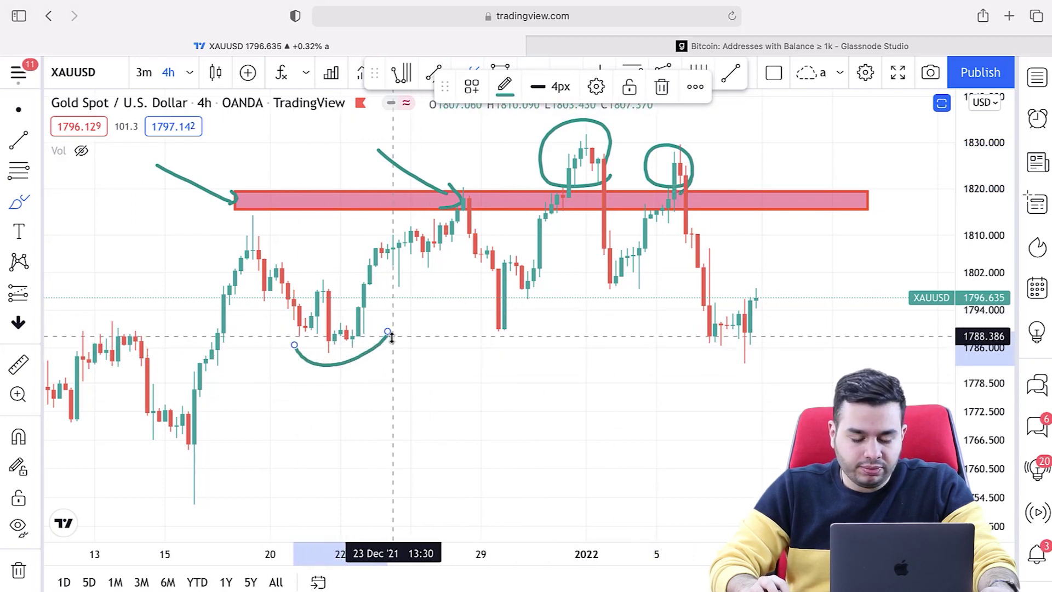
left_click_drag(443, 311, 529, 314)
mouse_move(582, 279)
left_mouse_down()
mouse_move(586, 288)
mouse_move(676, 282)
left_mouse_up()
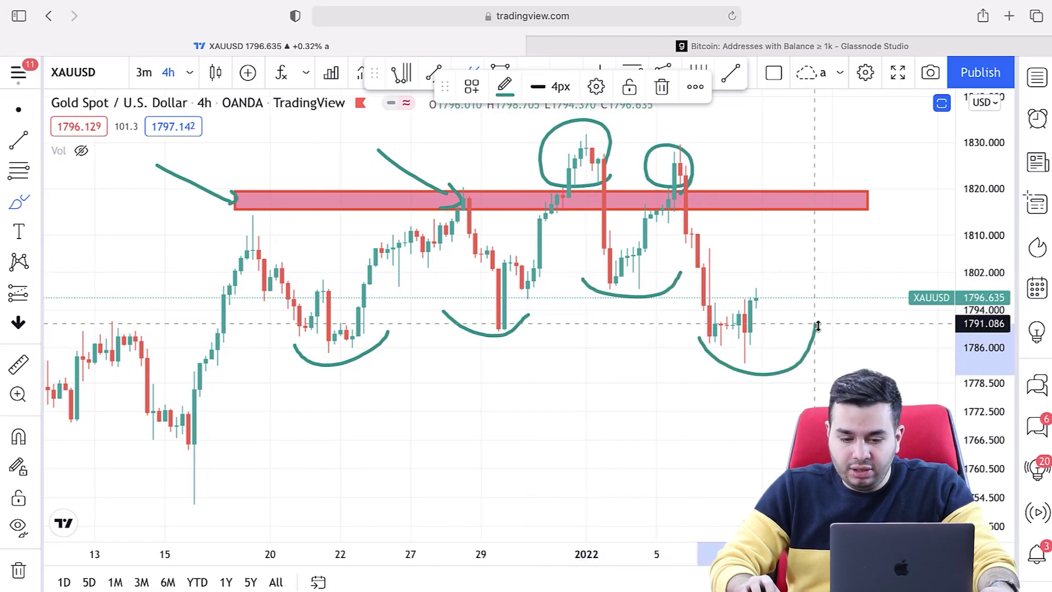
- Brush a projected path rising from the latest candle to just below the zone and falling past the recent low, ending in an arrowhead
mouse_move(758, 315)
left_mouse_down()
mouse_move(788, 256)
mouse_move(778, 230)
mouse_move(872, 371)
left_mouse_up()
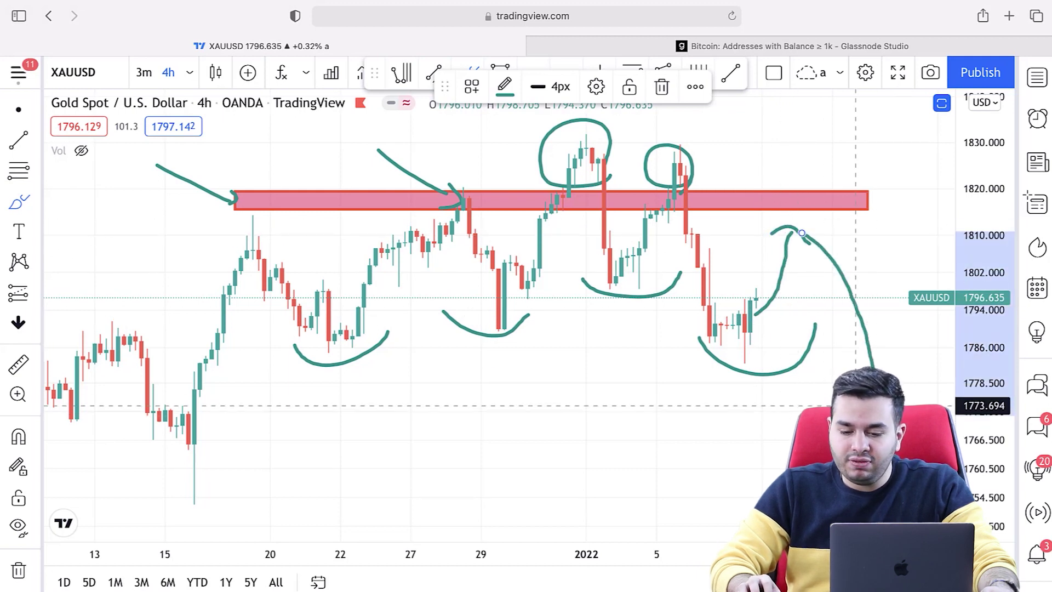
scroll(910, 406, "down", 5)
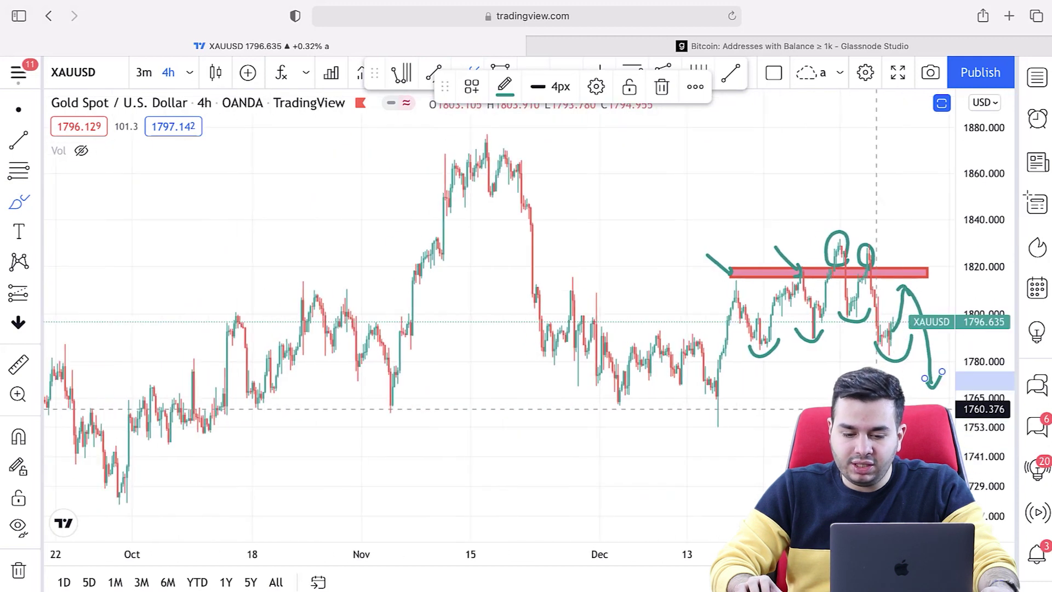
left_click_drag(840, 406, 672, 406)
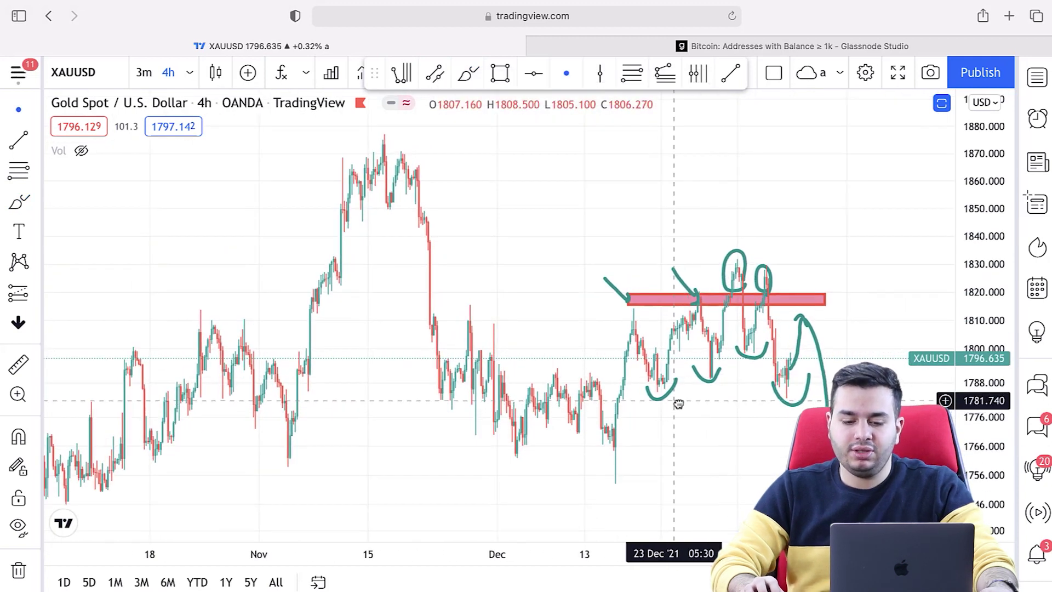
scroll(487, 377, "down", 3)
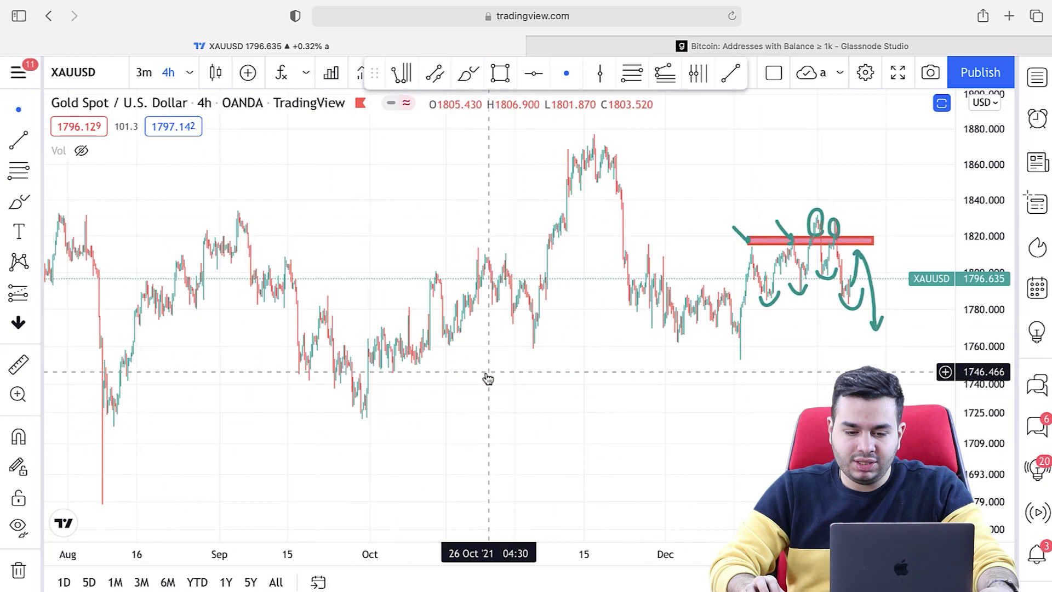
scroll(860, 337, "up", 3)
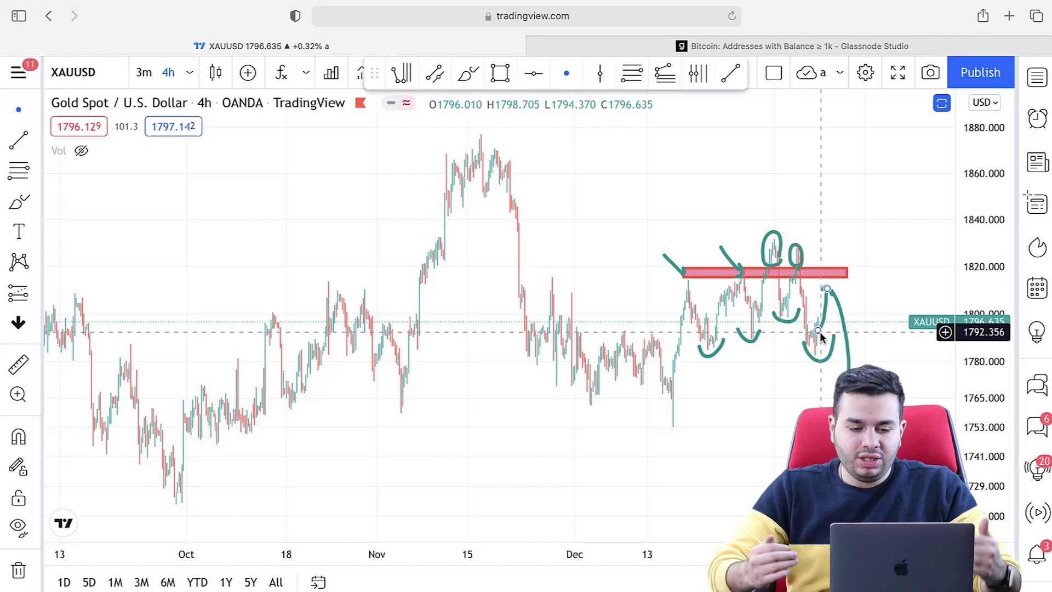
- Remove all drawings and draw a thin rectangle zone across the highs from July 2021 to January 2022, extending past the latest candle
left_click(16, 571)
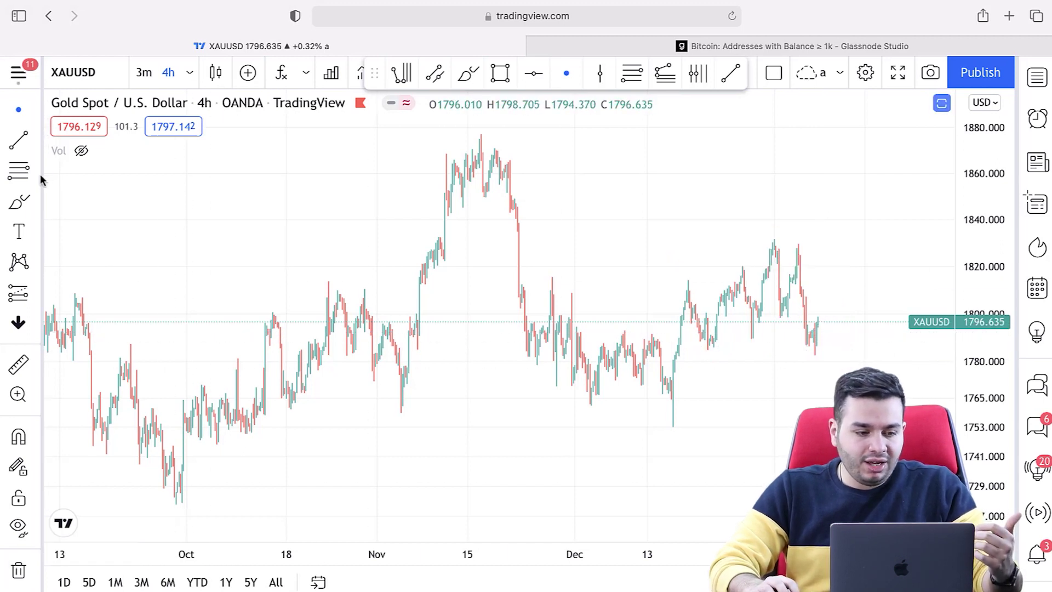
key("alt+shift+r")
scroll(446, 253, "down", 4)
scroll(440, 243, "down", 3)
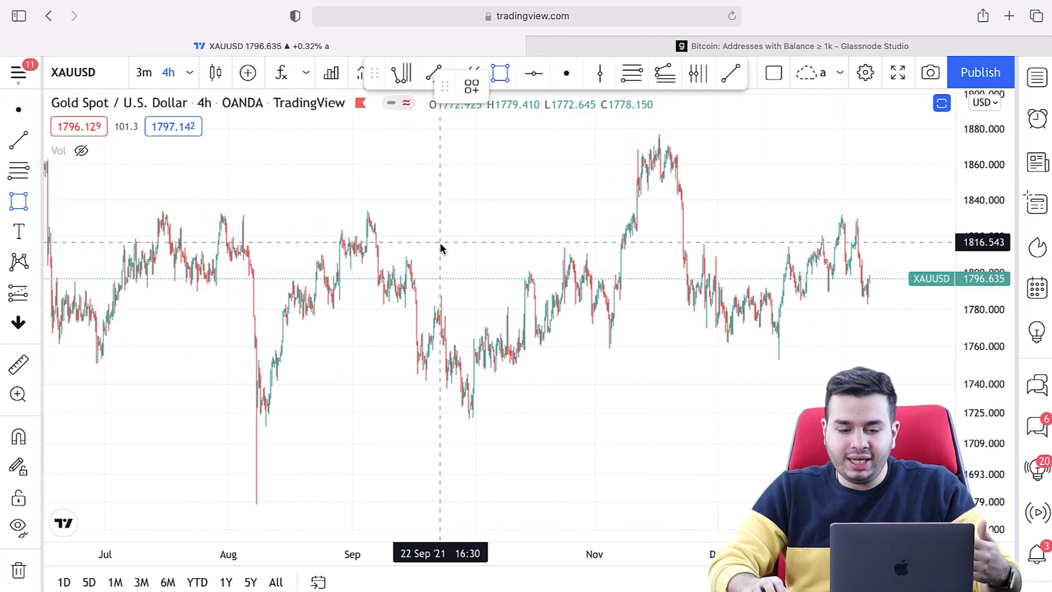
left_click_drag(171, 251, 927, 240)
left_click(877, 192)
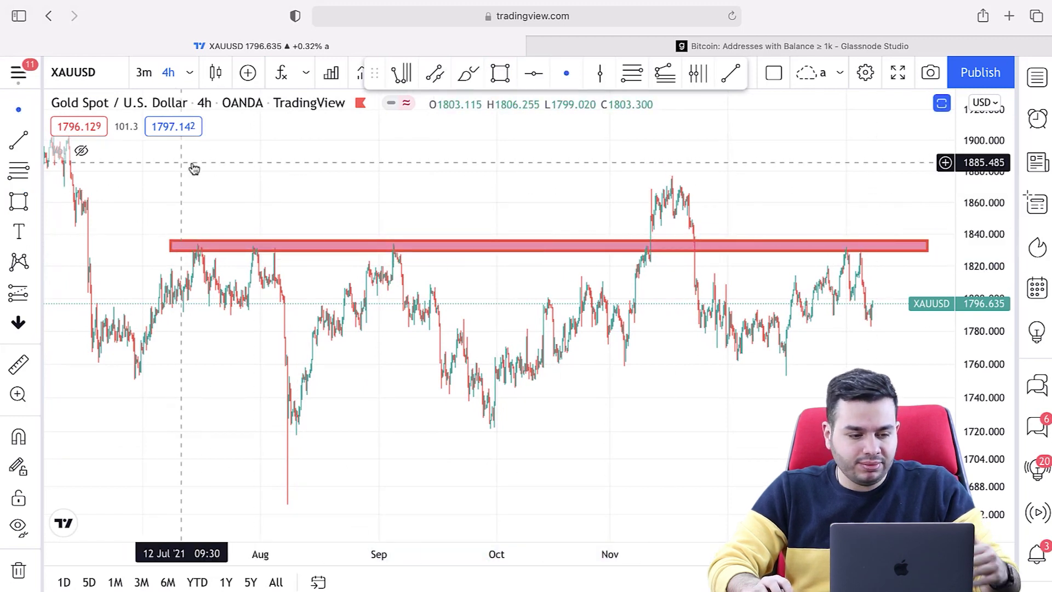
- Brush an arrow to the late November drop through the zone, and a curve from there through December, up to the January top and down
left_click(37, 201)
left_click(83, 206)
scroll(674, 203, "up", 5)
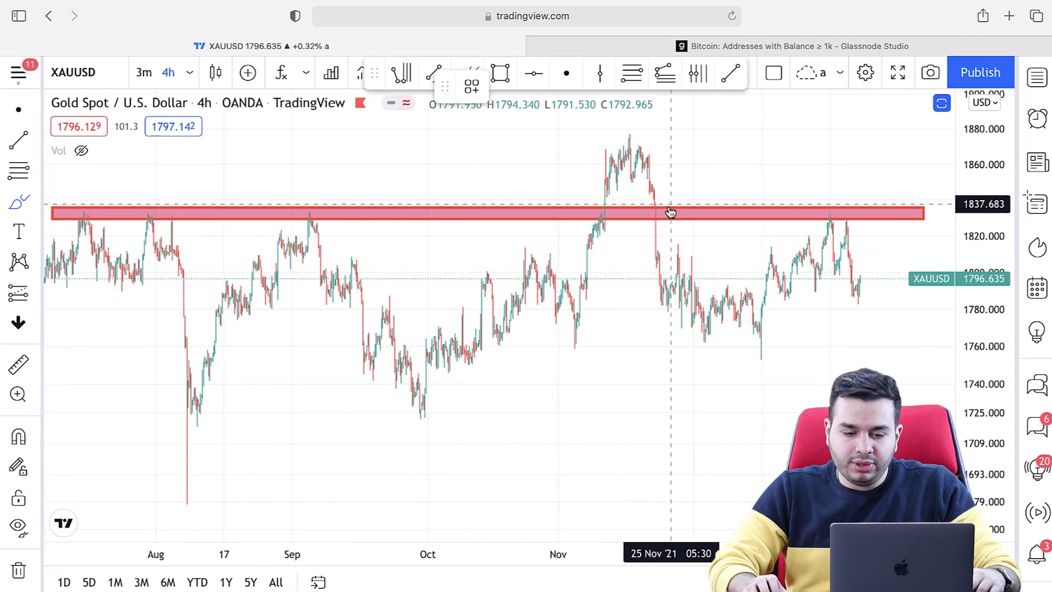
mouse_move(681, 187)
left_mouse_down()
mouse_move(579, 220)
mouse_move(600, 237)
left_mouse_up()
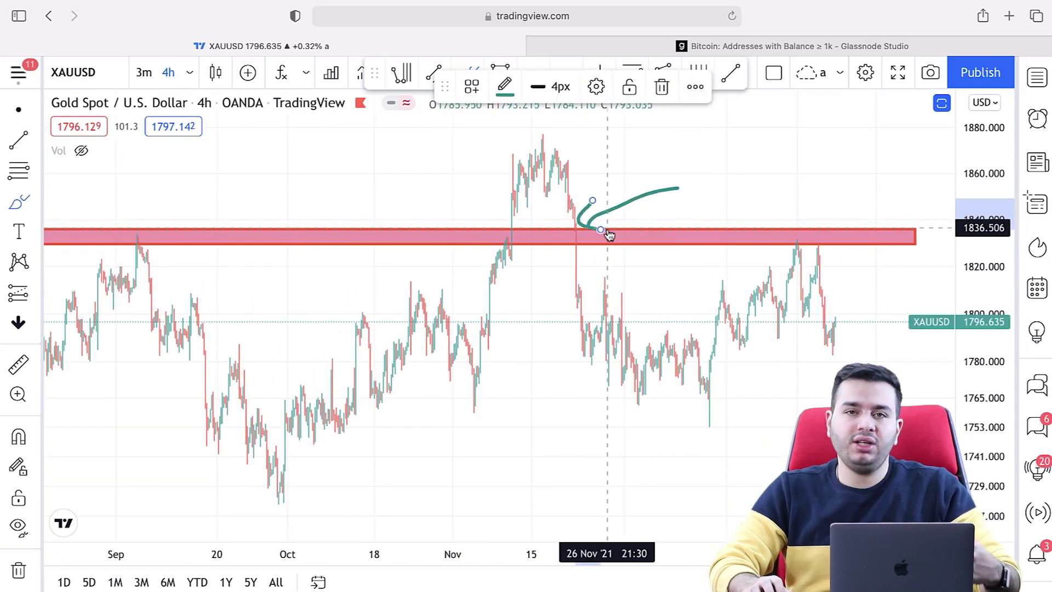
mouse_move(582, 236)
left_mouse_down()
mouse_move(589, 324)
mouse_move(678, 372)
mouse_move(755, 318)
left_mouse_up()
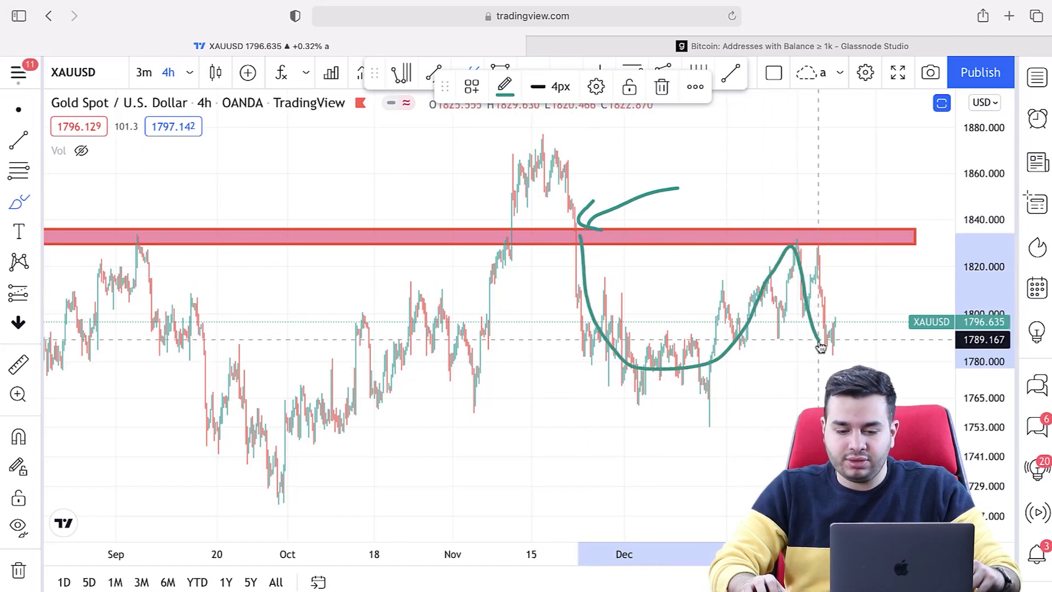
left_click_drag(820, 335, 833, 351)
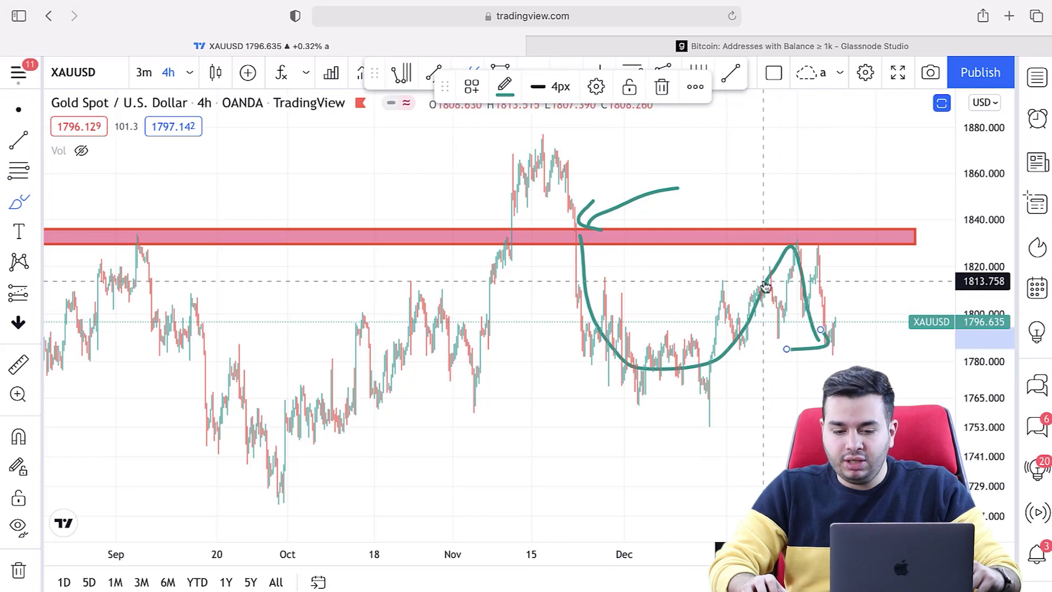
- Brush a circle around the late November drop through the zone, and clear all drawings from the chart
left_click_drag(593, 237, 602, 235)
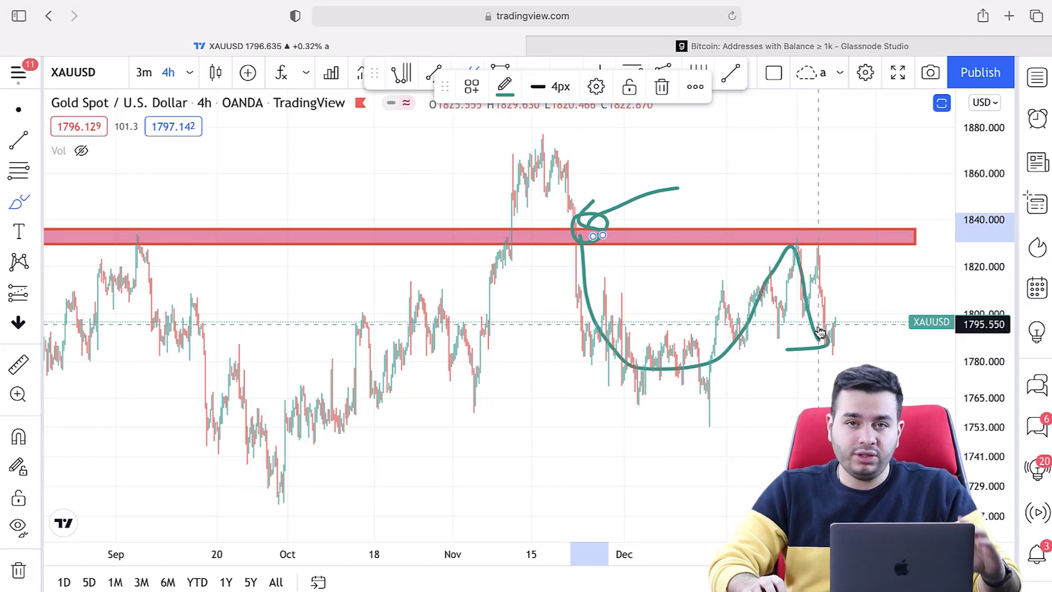
scroll(646, 308, "down", 5)
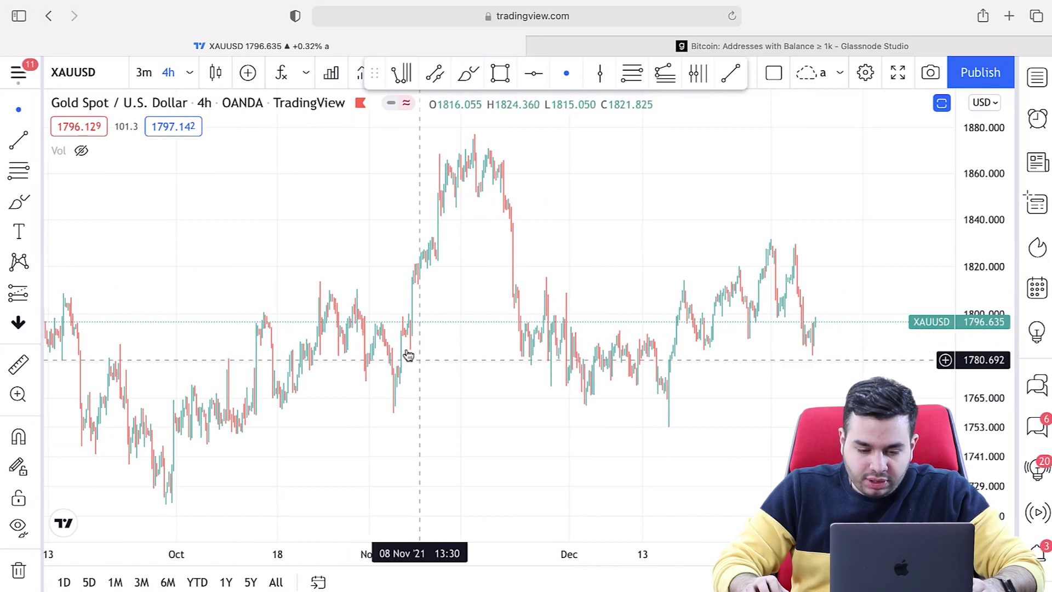
- Draw a thin rectangle zone at about 1760 to 1765 across the swing lows from mid-October through December 2021
scroll(547, 393, "up", 3)
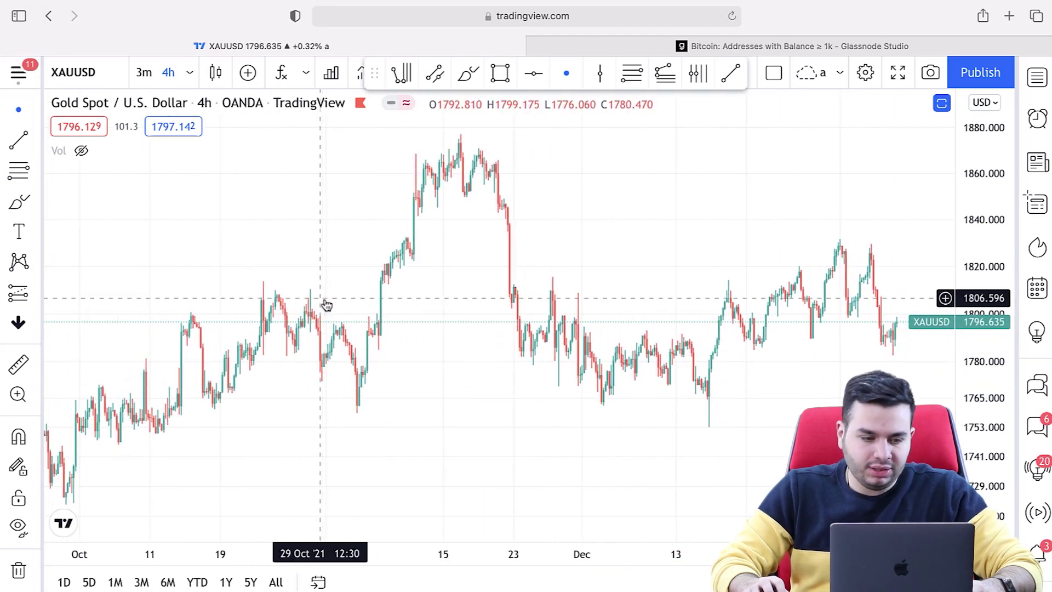
left_click(41, 208)
left_click(82, 267)
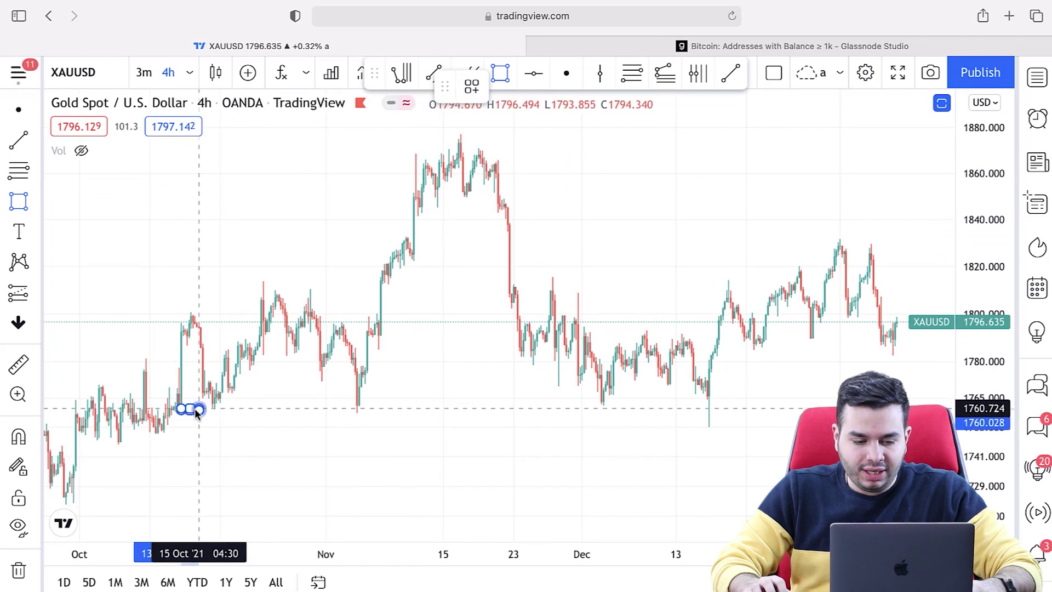
left_click_drag(196, 410, 871, 398)
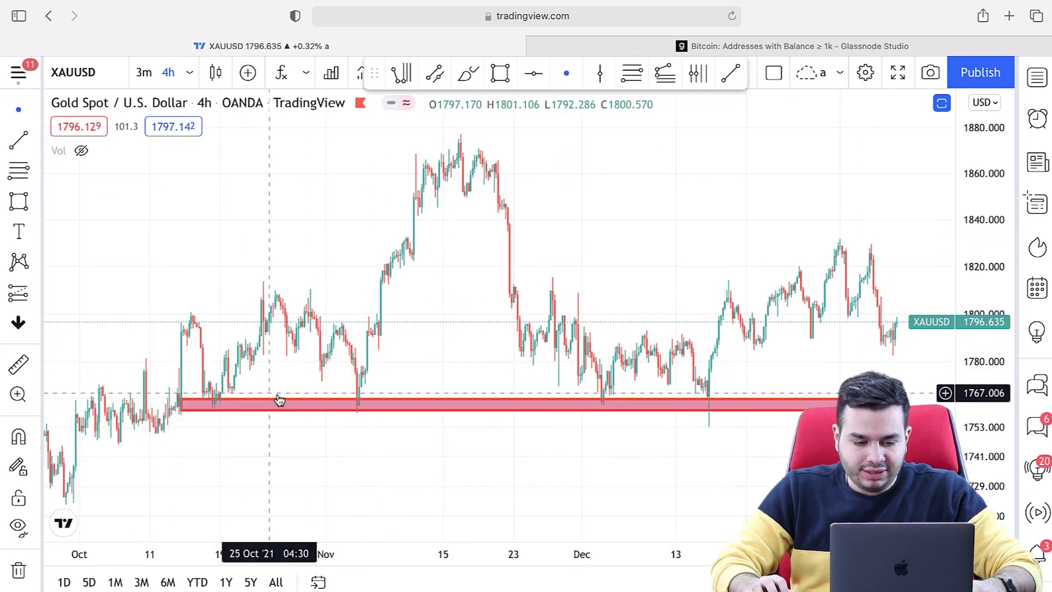
- Examine the zone against the October to December lows on the 1-hour timeframe, and return to 4 hours
left_click(190, 74)
left_click(245, 324)
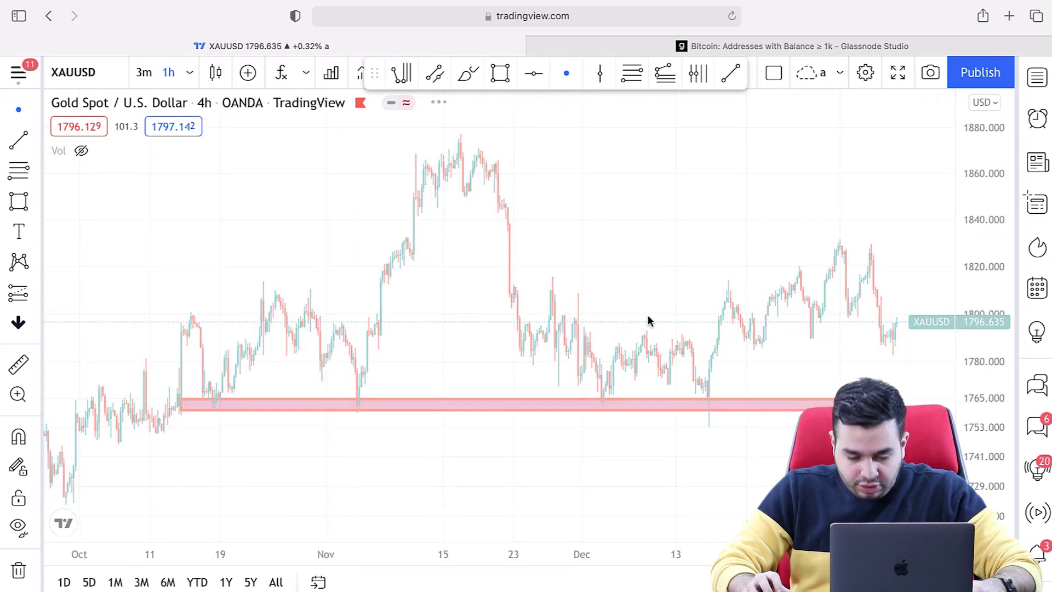
scroll(701, 315, "down", 5)
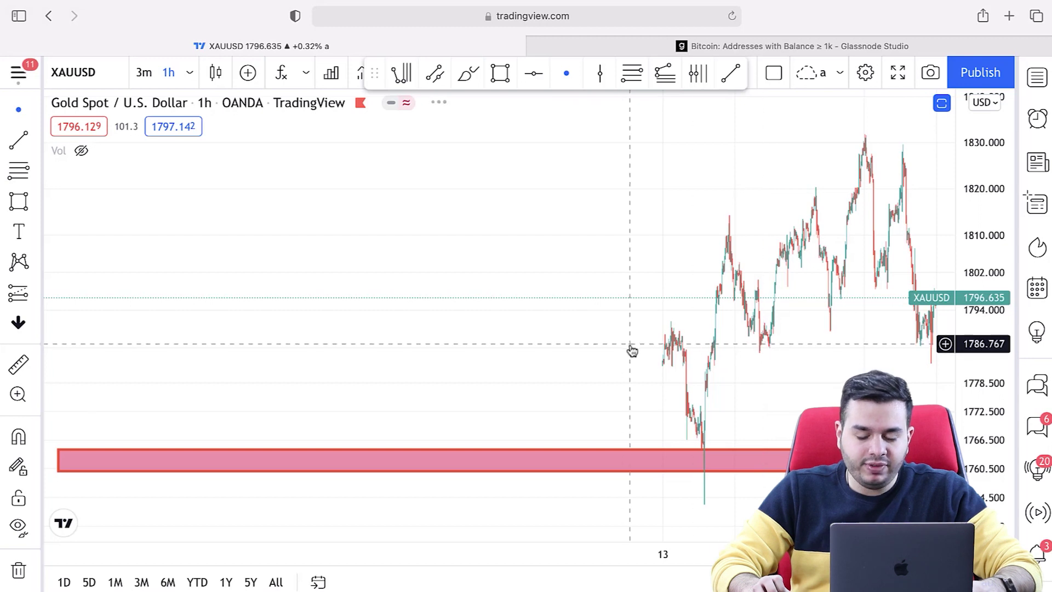
scroll(623, 350, "down", 5)
scroll(622, 321, "left", 3)
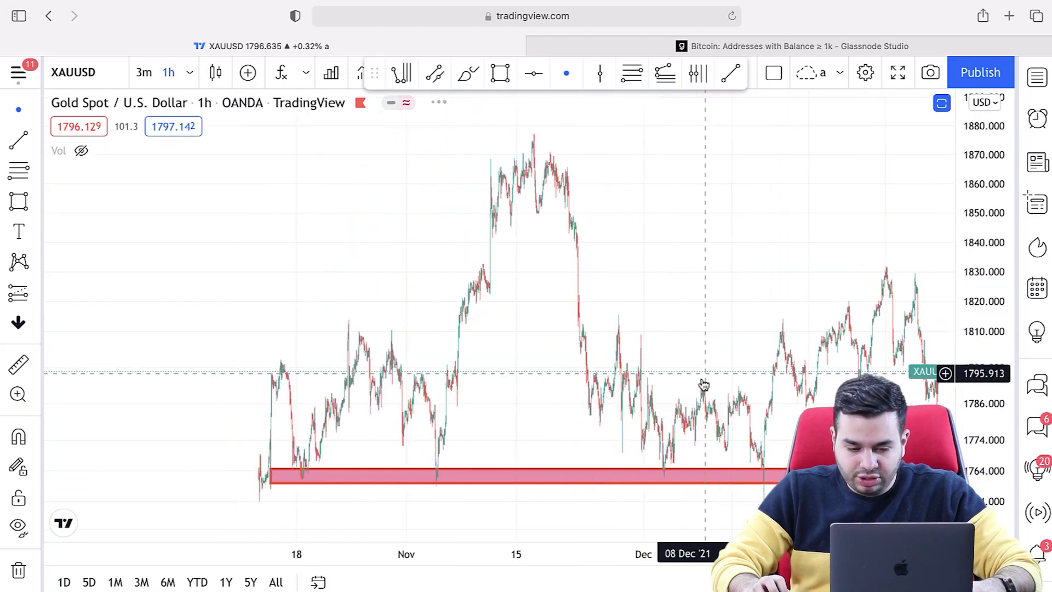
scroll(362, 455, "up", 3)
scroll(383, 439, "left", 3)
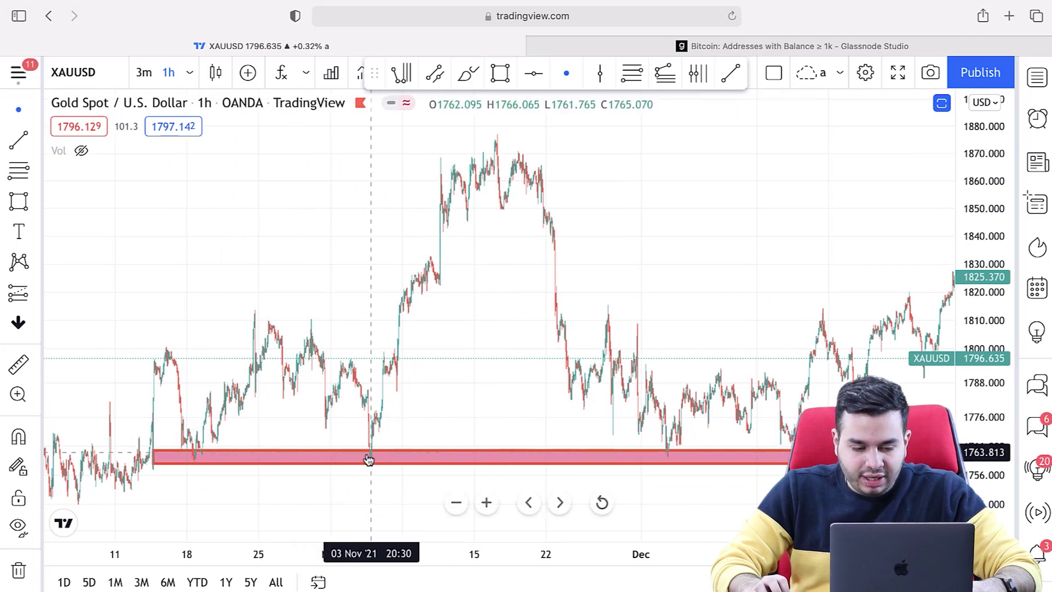
left_click(188, 75)
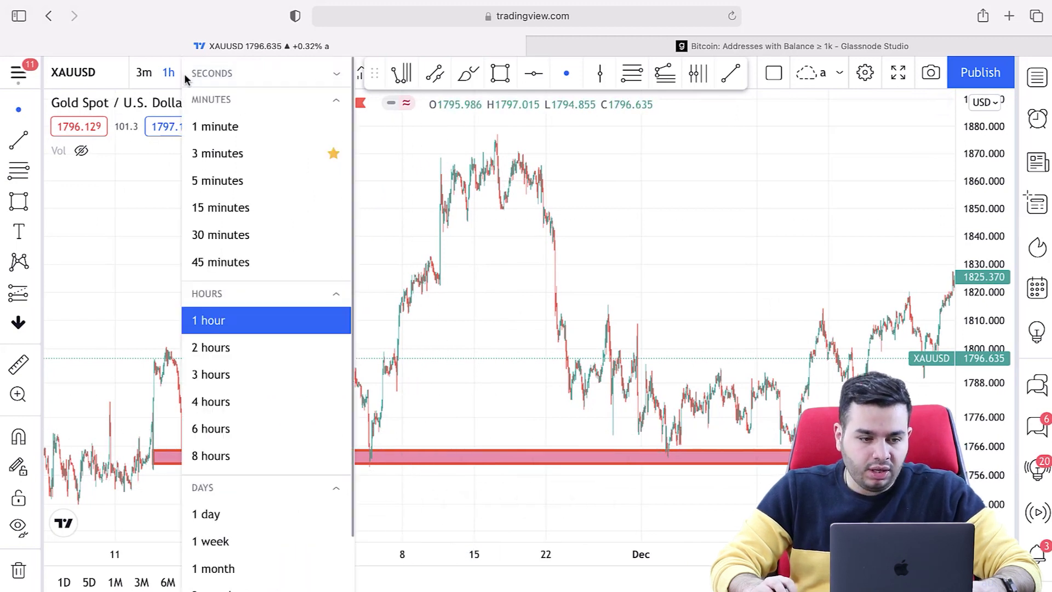
left_click(250, 401)
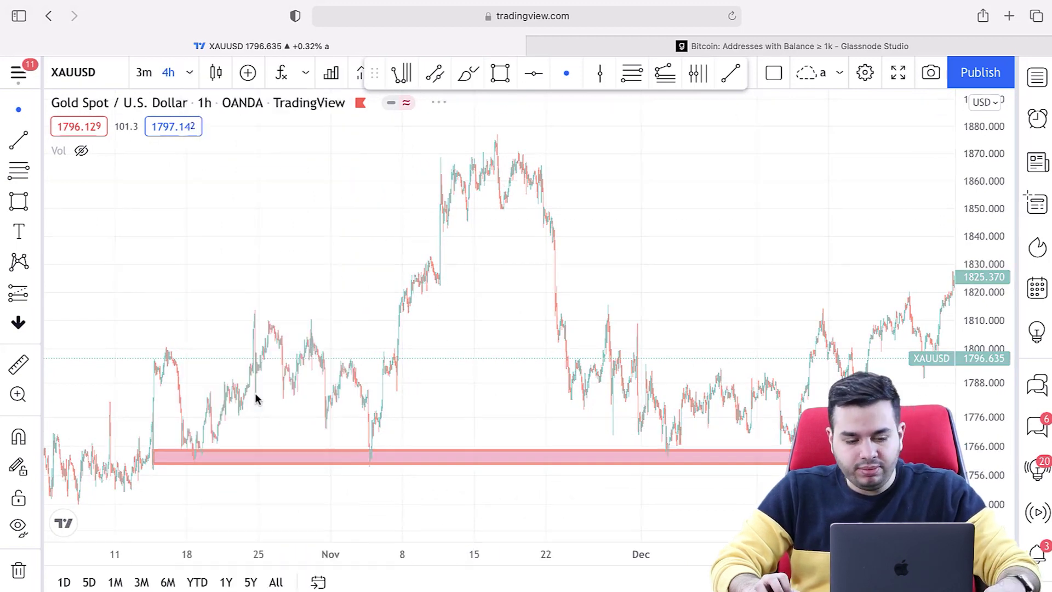
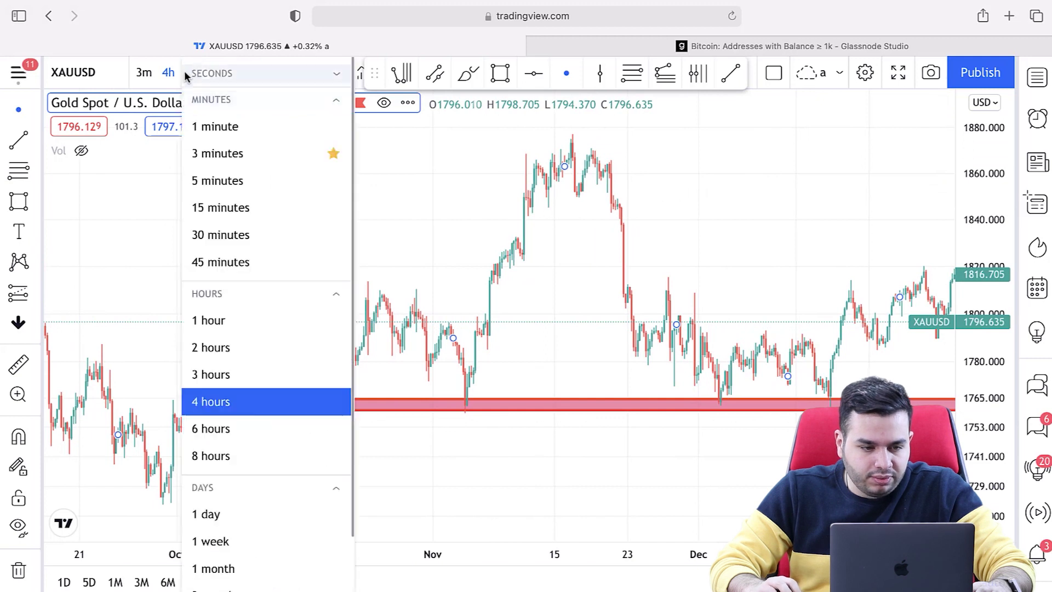
- Switch to the 1-day timeframe and reshape the zone to start at 22 Oct '21 and span about 1759.7 to 1768.8
left_click(230, 510)
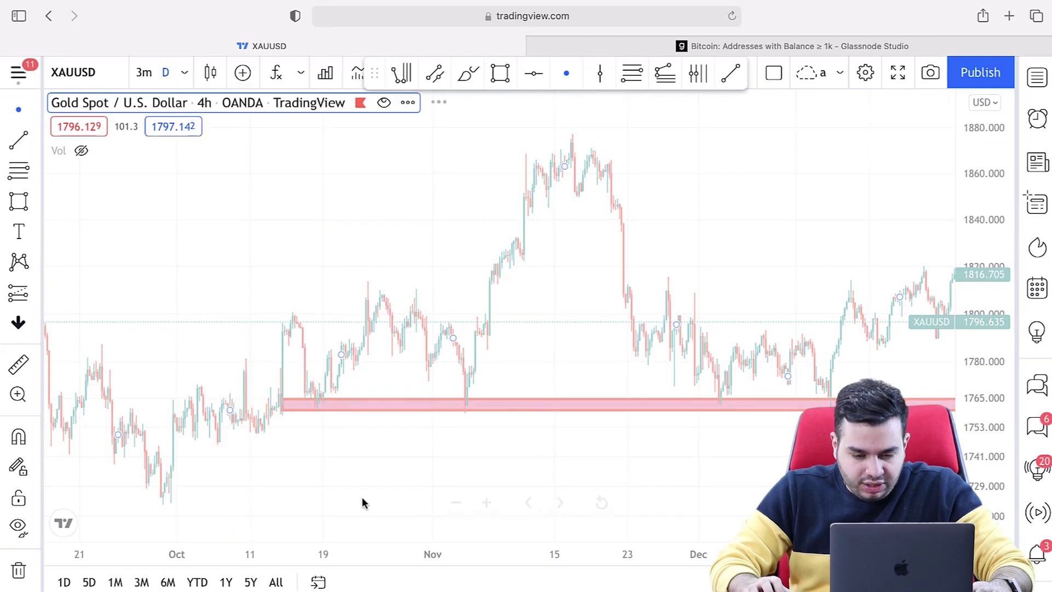
scroll(712, 439, "up", 5)
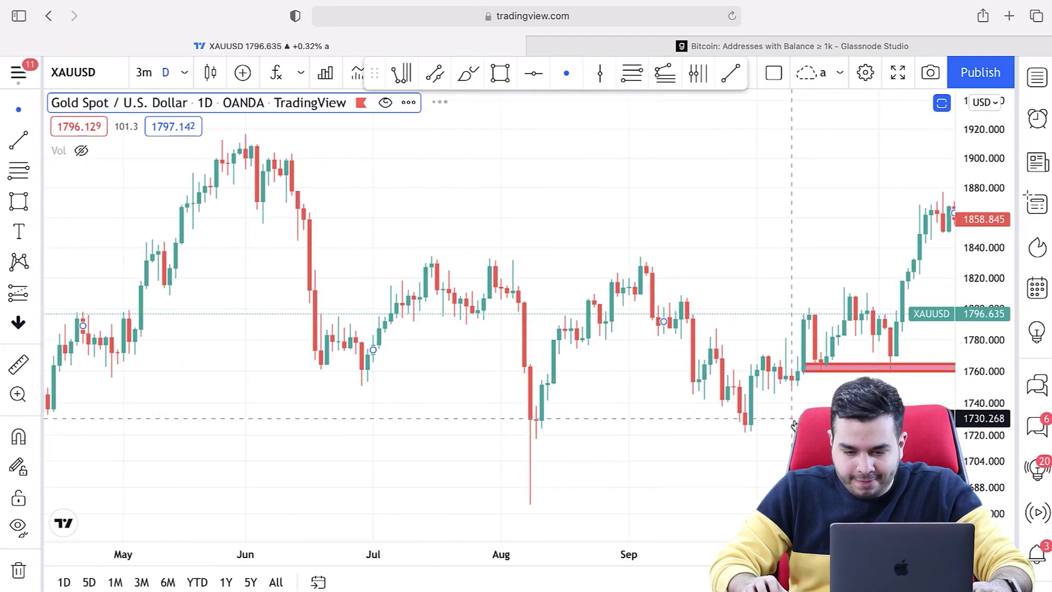
scroll(694, 425, "up", 5)
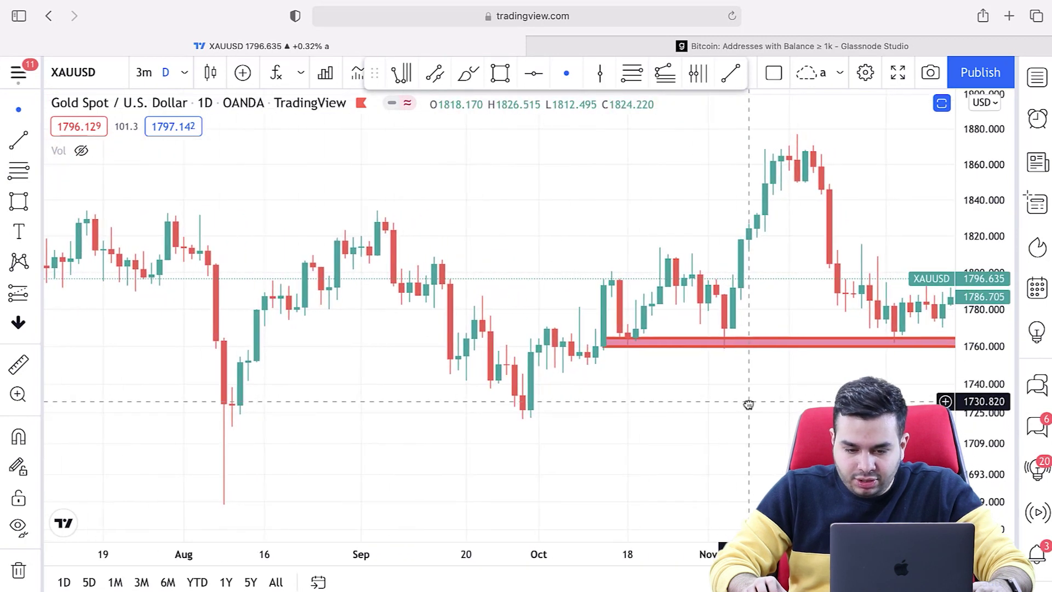
scroll(655, 408, "right", 3)
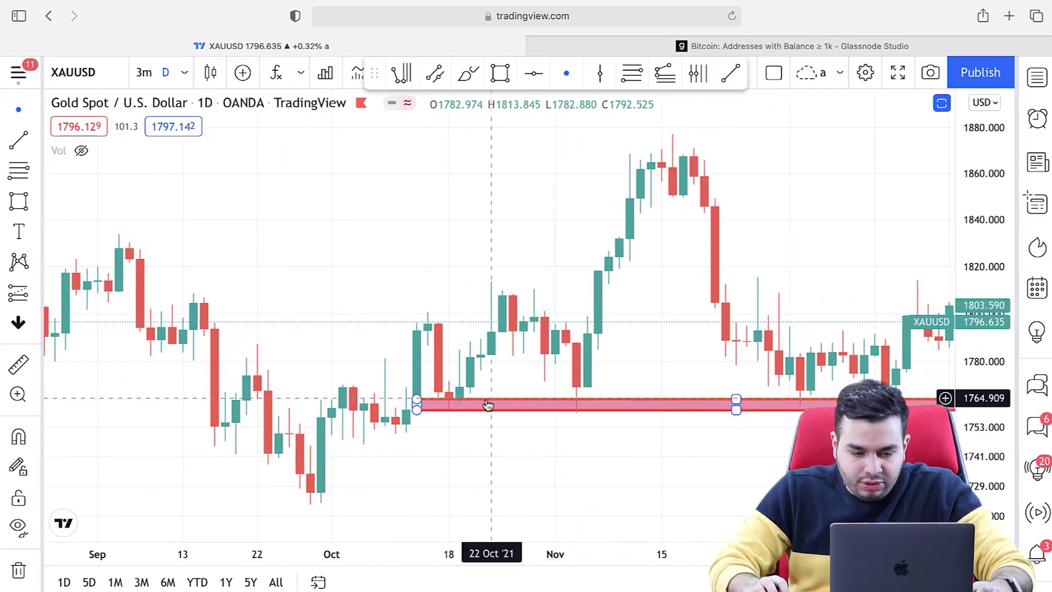
left_click_drag(493, 406, 525, 404)
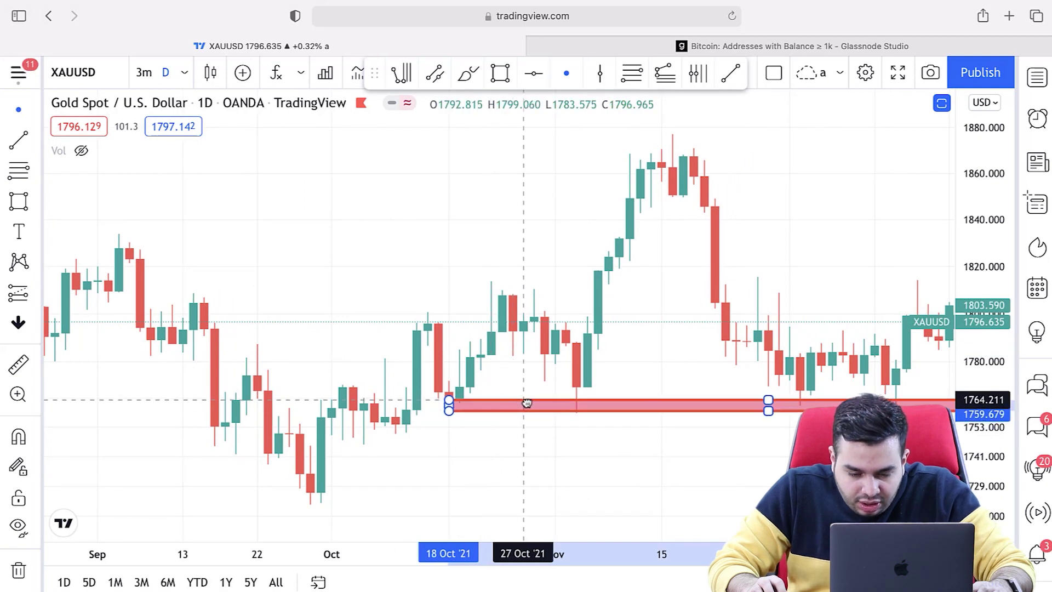
left_click_drag(449, 401, 576, 415)
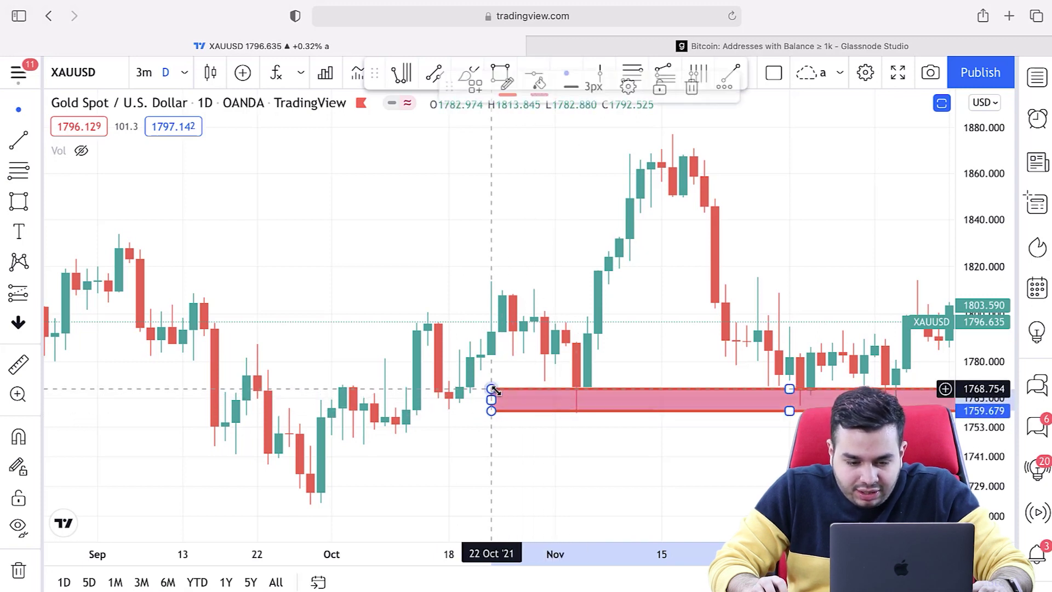
left_click(613, 467)
- Brush a short arc under the mid-December wick that dips below the zone
scroll(612, 468, "right", 3)
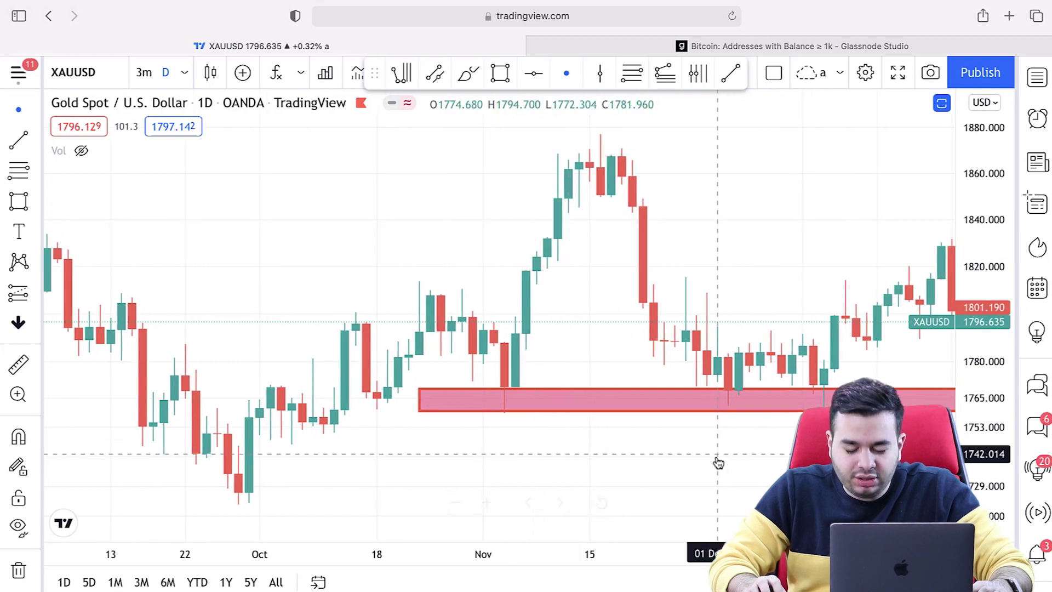
left_click_drag(718, 463, 611, 457)
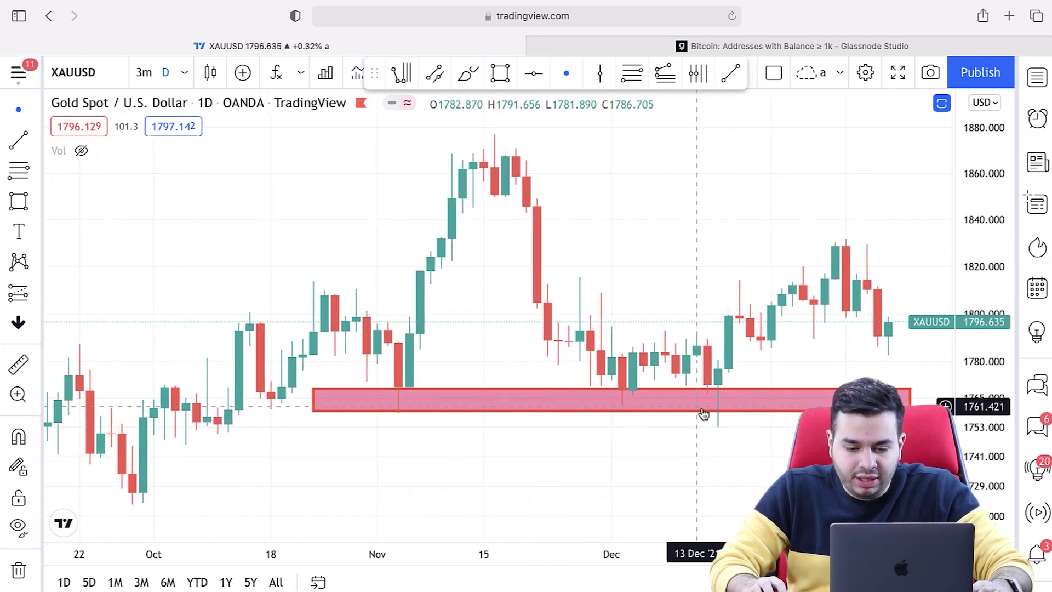
left_click(33, 204)
left_click(113, 216)
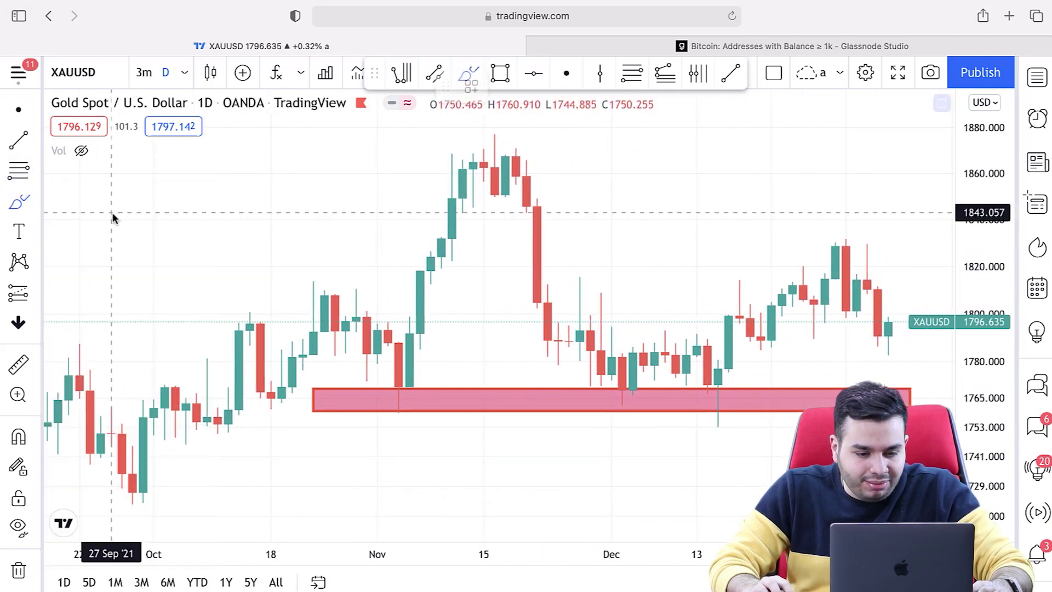
left_click_drag(750, 430, 688, 427)
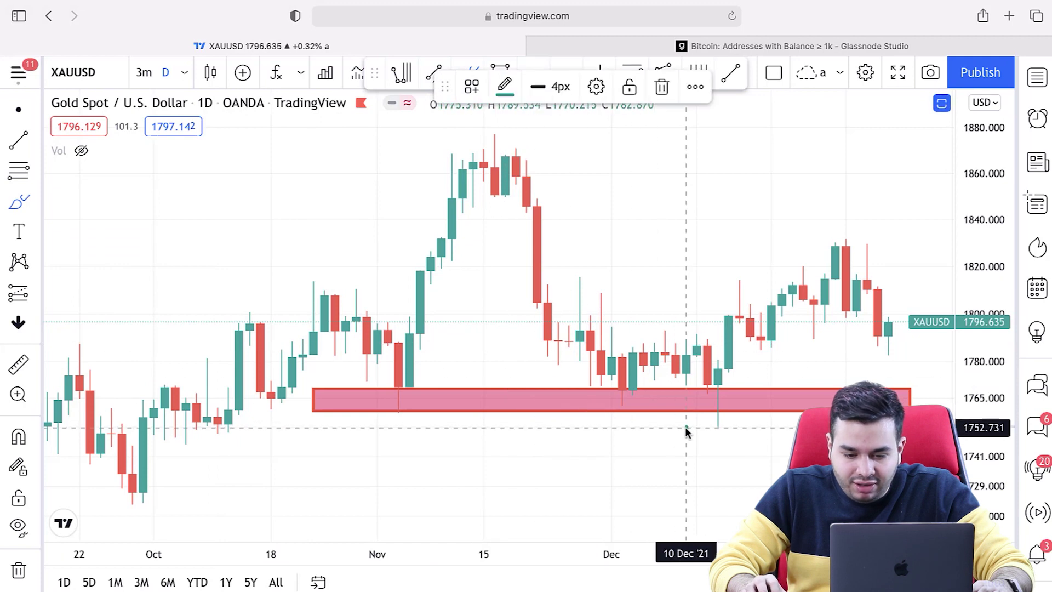
- Switch to the 1-hour timeframe and focus the chart on the mid-December candles dipping through the zone
left_click(185, 72)
left_click(214, 317)
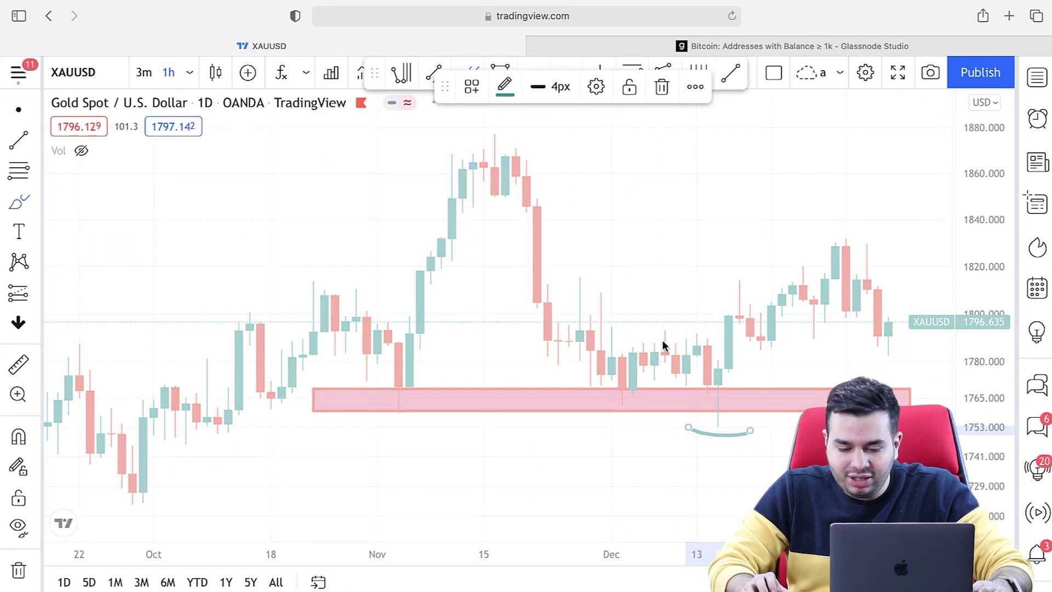
scroll(688, 347, "left", 15)
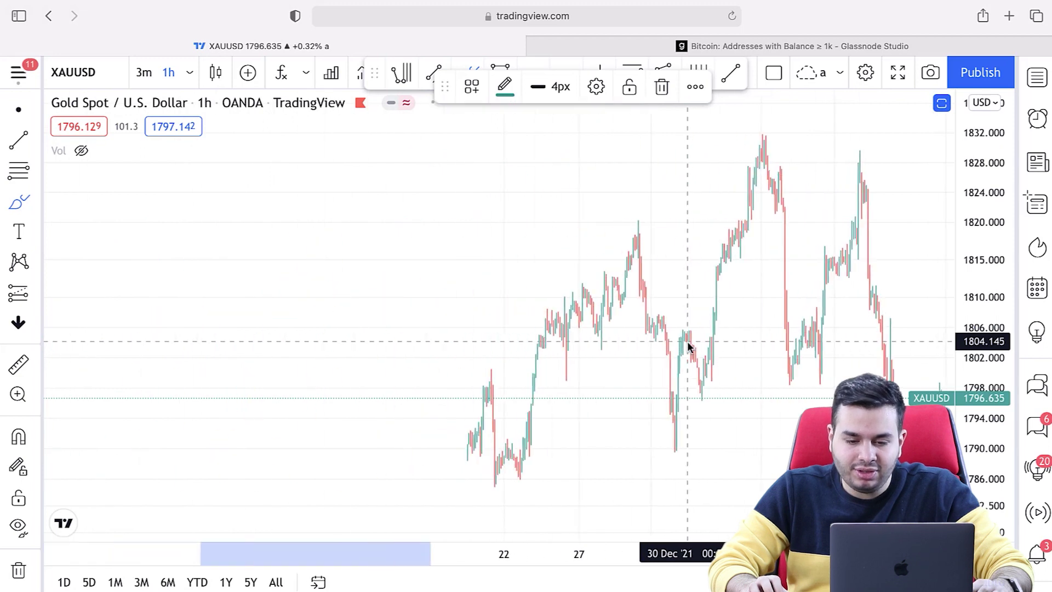
scroll(687, 341, "left", 5)
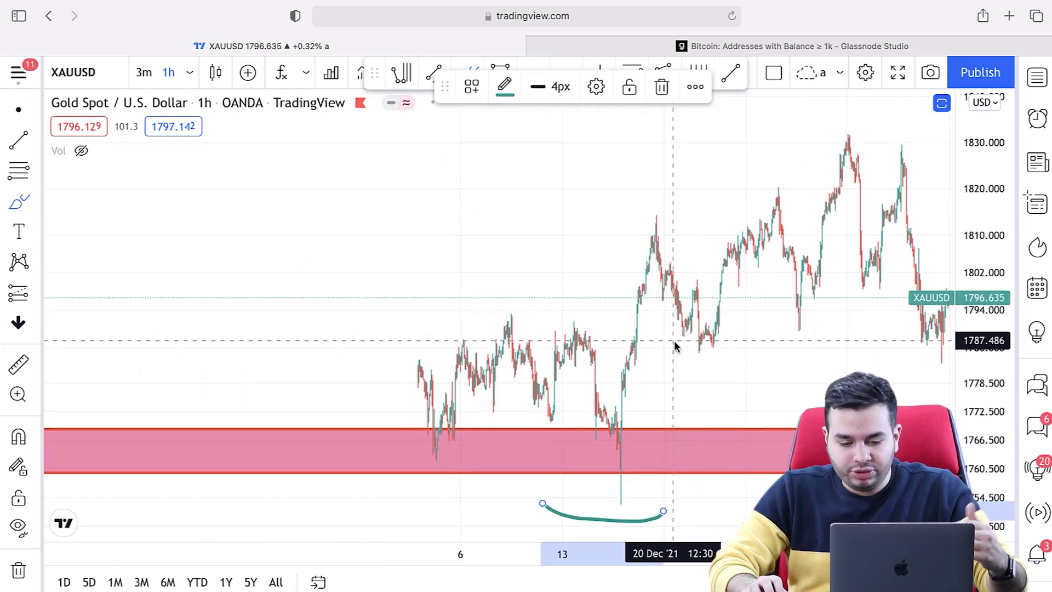
scroll(673, 345, "left", 10)
left_click(763, 346)
scroll(811, 345, "left", 5)
scroll(810, 351, "up", 5)
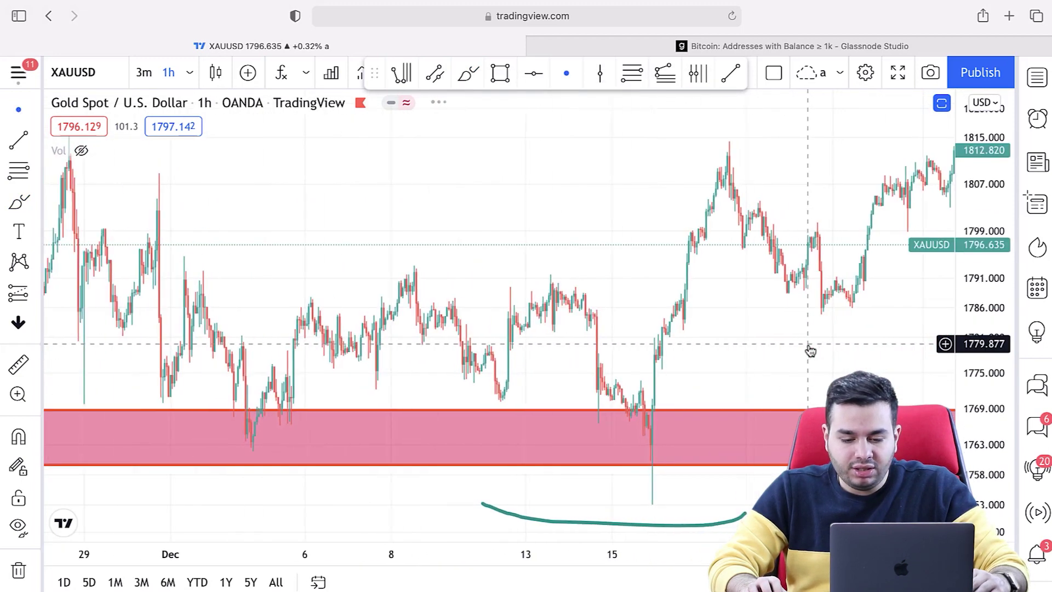
scroll(810, 350, "up", 5)
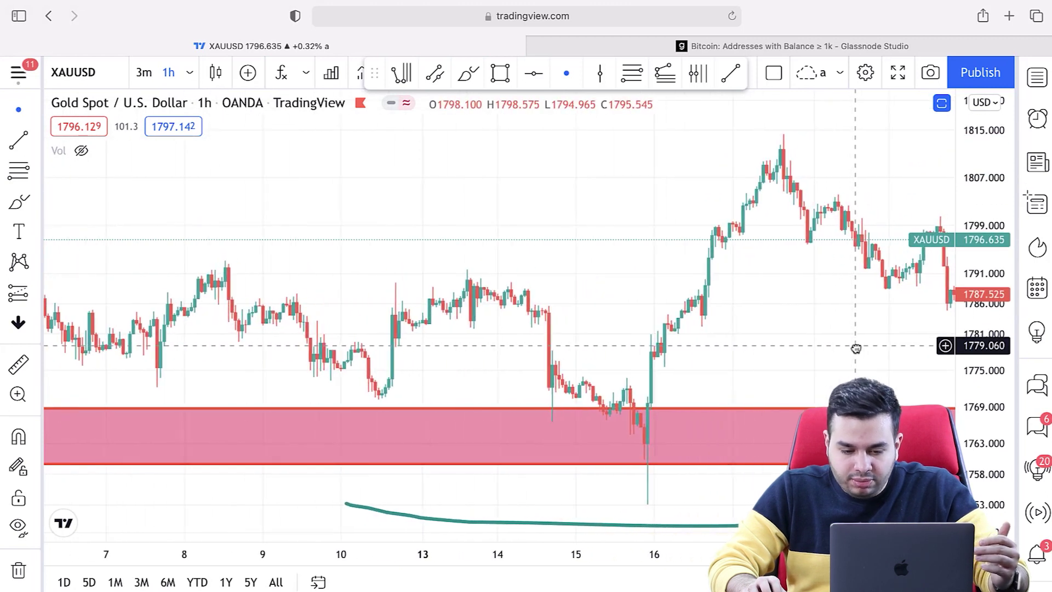
scroll(800, 349, "up", 2)
scroll(824, 353, "right", 3)
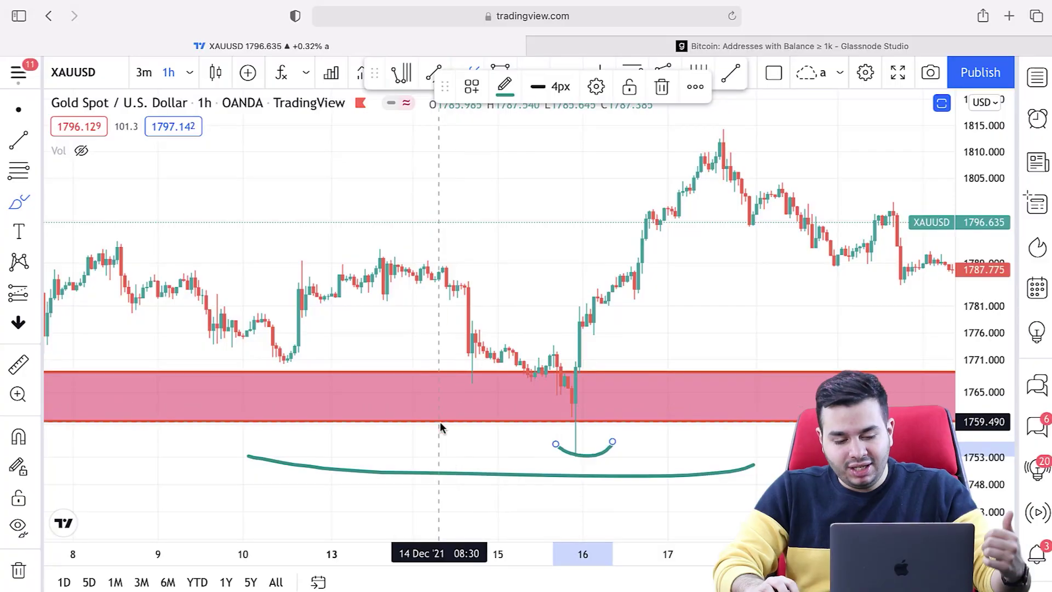
- Brush a circle inside the zone near 14 December, an arrow towards the following dip, and a mark at the lowest wick's tip
left_click_drag(438, 422, 429, 390)
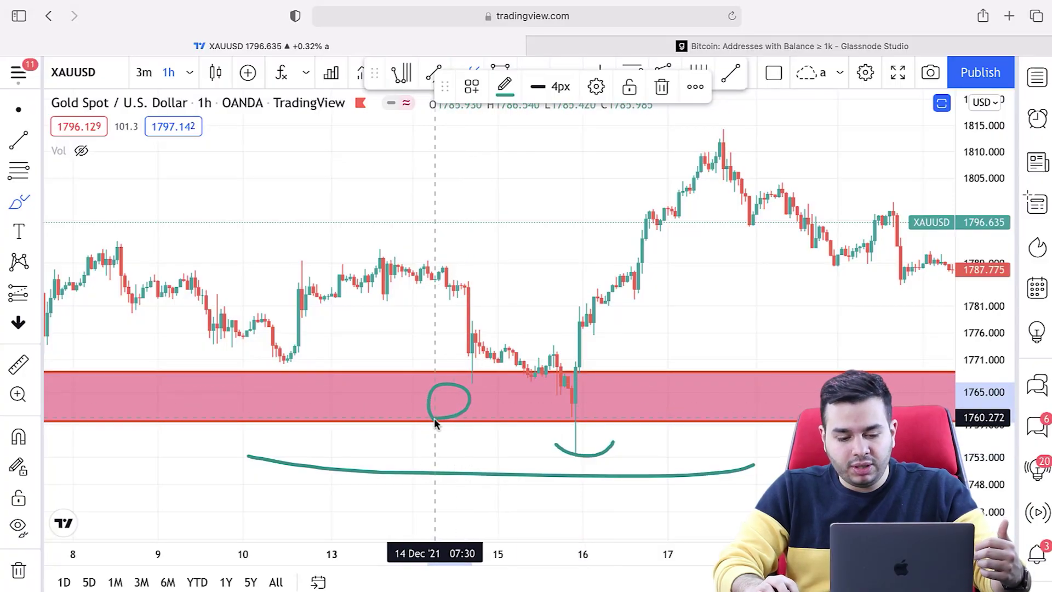
left_click_drag(508, 446, 547, 423)
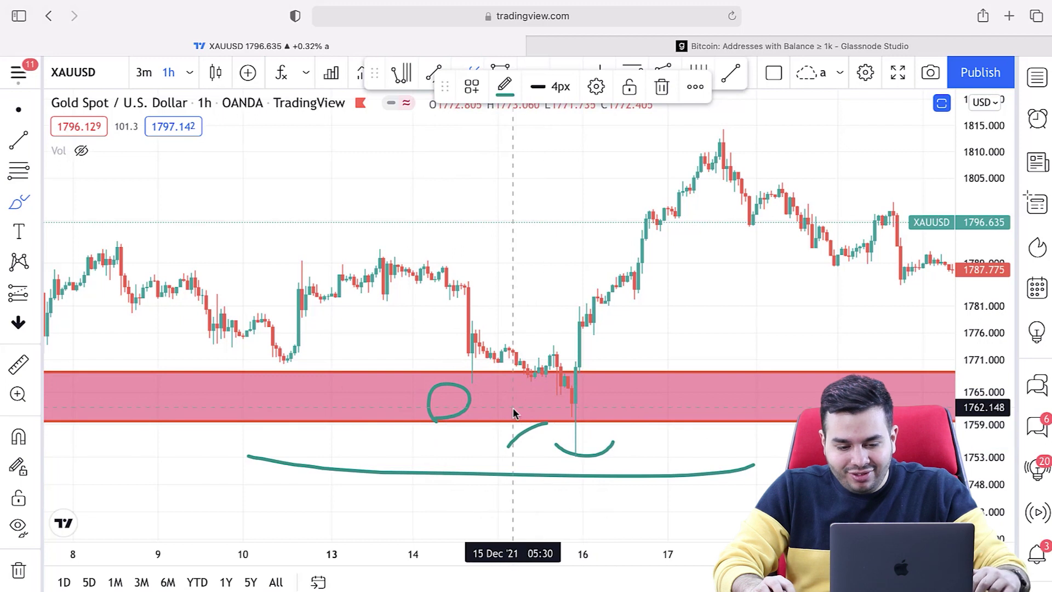
scroll(574, 415, "up", 3)
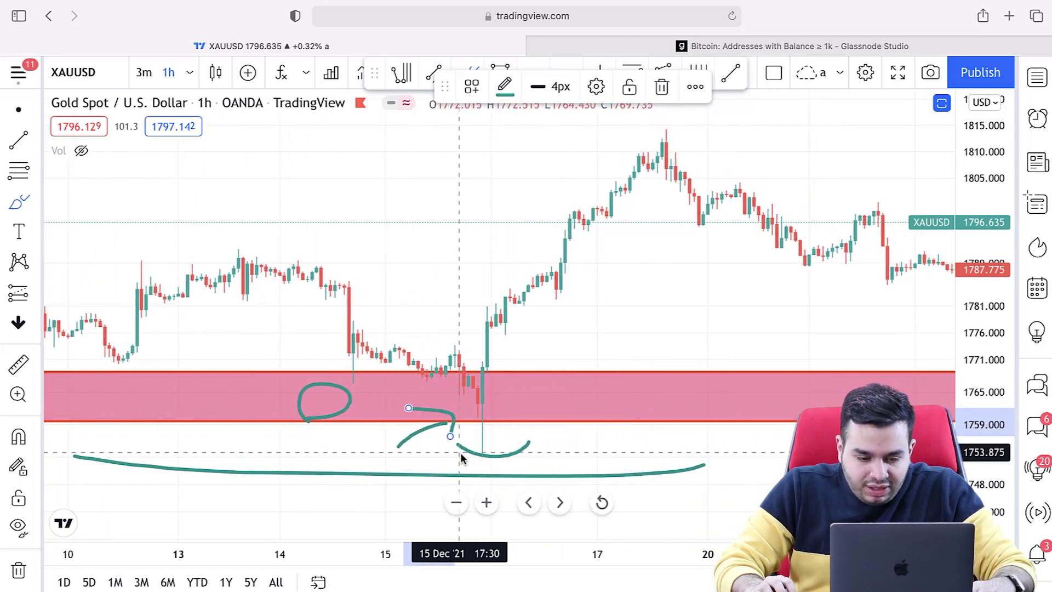
left_click(482, 454)
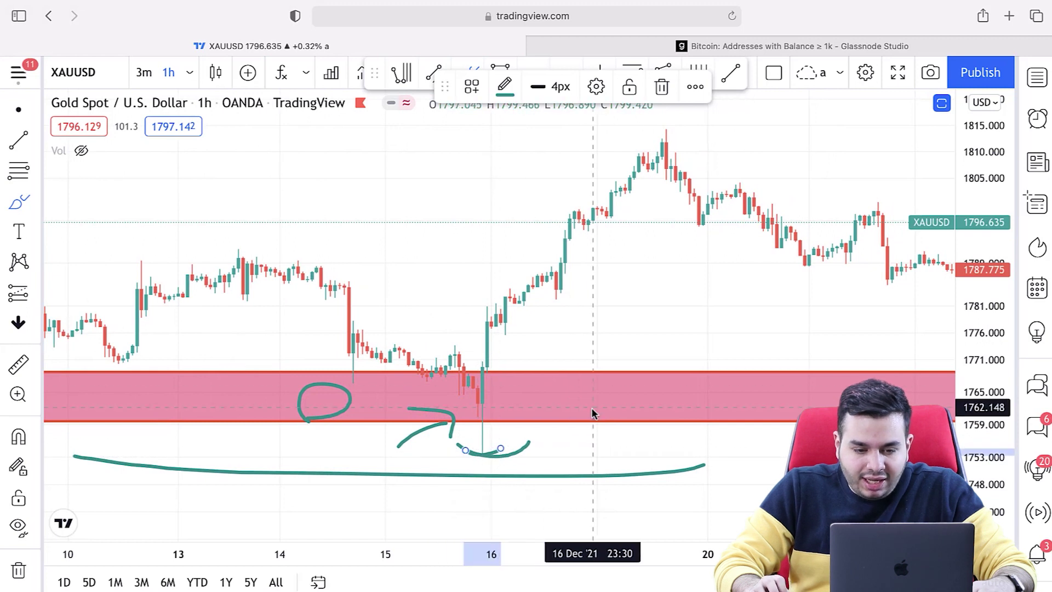
- Brush an arc over the swing high that follows the mid-December dip, and undo it
scroll(593, 412, "down", 5)
left_click_drag(762, 172, 767, 155)
left_click_drag(869, 148, 869, 147)
scroll(540, 366, "up", 3)
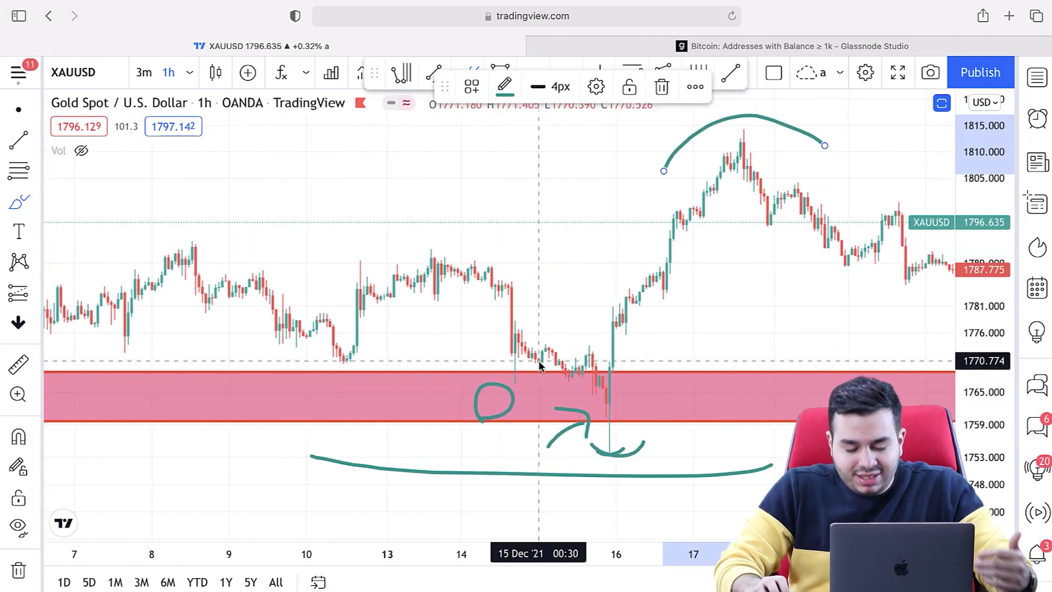
key("super+z")
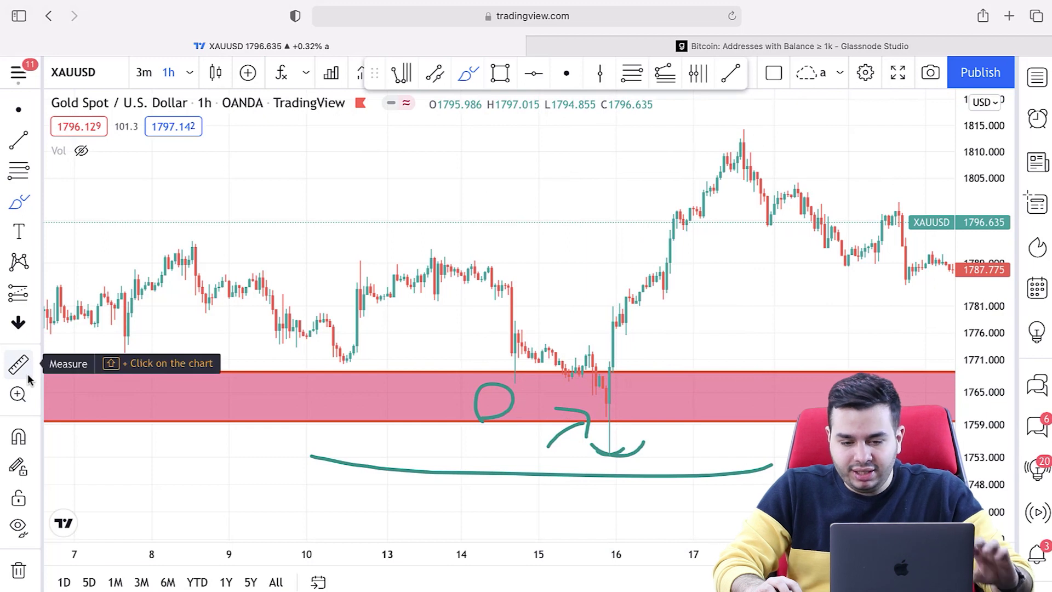
- Switch the XAUUSD chart to the daily timeframe and look over its price history through 2020 and 2021
left_click(188, 71)
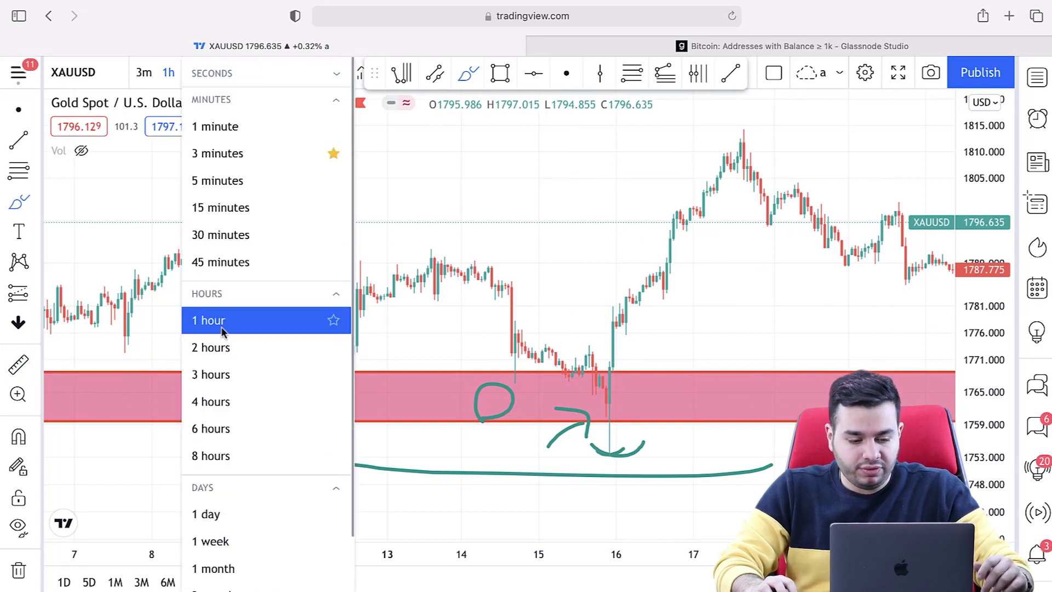
left_click(211, 512)
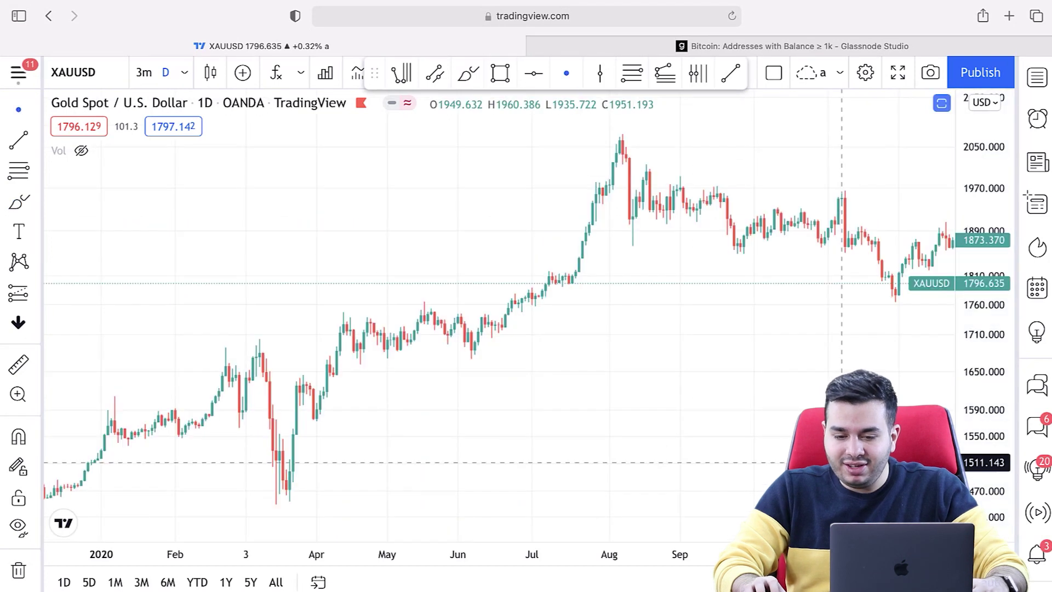
left_click_drag(837, 418, 469, 402)
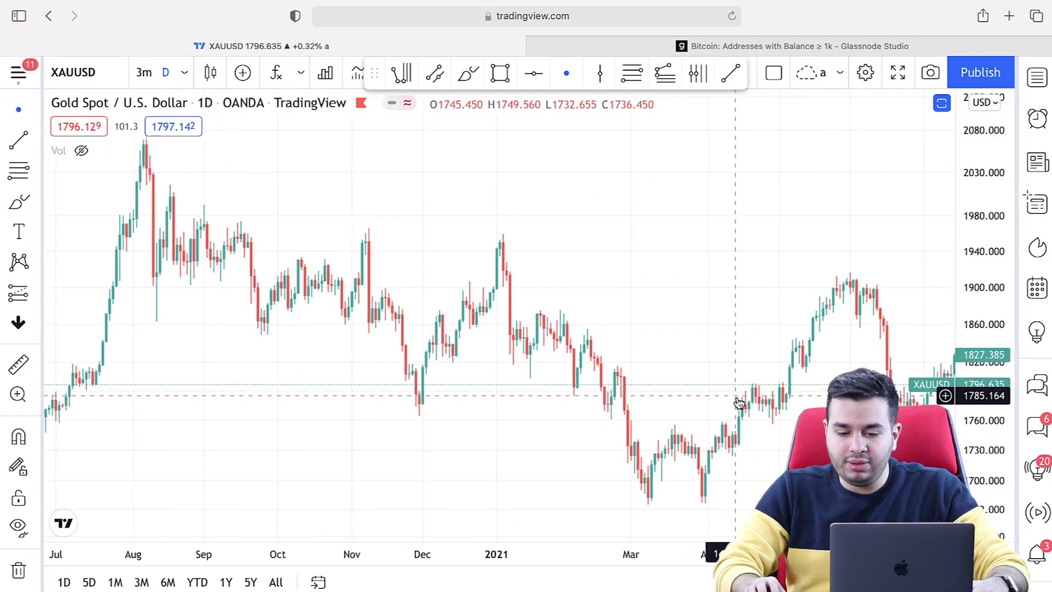
left_click_drag(778, 403, 540, 392)
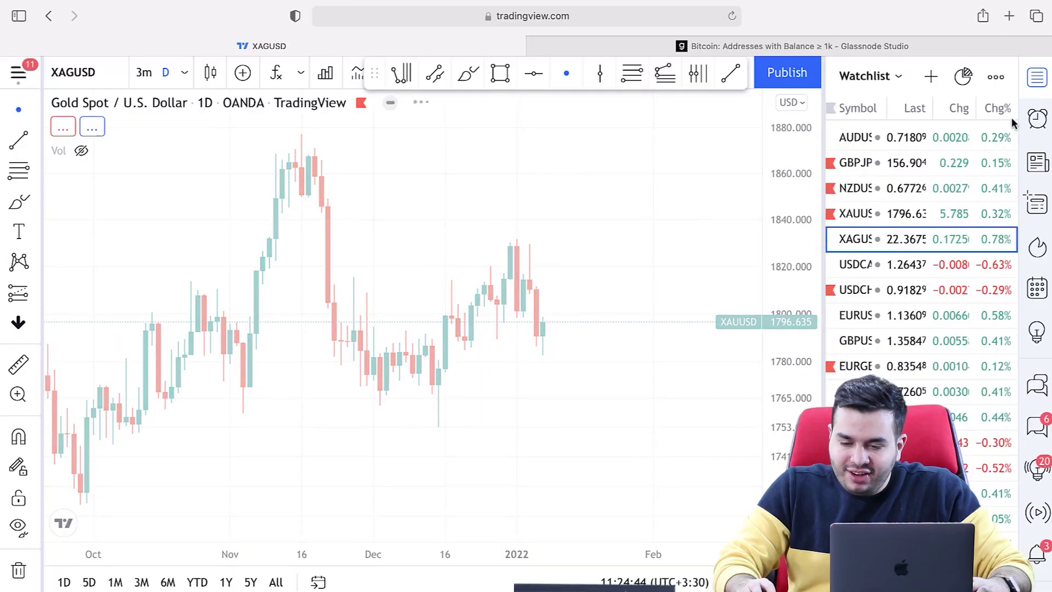
- On the daily XAGUSD chart, draw a rectangle zone from 20 July 2020 past the latest candles, between about 21.73 and 22.39
left_click(1036, 81)
scroll(699, 228, "down", 10)
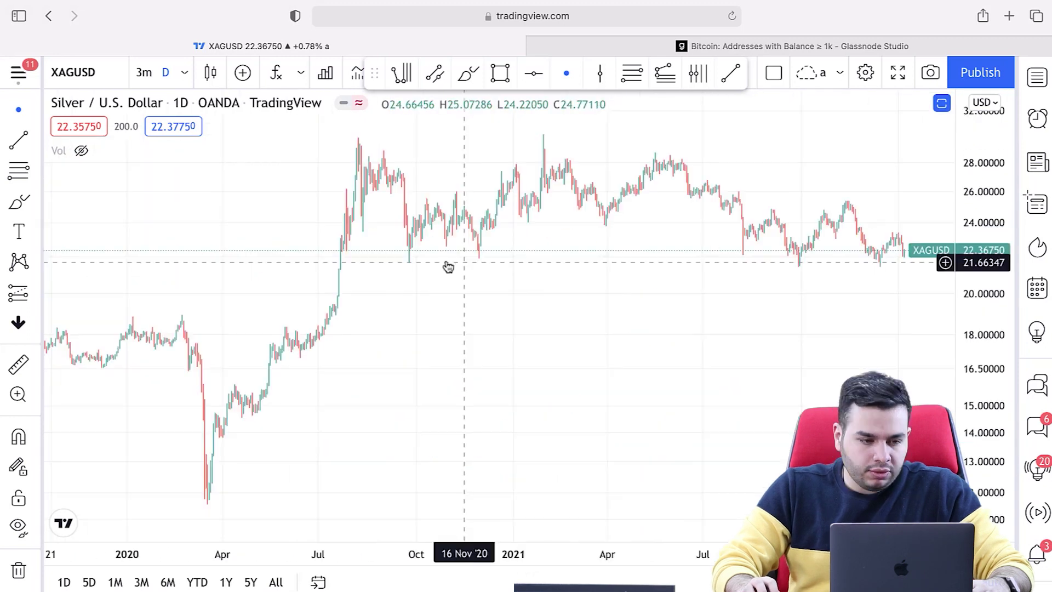
left_click(34, 204)
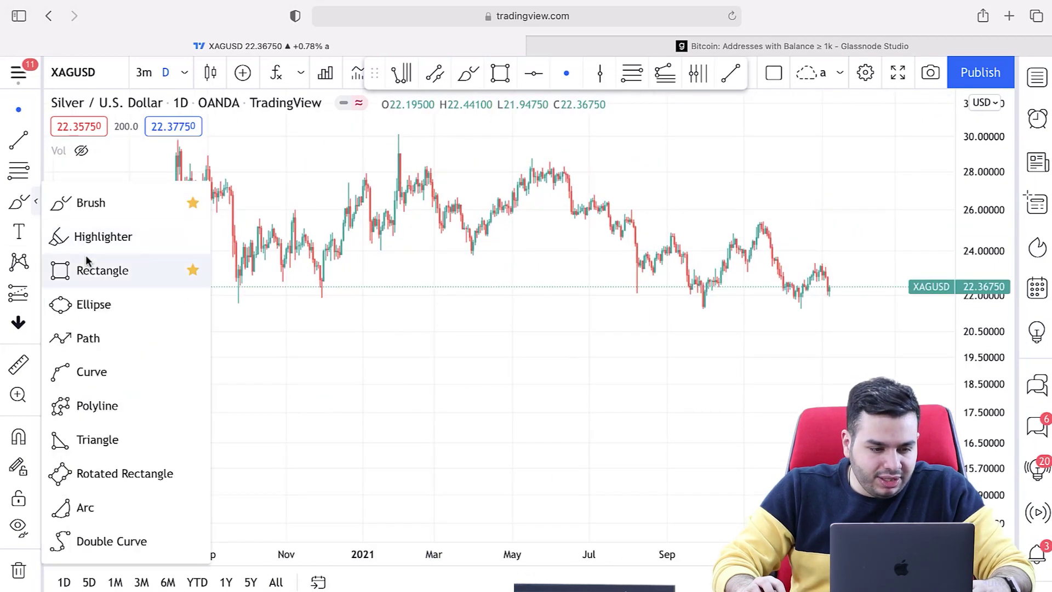
left_click(83, 270)
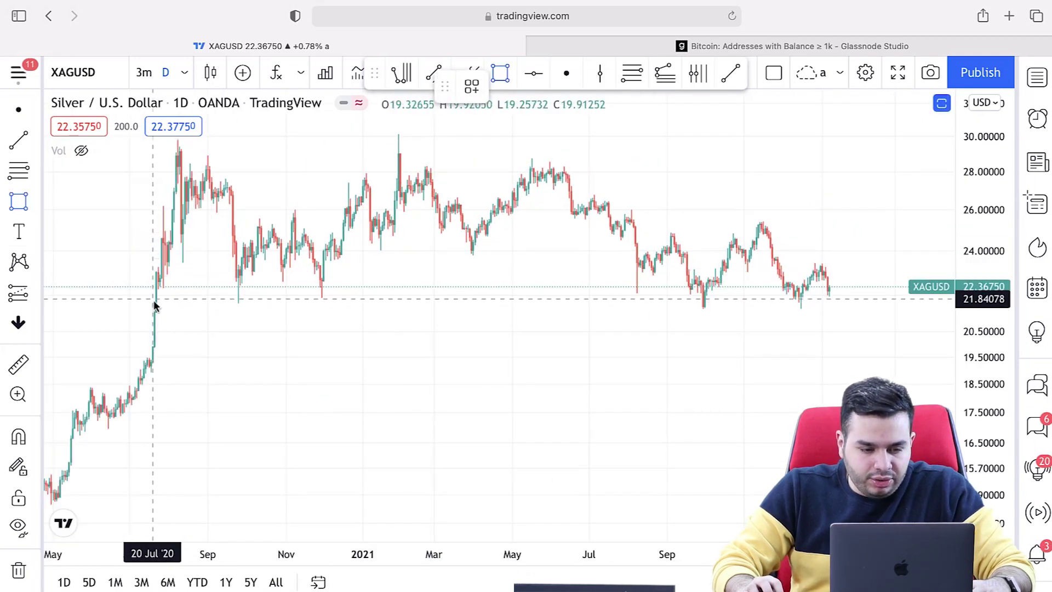
left_click_drag(154, 303, 914, 292)
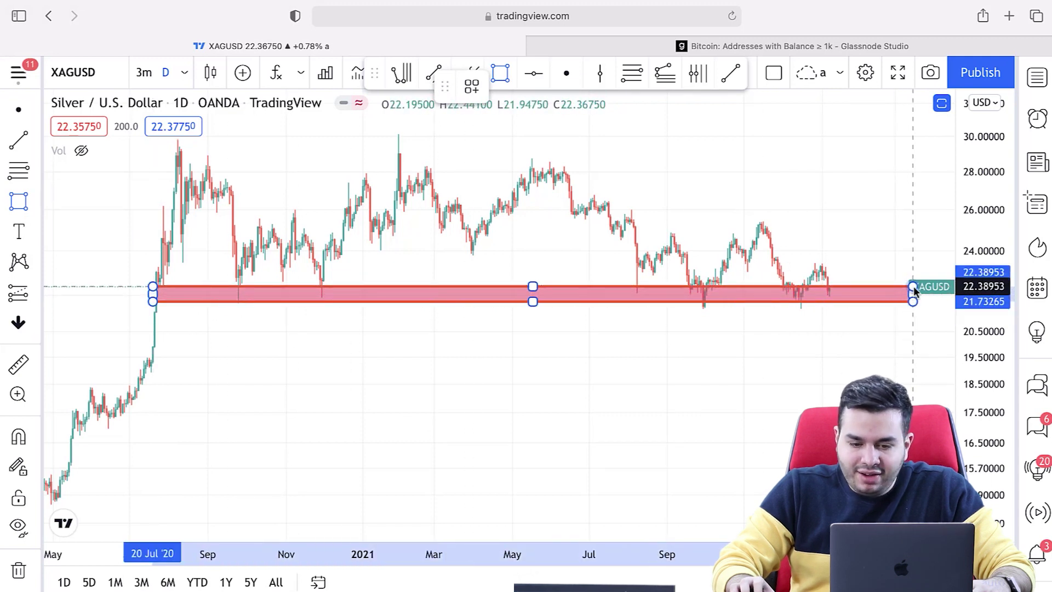
left_click(831, 215)
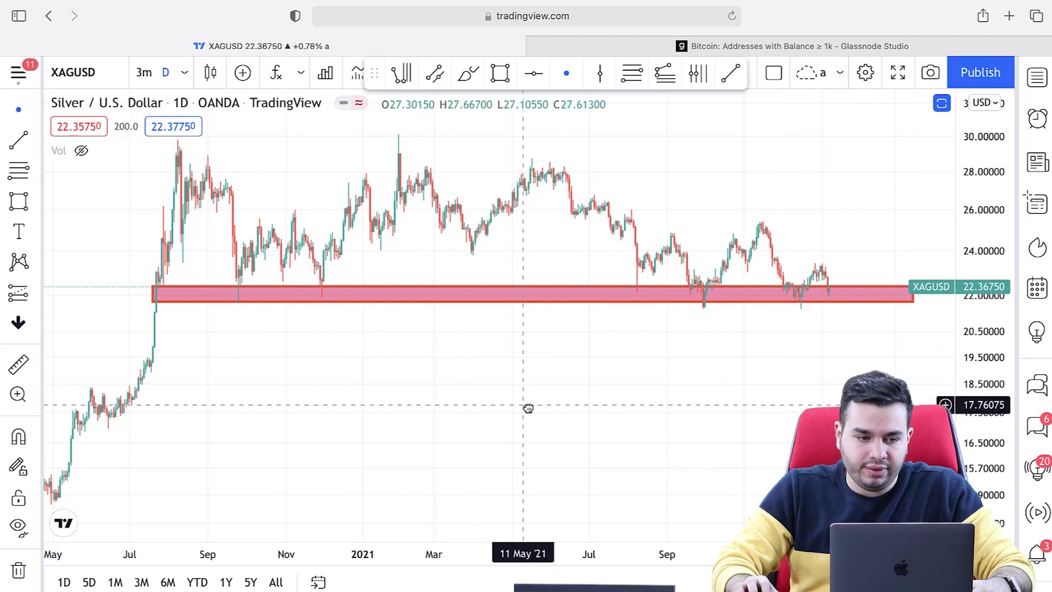
- Switch to the weekly timeframe and raise the rectangle's upper edge to about 22.81
scroll(267, 218, "right", 2)
left_click(166, 72)
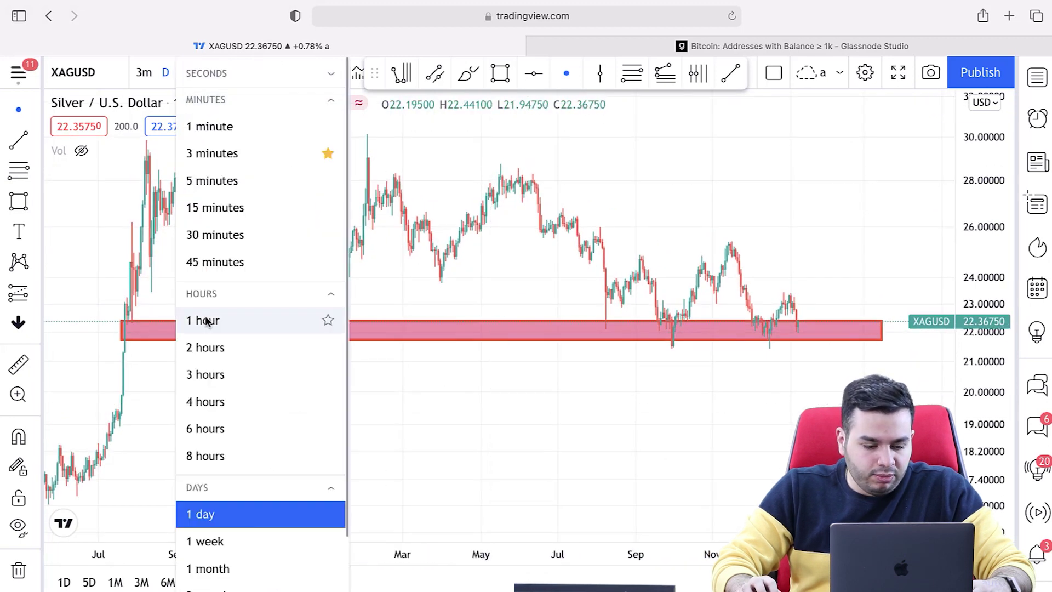
left_click(207, 539)
scroll(712, 411, "up", 5)
left_click(100, 334)
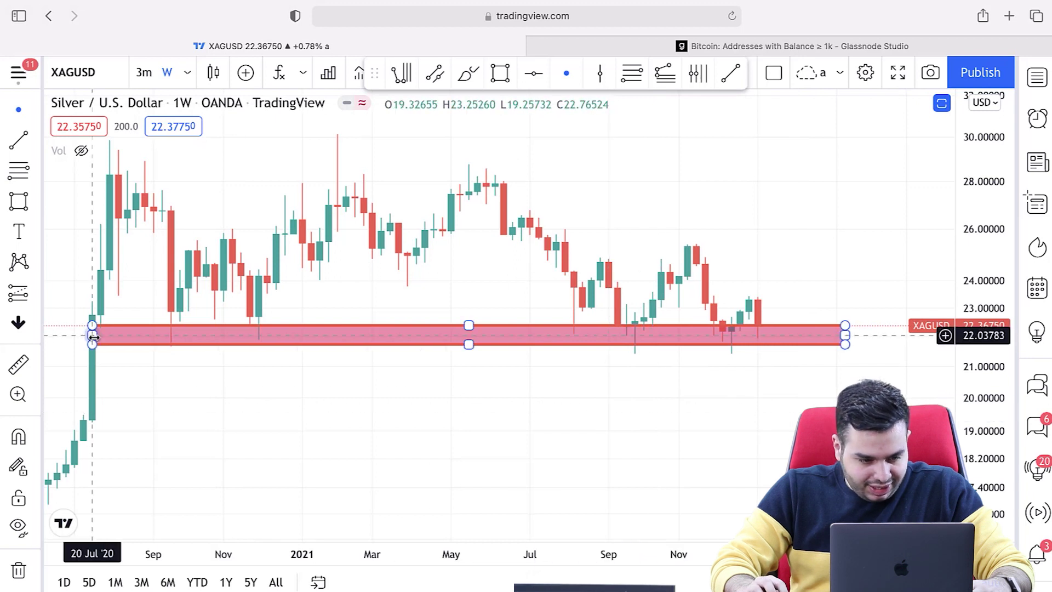
left_click_drag(93, 326, 94, 316)
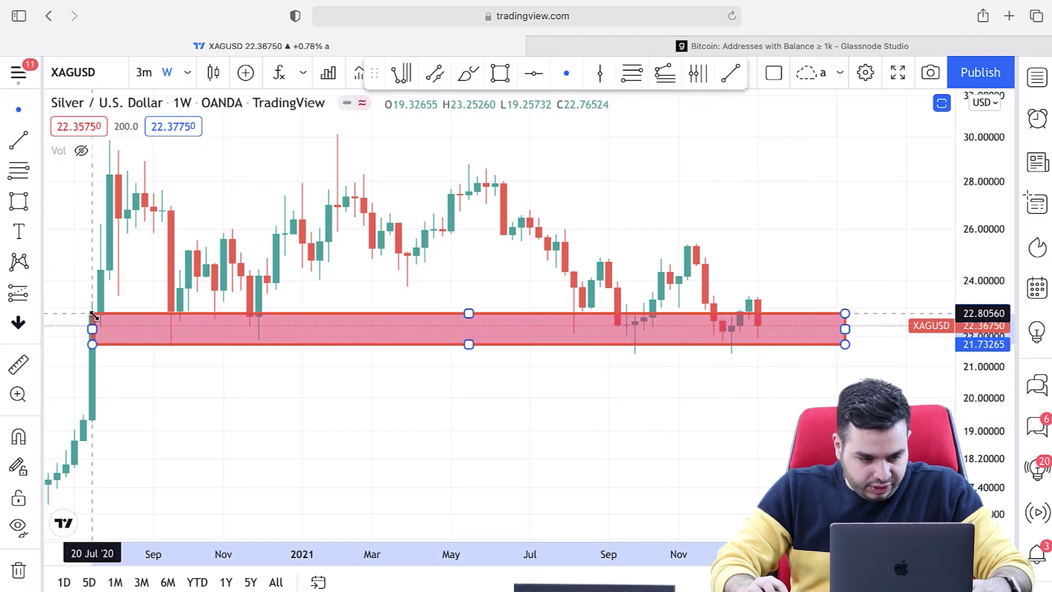
- Switch to the monthly timeframe and check how the monthly candles react to the zone
left_click(167, 72)
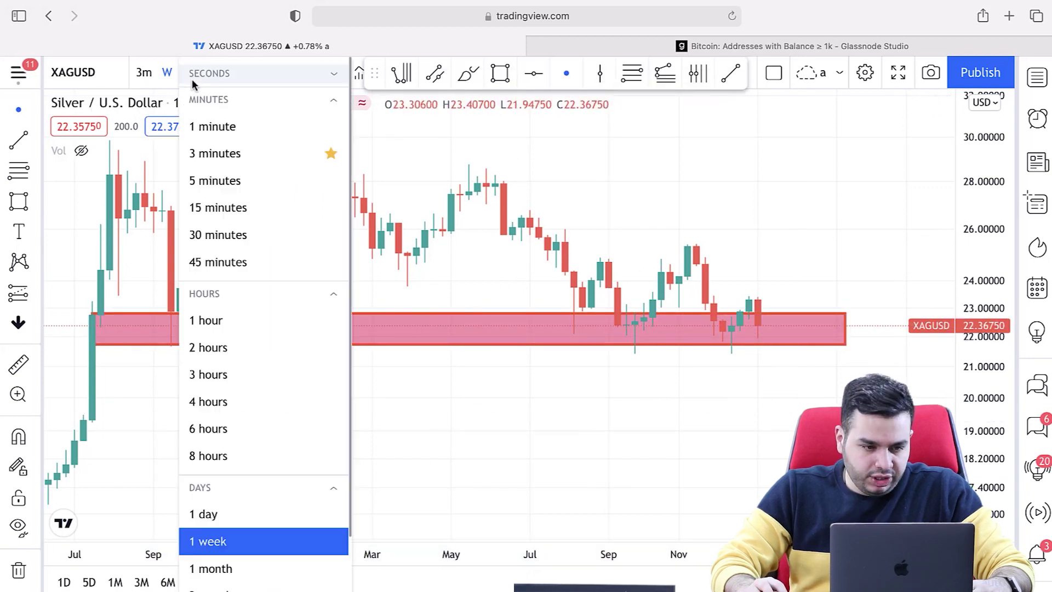
left_click(239, 569)
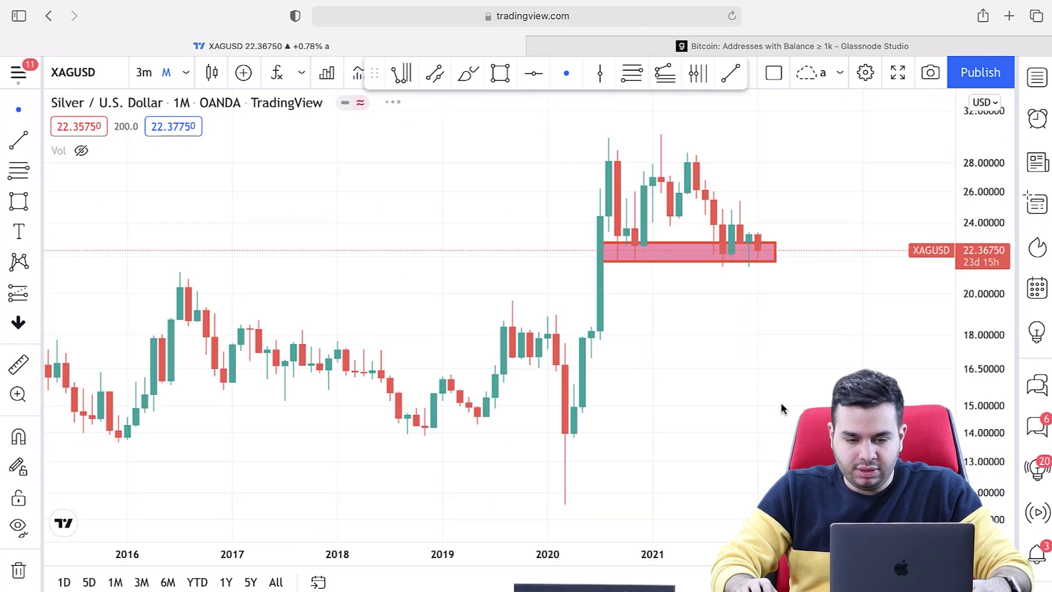
scroll(781, 406, "up", 5)
left_click(497, 249)
left_click(406, 241)
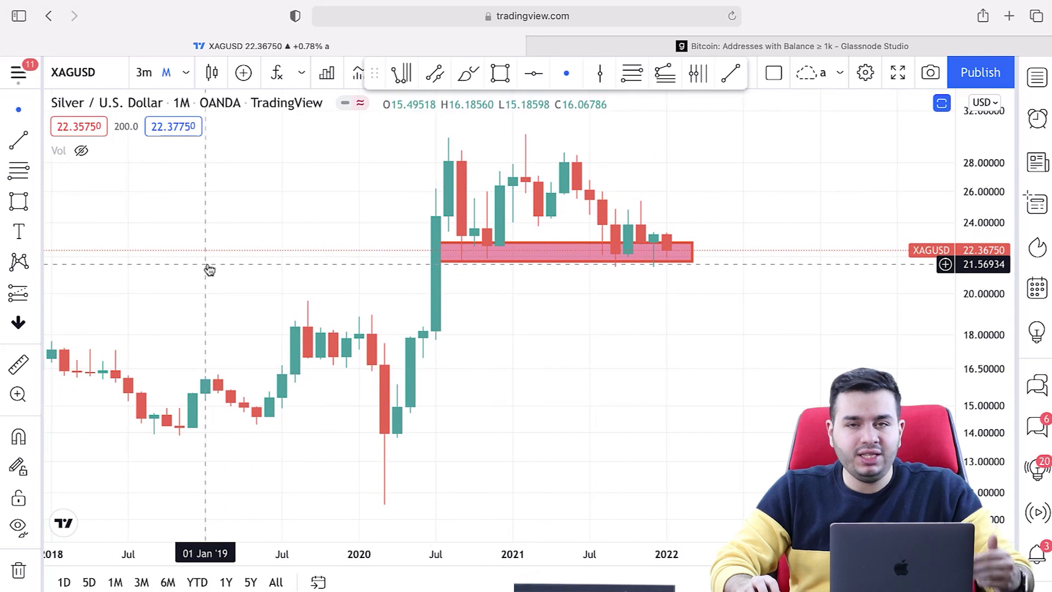
- Return to the daily timeframe and brush two short strokes under the late-September 2021 low that dips below the zone
left_click(185, 85)
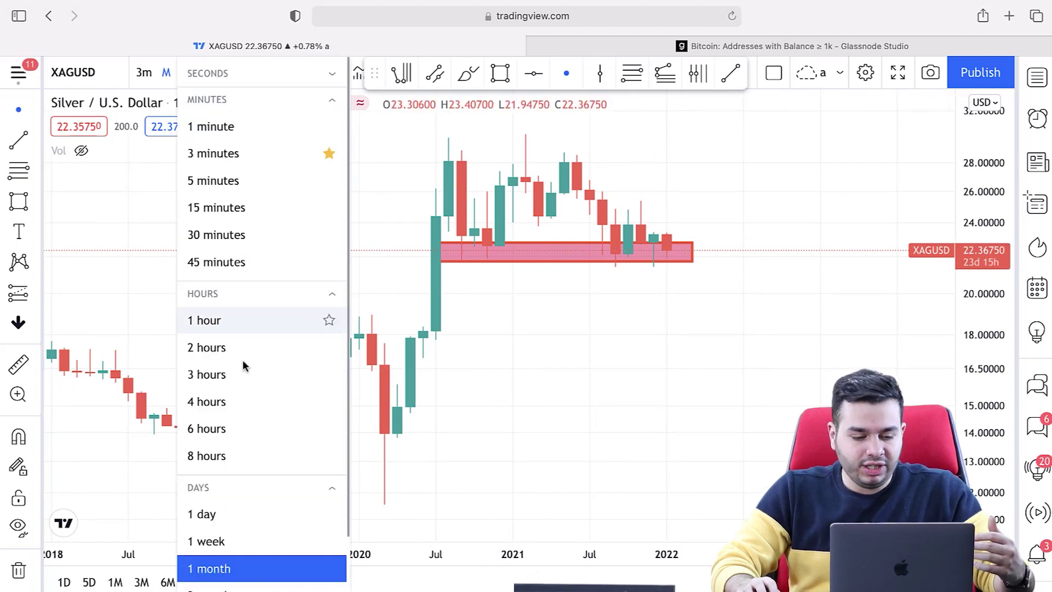
left_click(253, 517)
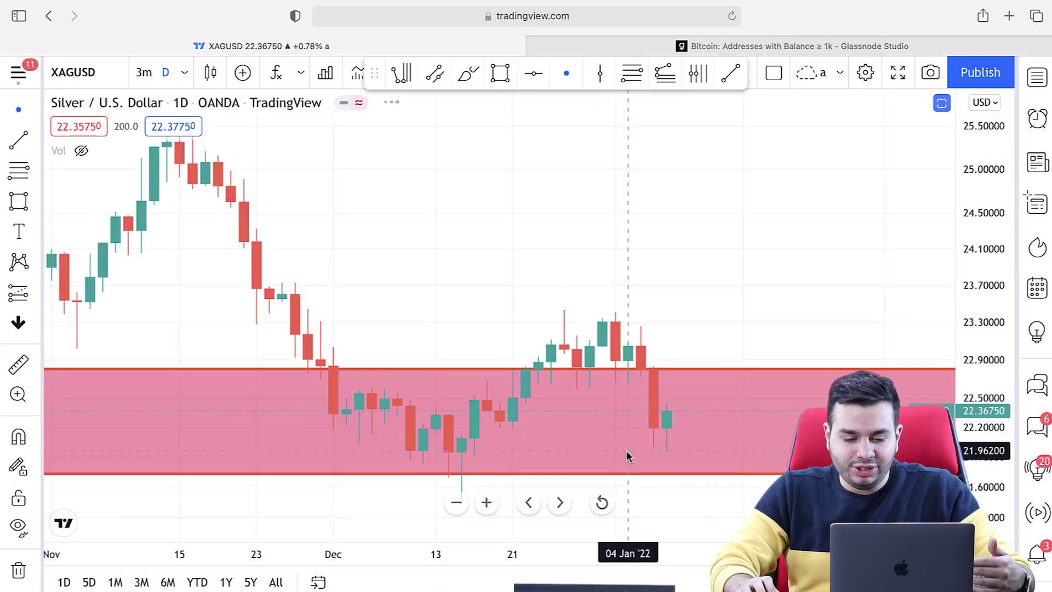
scroll(624, 449, "down", 10)
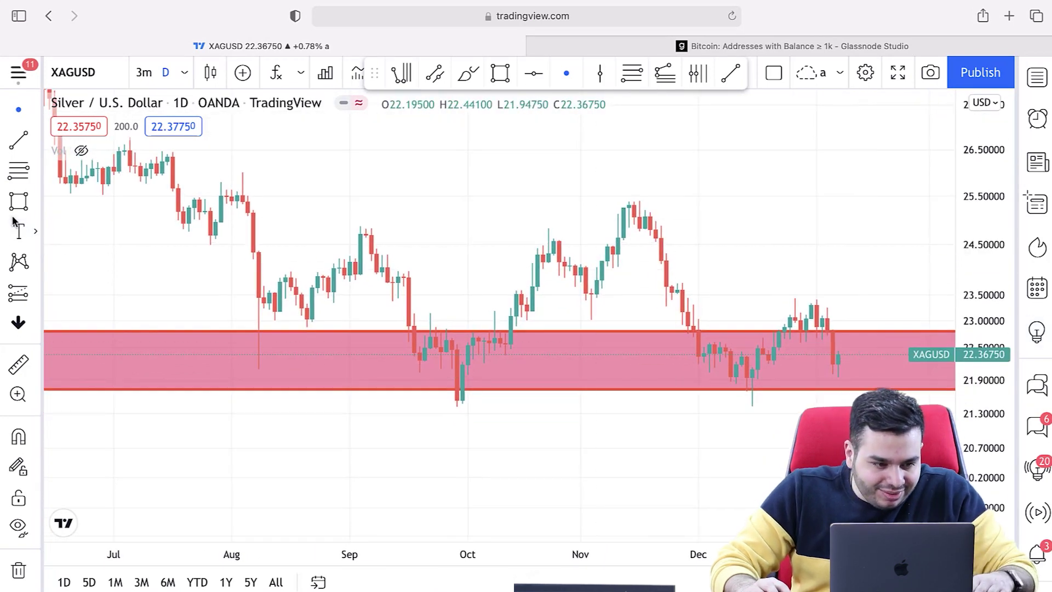
left_click(34, 202)
left_click(74, 202)
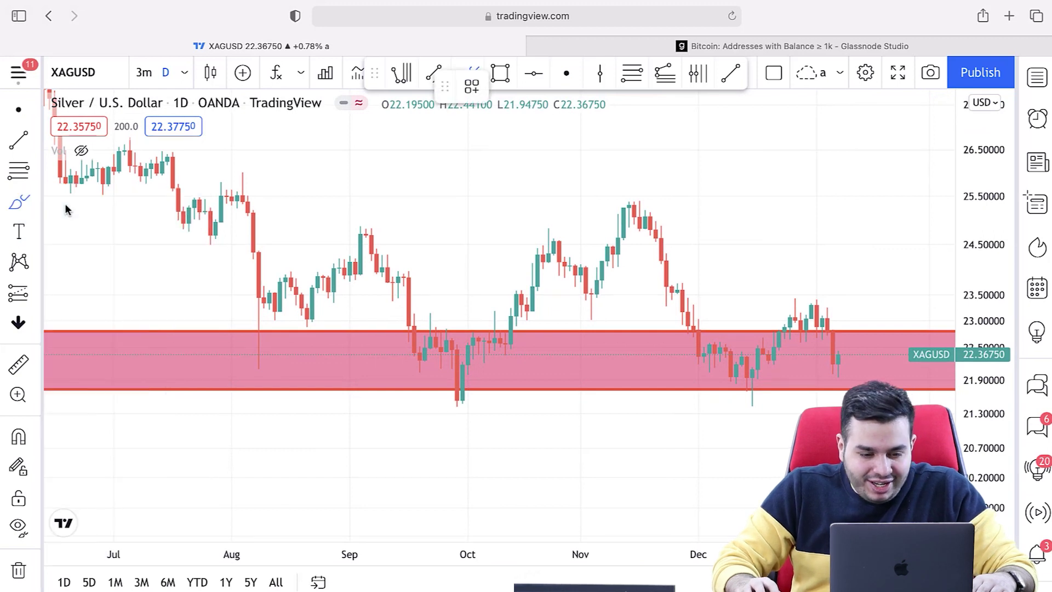
left_click_drag(436, 411, 457, 415)
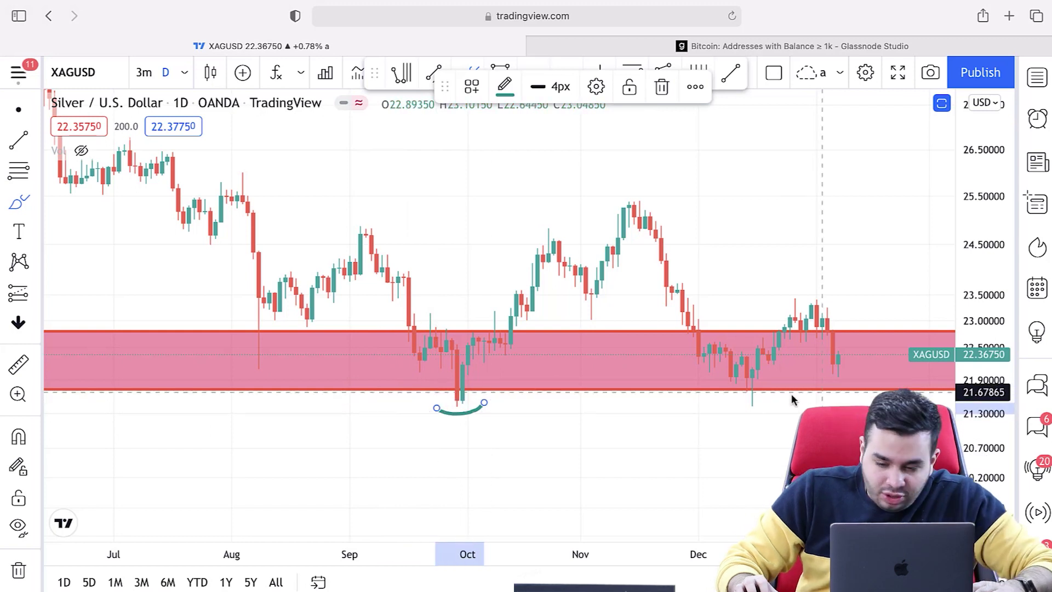
left_click_drag(975, 416, 946, 311)
left_click_drag(744, 185, 699, 167)
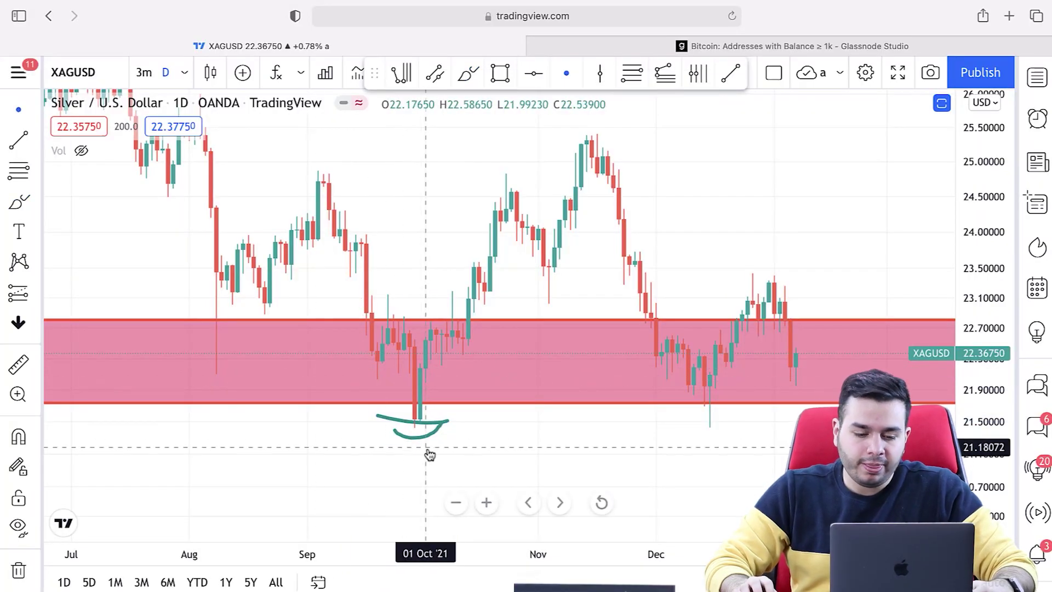
- Brush loops around the late-September 2021 low where it pierces the zone's lower edge
scroll(416, 460, "left", 3)
scroll(384, 468, "right", 3)
left_click(15, 201)
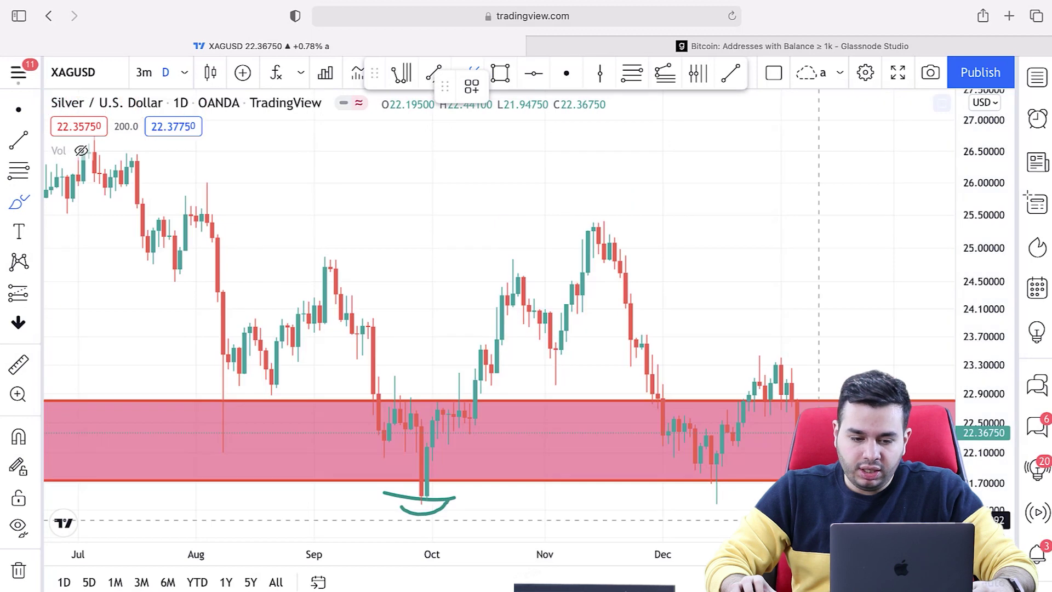
scroll(461, 489, "up", 3)
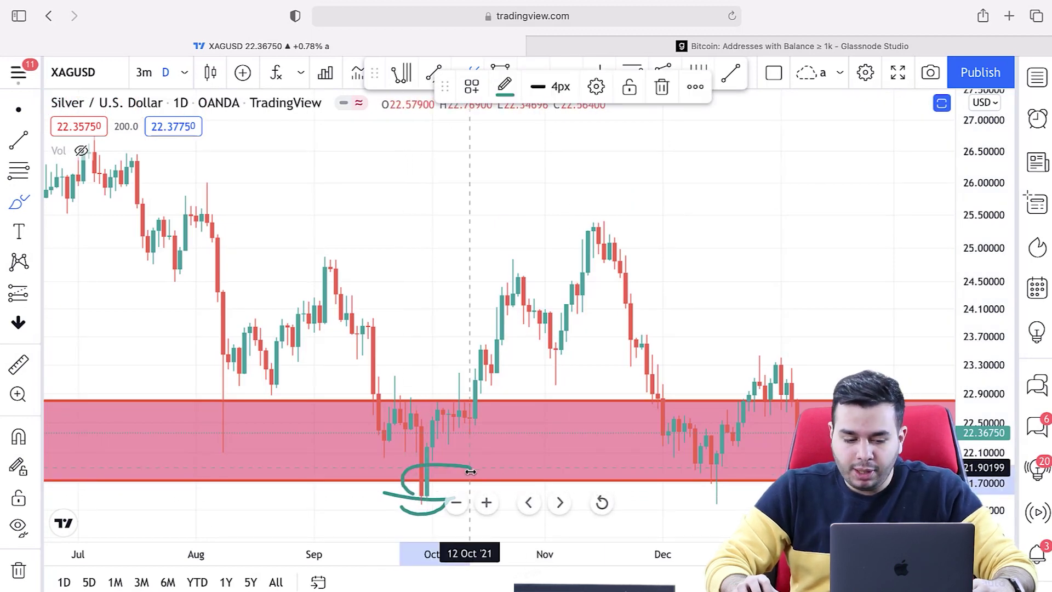
- Compare the circled September dip with the other touches of the zone since July 2020, discarding a started trend line
scroll(434, 458, "down", 5)
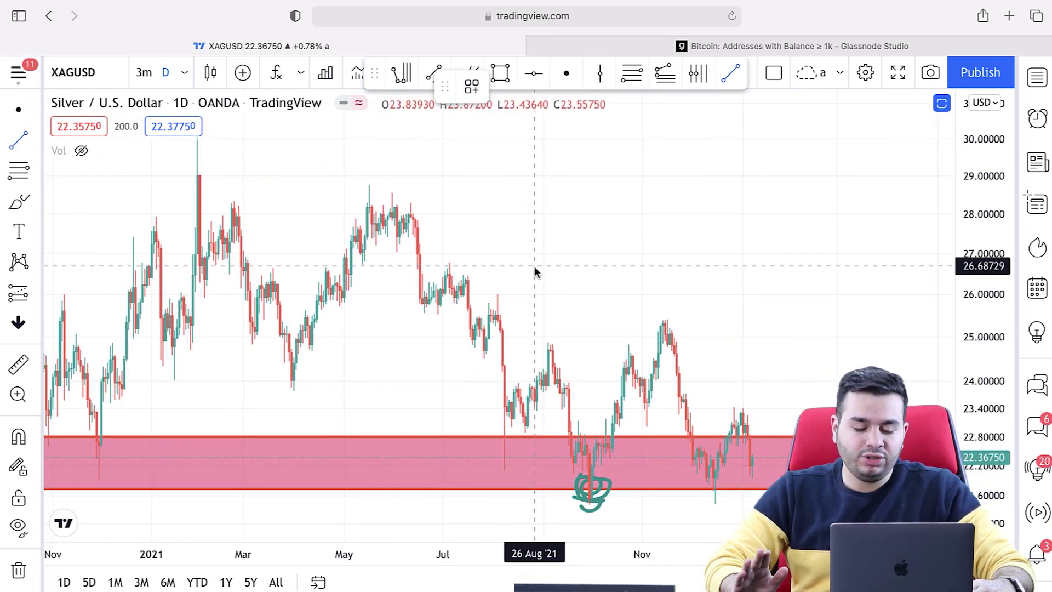
scroll(535, 272, "down", 6)
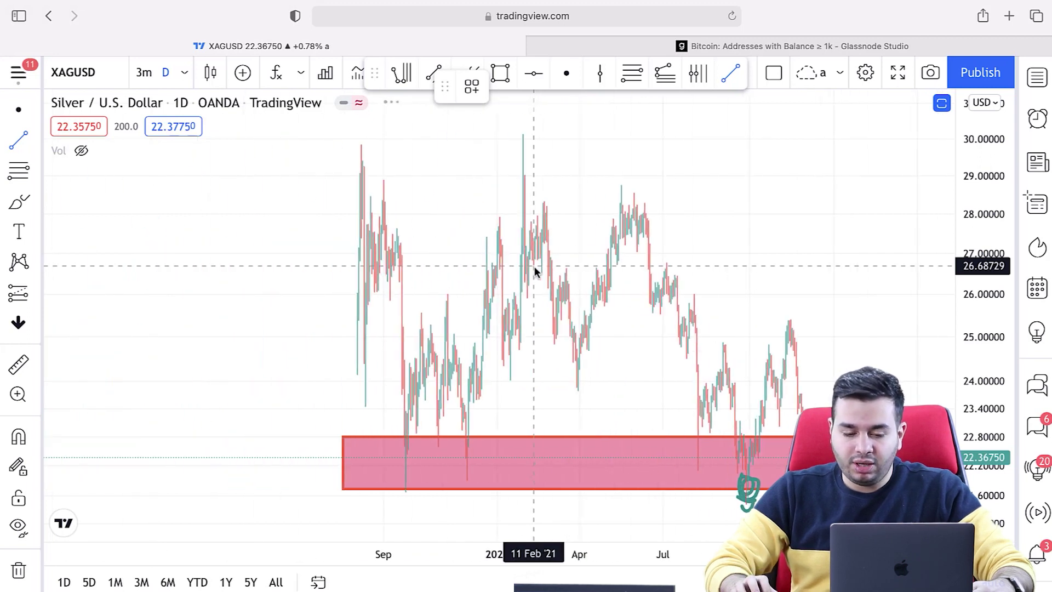
scroll(608, 355, "up", 5)
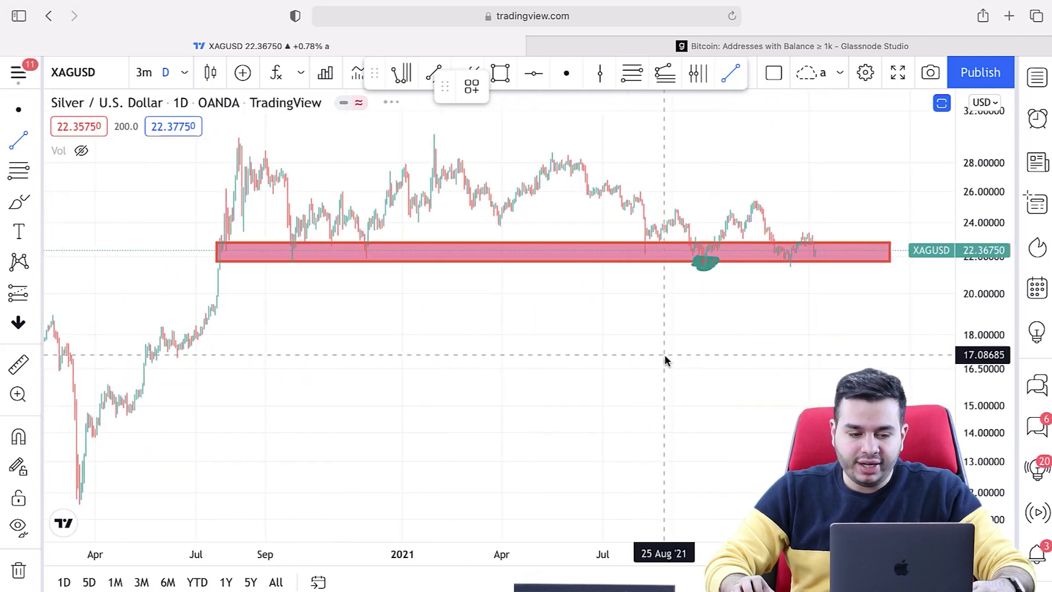
left_click(621, 430)
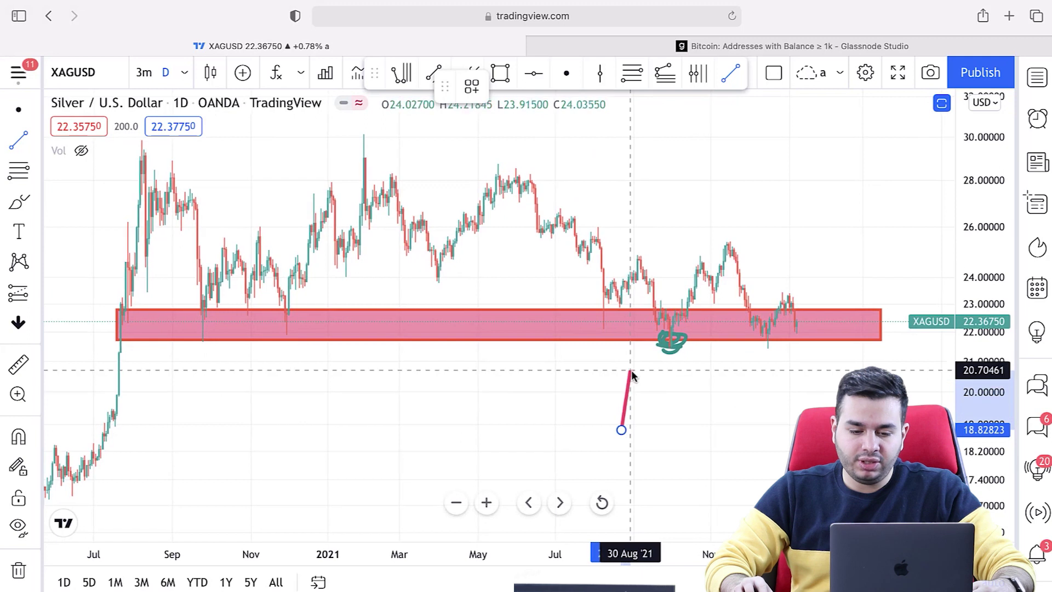
key("Escape")
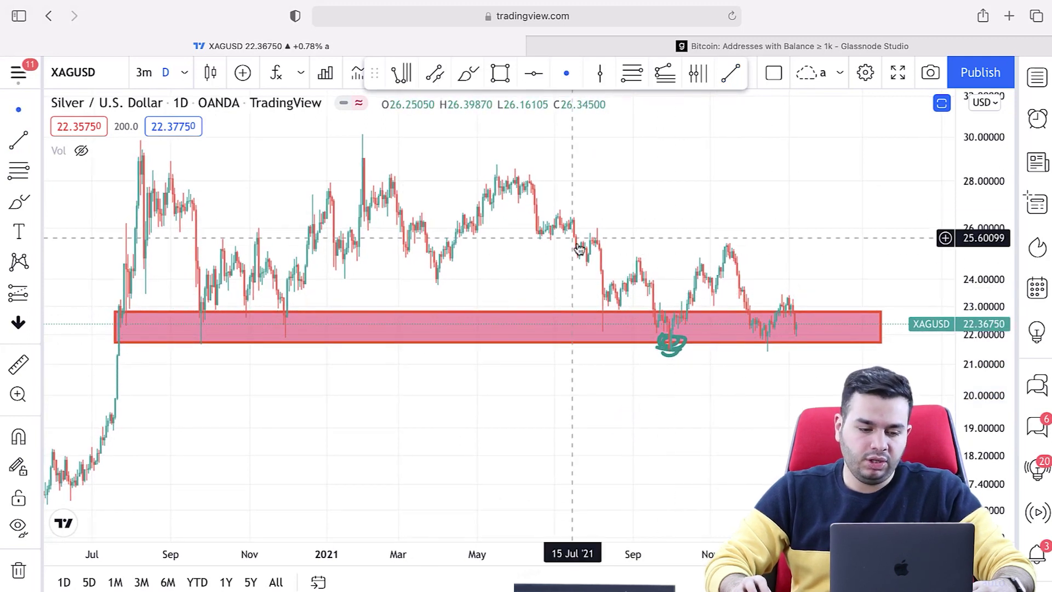
scroll(435, 407, "up", 5)
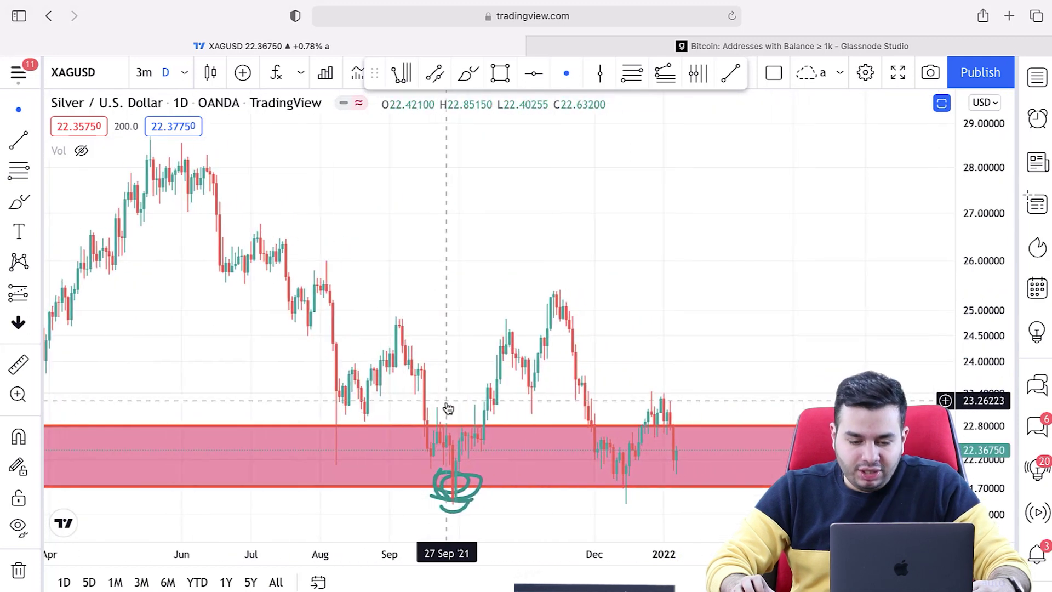
scroll(307, 301, "left", 3)
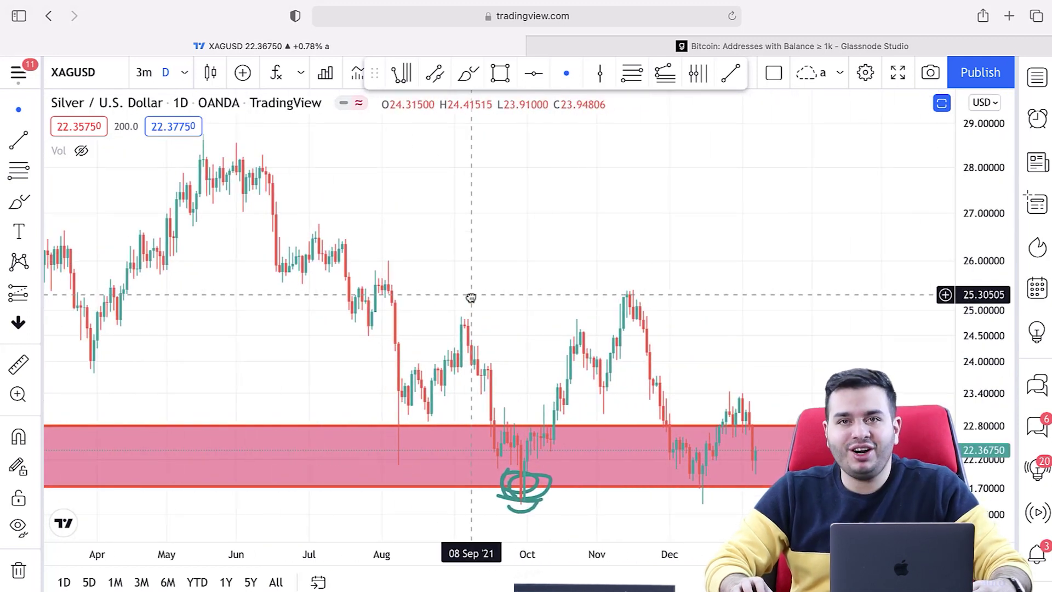
- Open EURUSD from the watchlist and look back over its daily price history
left_click(1036, 78)
left_click(882, 308)
left_click(1036, 78)
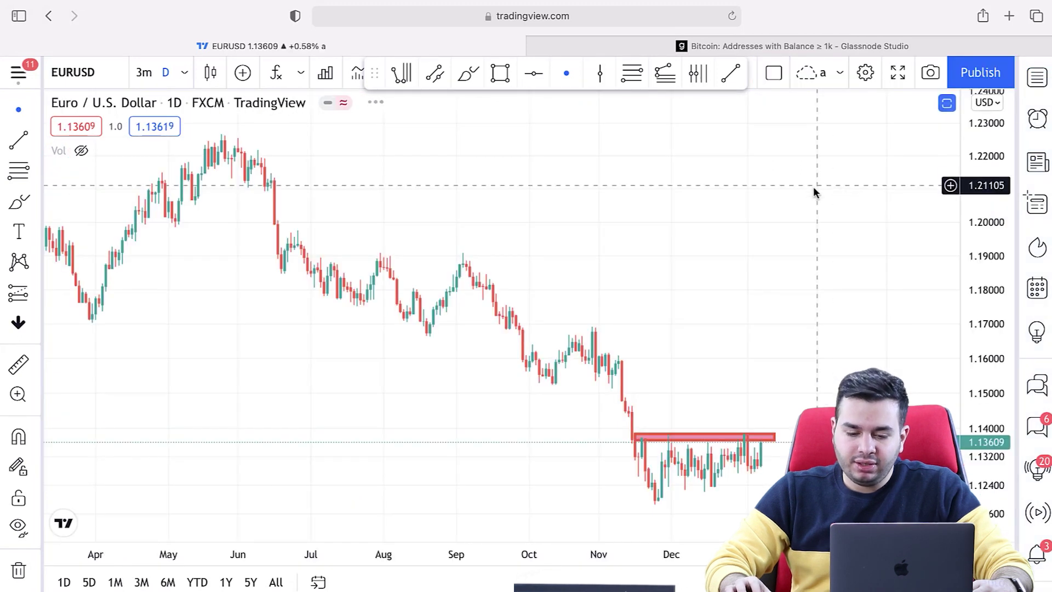
scroll(549, 203, "left", 10)
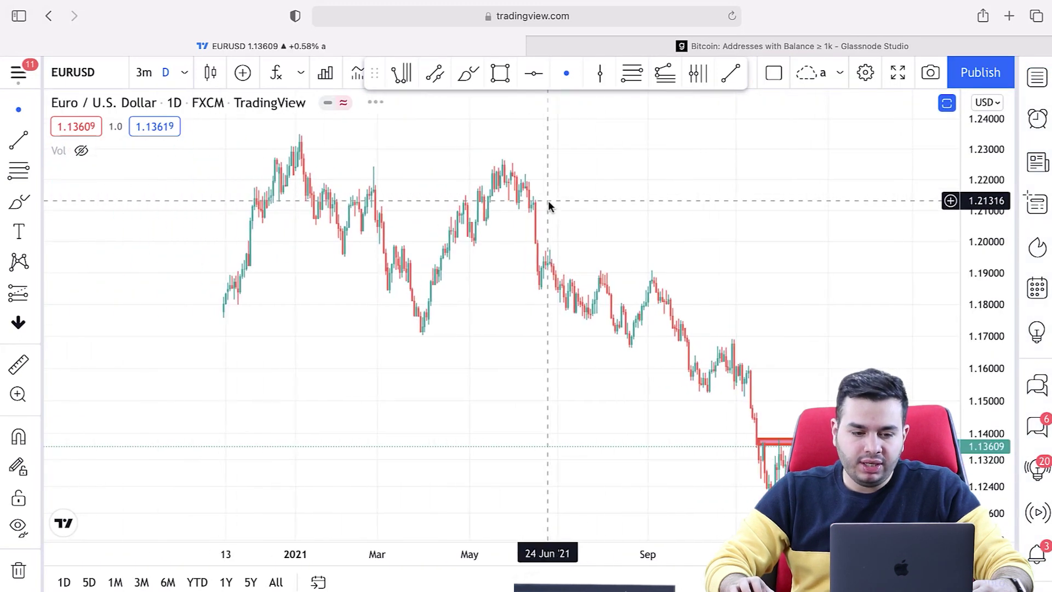
- Search for BTCUSDT and load the Bitcoin / TetherUS chart from Binance
left_click(1036, 78)
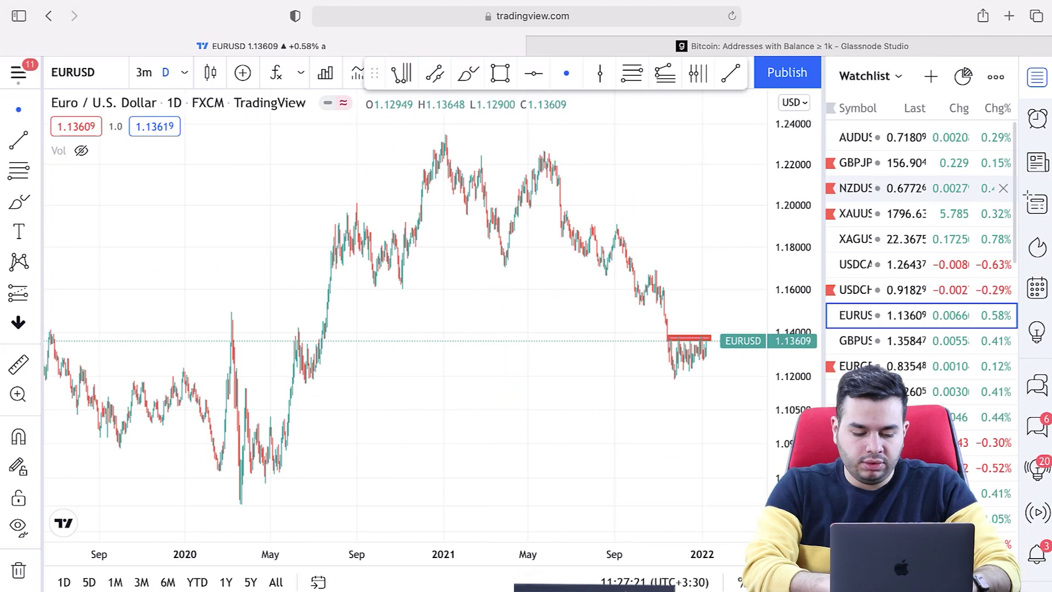
type("BTCUSDT")
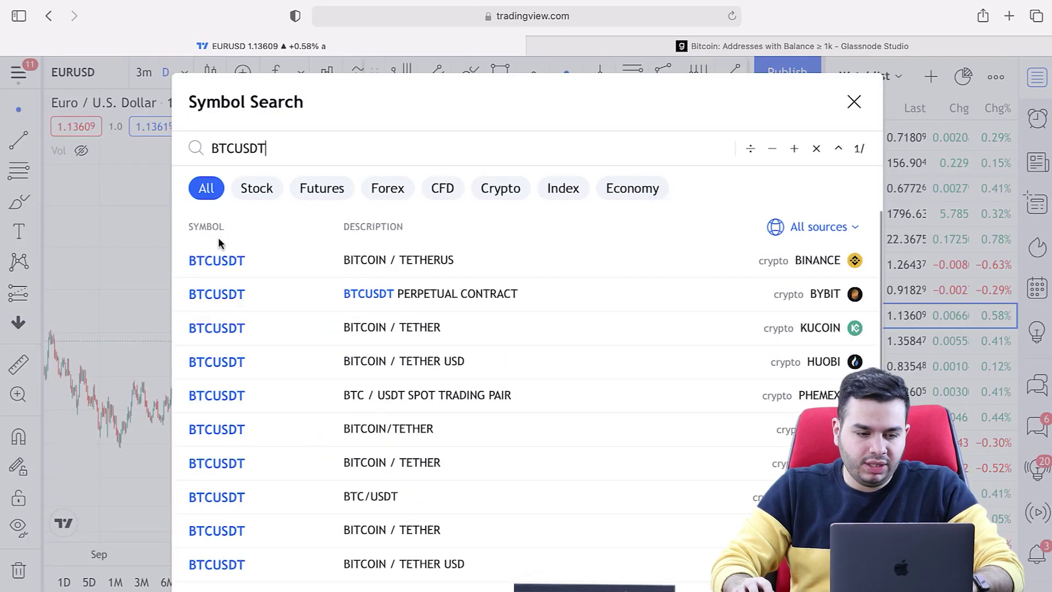
left_click(272, 262)
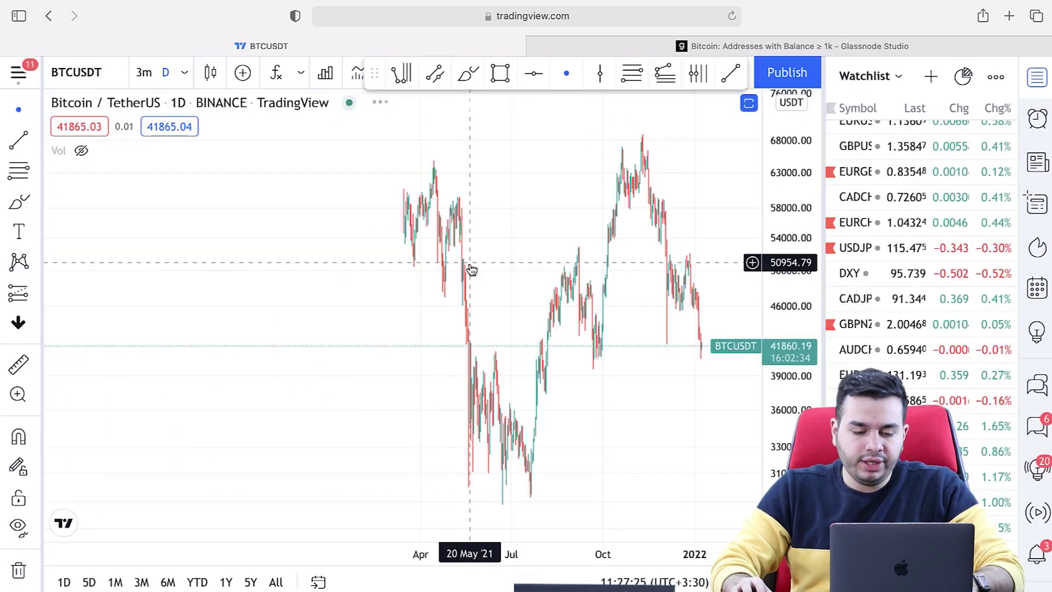
- Look over the daily Bitcoin price action around the pink resistance zone and its brushed breakout marks
scroll(469, 270, "down", 3)
scroll(513, 265, "up", 5)
scroll(510, 269, "up", 2)
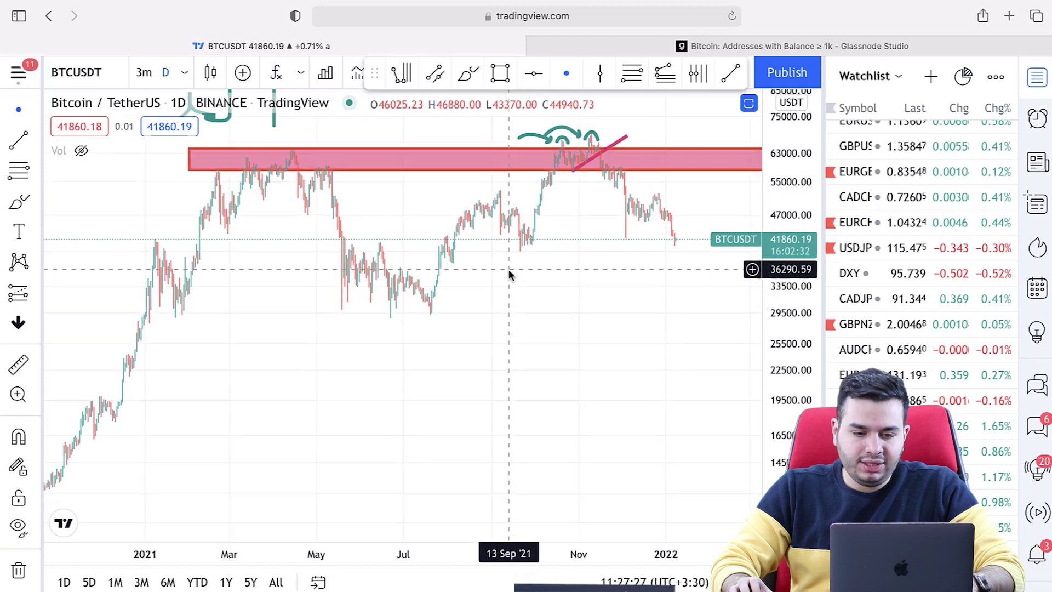
scroll(432, 279, "up", 3)
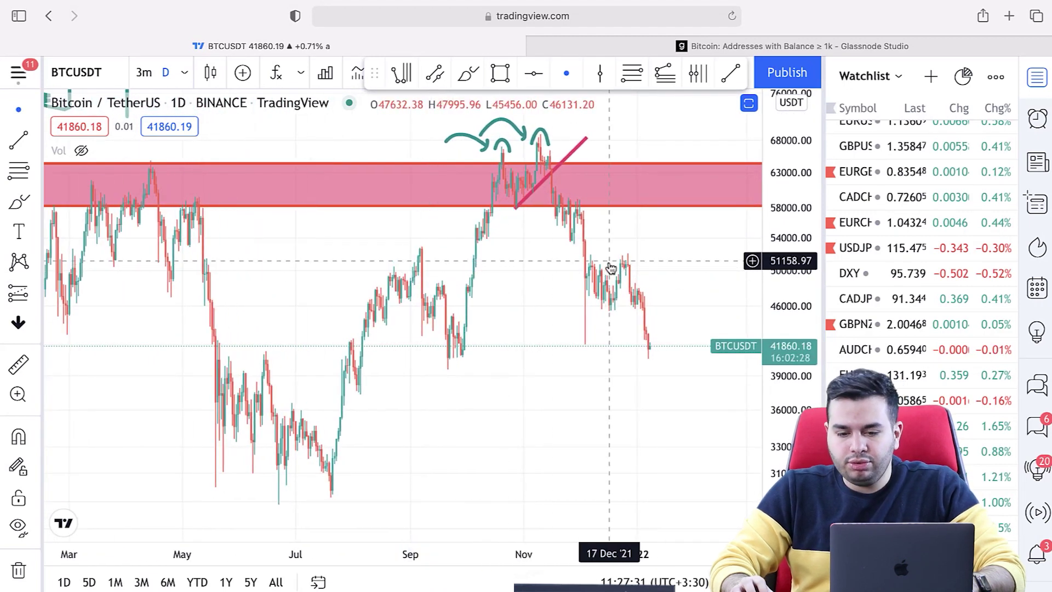
- Open USDJPY from the watchlist and look over its daily candles from late 2021 into January 2022
left_click(894, 248)
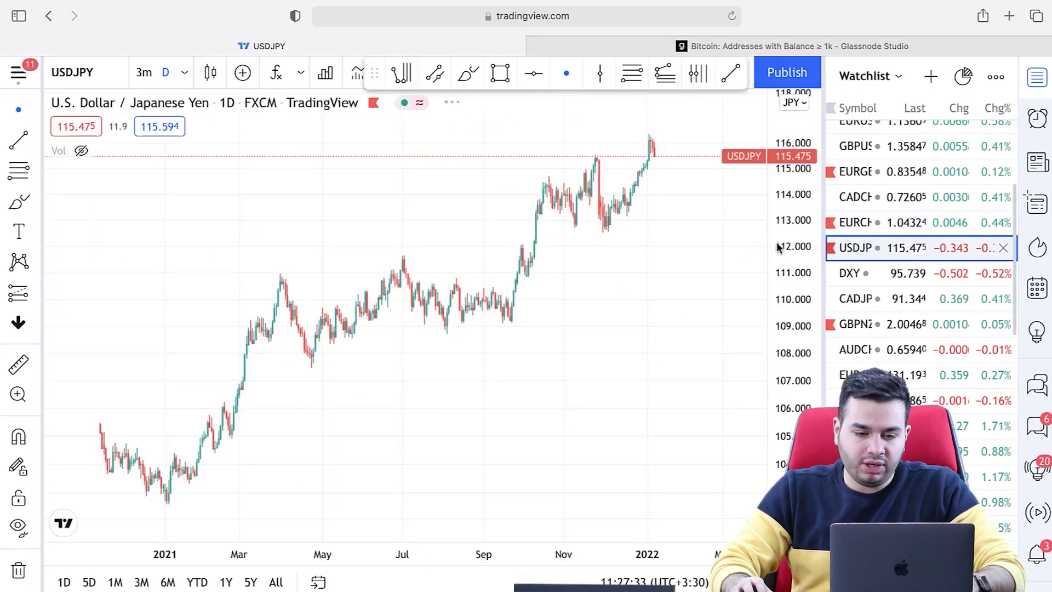
scroll(630, 254, "up", 5)
scroll(630, 254, "right", 5)
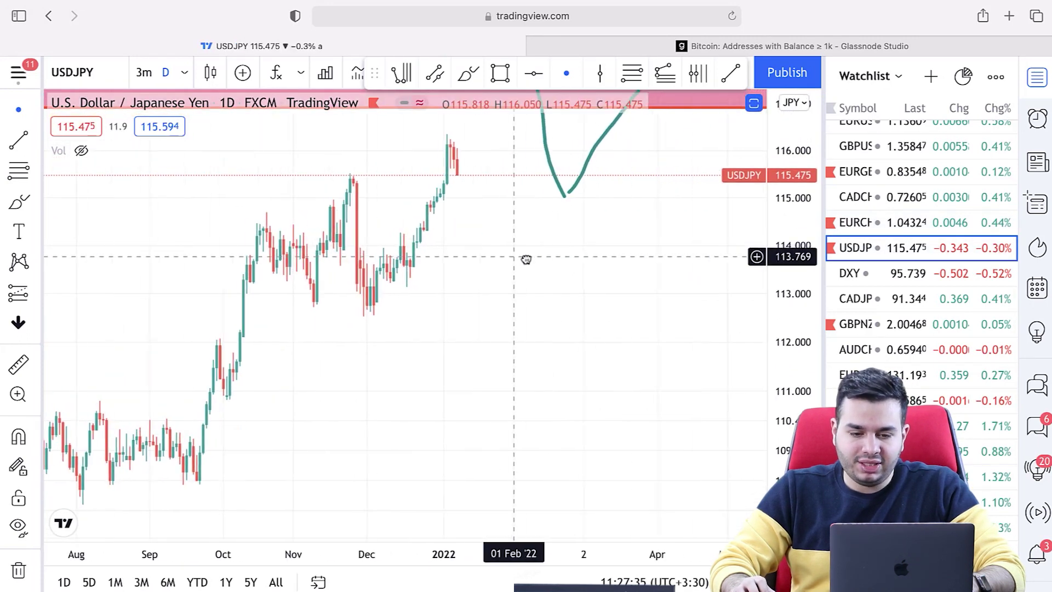
scroll(417, 422, "left", 5)
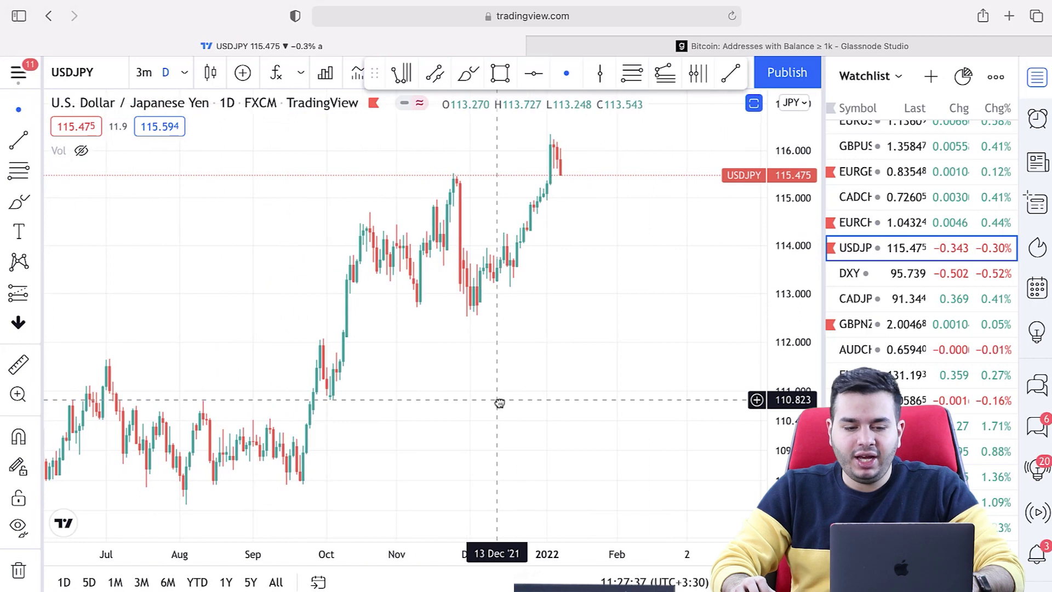
scroll(498, 402, "up", 3)
scroll(498, 399, "right", 3)
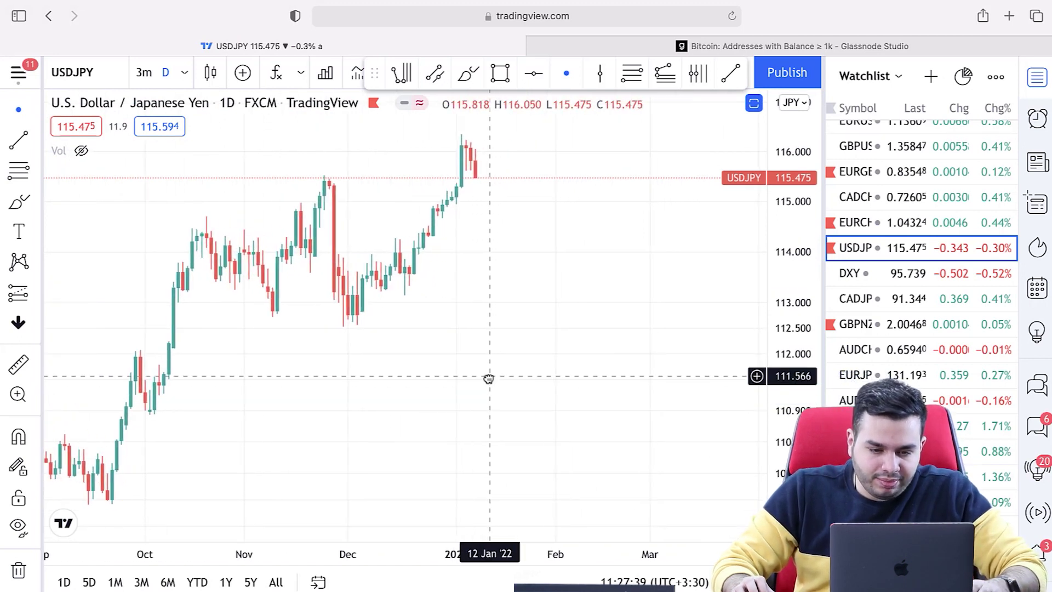
scroll(488, 379, "up", 2)
- Draw a thin rectangle zone from about 115.39 to 115.53 at the late-November high, spanning 11 Nov 2021 to mid-March 2022
left_click(31, 202)
left_click(93, 270)
left_click_drag(222, 194, 689, 186)
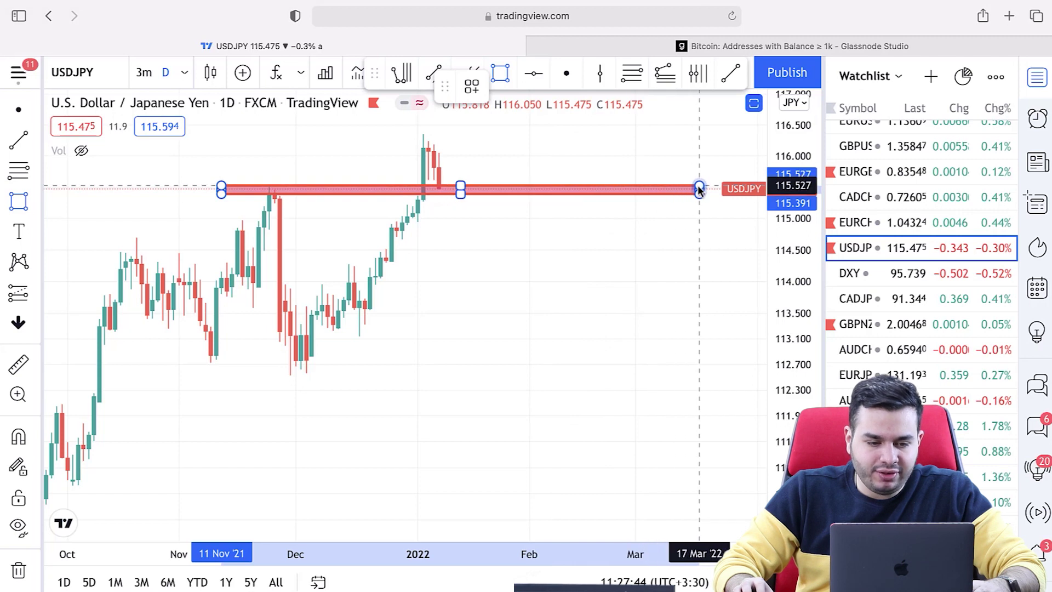
left_click(277, 204)
- Brush arrows pointing to the zone's late-November touch, the January breakout above it and the price's return to it
left_click(36, 202)
left_click(52, 203)
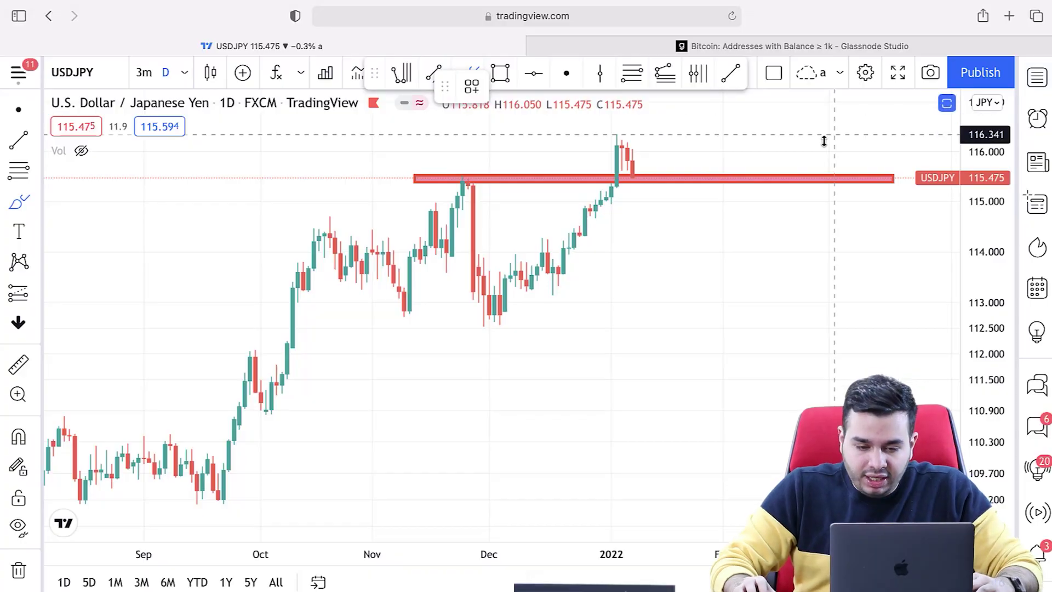
scroll(774, 169, "up", 3)
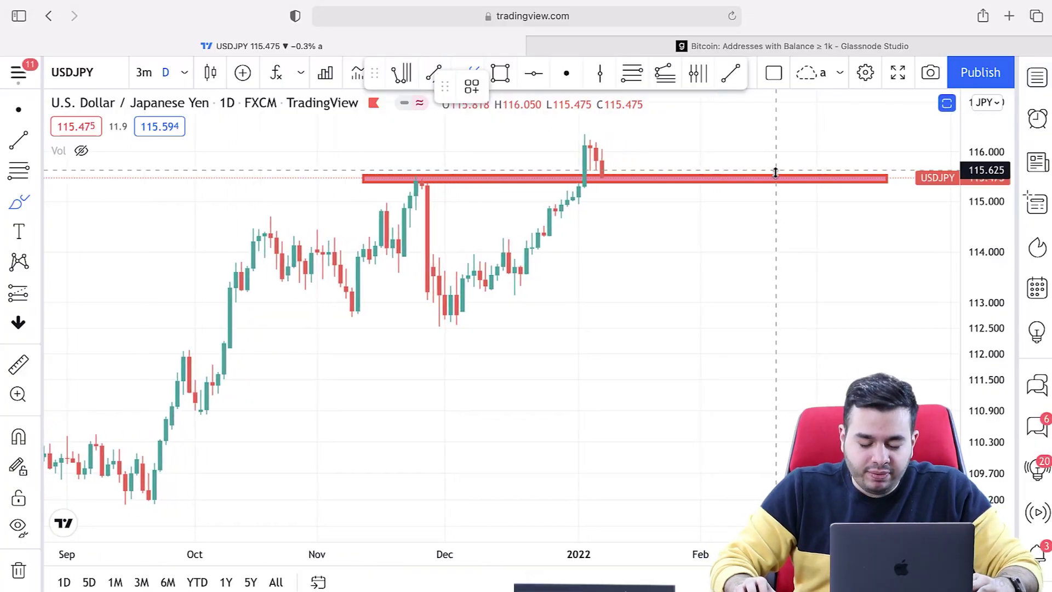
scroll(322, 206, "up", 2)
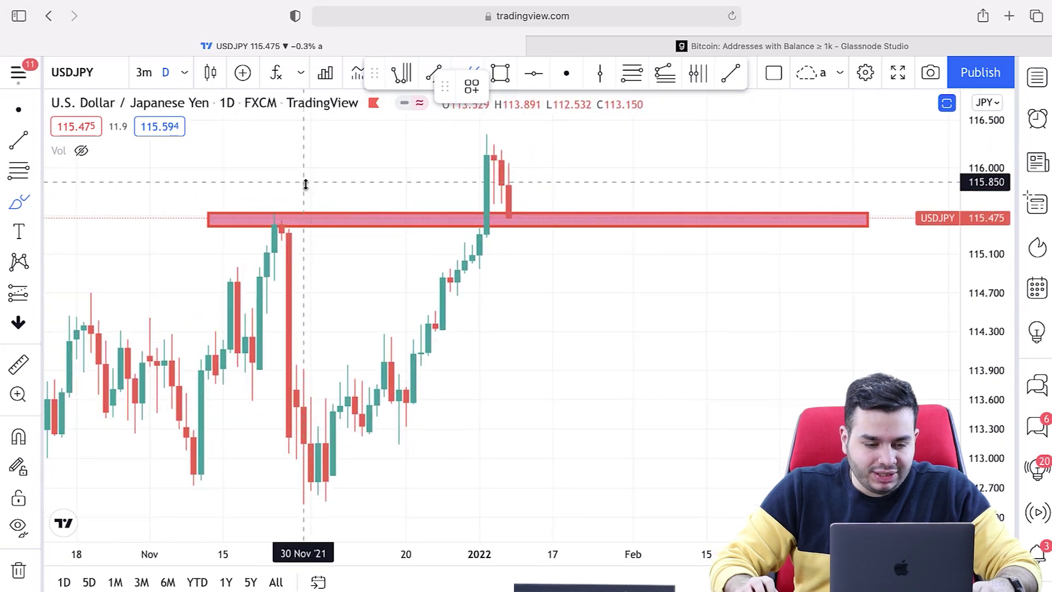
left_click_drag(413, 140, 317, 171)
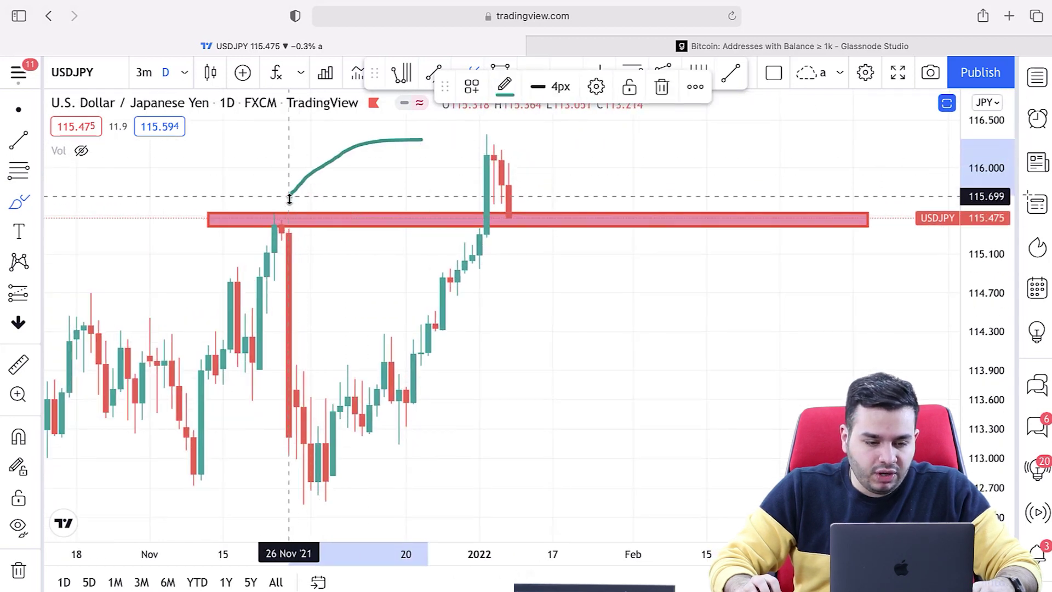
mouse_move(622, 149)
left_mouse_down()
mouse_move(570, 175)
mouse_move(589, 201)
left_mouse_up()
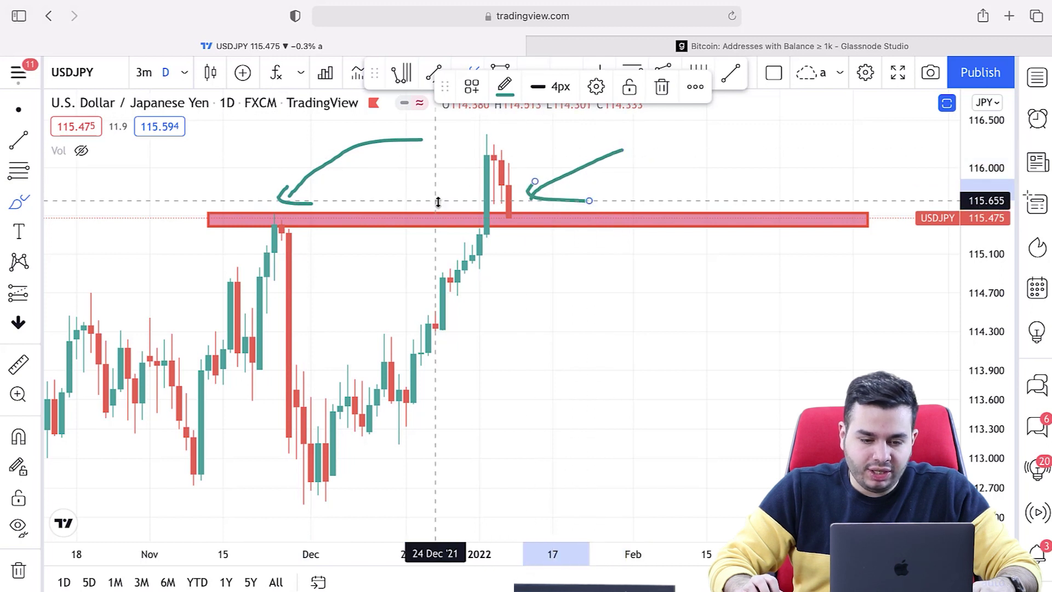
mouse_move(401, 197)
left_mouse_down()
mouse_move(458, 186)
mouse_move(443, 195)
left_mouse_up()
- Check USDJPY on the weekly timeframe and return to the daily chart
left_click(184, 74)
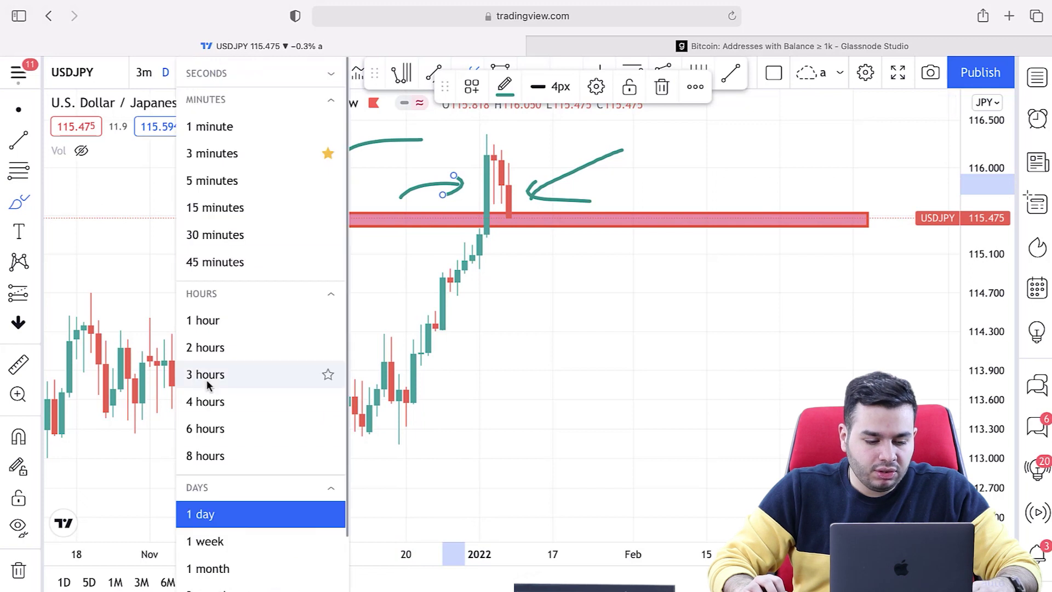
left_click(212, 543)
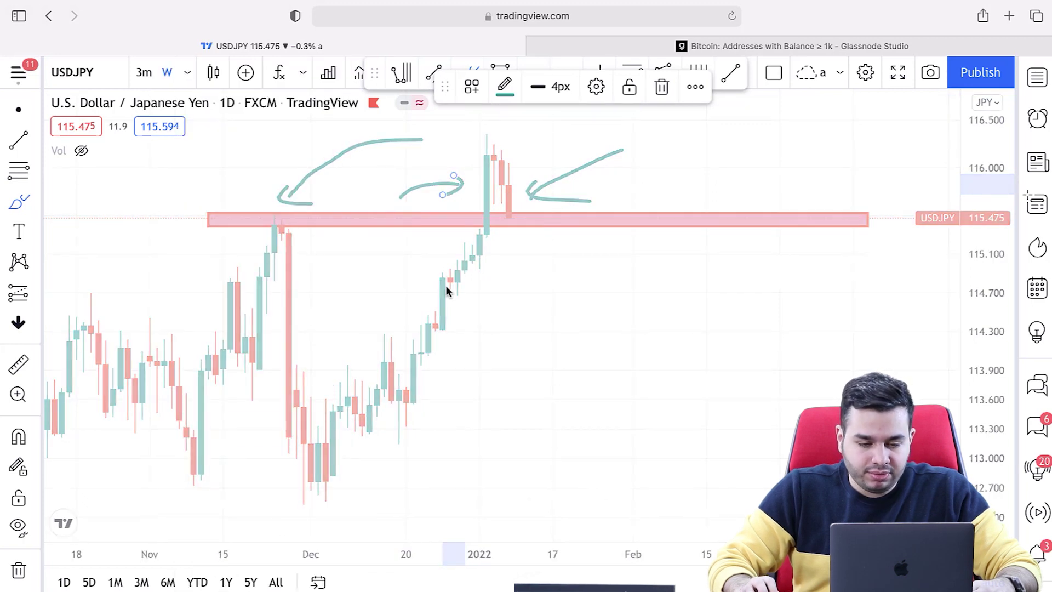
left_click(188, 71)
left_click(206, 513)
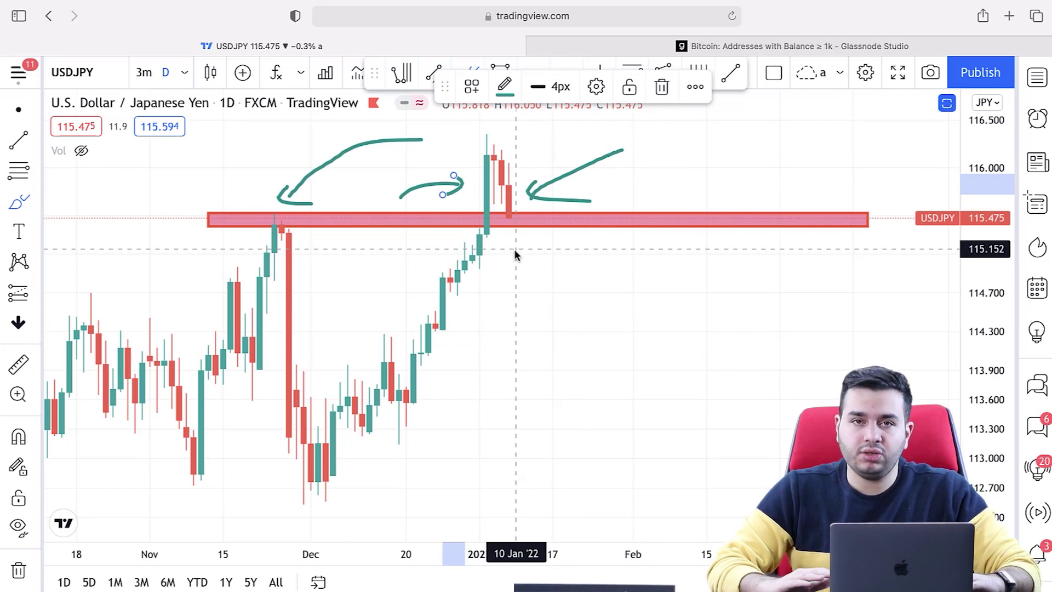
- On the monthly timeframe, draw a rectangle zone from about 117 to 118.6 at the high near the start of 2017, extending past 2022
scroll(515, 253, "down", 3)
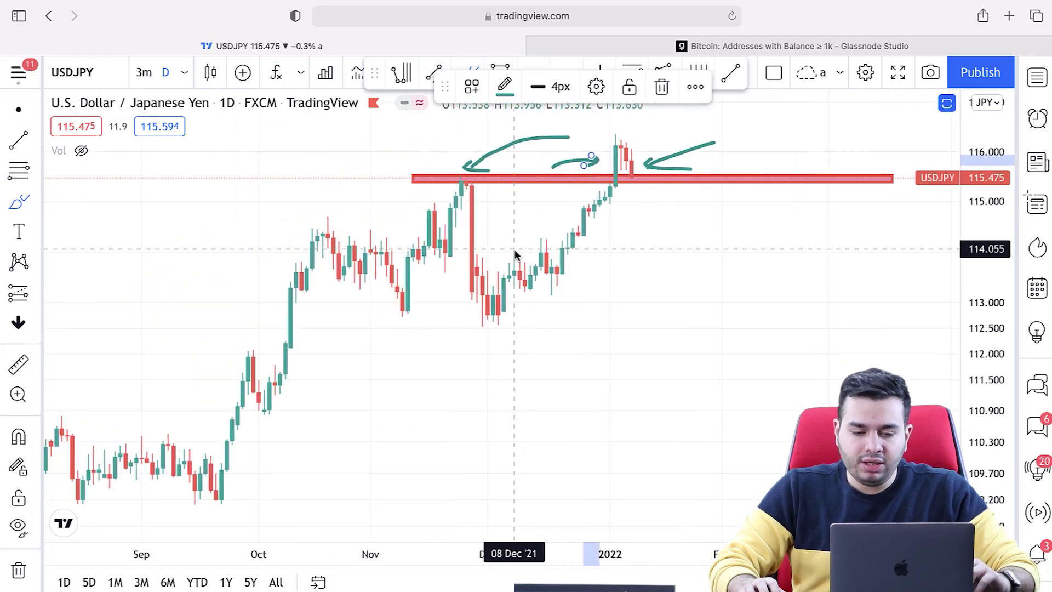
left_click(184, 76)
left_click(229, 568)
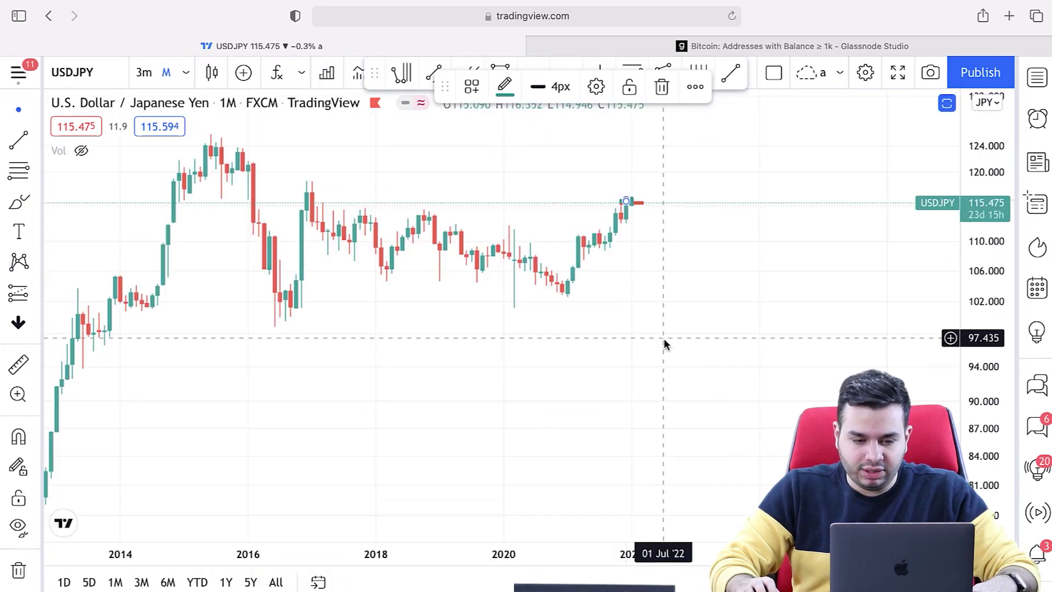
scroll(664, 340, "up", 3)
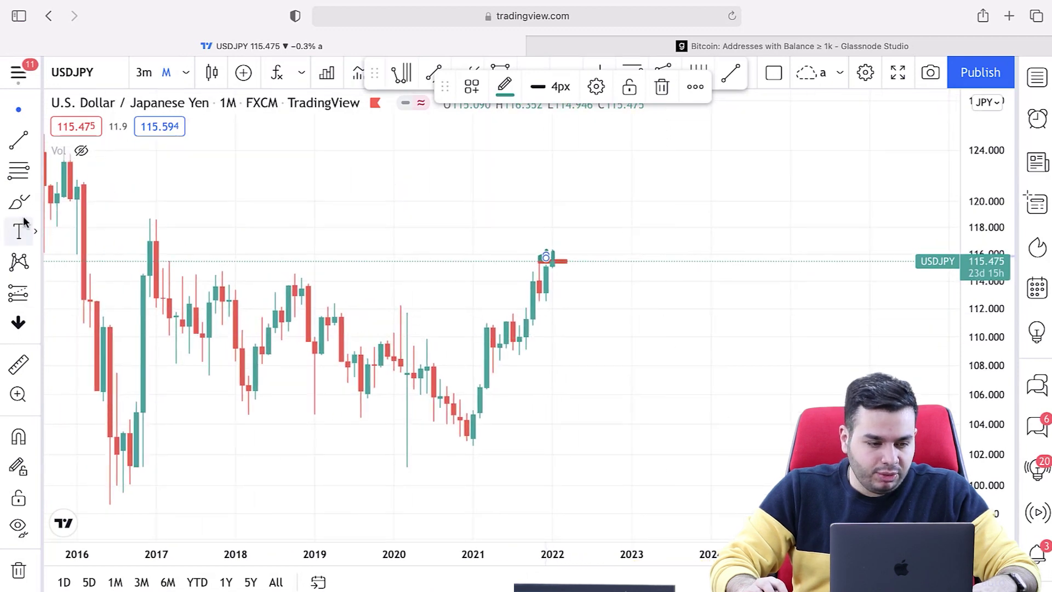
left_click(34, 203)
left_click(88, 270)
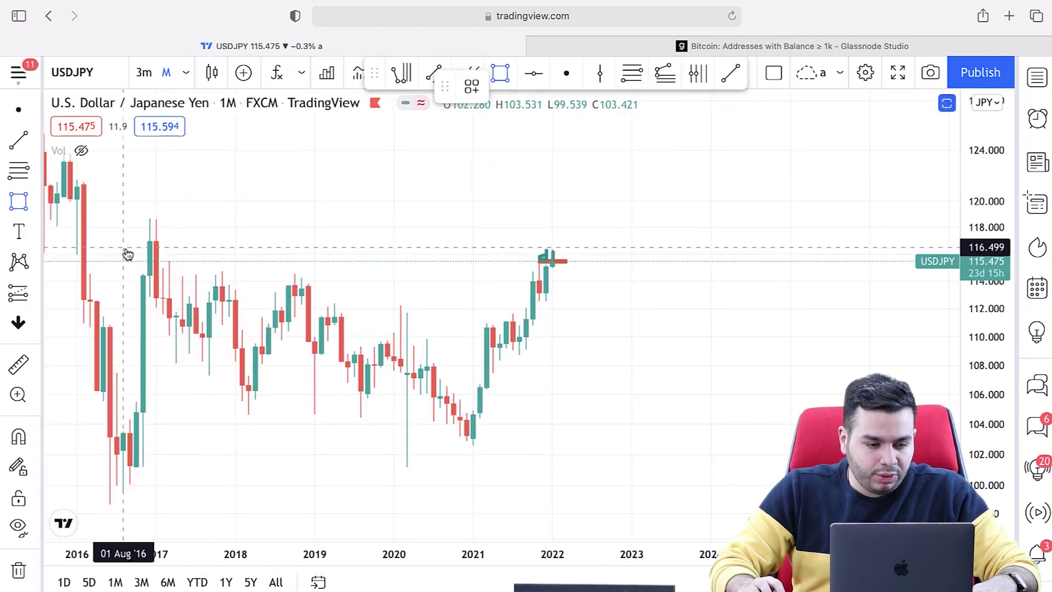
left_click_drag(103, 241, 823, 219)
scroll(736, 298, "down", 3)
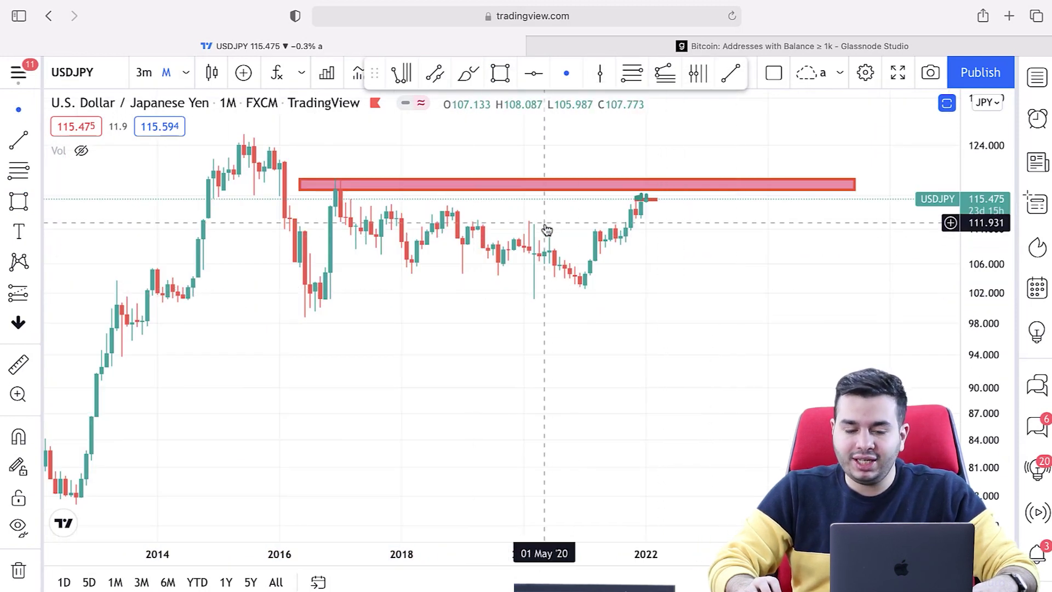
- Return to the daily timeframe and brush a loop in the monthly zone above the January 2022 candles
left_click(183, 80)
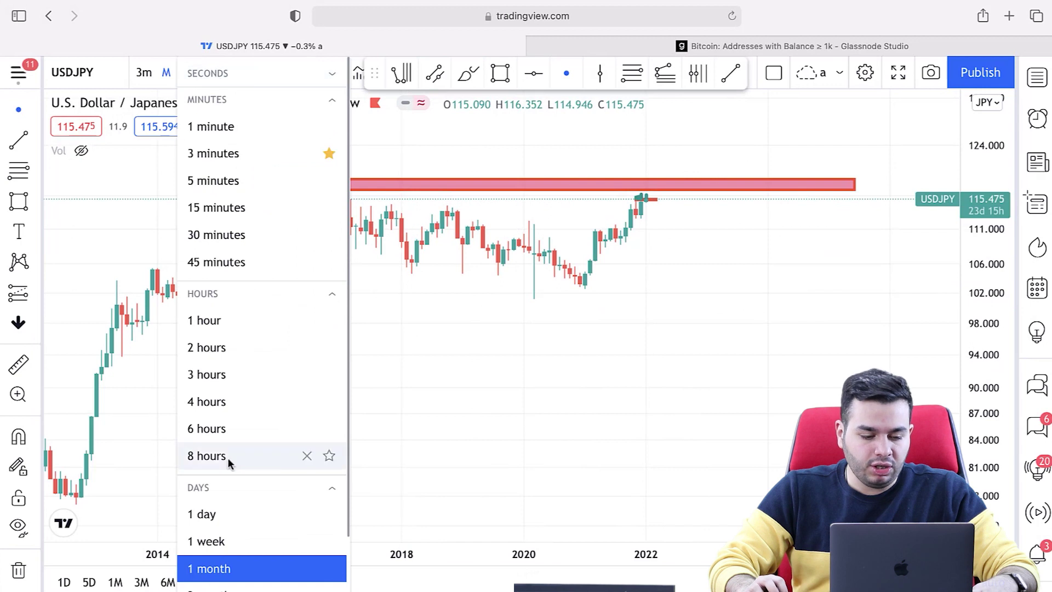
left_click(227, 509)
scroll(724, 299, "down", 3)
scroll(741, 247, "up", 2)
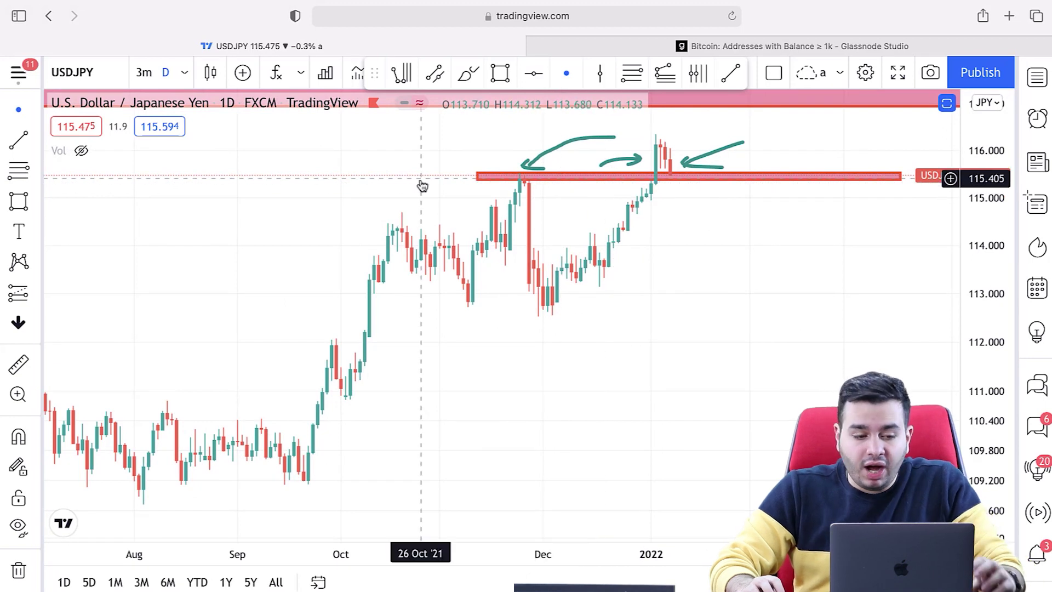
left_click(37, 205)
left_click(77, 198)
mouse_move(854, 241)
left_mouse_down()
mouse_move(853, 251)
mouse_move(748, 264)
mouse_move(708, 382)
left_mouse_up()
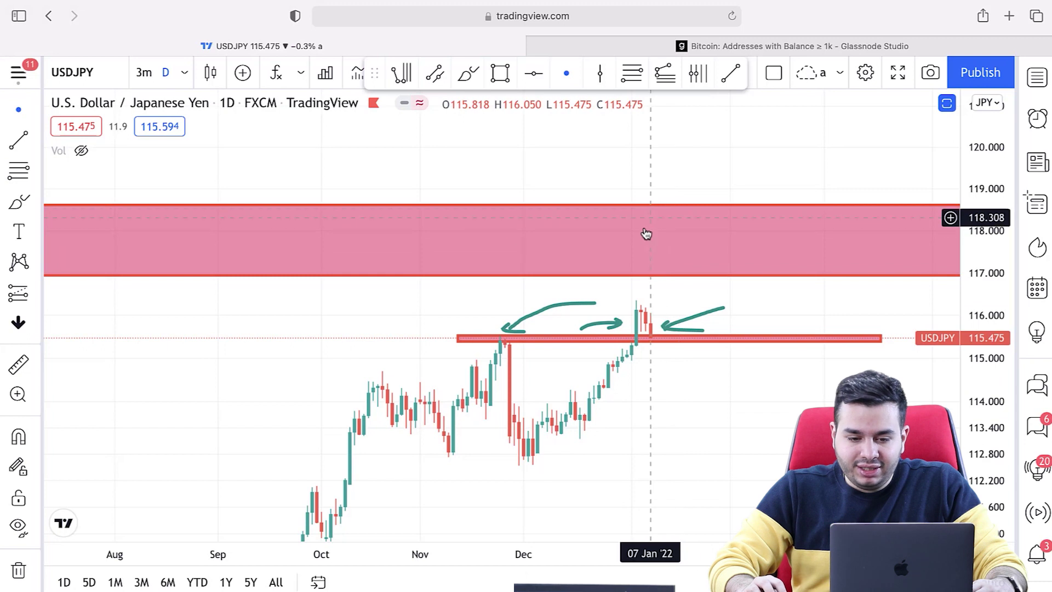
left_click(21, 204)
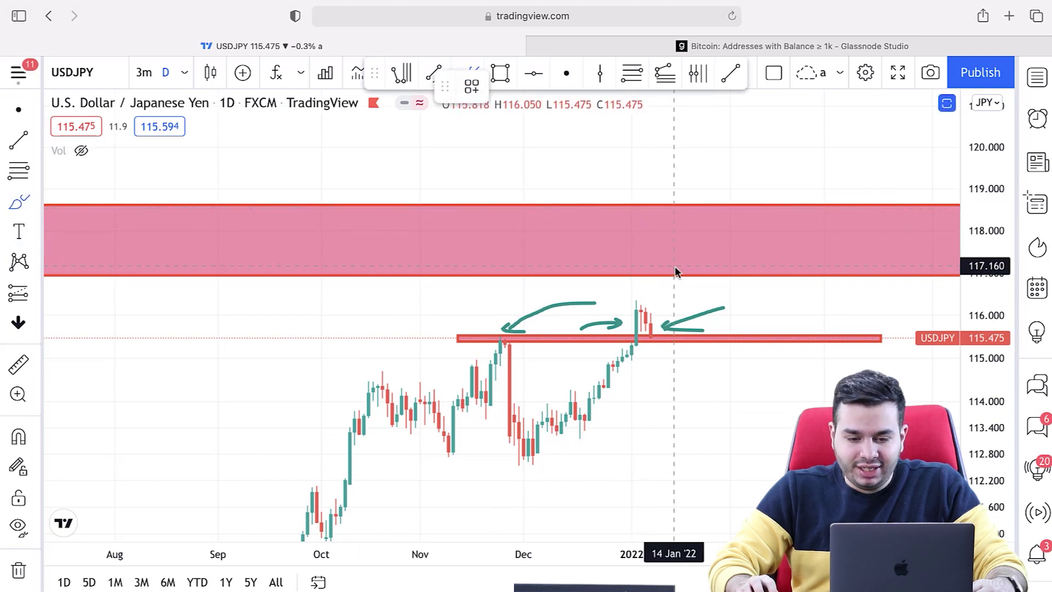
mouse_move(646, 278)
left_mouse_down()
mouse_move(623, 201)
mouse_move(696, 216)
left_mouse_up()
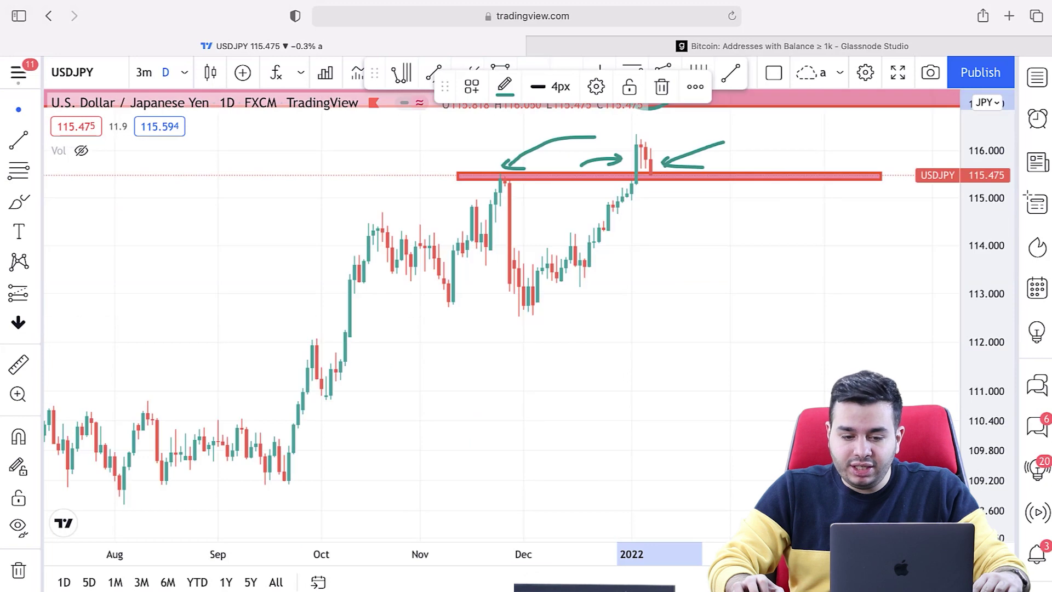
- Delete the three brushed arrows around the thin daily zone, keeping the loop in the upper zone
key("alt+r")
scroll(831, 219, "up", 5)
scroll(747, 274, "up", 5)
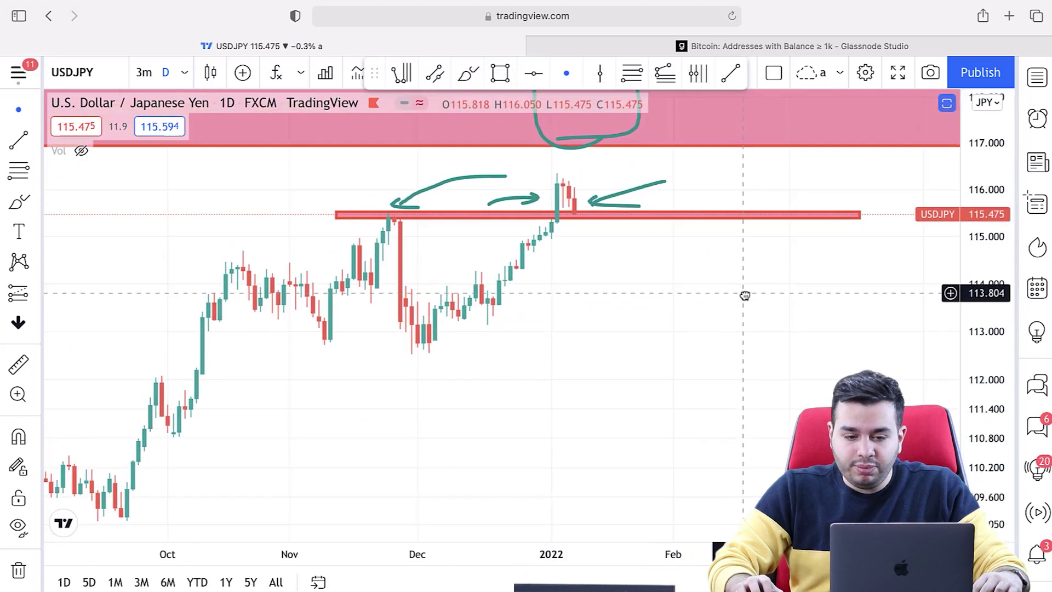
left_click(652, 244)
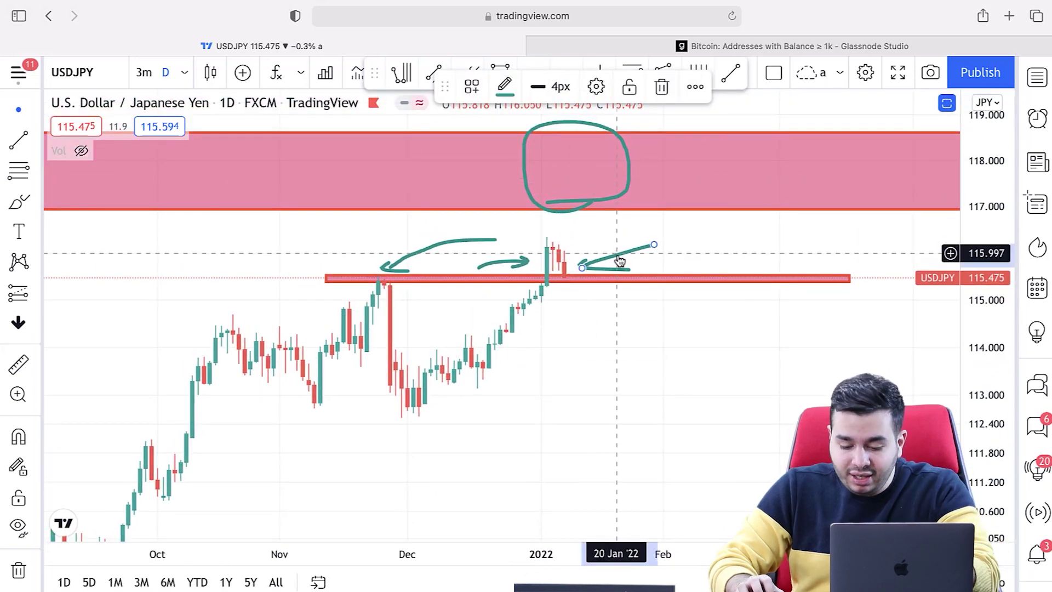
key("Delete")
left_click(523, 264)
key("Delete")
left_click(525, 263)
key("Delete")
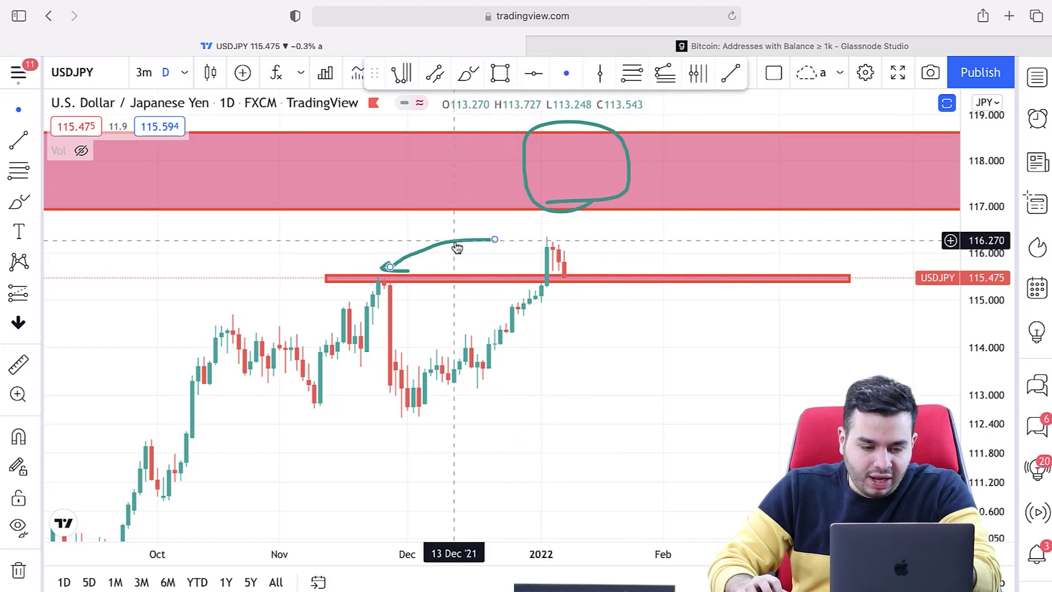
left_click(446, 242)
key("Delete")
key("Delete")
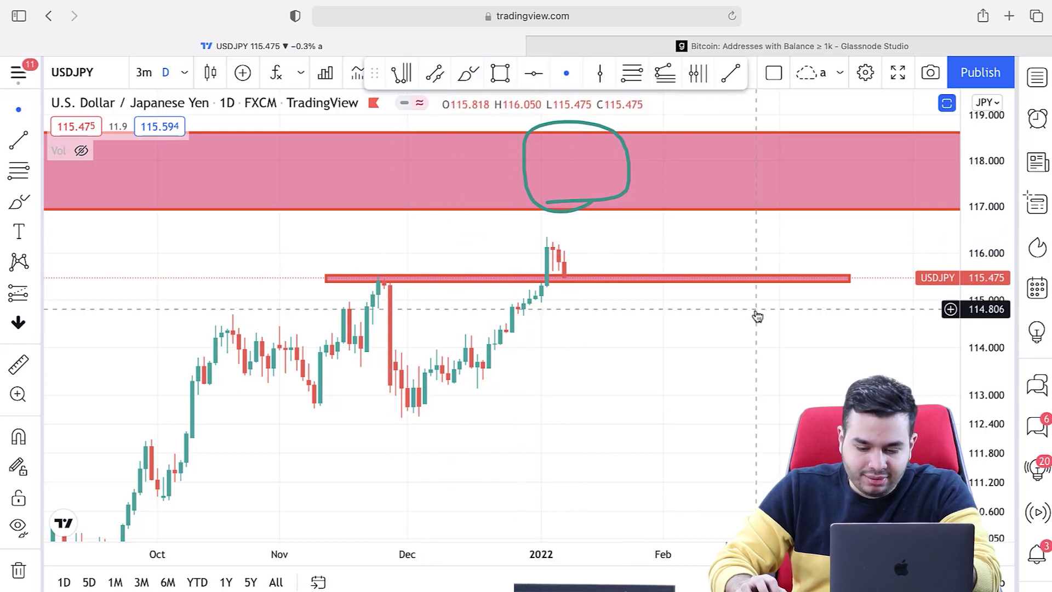
- Brush a projected path that falls below the daily zone, retests it at a small circle and drops to about 114
scroll(735, 250, "up", 5)
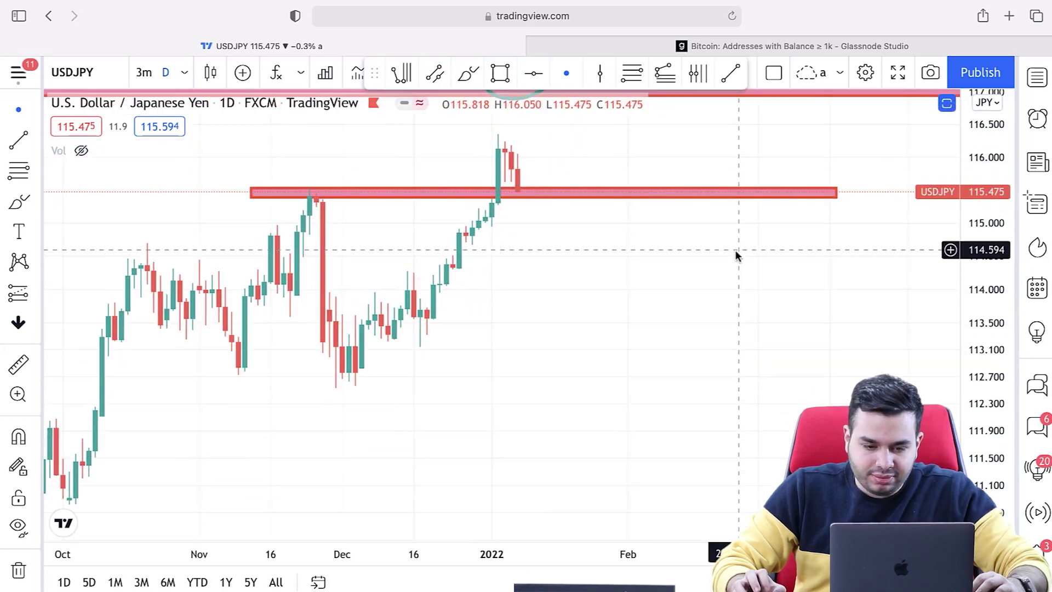
left_click(19, 202)
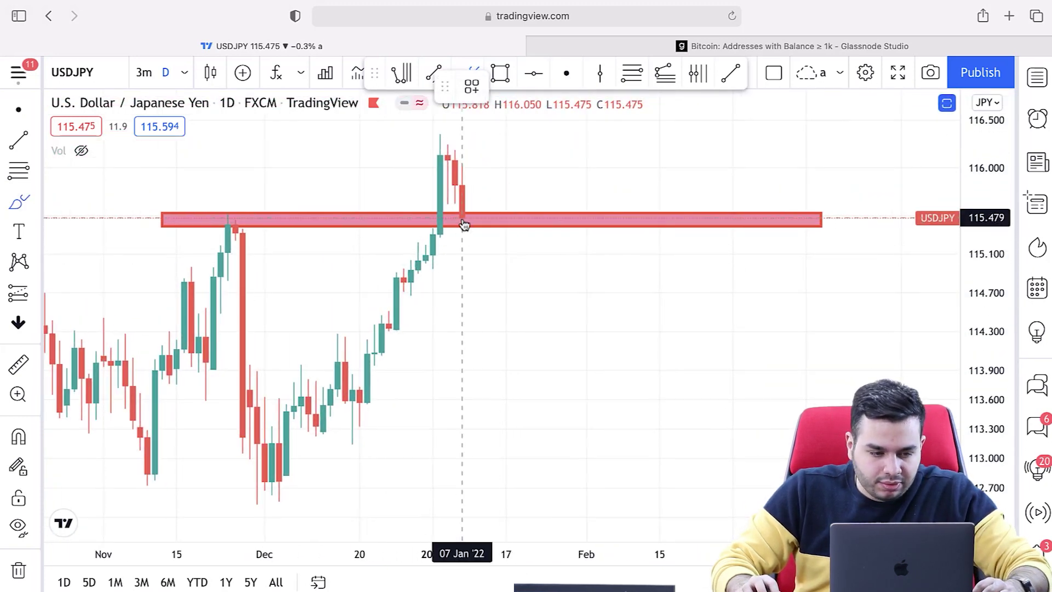
left_click_drag(463, 222, 467, 258)
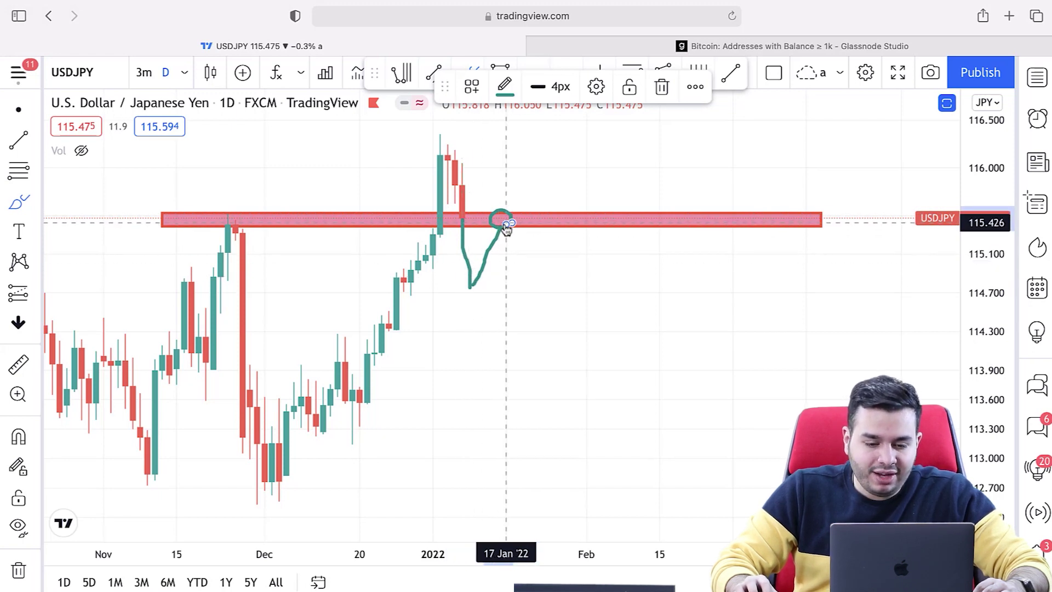
mouse_move(506, 222)
left_mouse_down()
mouse_move(527, 318)
mouse_move(522, 348)
mouse_move(562, 349)
left_mouse_up()
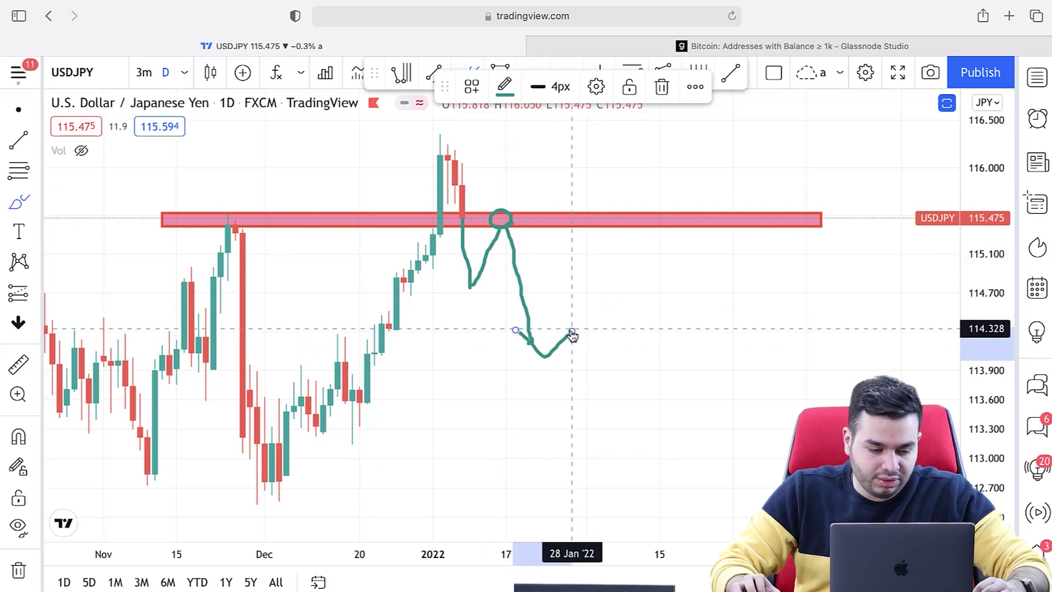
scroll(564, 340, "down", 5)
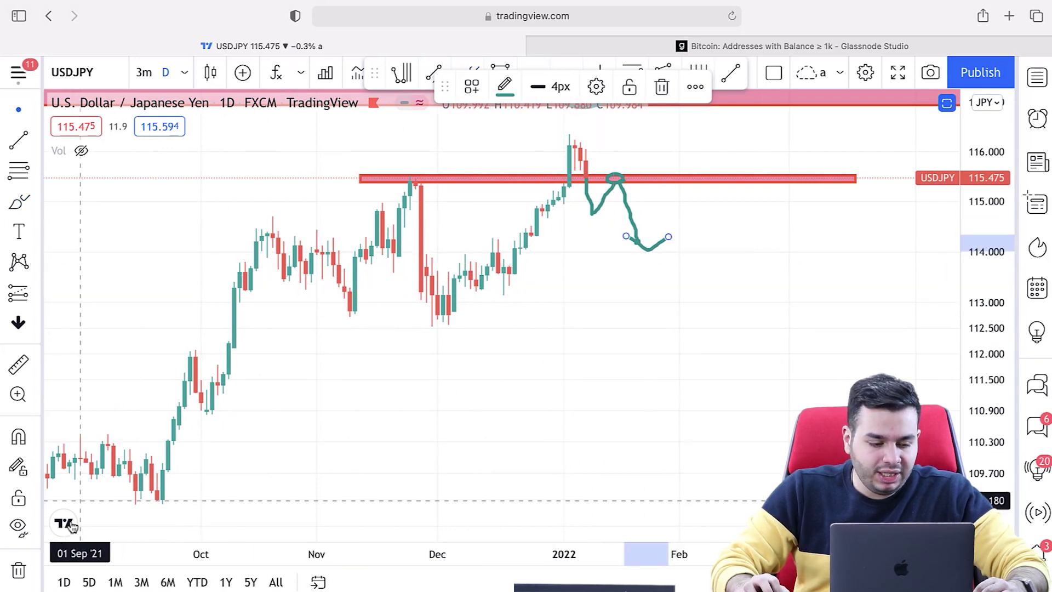
- Remove all drawings from the USDJPY chart
left_click(19, 570)
left_click_drag(376, 409, 646, 392)
scroll(639, 388, "up", 2)
scroll(639, 387, "up", 3)
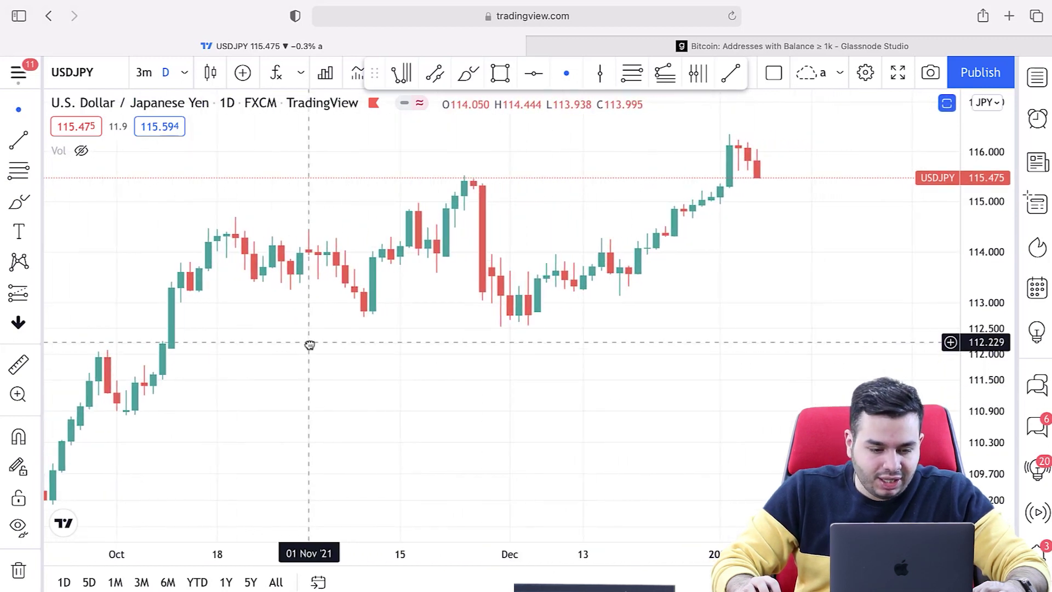
- Draw a thin rectangle zone at about 113.3 to 113.55 from mid-October to early December and switch to the 4-hour timeframe
left_click(37, 205)
left_click(59, 271)
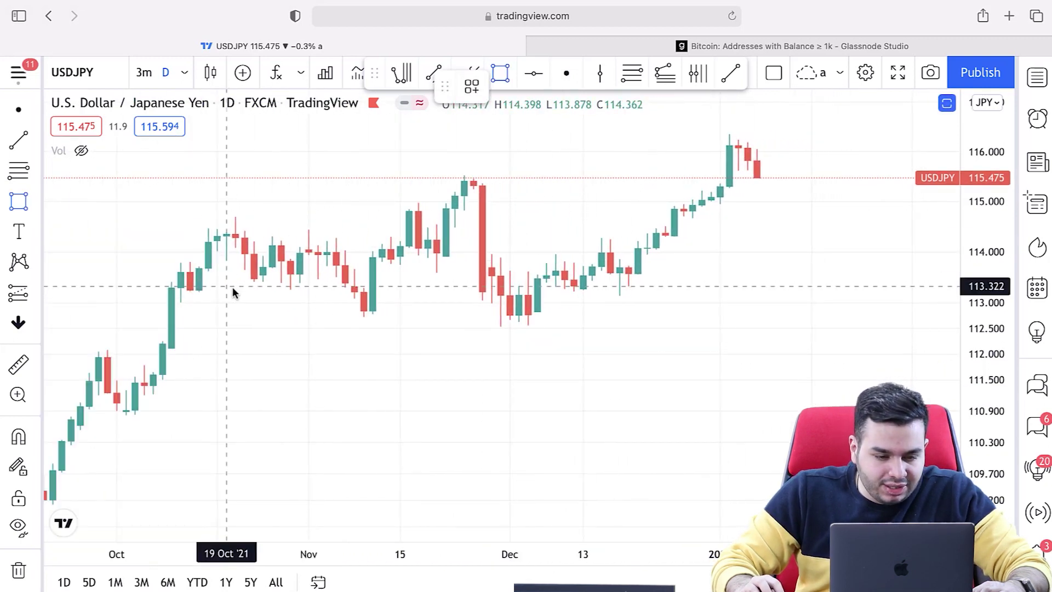
left_click_drag(185, 291, 576, 275)
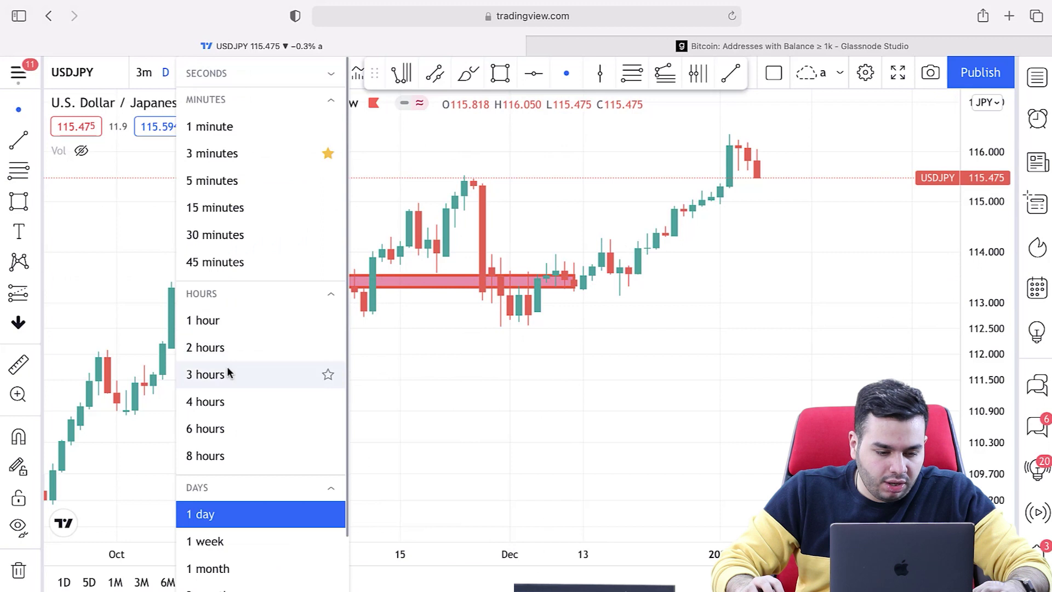
left_click(227, 402)
scroll(567, 382, "left", 10)
left_click_drag(413, 465, 652, 367)
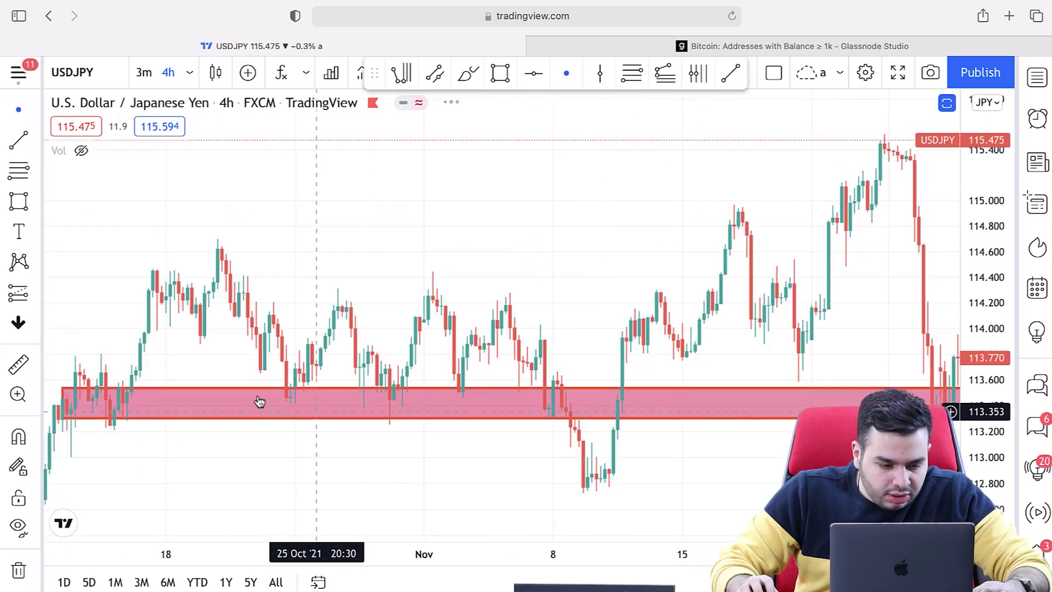
- Brush three short rising strokes beneath the zone, pointing at its late-October and early-November touches
left_click(32, 207)
left_click(89, 202)
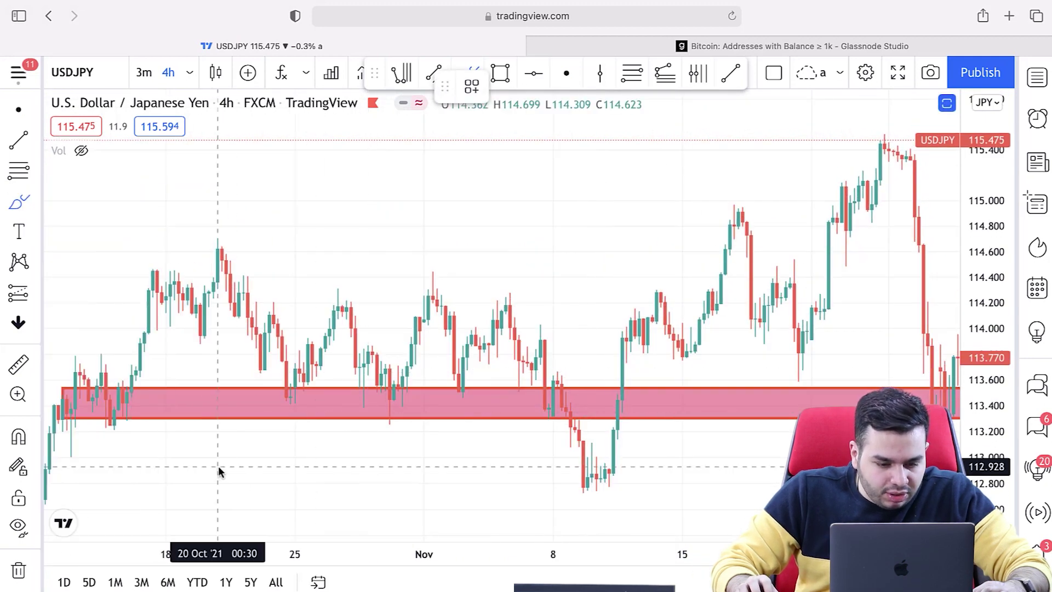
left_click_drag(220, 464, 274, 399)
left_click_drag(294, 471, 355, 407)
left_click_drag(397, 463, 467, 400)
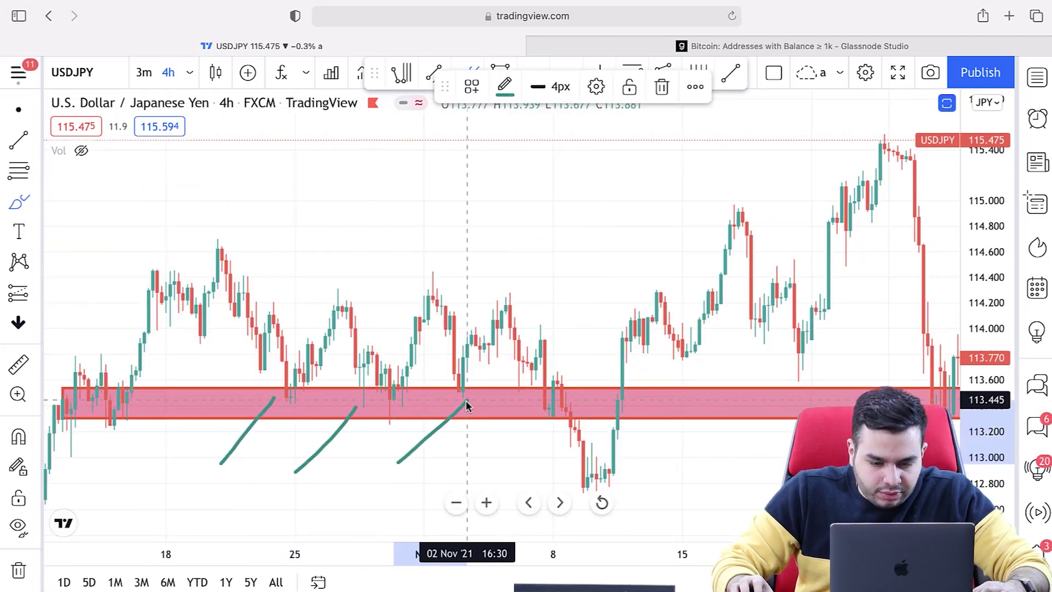
- Brush a fourth touch stroke and a path dipping below the zone, rallying to about 114.9 and dropping to a retest circle near 113.6
mouse_move(493, 473)
left_mouse_down()
mouse_move(549, 411)
mouse_move(576, 469)
mouse_move(598, 483)
mouse_move(615, 470)
mouse_move(728, 232)
left_mouse_up()
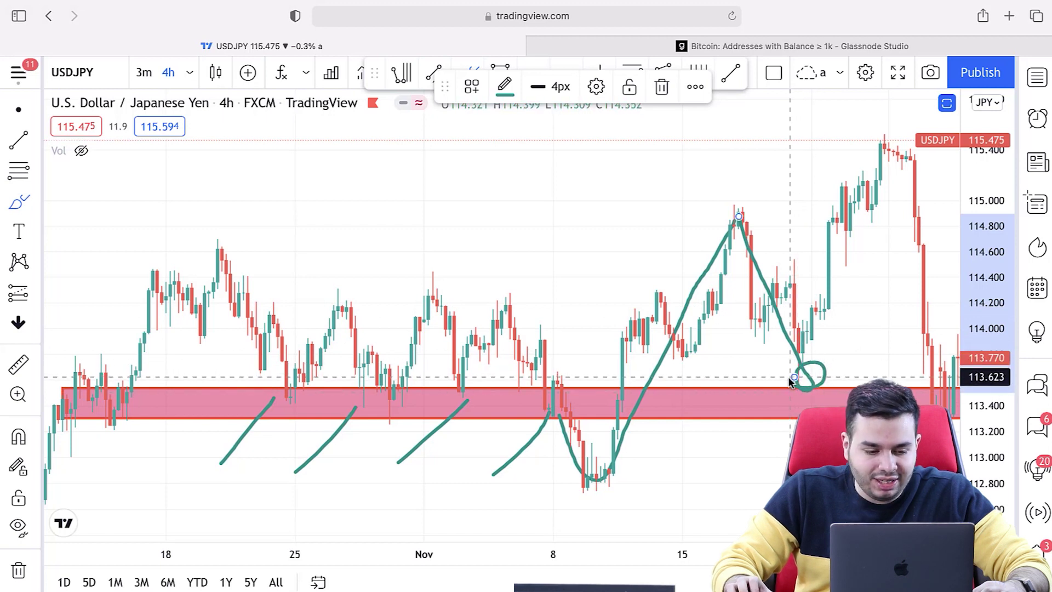
scroll(793, 381, "down", 3)
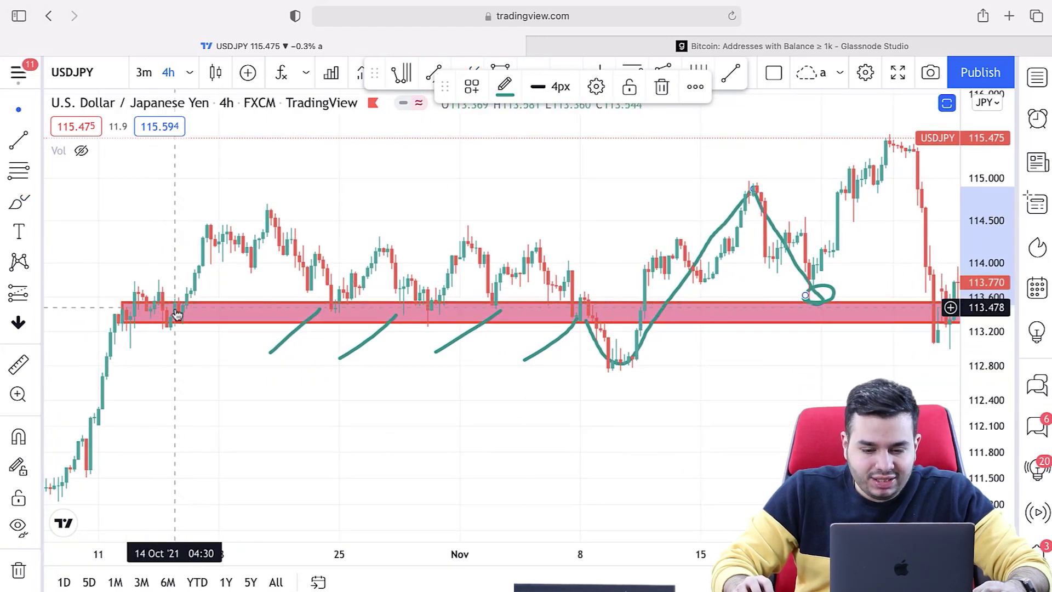
scroll(384, 345, "up", 2)
- Lower the bottom edge of the zone slightly to about 113.2 to cover the candle wicks
left_click(15, 203)
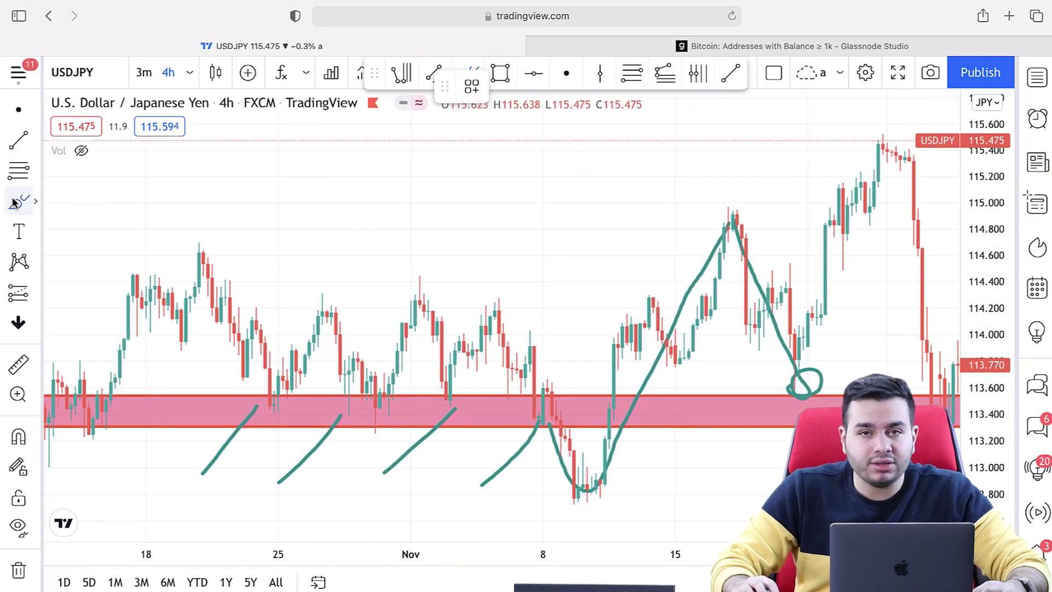
scroll(653, 477, "down", 1)
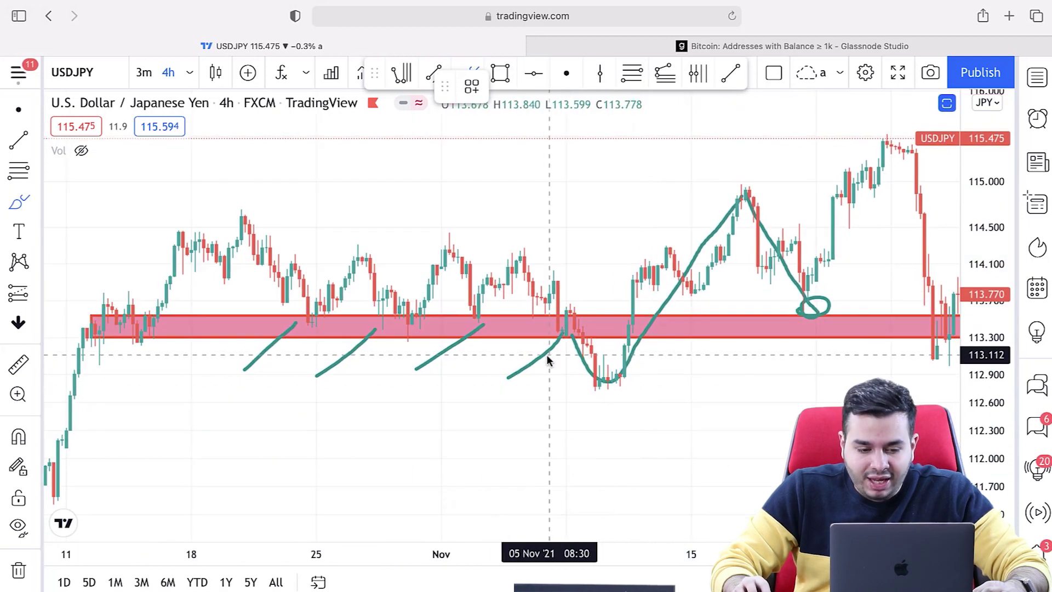
left_click(92, 338)
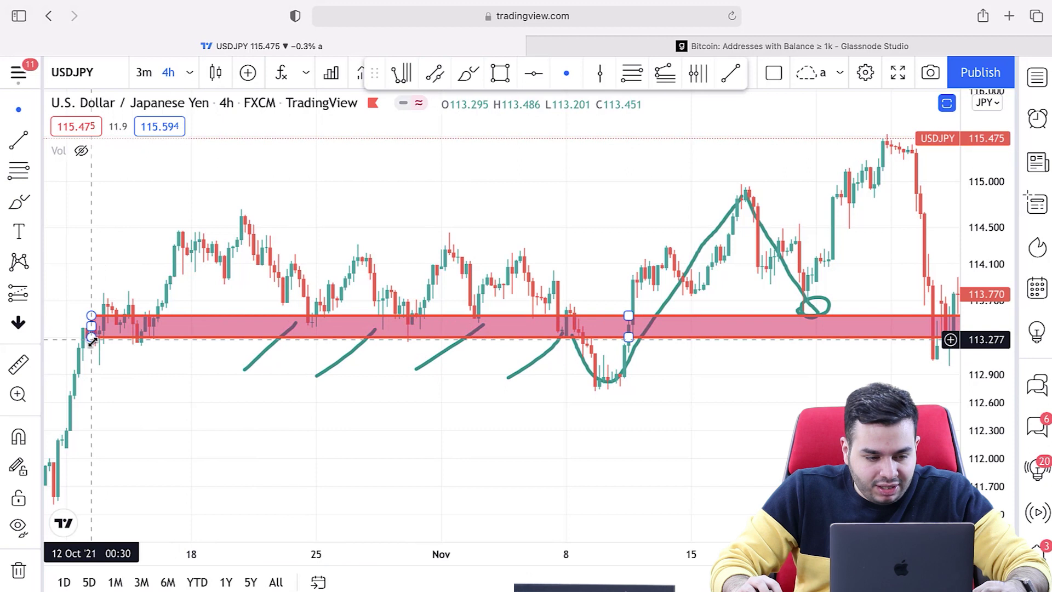
left_click_drag(91, 338, 92, 344)
left_click(202, 411)
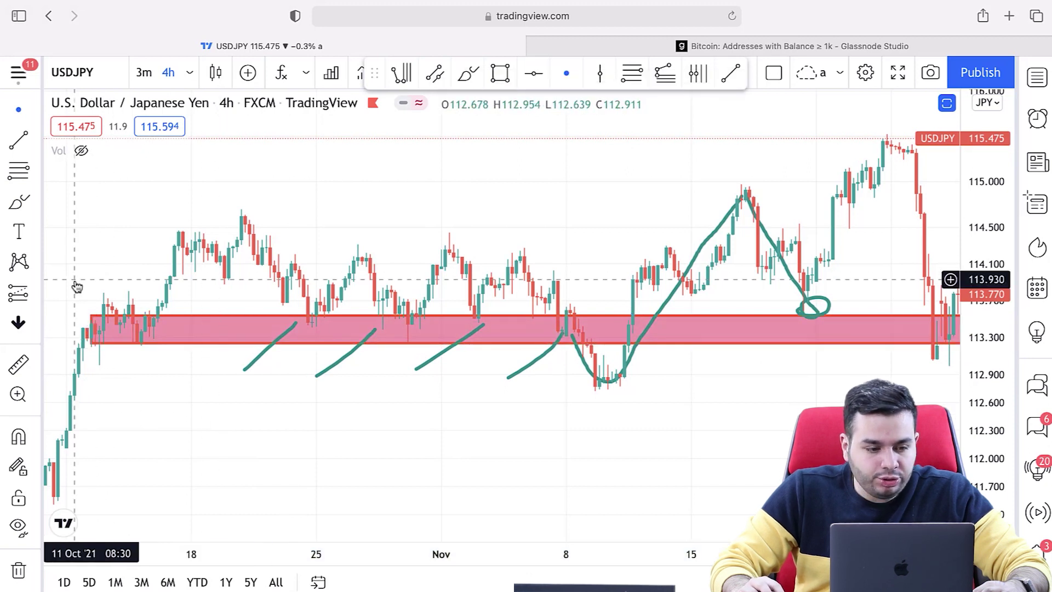
- Try brushing a line along the rally from the late-September low through the zone to about 114.3 on 19 October
left_click(19, 203)
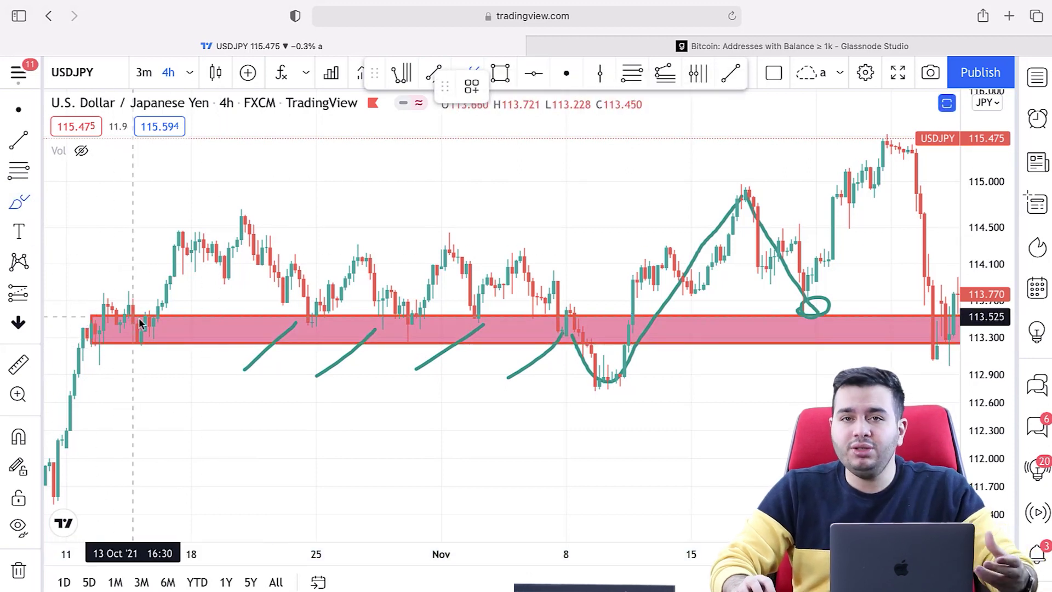
scroll(131, 323, "down", 5)
mouse_move(263, 493)
left_mouse_down()
mouse_move(345, 392)
mouse_move(541, 212)
left_mouse_up()
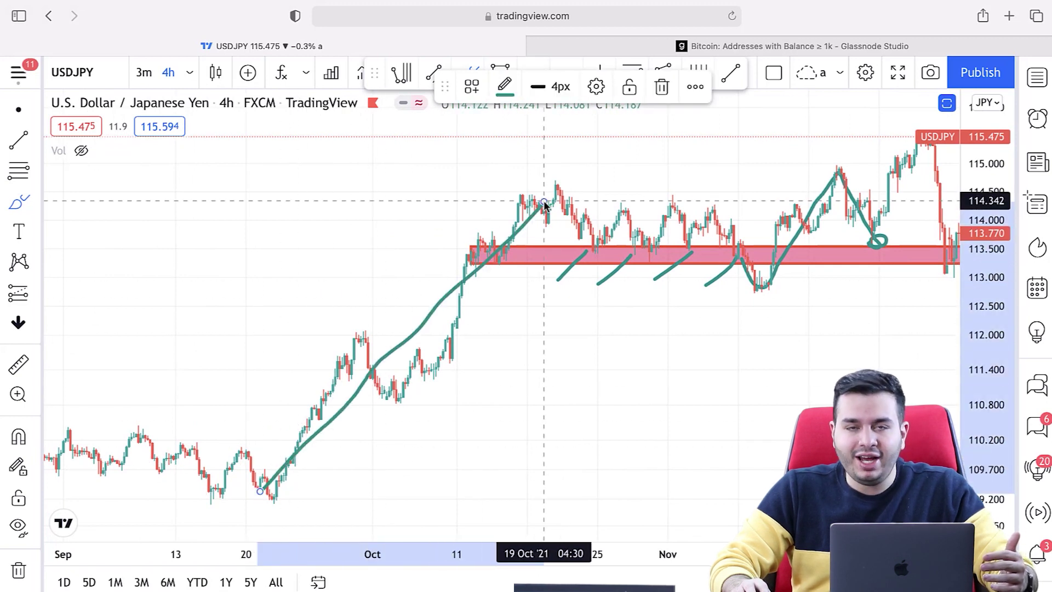
scroll(585, 211, "right", 5)
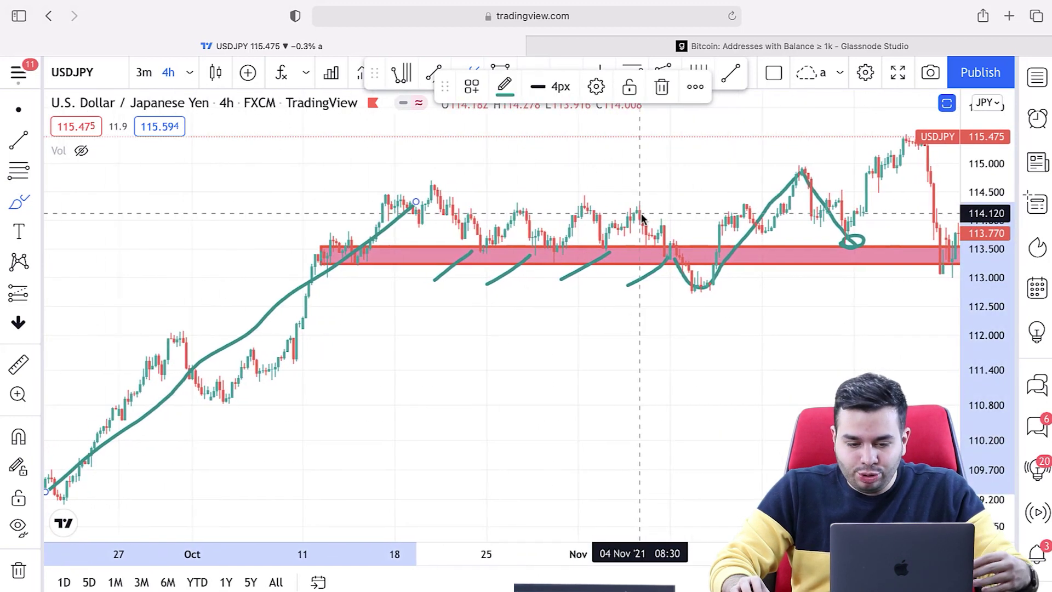
scroll(642, 218, "right", 1)
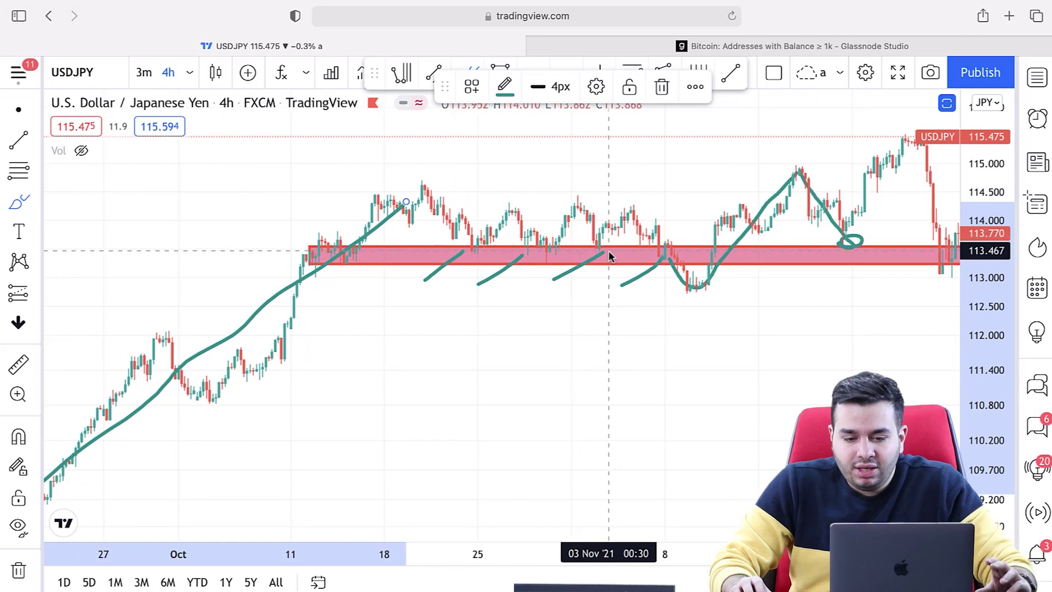
scroll(610, 257, "up", 2)
scroll(610, 257, "right", 1)
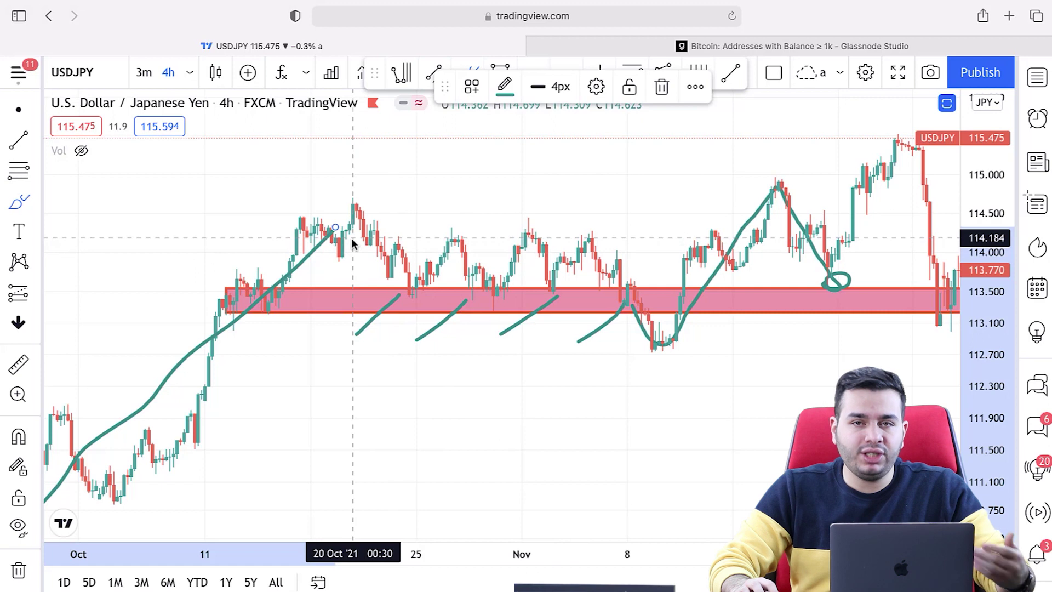
key("super+z")
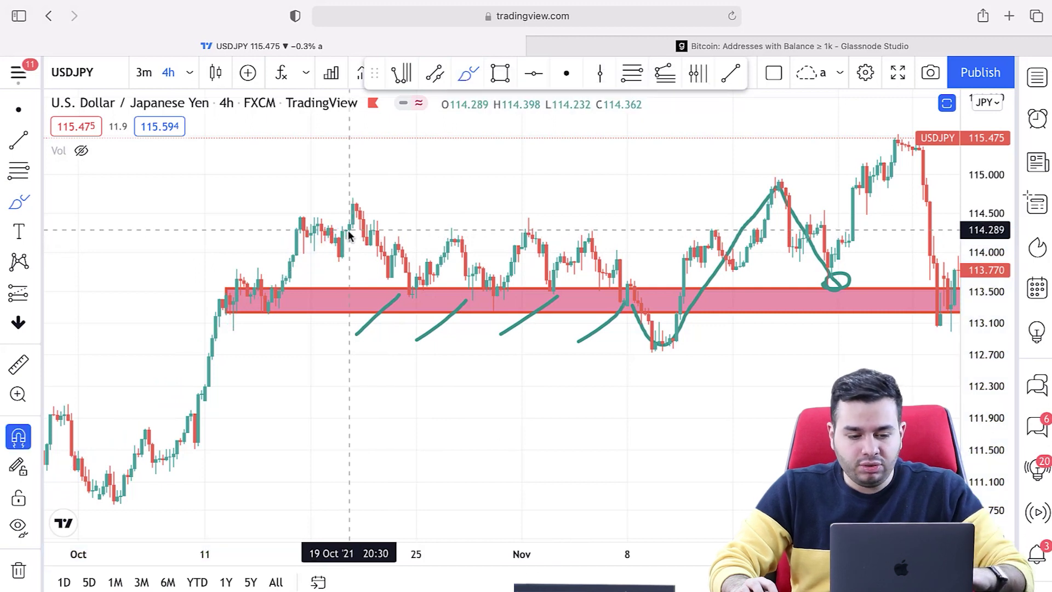
- Undo the brushed descent with its retest circle and the lowering of the zone's bottom edge
scroll(596, 230, "up", 5)
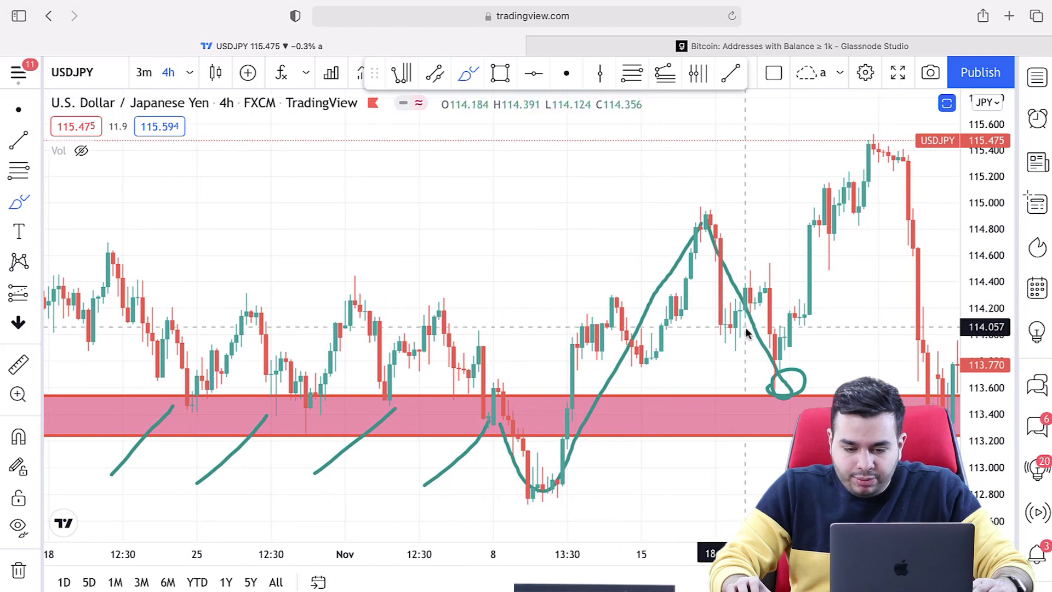
key("super+z")
key("super+z")
key("super+z")
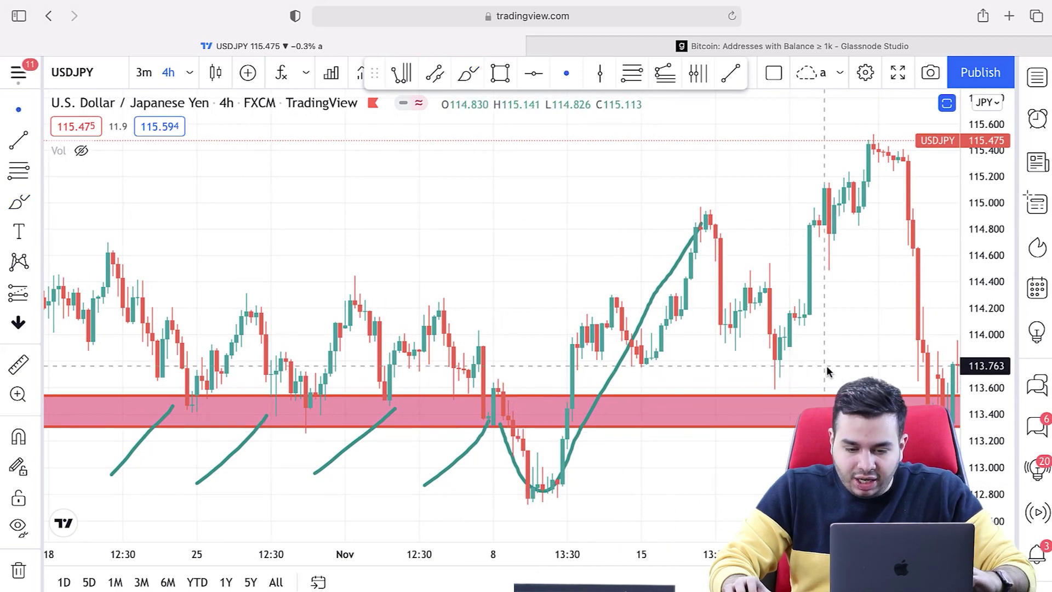
- Brush a small circle around the November pullback low just above the zone
scroll(782, 384, "right", 2)
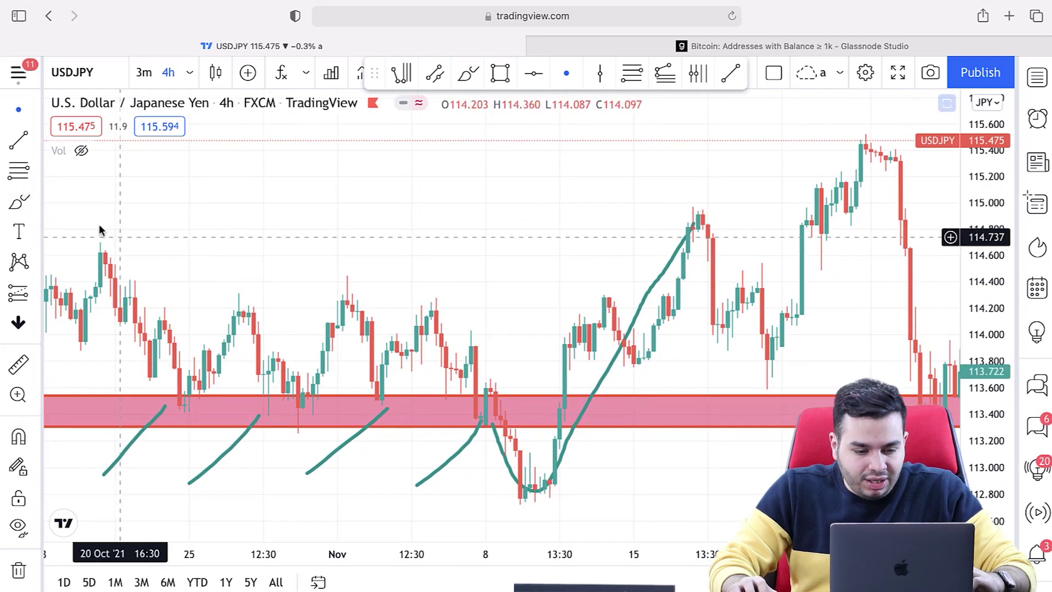
key("alt+shift+b")
left_click_drag(764, 395, 774, 370)
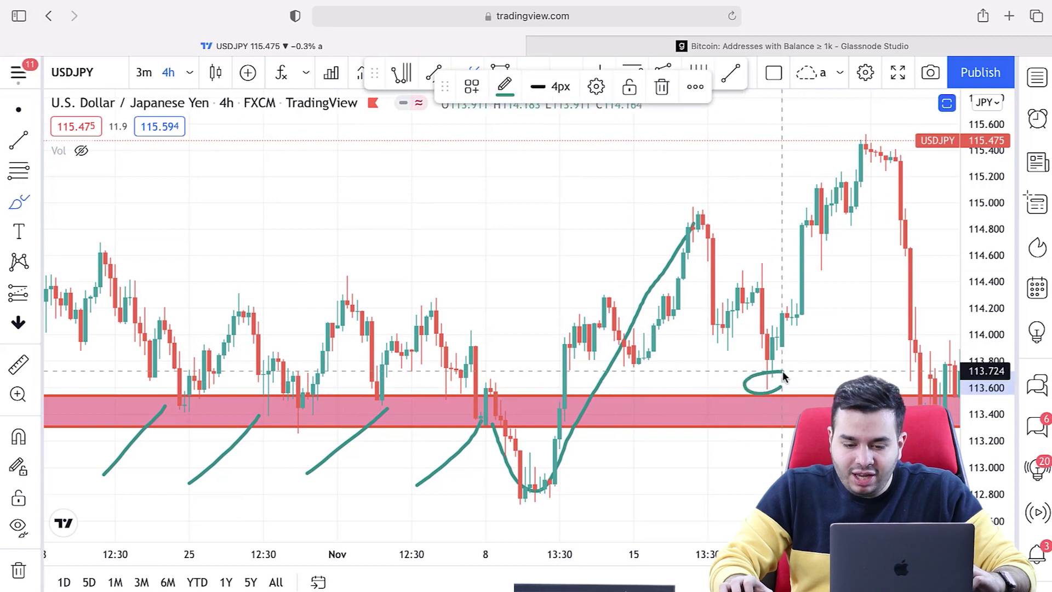
- Try brushing a second path over the dip below the zone and the rally to about 114.9
scroll(487, 387, "down", 2)
scroll(488, 387, "down", 2)
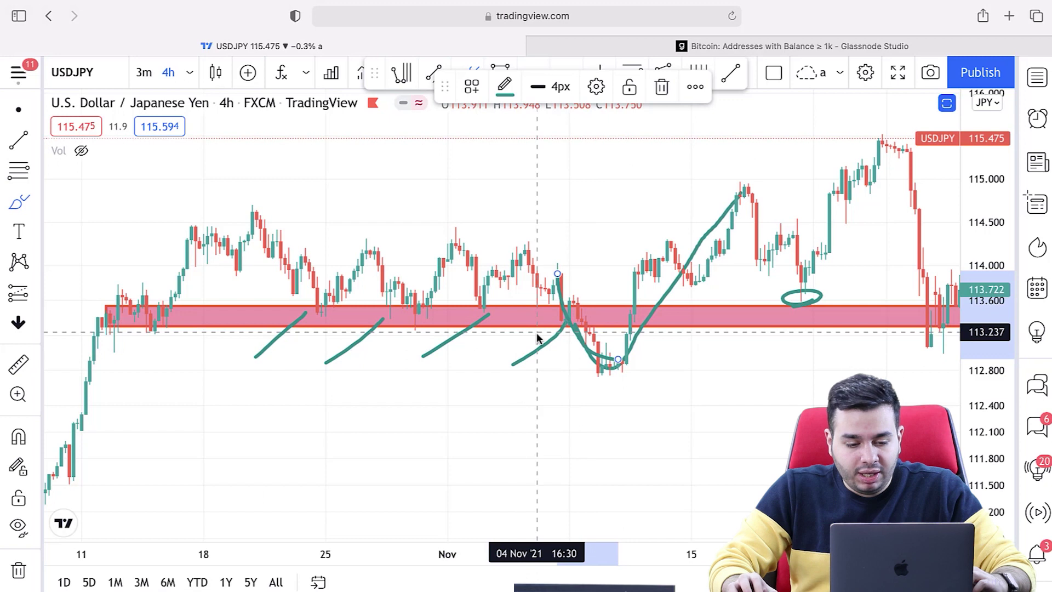
mouse_move(589, 362)
left_mouse_down()
mouse_move(610, 362)
mouse_move(668, 268)
mouse_move(744, 187)
left_mouse_up()
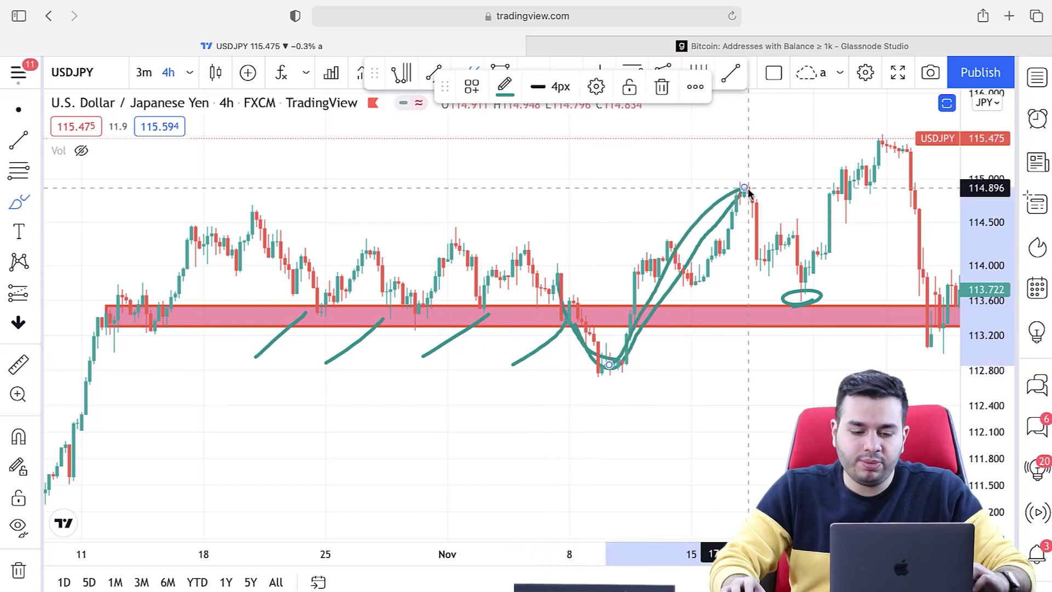
- Undo the second brushed path and clear all drawings from the 4-hour chart
key("super+z")
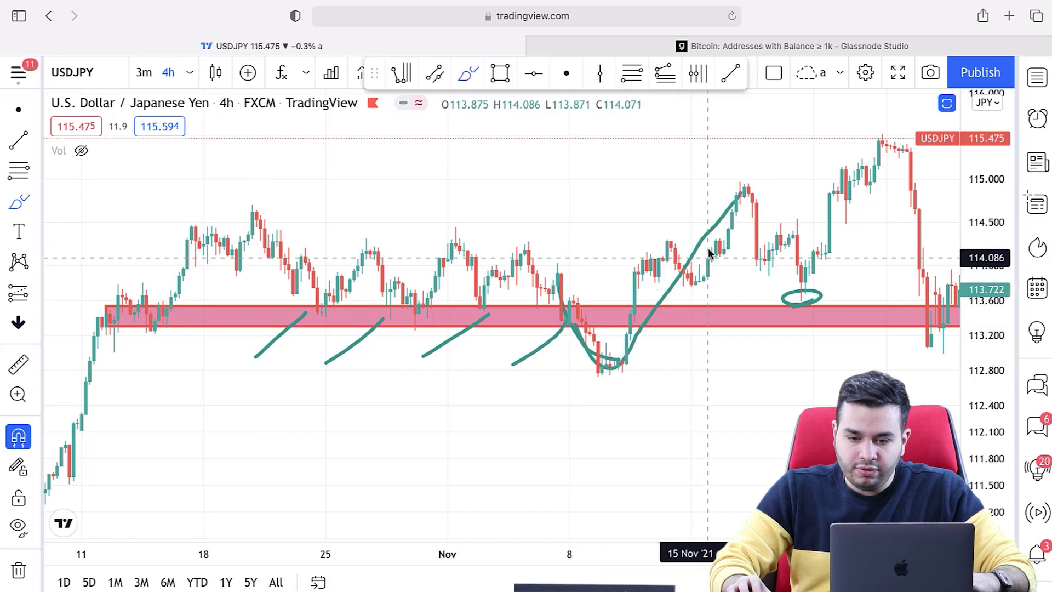
key("super+z")
left_click(18, 570)
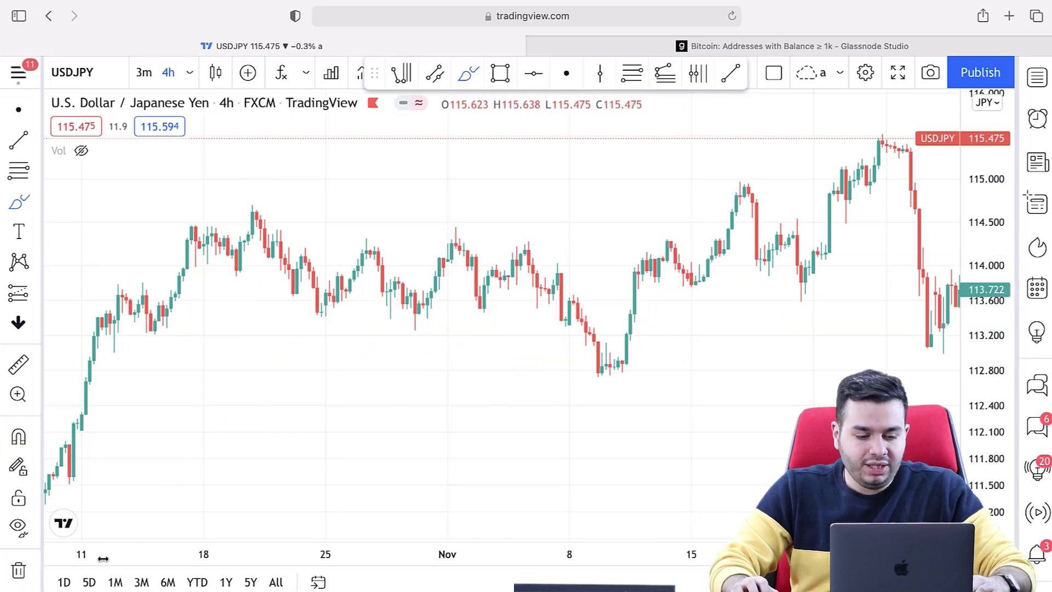
- Place a horizontal line at the current price of 115.475 and hide the USDJPY price series
key("Escape")
left_click_drag(697, 444, 599, 427)
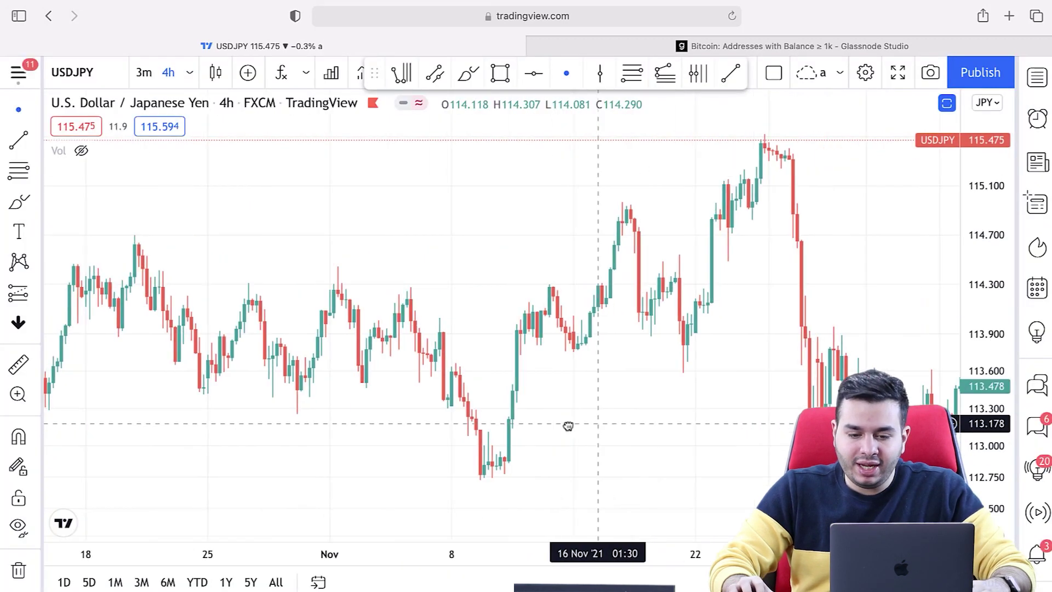
left_click_drag(676, 411, 169, 400)
left_click_drag(586, 377, 235, 246)
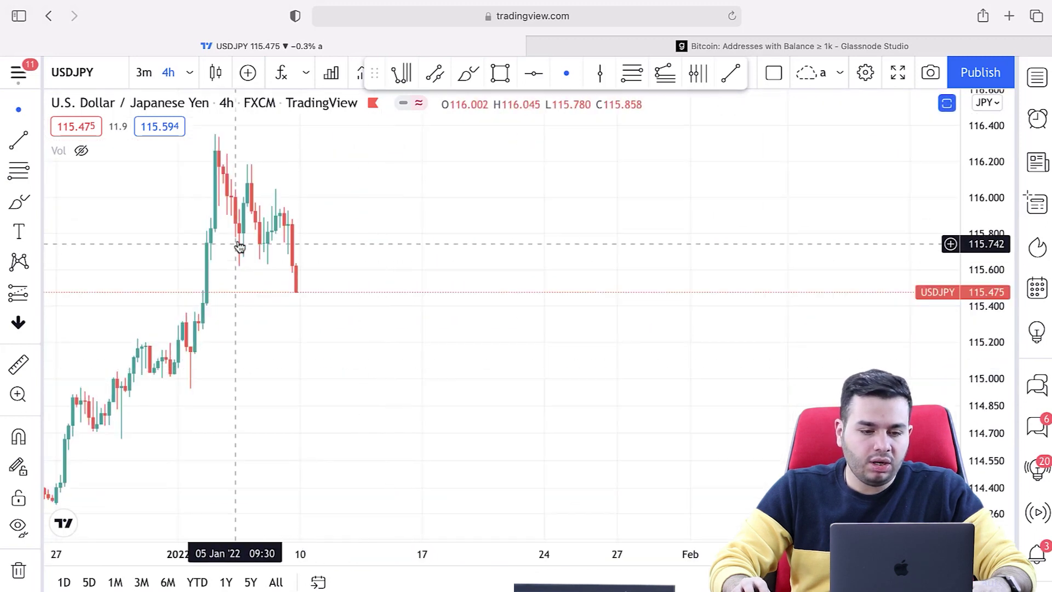
left_click(34, 141)
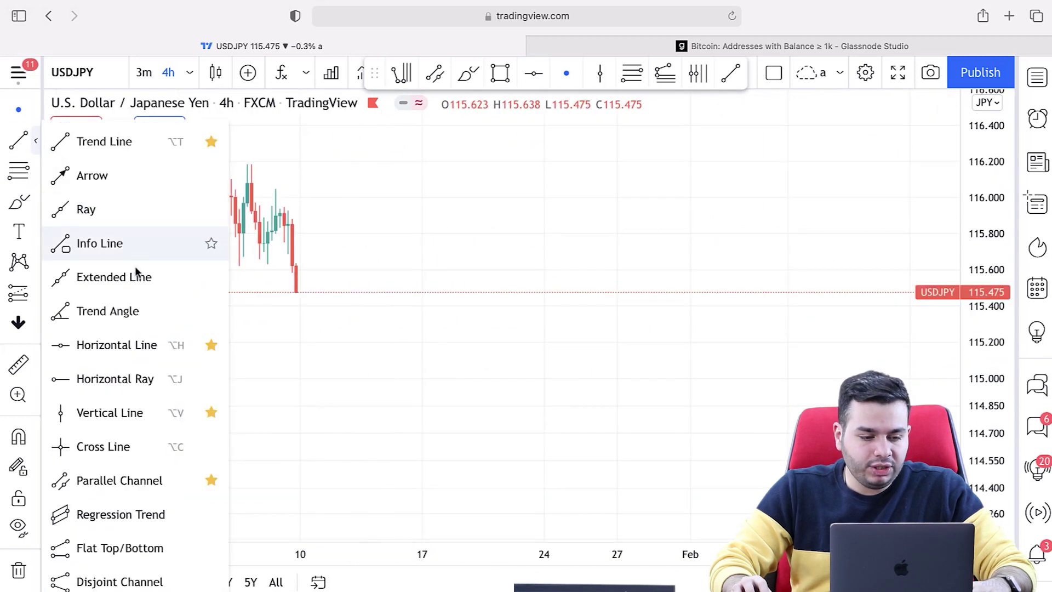
left_click(134, 345)
left_click(503, 293)
scroll(490, 317, "right", 5)
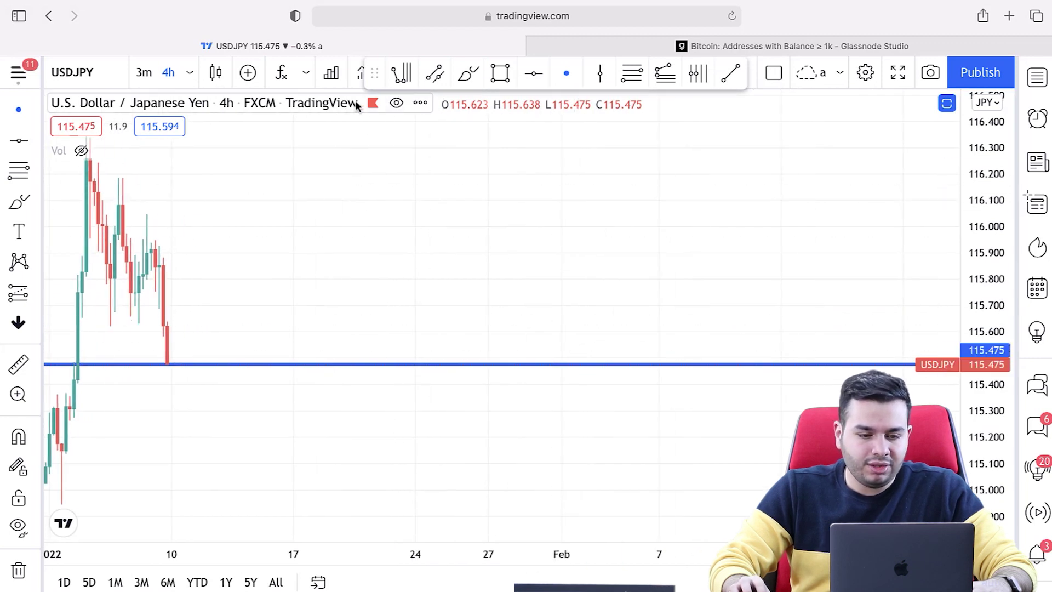
left_click(394, 104)
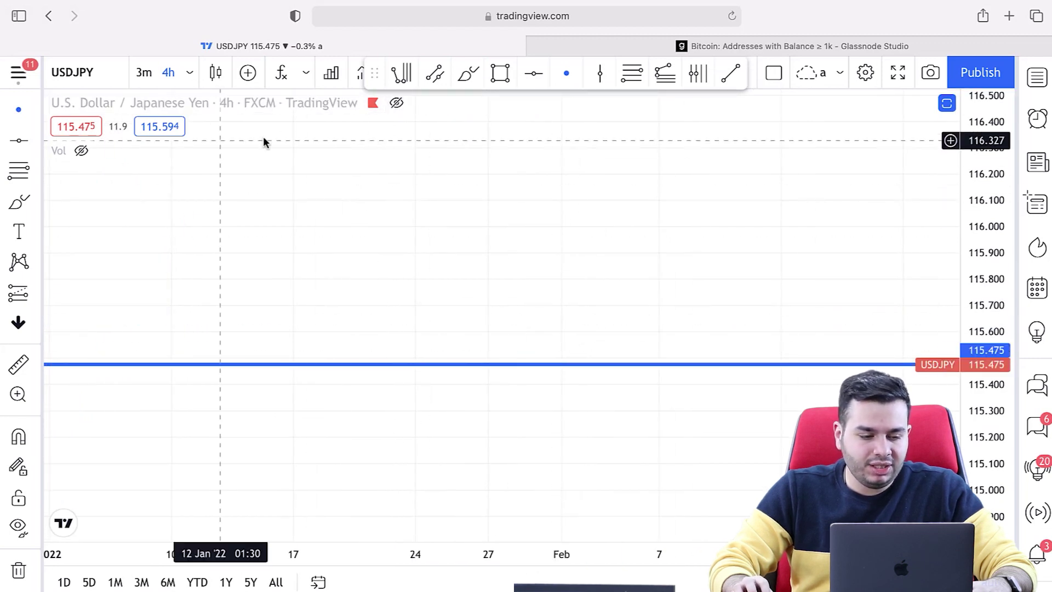
- Brush a path rising through the line to about 115.64, breaking back below, retesting it and falling to about 115.0, and circle the retest
left_click(11, 206)
left_click_drag(285, 481, 356, 372)
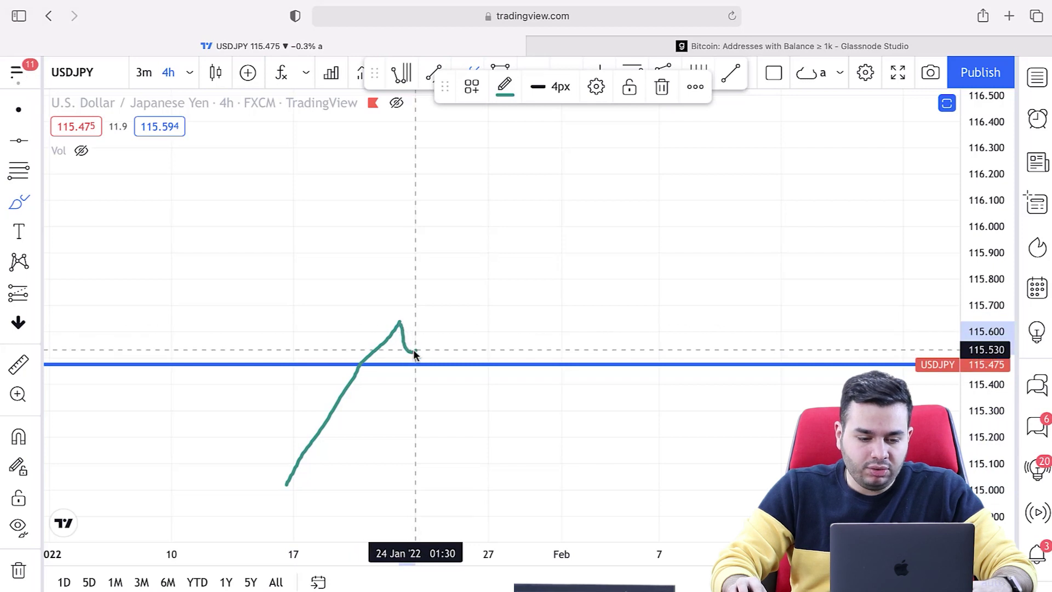
mouse_move(424, 364)
left_mouse_down()
mouse_move(444, 433)
mouse_move(471, 362)
mouse_move(510, 463)
left_mouse_up()
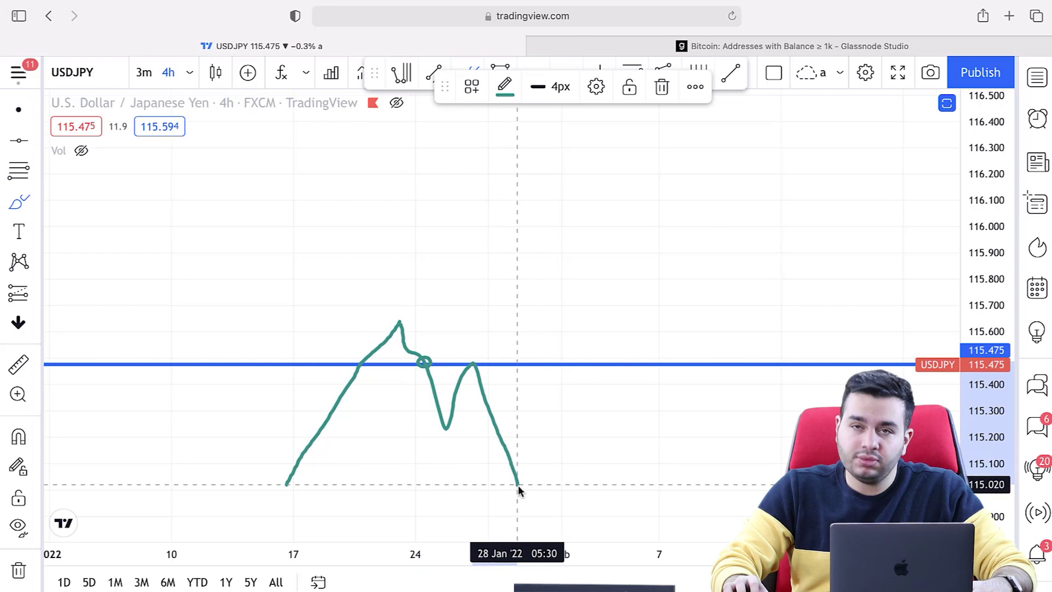
left_click_drag(501, 360, 494, 365)
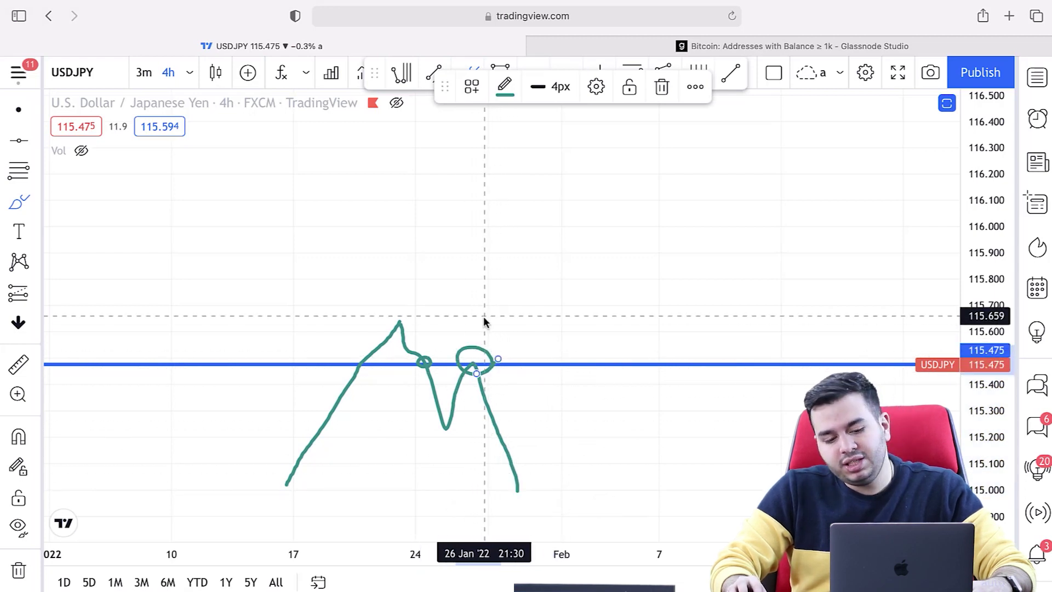
- Handwrite "80 %" with the brush above the circled retest
mouse_move(479, 312)
left_mouse_down()
mouse_move(459, 296)
mouse_move(473, 338)
left_mouse_up()
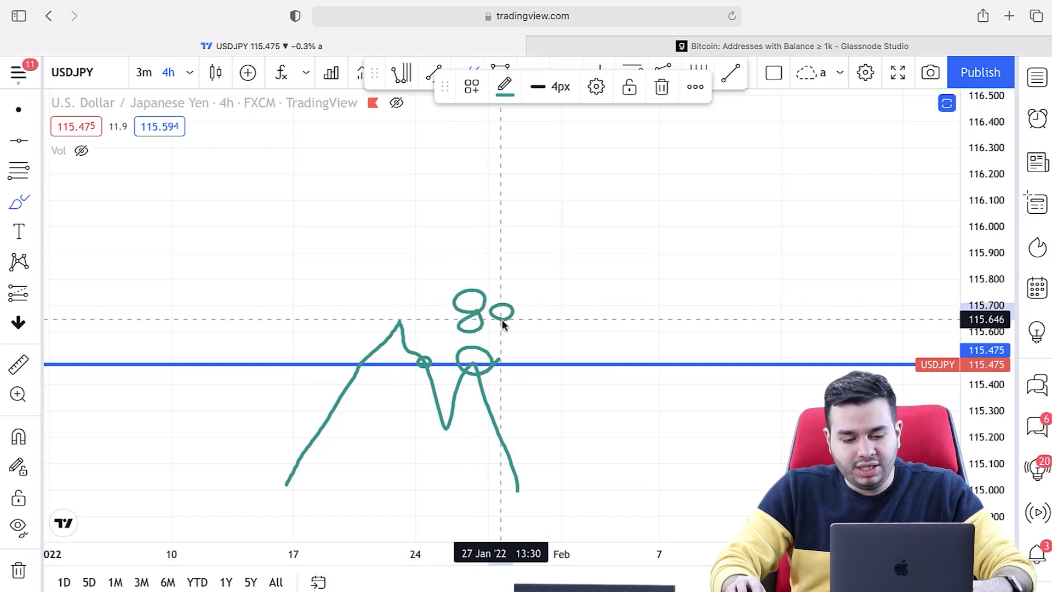
left_click_drag(507, 325, 500, 316)
mouse_move(556, 287)
left_mouse_down()
mouse_move(537, 326)
mouse_move(541, 290)
left_mouse_up()
left_click_drag(558, 326, 559, 329)
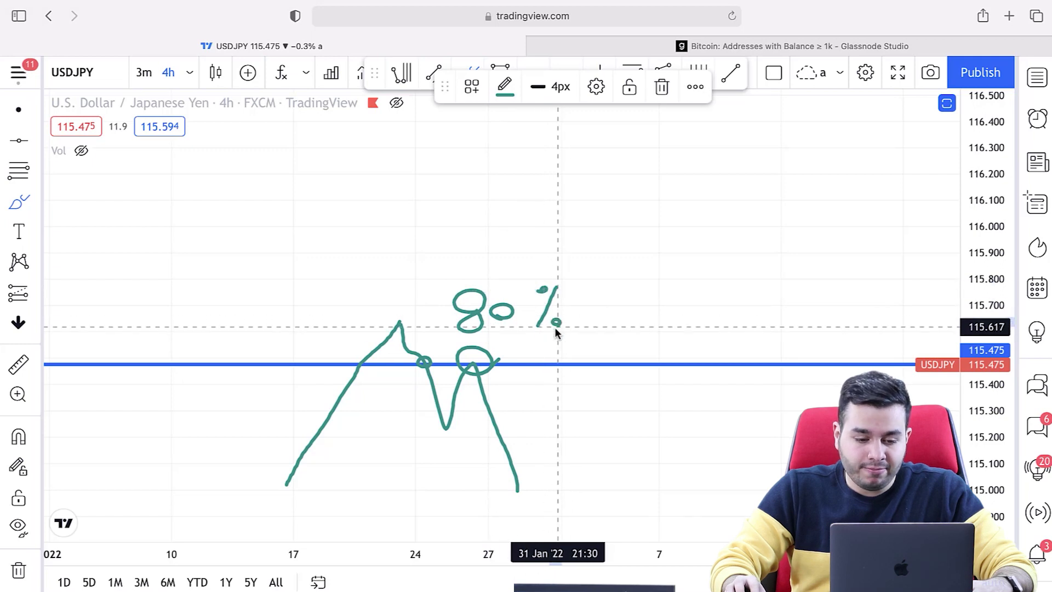
- Brush a second path from about 115.9 down to the line, dipping to 115.4, rebounding, retesting and rising to about 115.9; circle the dip
key("Escape")
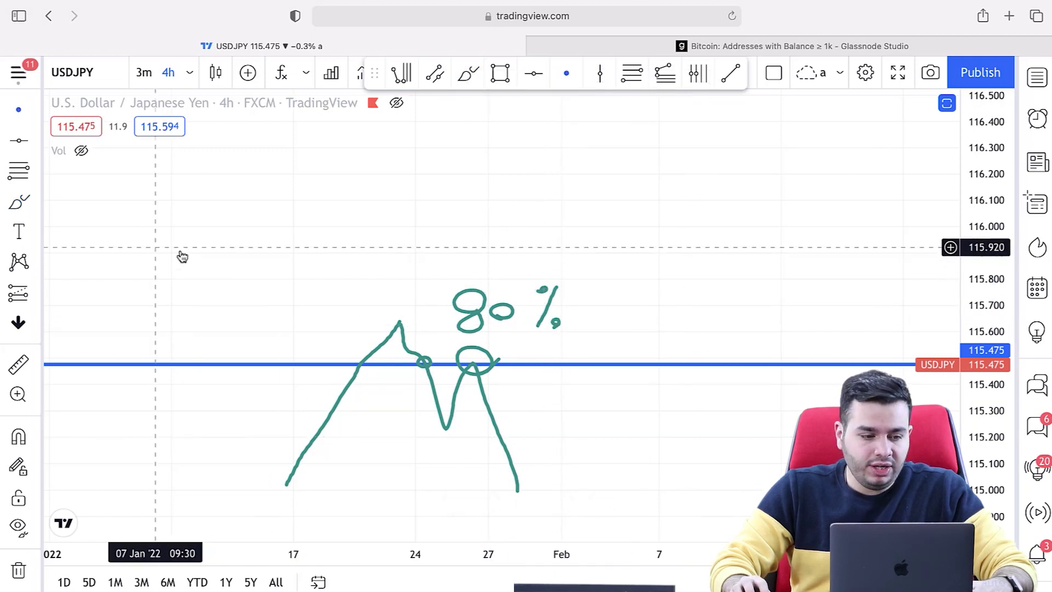
left_click(18, 202)
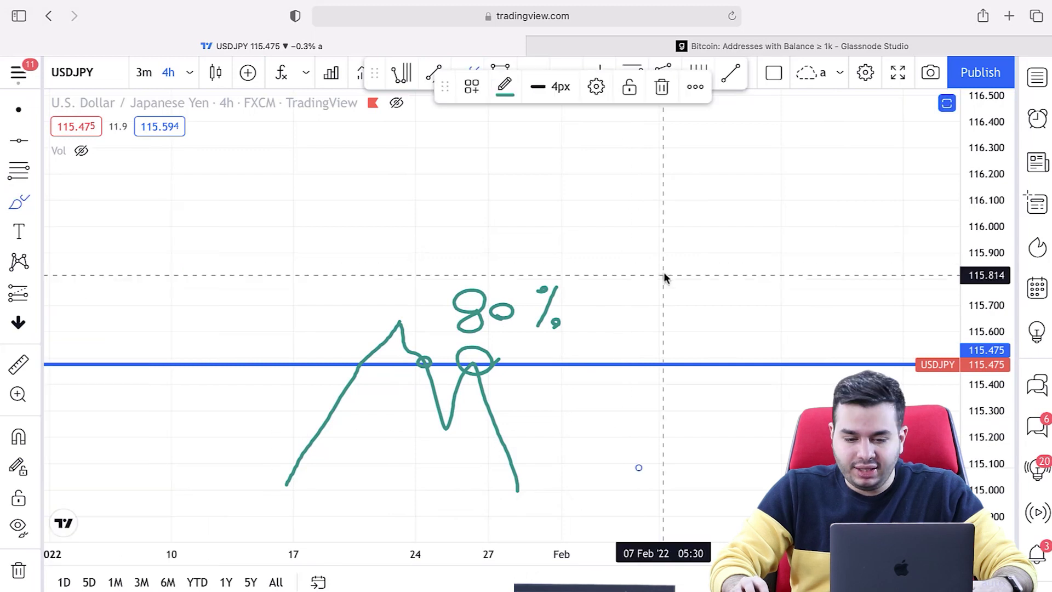
left_click_drag(663, 253, 676, 321)
mouse_move(689, 356)
left_mouse_down()
mouse_move(711, 357)
mouse_move(721, 338)
mouse_move(737, 390)
mouse_move(769, 318)
left_mouse_up()
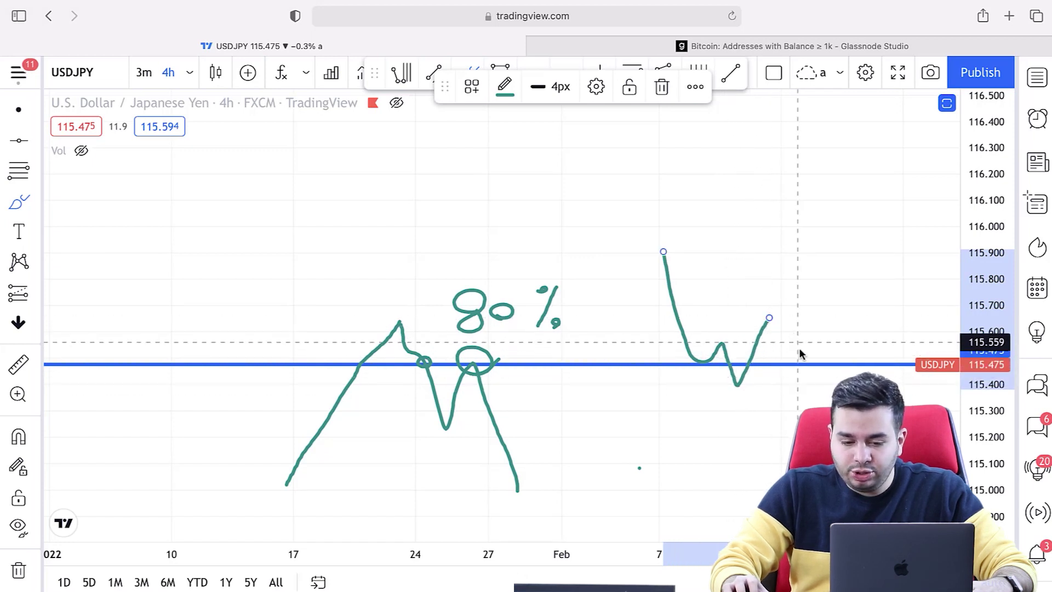
scroll(786, 336, "up", 3)
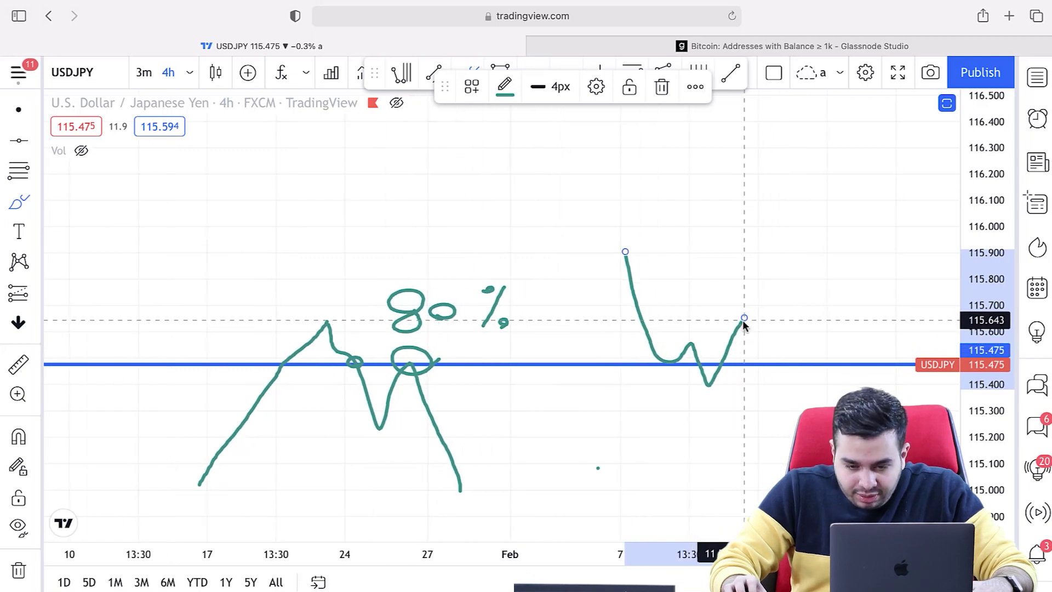
mouse_move(743, 320)
left_mouse_down()
mouse_move(758, 359)
mouse_move(827, 248)
left_mouse_up()
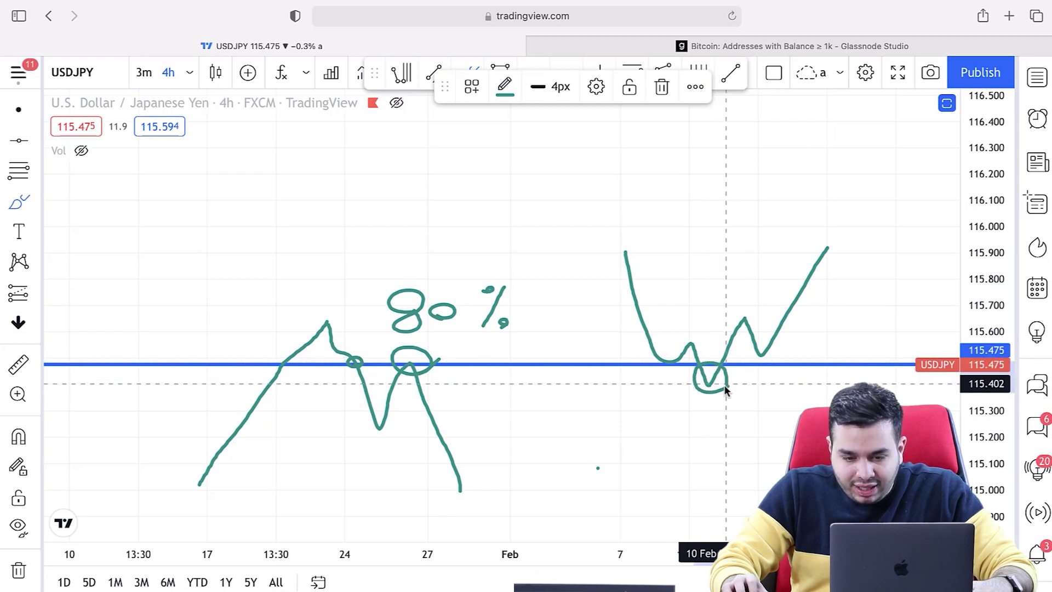
- Brush an upward arrow below the second path's first touch of the line and circle its retest low just above the line
scroll(690, 386, "left", 10)
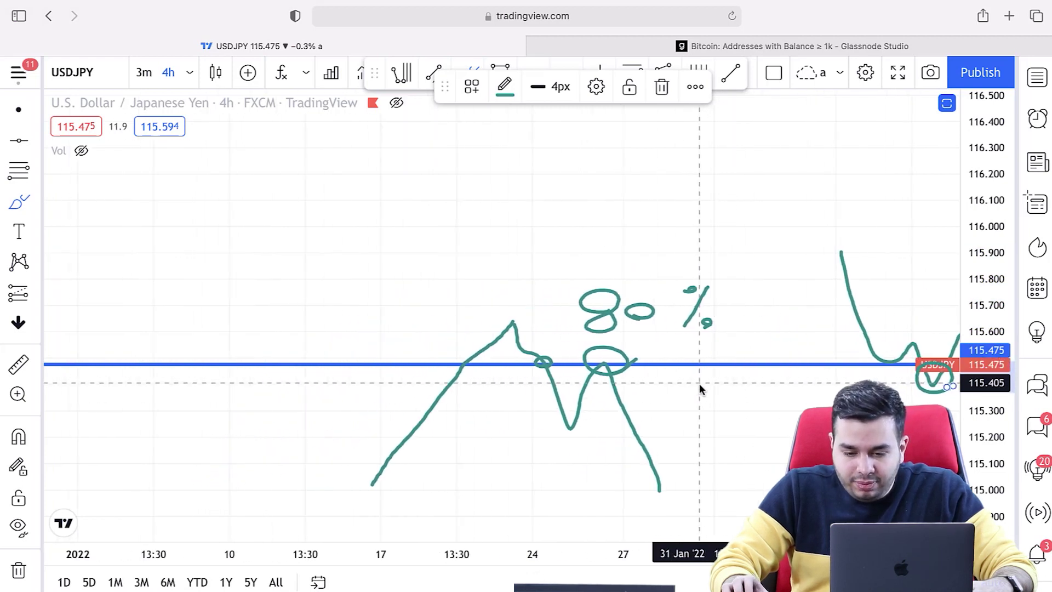
scroll(788, 407, "right", 10)
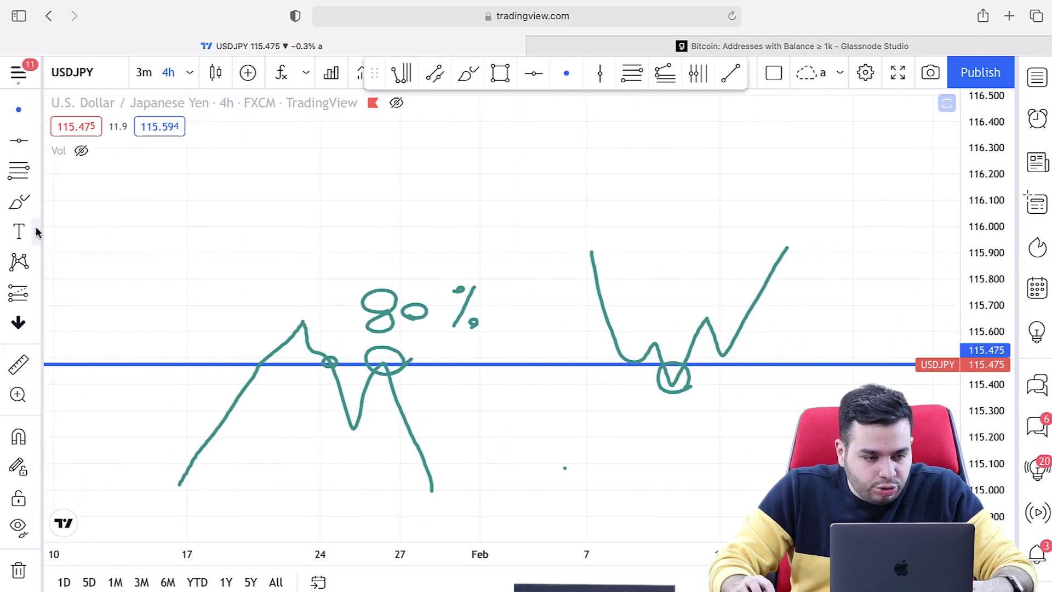
left_click(13, 210)
left_click_drag(615, 405, 627, 377)
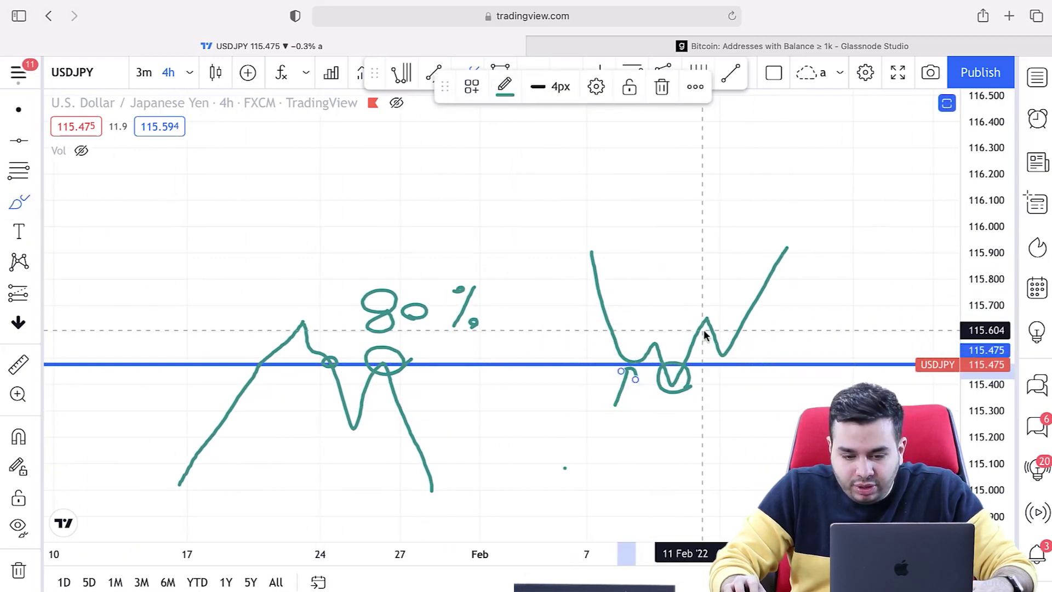
mouse_move(736, 360)
left_mouse_down()
mouse_move(725, 366)
mouse_move(714, 355)
left_mouse_up()
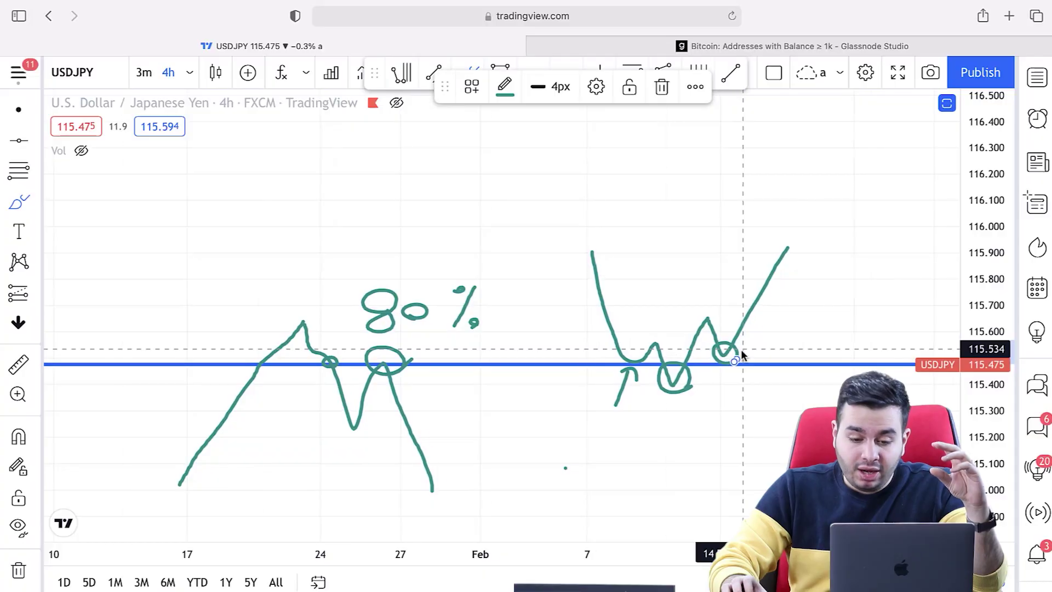
- Reactivate the Brush tool to continue annotating the second path
left_click_drag(674, 356, 807, 319)
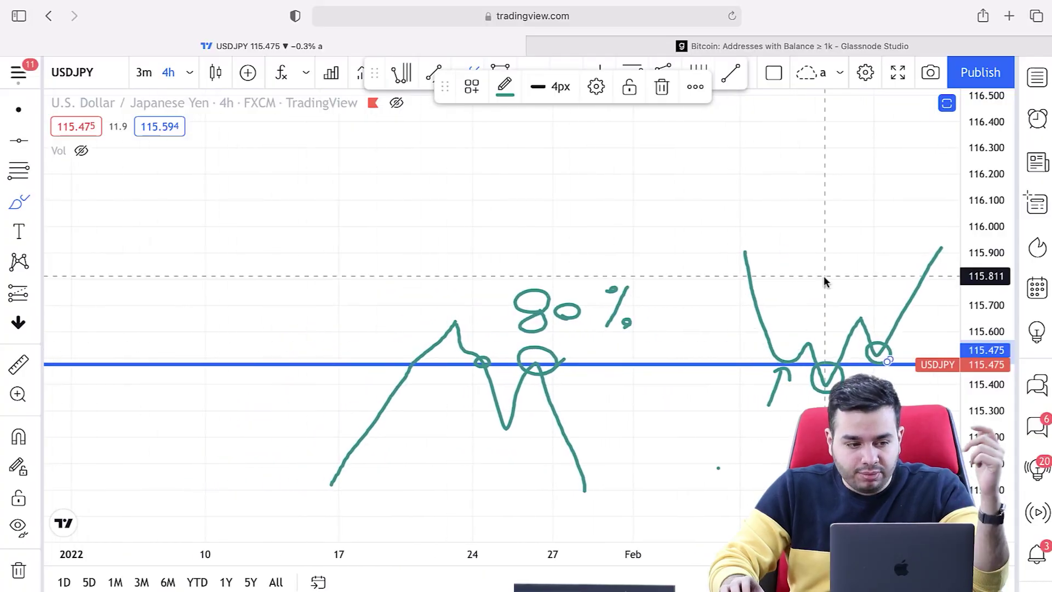
left_click(800, 275)
left_click_drag(762, 279, 610, 279)
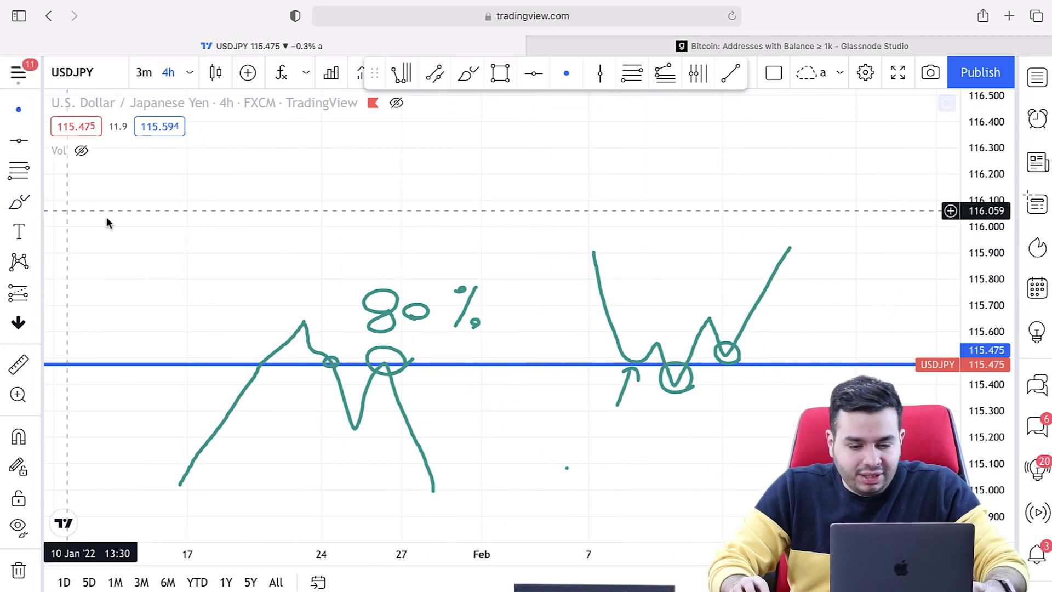
left_click(19, 202)
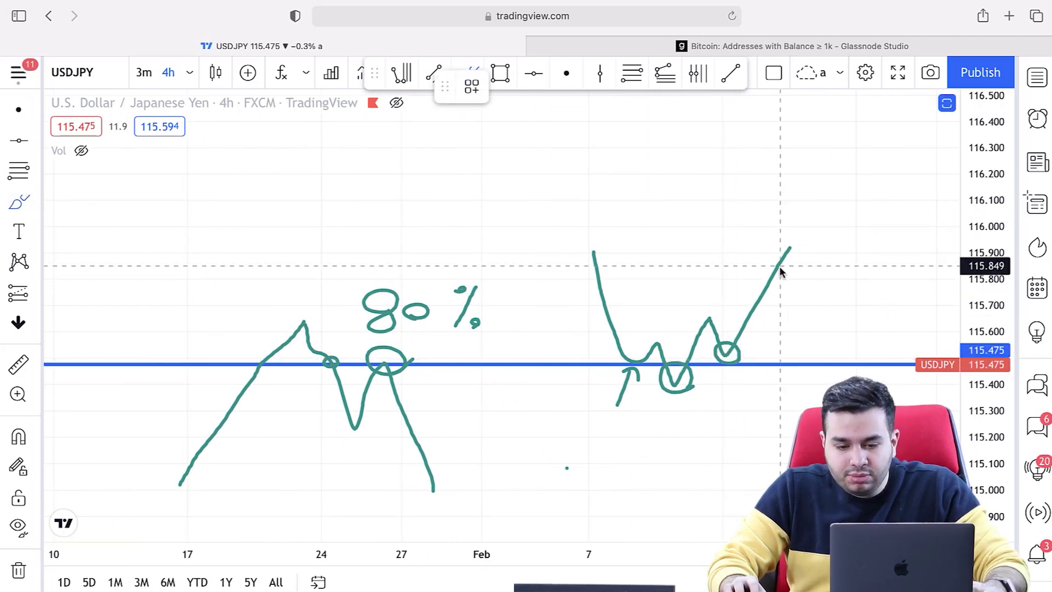